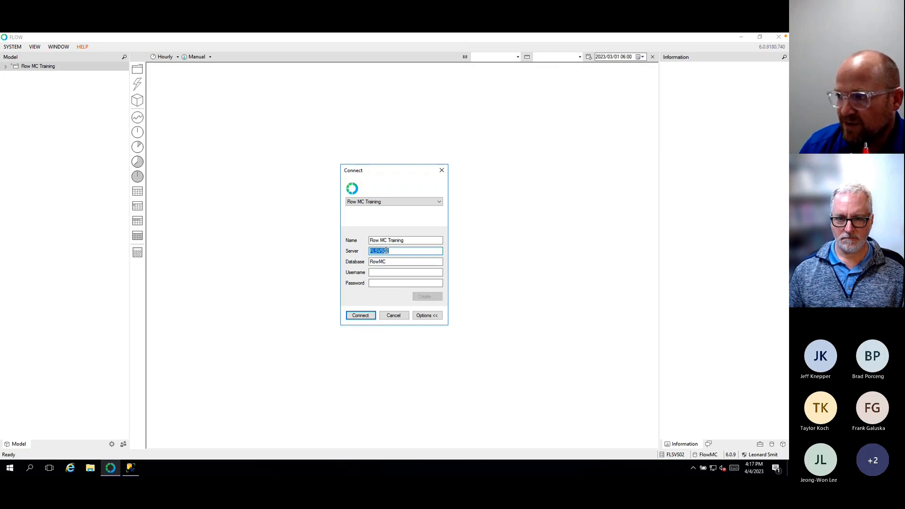
# Set the server in the Flow MC Training connection details to the named instance FLSVS02\SQLEXPRESS
pyautogui.click(392, 250)
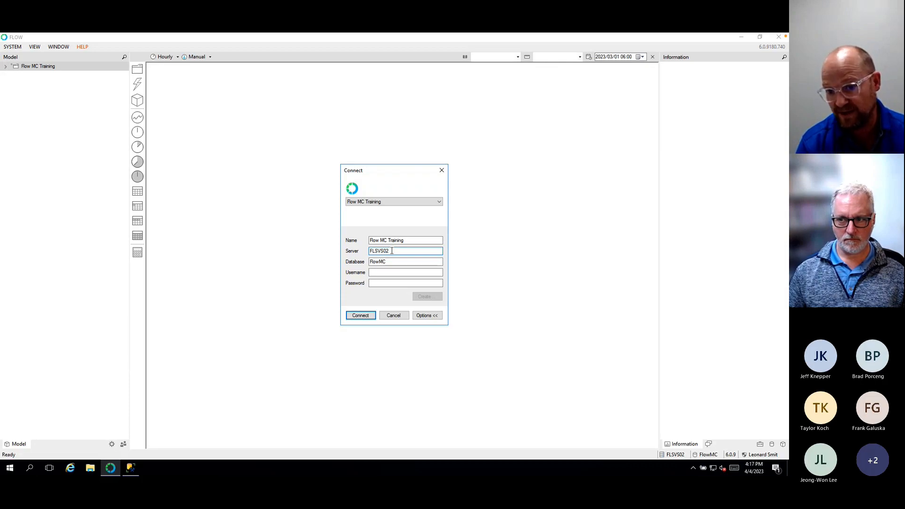
pyautogui.write('\\')
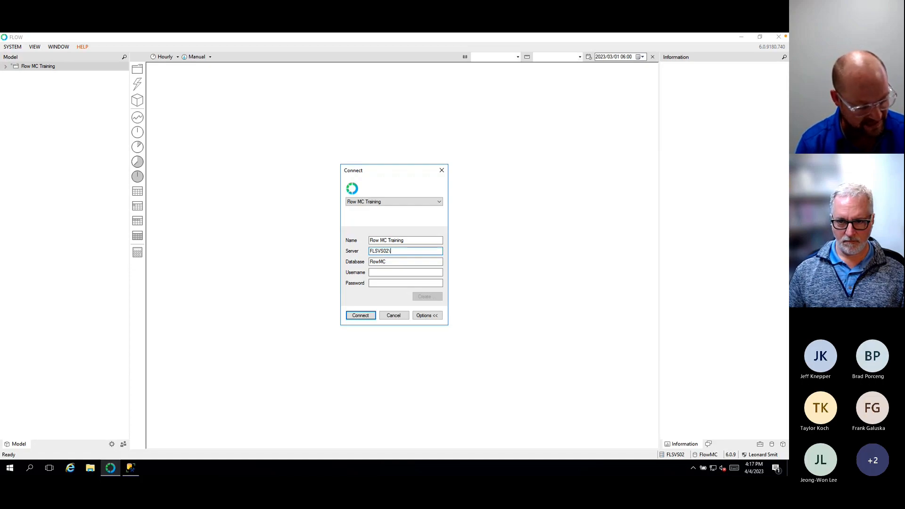
pyautogui.write('SQLE')
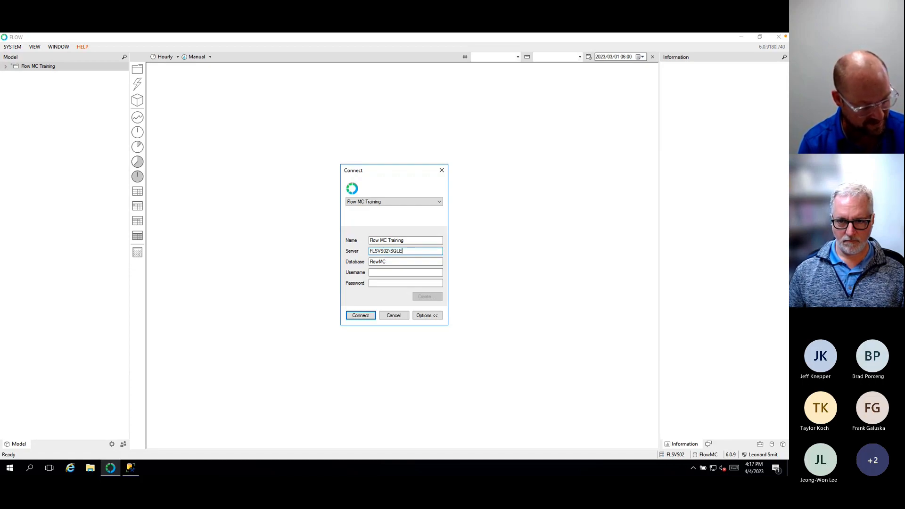
pyautogui.write('XPRESS')
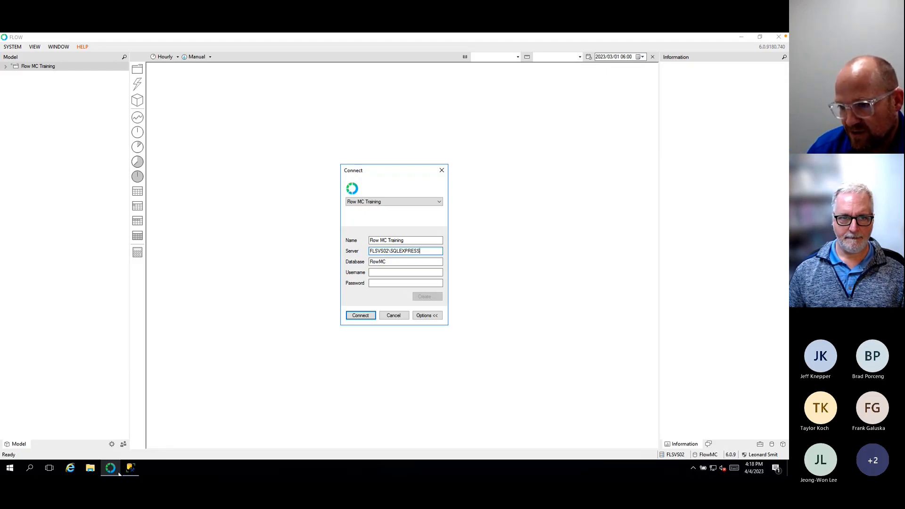
# Open Windows Services and locate the SQL Server (MSSQLSERVER) service to check its instance name
pyautogui.click(15, 471)
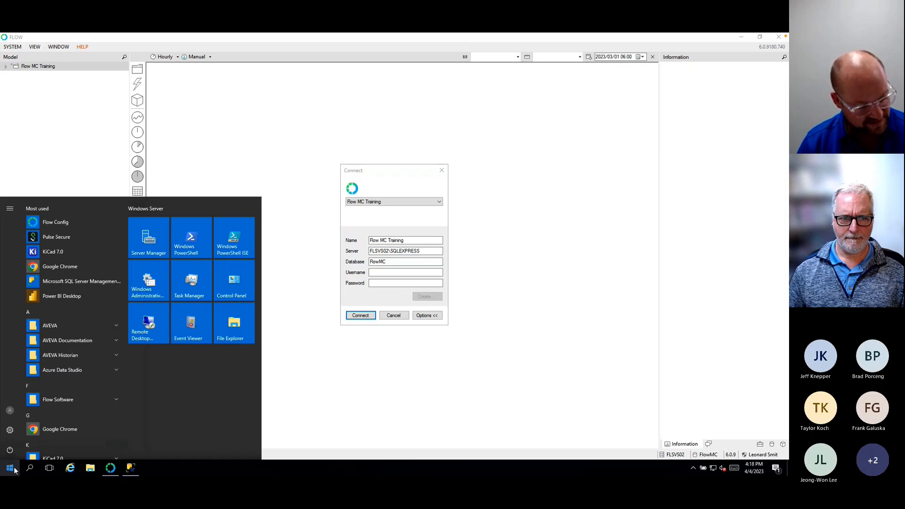
pyautogui.write('services')
pyautogui.click(58, 231)
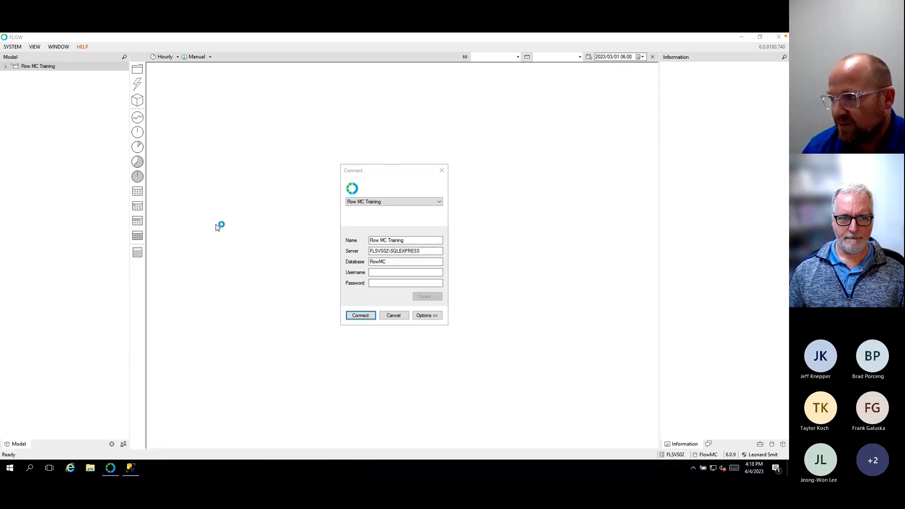
pyautogui.click(212, 204)
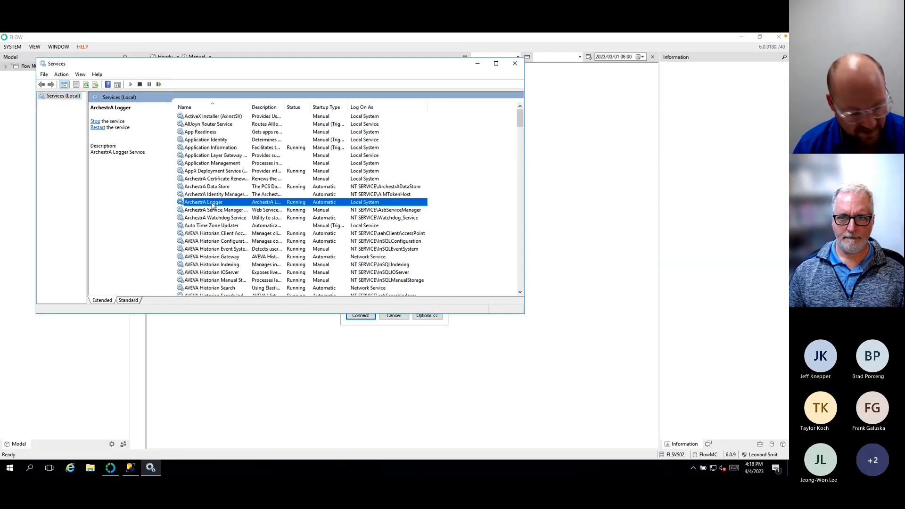
pyautogui.write('sql')
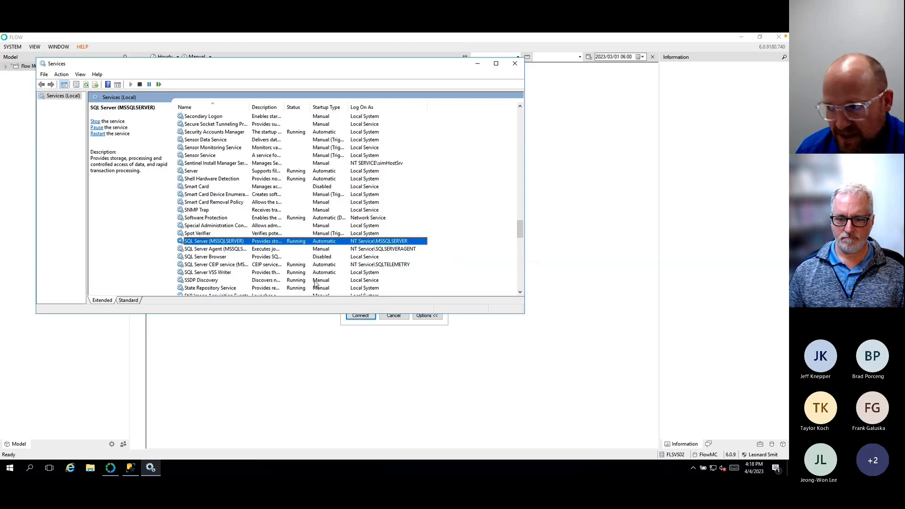
# Return to the connection details and remove the instance name so the server is FLSVS02 only
pyautogui.click(367, 330)
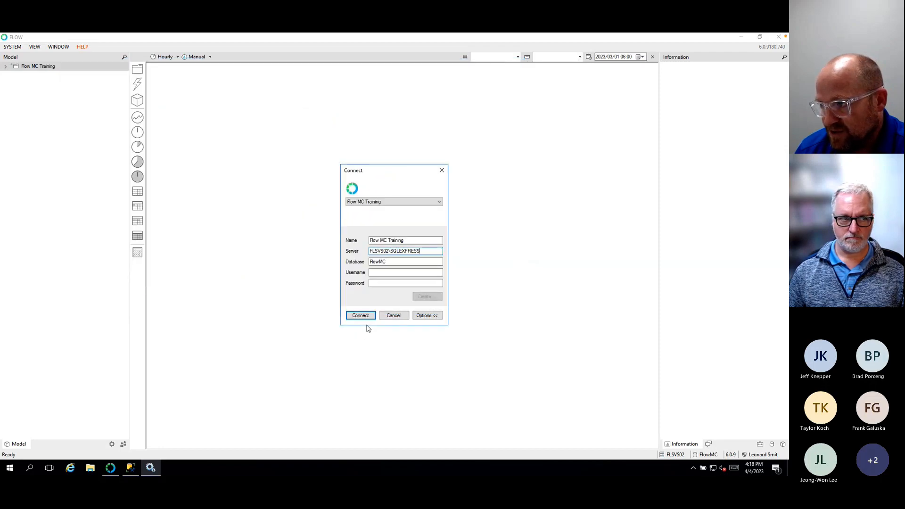
pyautogui.moveTo(421, 251); pyautogui.dragTo(391, 253)
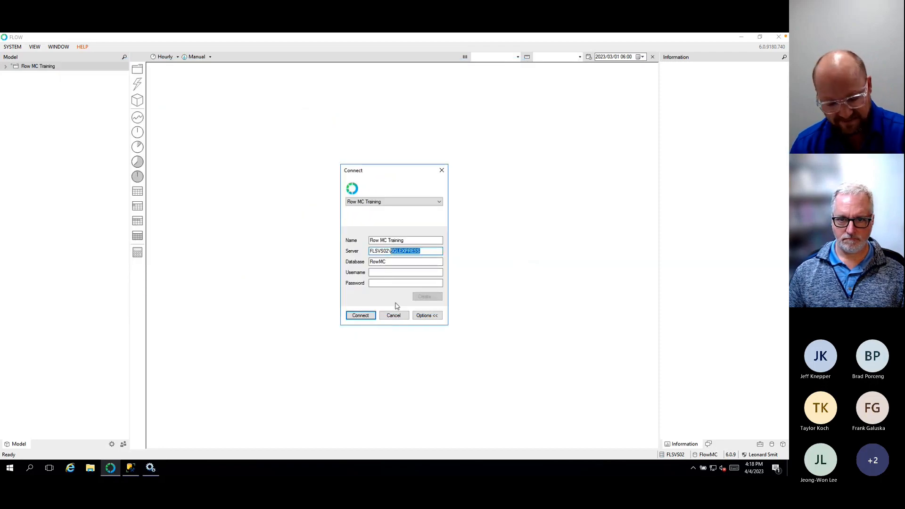
pyautogui.press('BackSpace')
pyautogui.press('BackSpace')
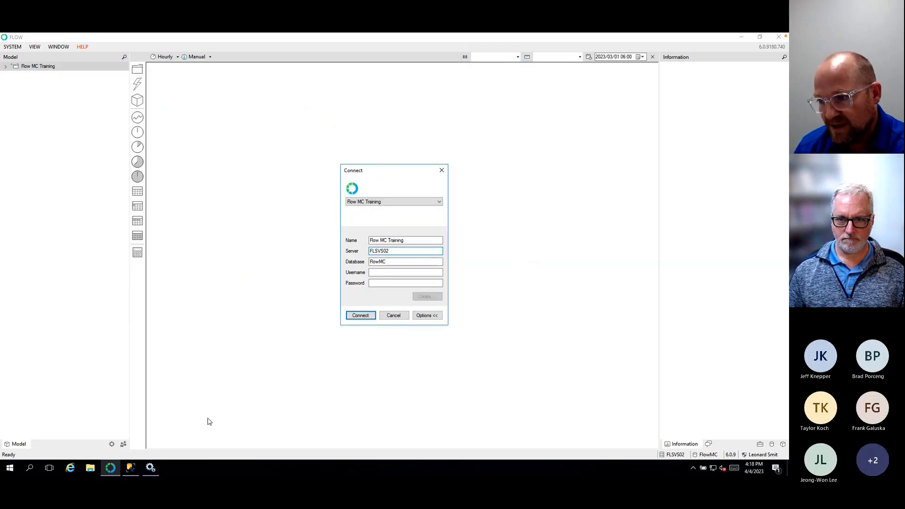
# Recheck the SQL Server service in Windows Services, review the connection's username and server fields, and close the connection dialog without connecting
pyautogui.click(150, 467)
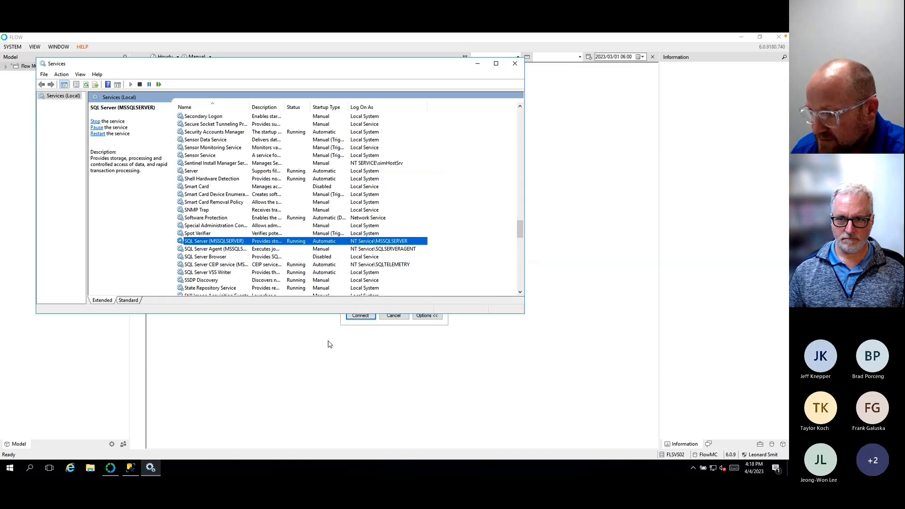
pyautogui.click(372, 327)
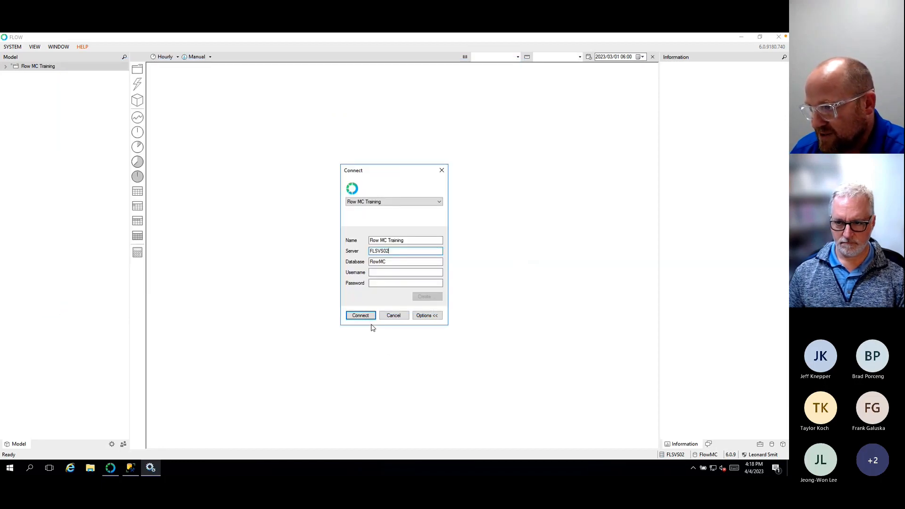
pyautogui.click(376, 273)
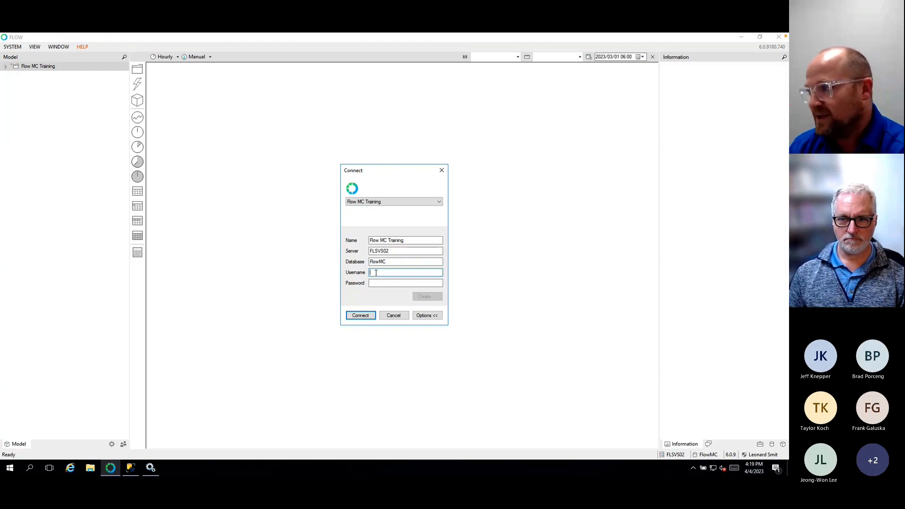
pyautogui.click(400, 251)
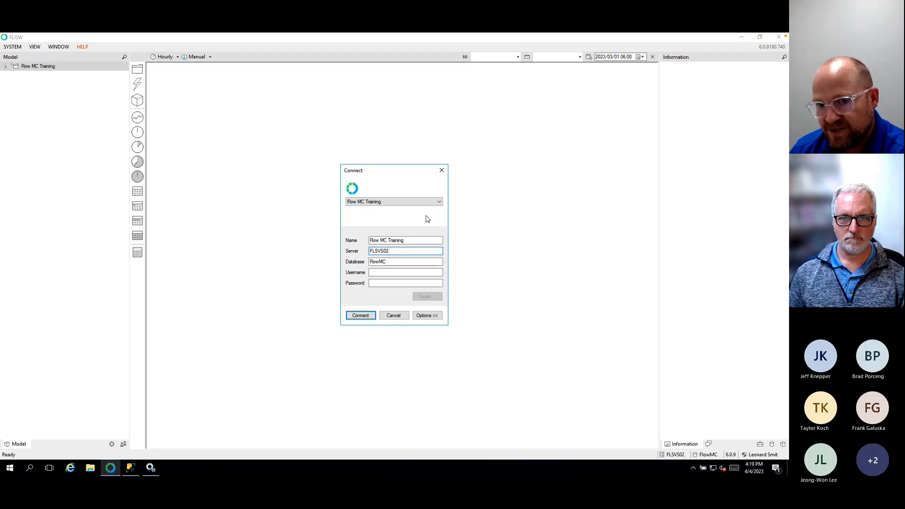
pyautogui.click(442, 170)
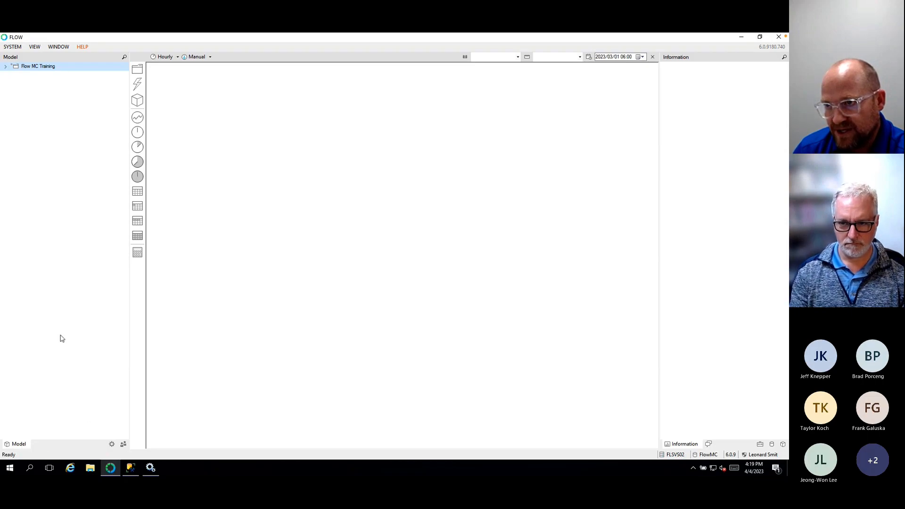
# Show the deployment tree and review the actions available for the FLSVS02 platform without applying any
pyautogui.click(111, 444)
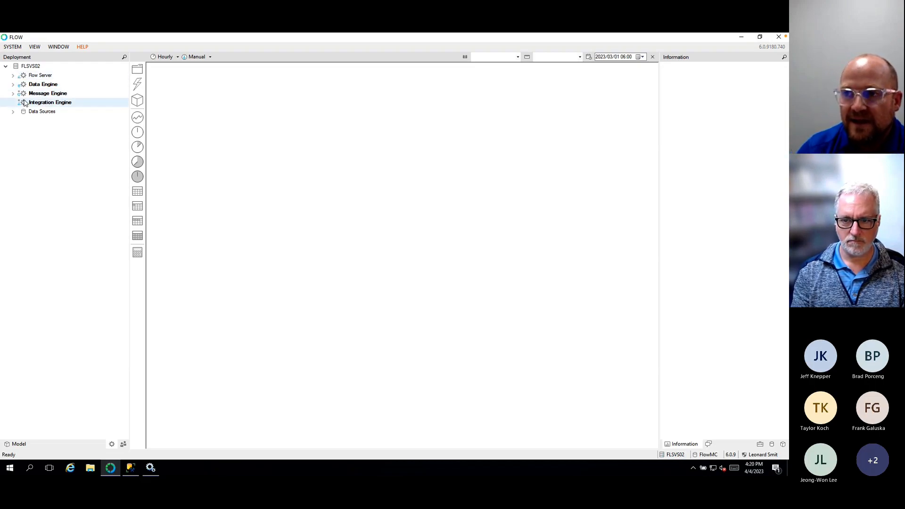
pyautogui.rightClick(19, 69)
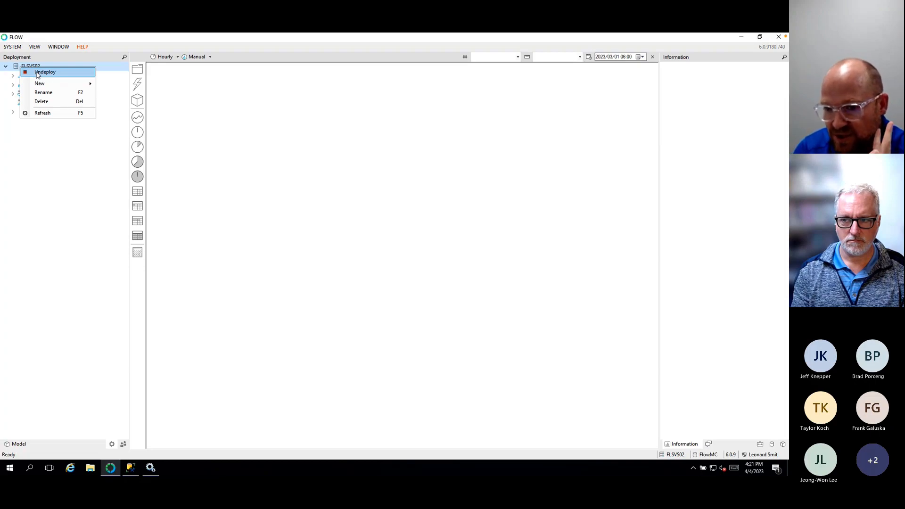
pyautogui.click(47, 150)
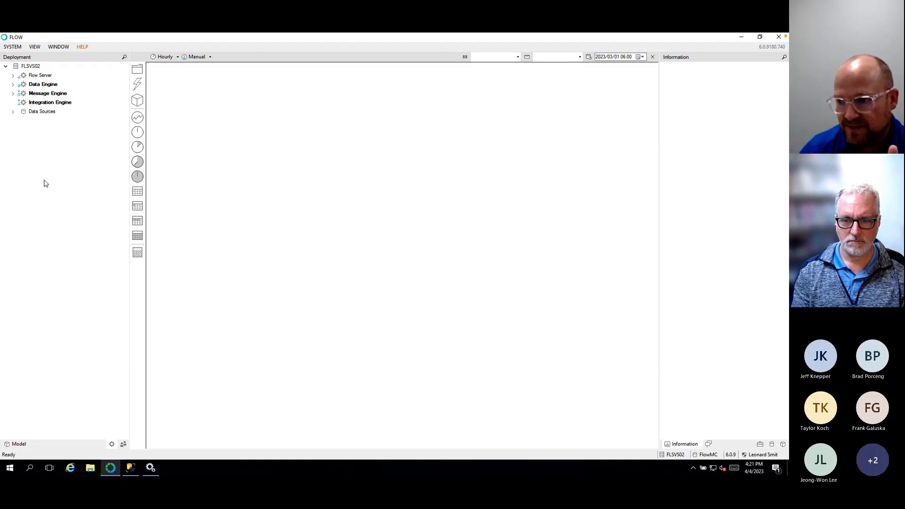
# Switch to Windows Services, locate the Flow Bootstrap service to check its logon account, and close the window
pyautogui.click(150, 469)
pyautogui.click(216, 202)
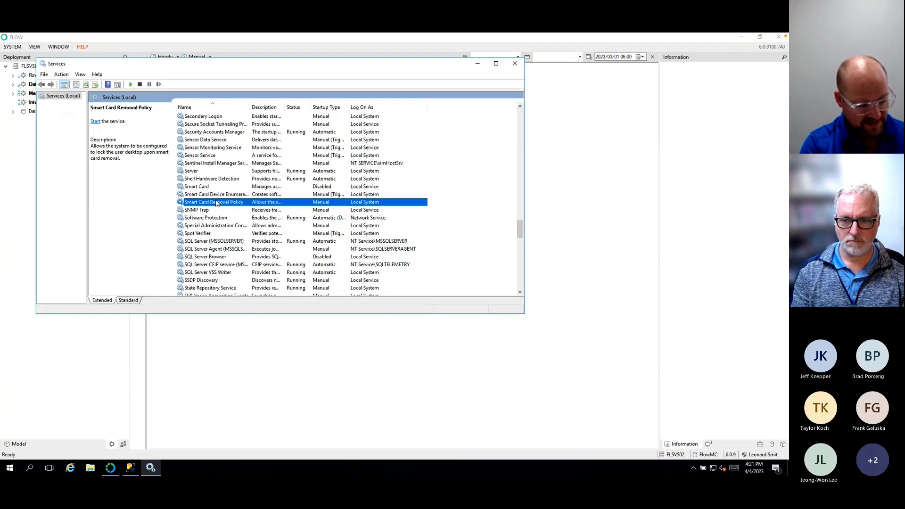
pyautogui.write('flow')
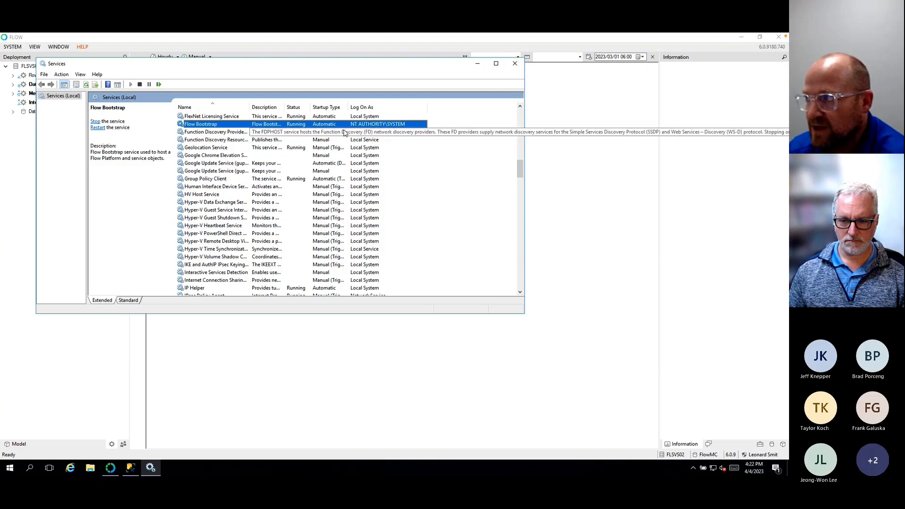
pyautogui.click(514, 66)
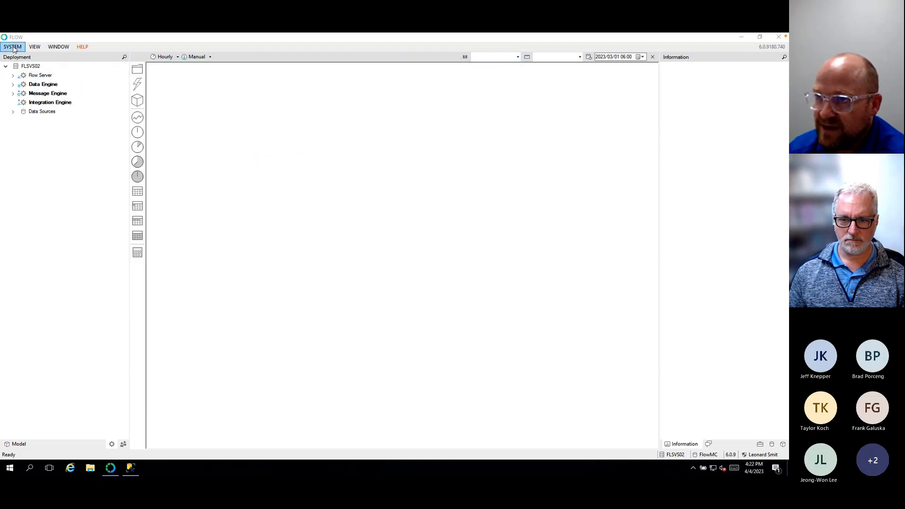
# Open the Flow system properties, examine the bootstrap port and SQL login settings, and close them
pyautogui.click(14, 48)
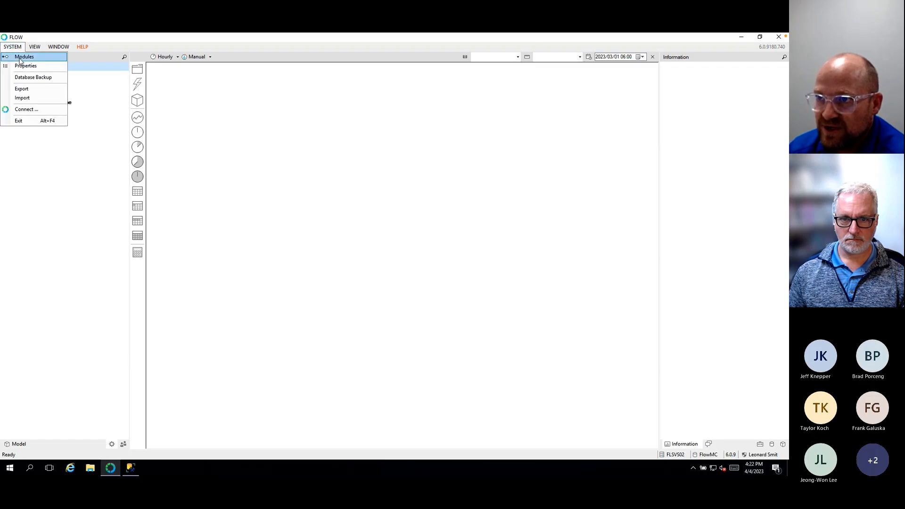
pyautogui.click(19, 68)
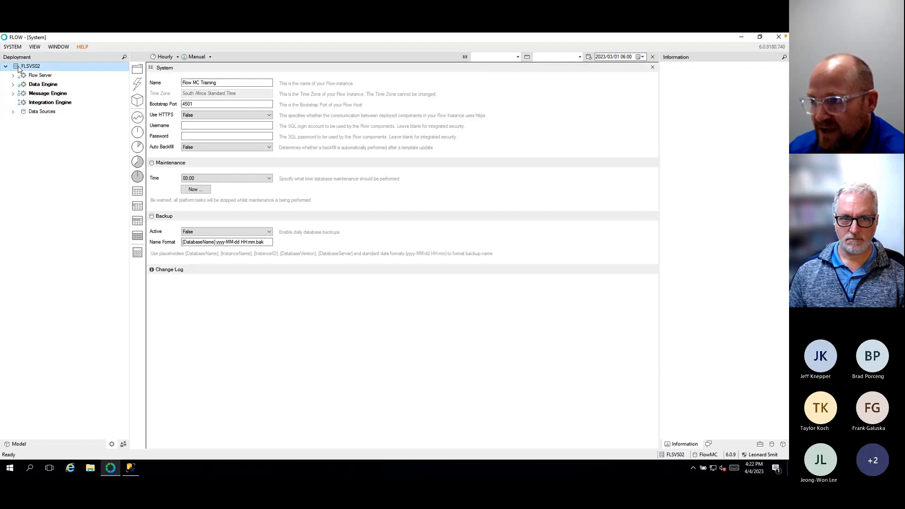
pyautogui.click(187, 136)
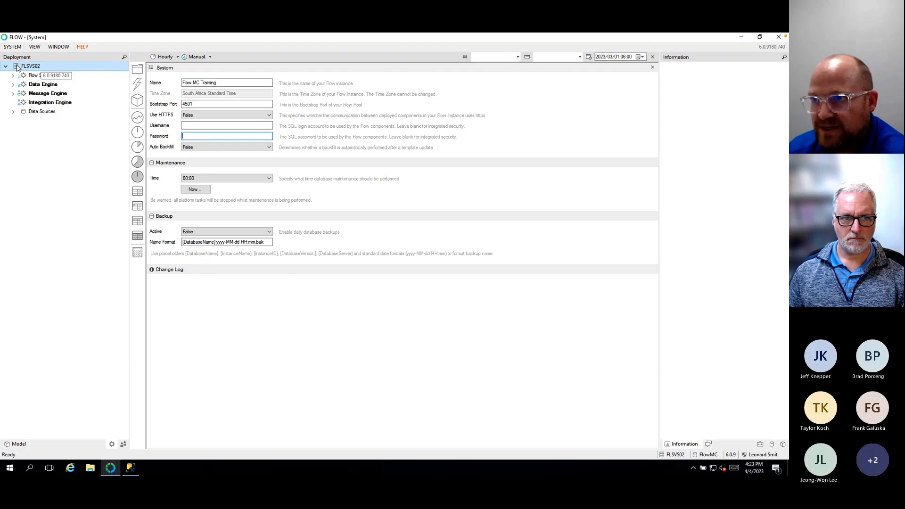
pyautogui.click(653, 67)
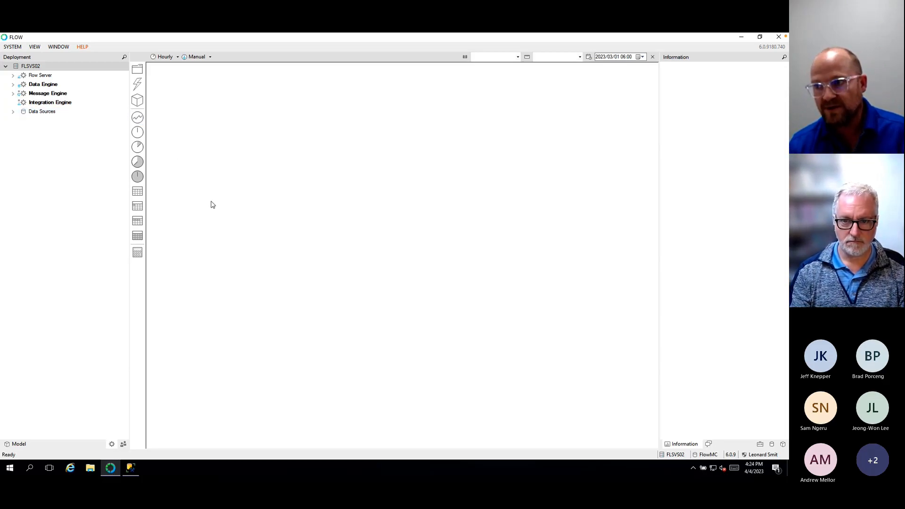
# Switch to the Flow KPI Definition workbook in Excel and examine its calendar and shift requirements at 160% zoom
pyautogui.hotkey('ctrl', 'Right')
pyautogui.hotkey('ctrl', 'Right')
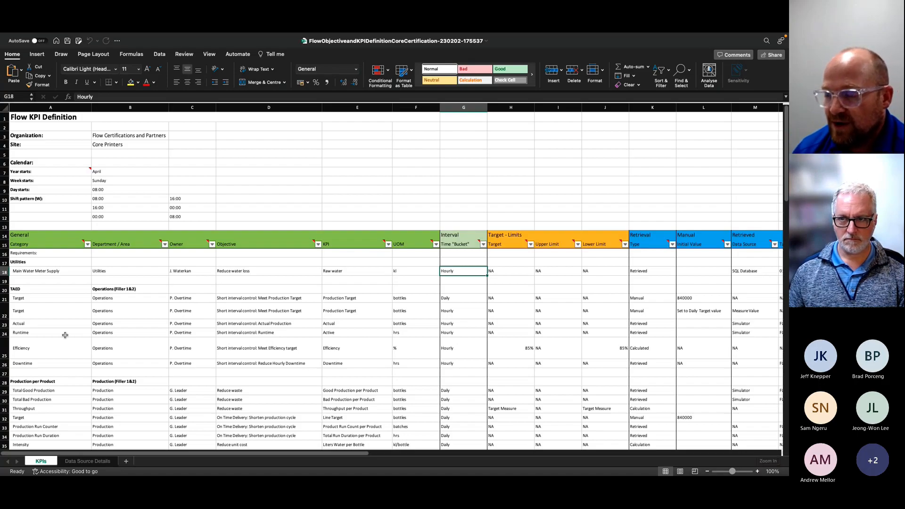
pyautogui.click(757, 472)
pyautogui.click(758, 472)
pyautogui.click(758, 471)
pyautogui.click(758, 472)
pyautogui.click(757, 471)
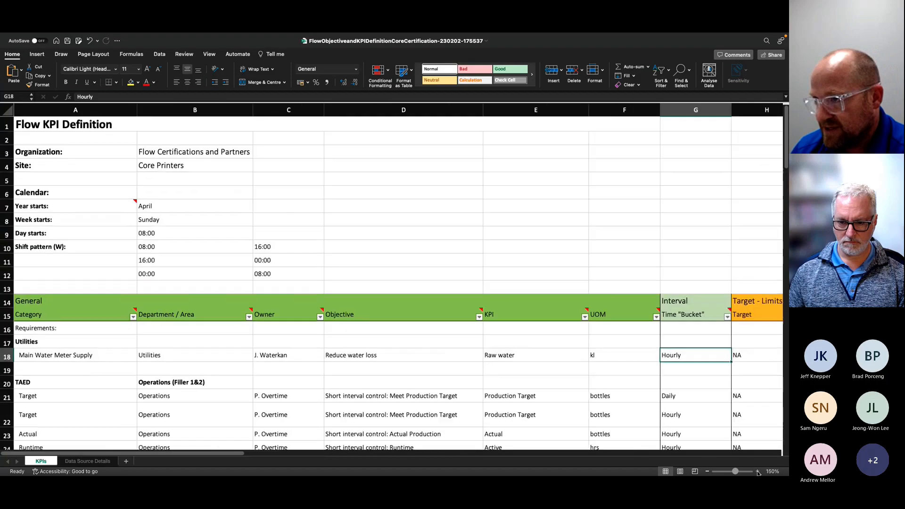
pyautogui.click(758, 471)
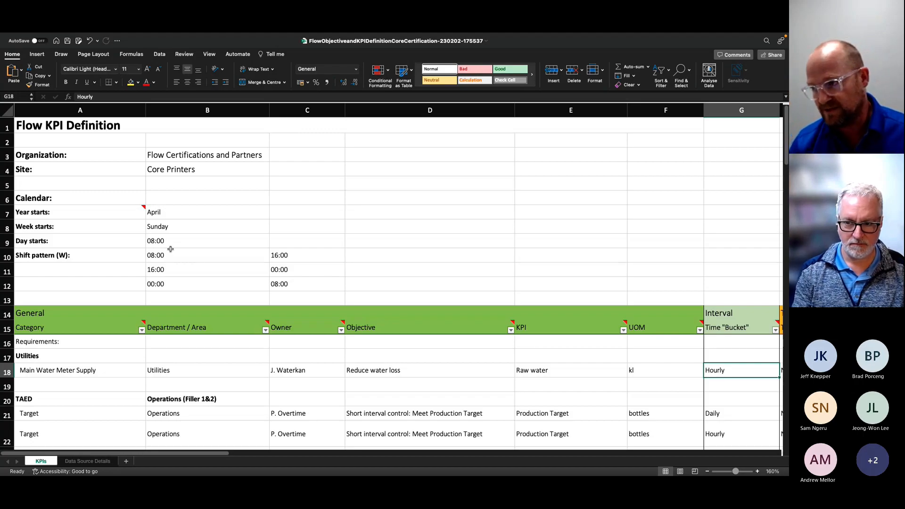
pyautogui.scroll(-1, 182, 260)
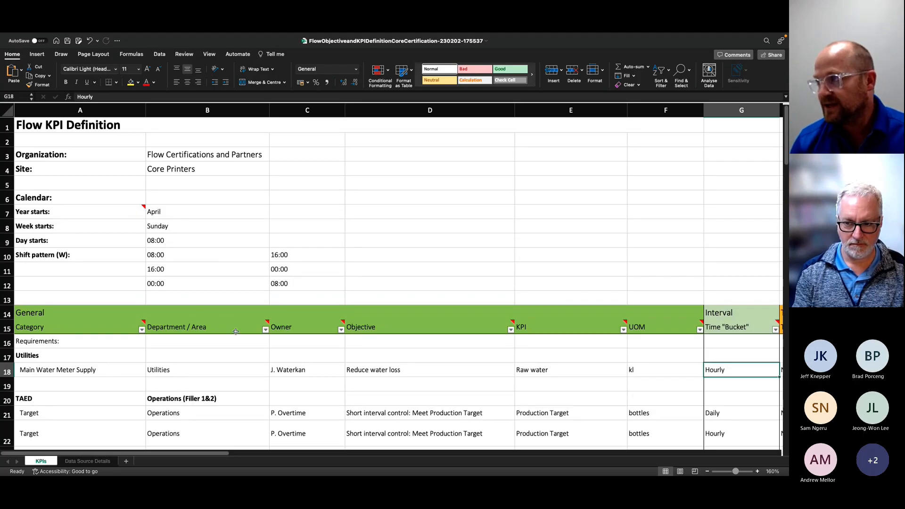
# Switch back to FLOW and open the Production calendar's settings from the Toolbox
pyautogui.hotkey('ctrl', 'Left')
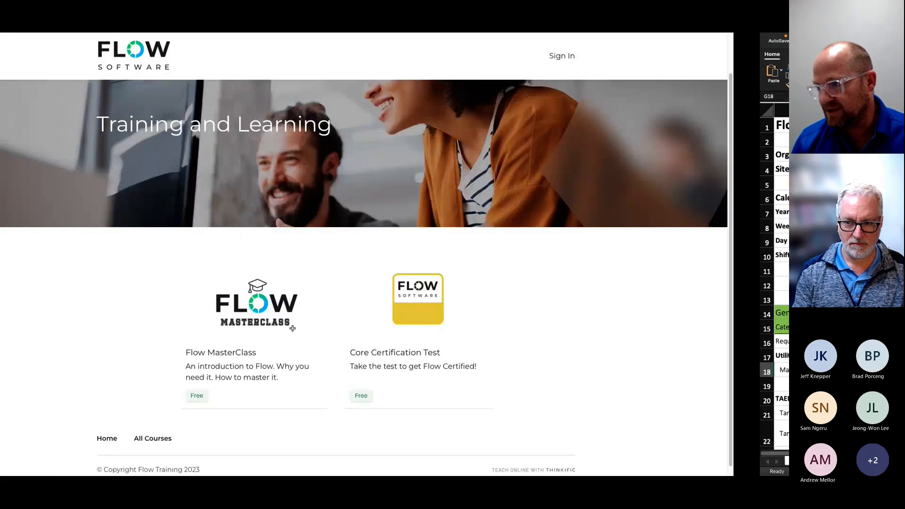
pyautogui.press('ctrl+super+Left')
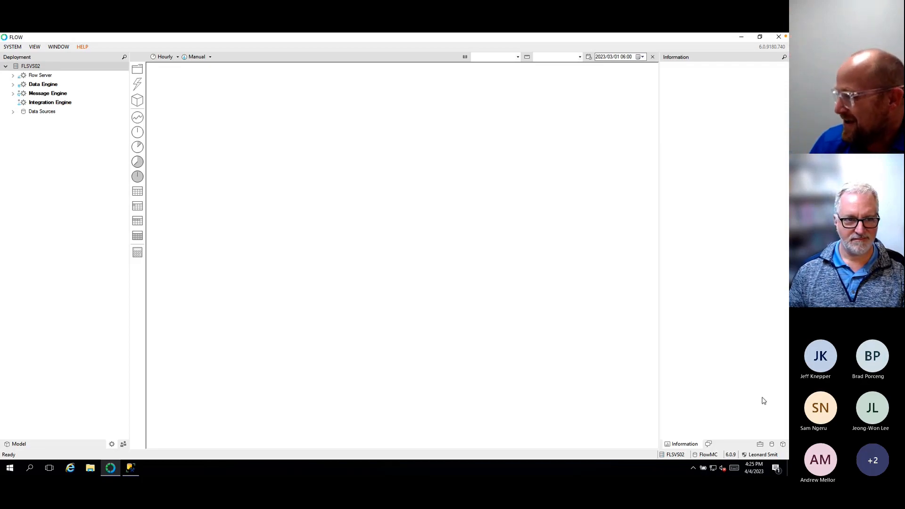
pyautogui.click(761, 446)
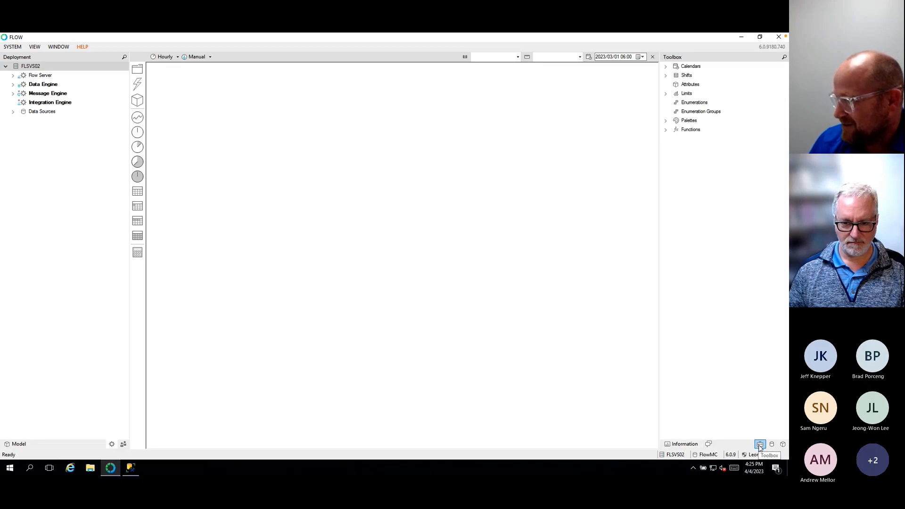
pyautogui.click(666, 66)
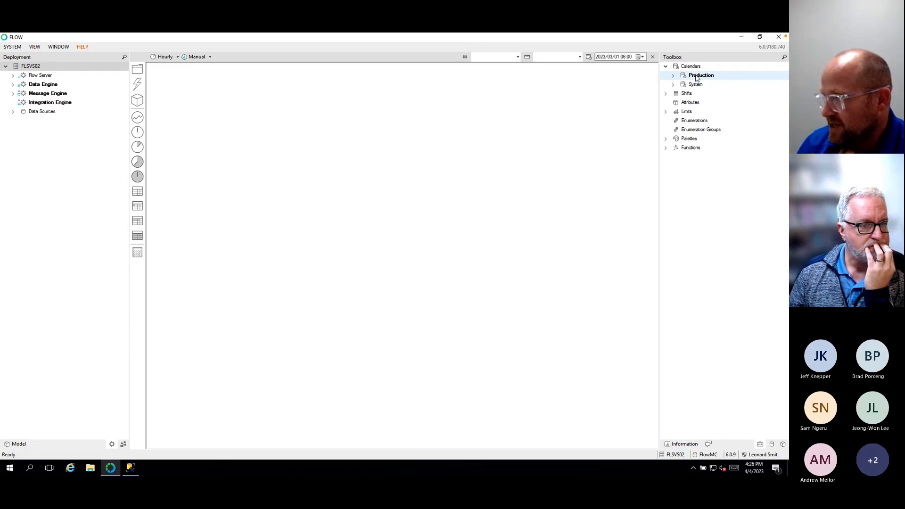
pyautogui.click(696, 75)
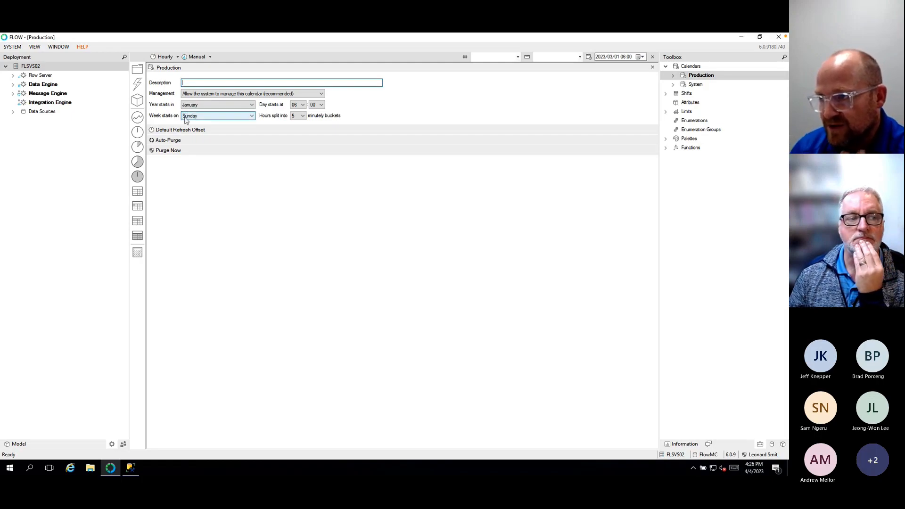
# Set the Production calendar's year to start in April, its day at 08:00 and its week on Monday
pyautogui.click(302, 116)
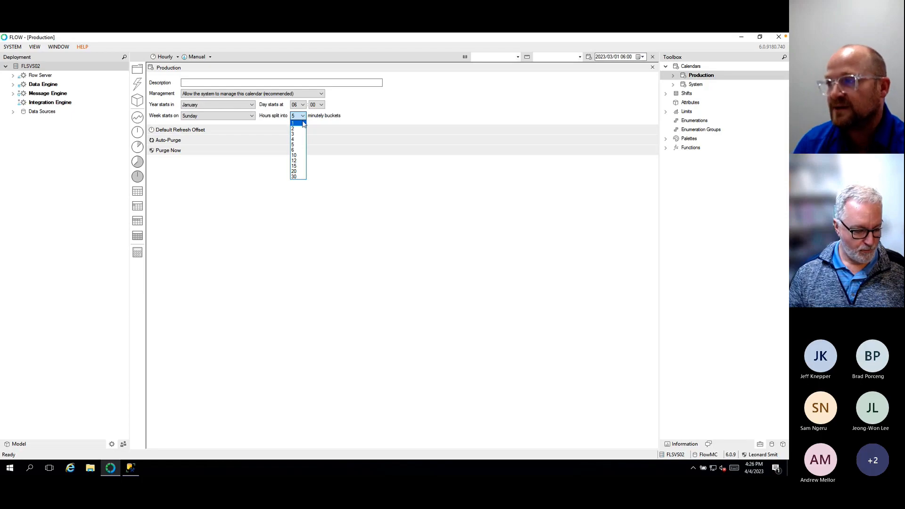
pyautogui.click(256, 127)
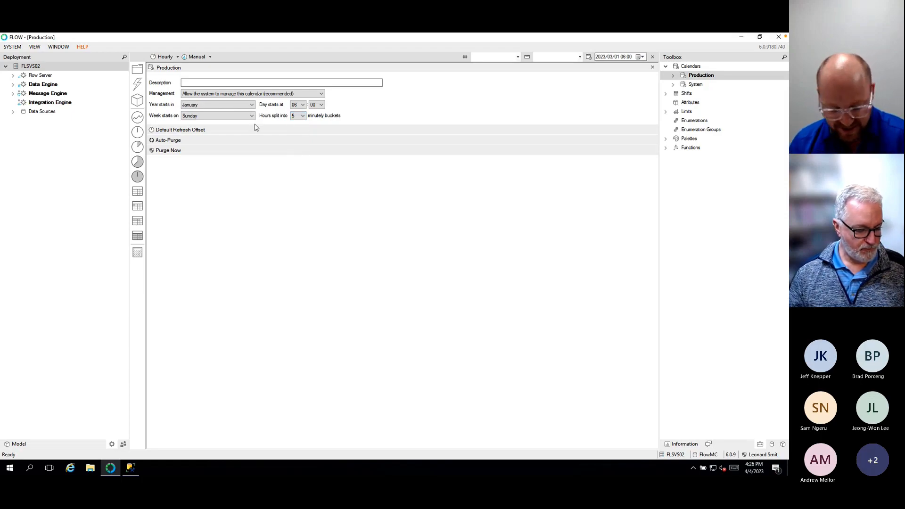
pyautogui.click(240, 106)
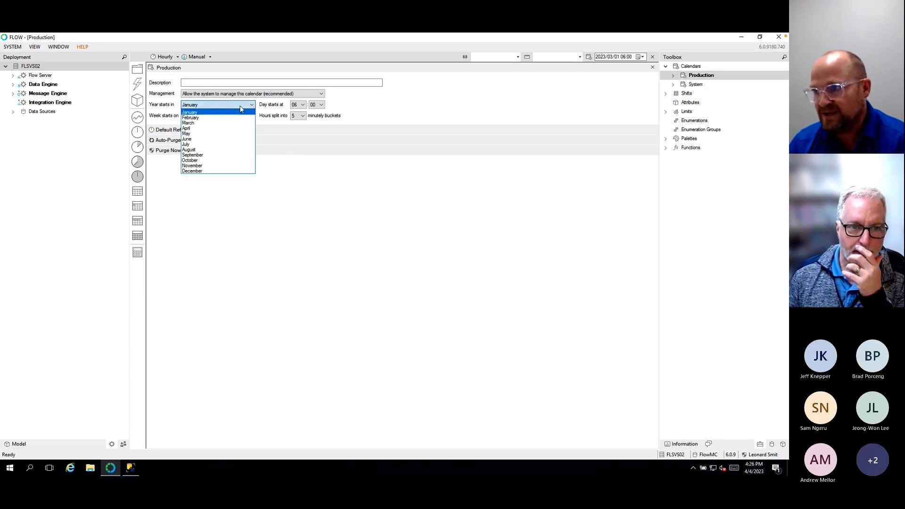
pyautogui.click(187, 129)
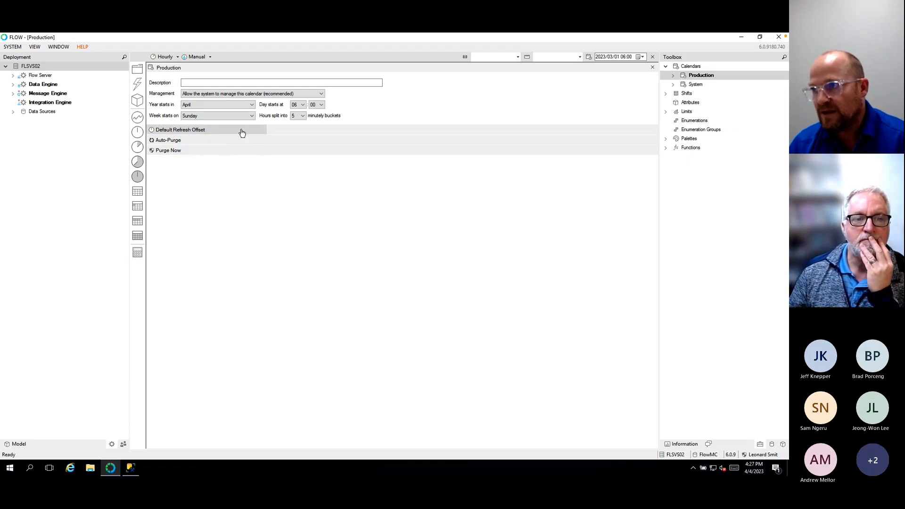
pyautogui.click(293, 106)
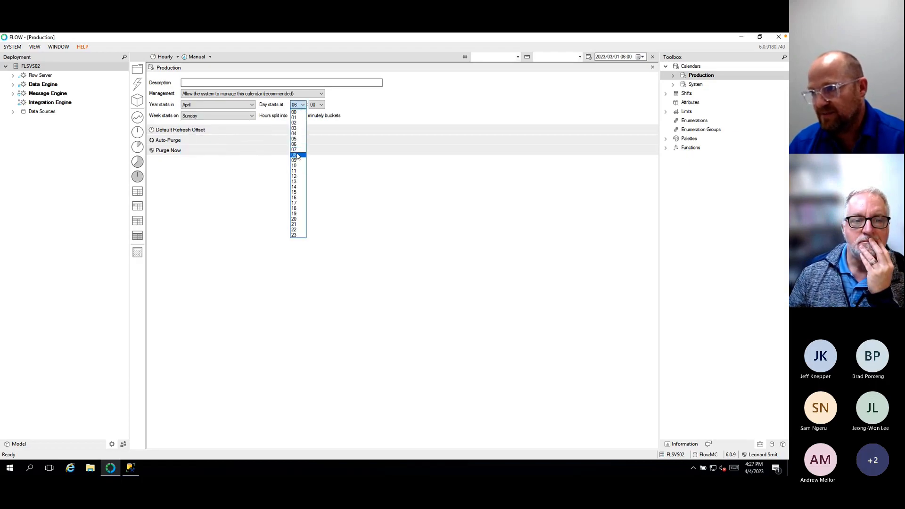
pyautogui.click(298, 156)
pyautogui.click(252, 116)
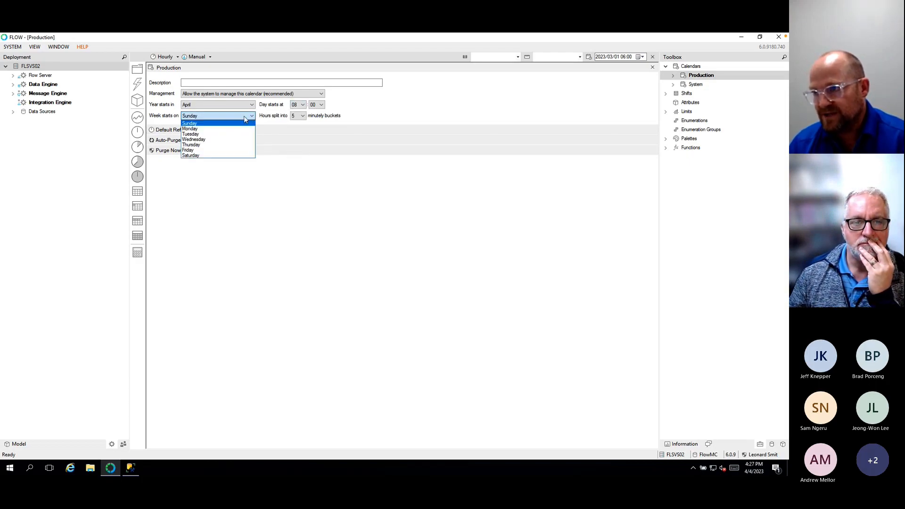
pyautogui.click(204, 130)
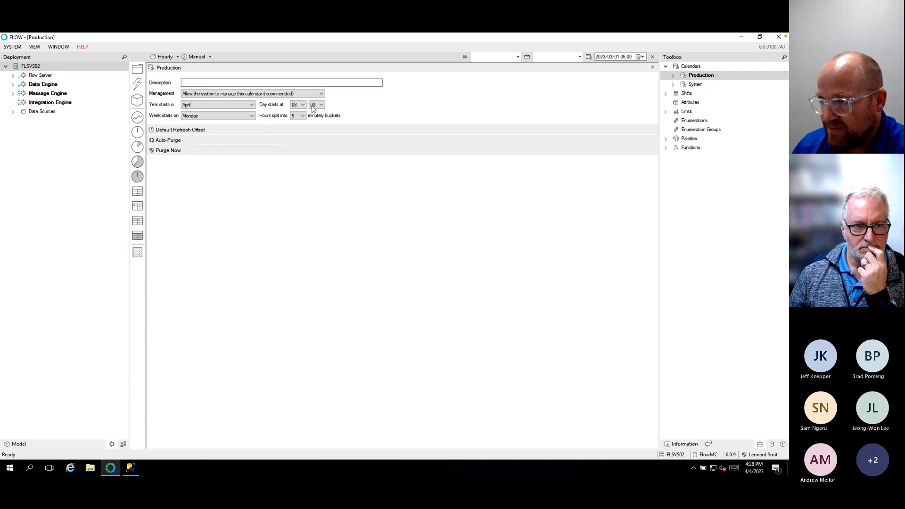
pyautogui.click(253, 107)
pyautogui.click(253, 106)
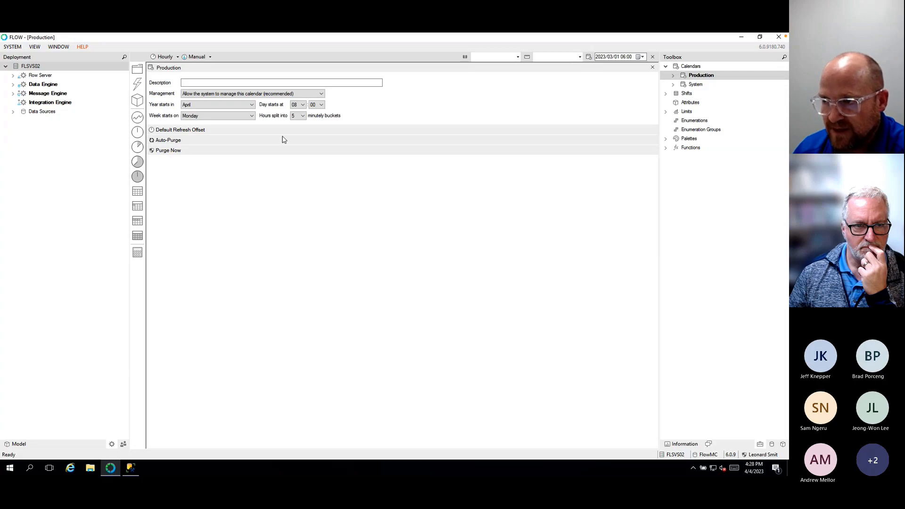
# Try a 90-day auto-purge age for the Production calendar's daily data and reset it to 0
pyautogui.click(171, 143)
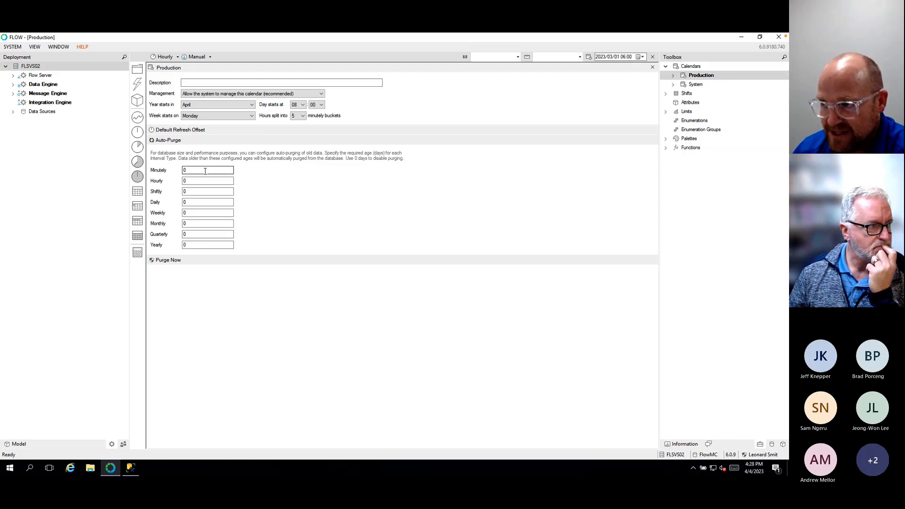
pyautogui.doubleClick(190, 202)
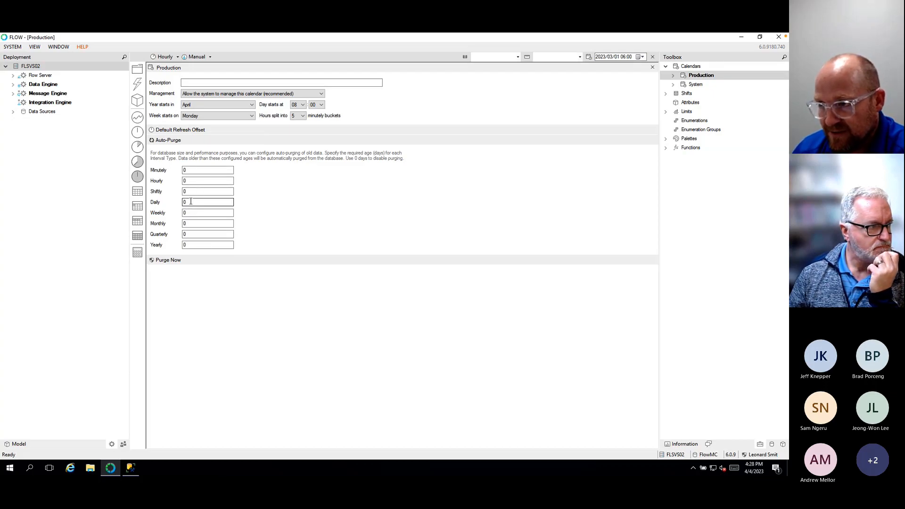
pyautogui.write('90')
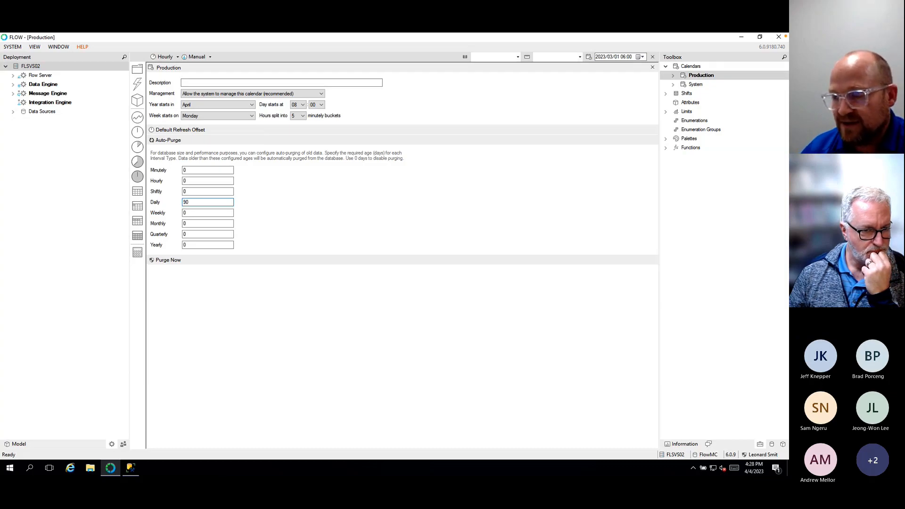
pyautogui.click(194, 192)
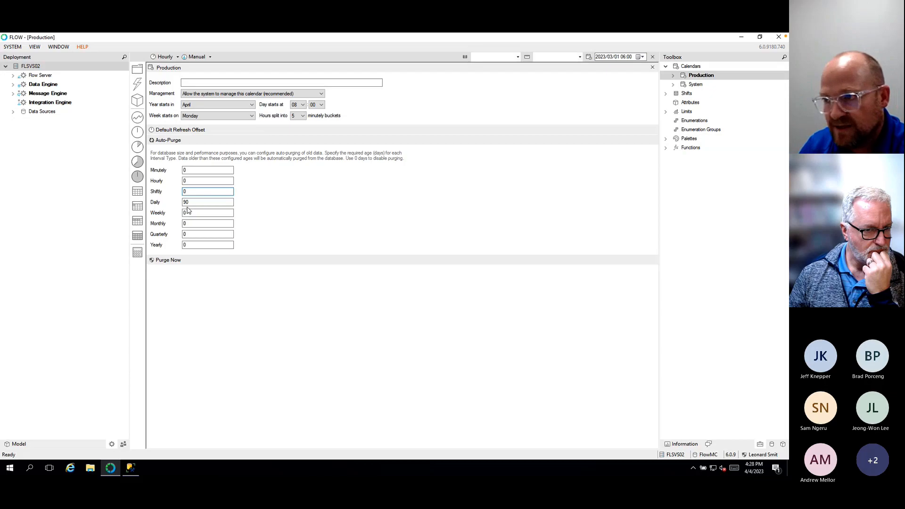
pyautogui.press('Tab')
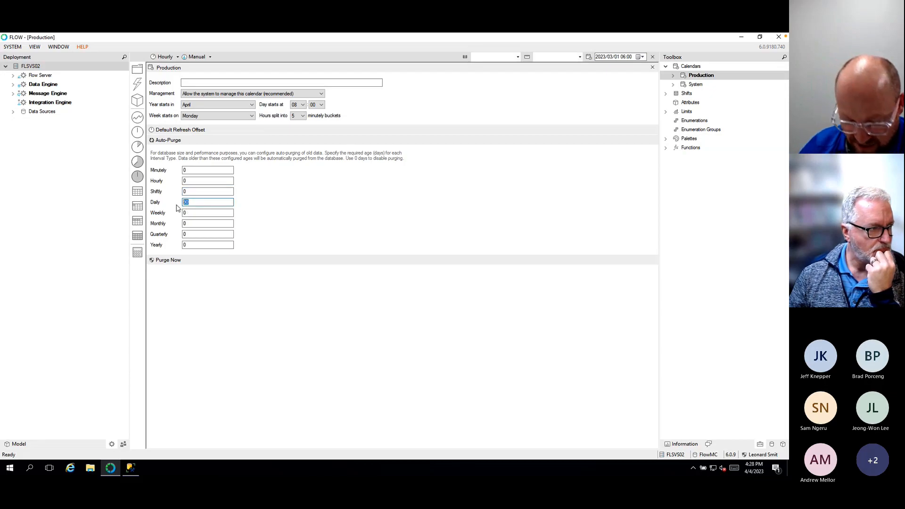
pyautogui.write('0')
pyautogui.click(199, 192)
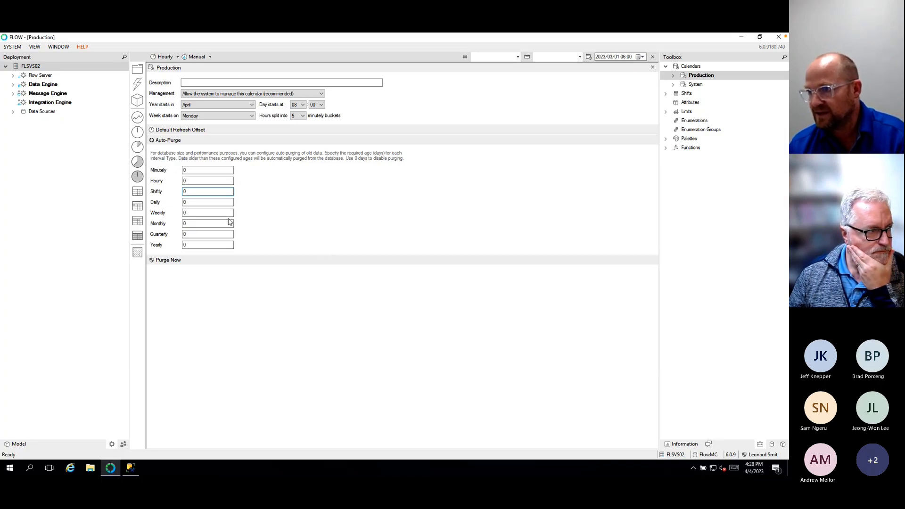
# Switch to the Flow KPI Definition workbook in Excel and examine the retrieval and data source requirements for the Main Water Meter Supply row
pyautogui.hotkey('ctrl', 'Right')
pyautogui.hotkey('ctrl', 'Right')
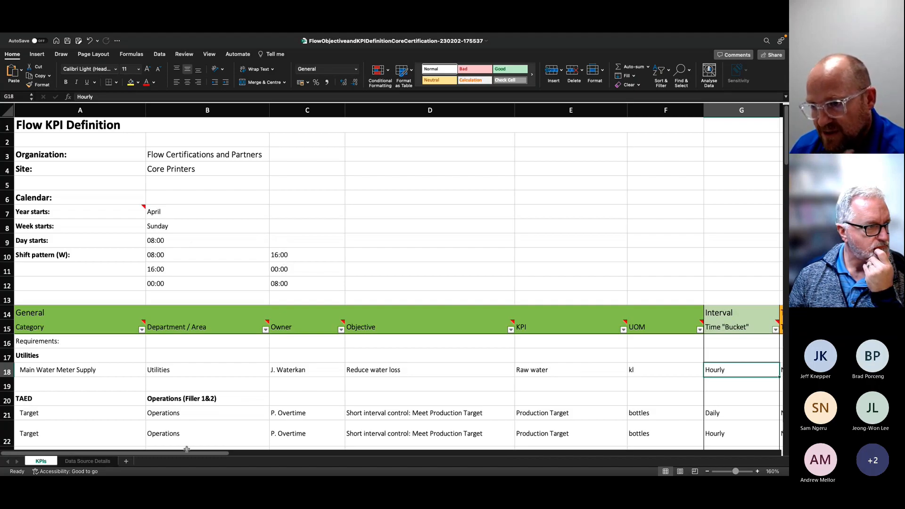
pyautogui.scroll(-1, 188, 382)
pyautogui.scroll(-1, 188, 382)
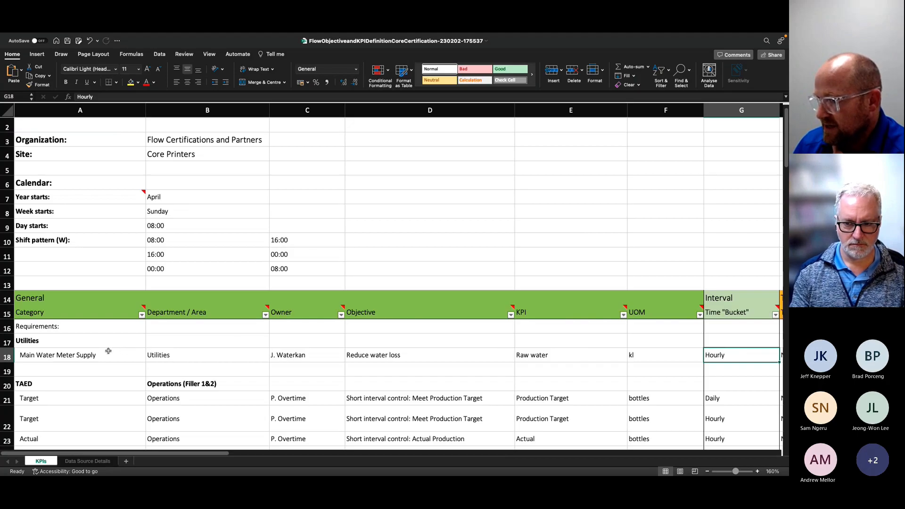
pyautogui.moveTo(206, 456); pyautogui.dragTo(432, 455)
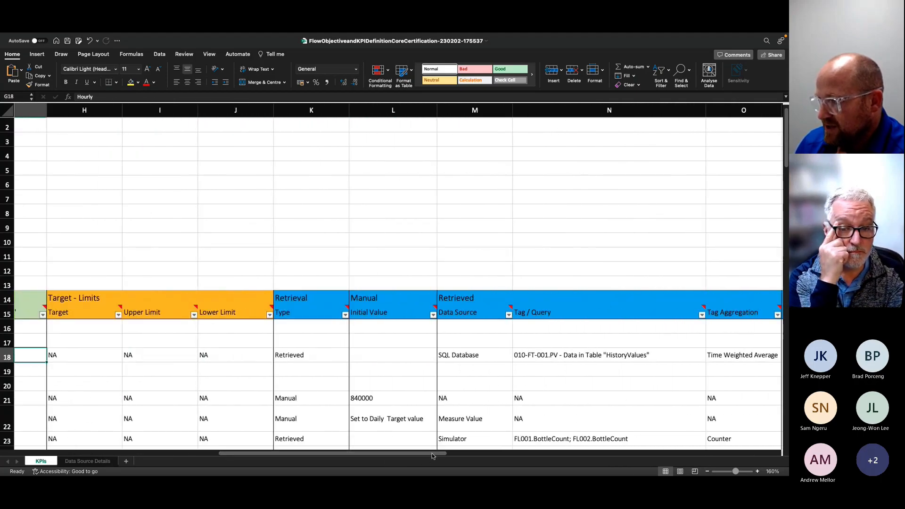
pyautogui.click(468, 355)
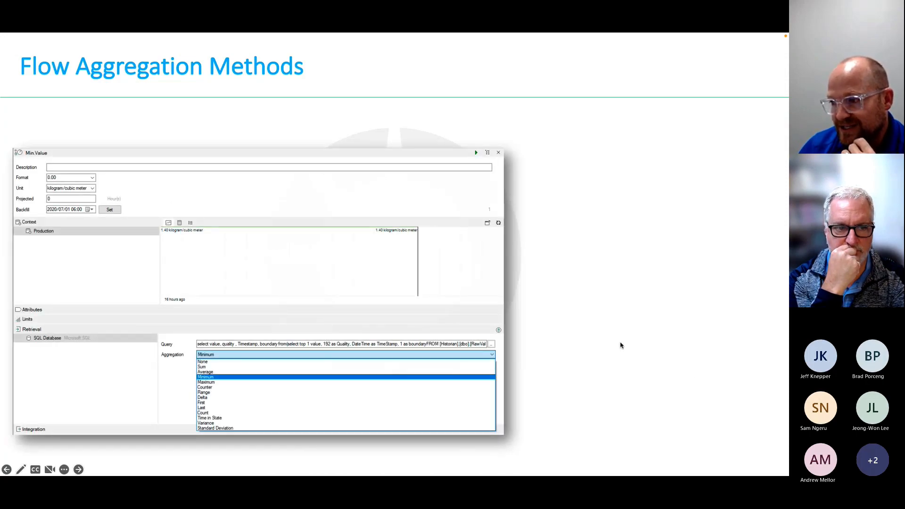
pyautogui.click(621, 345)
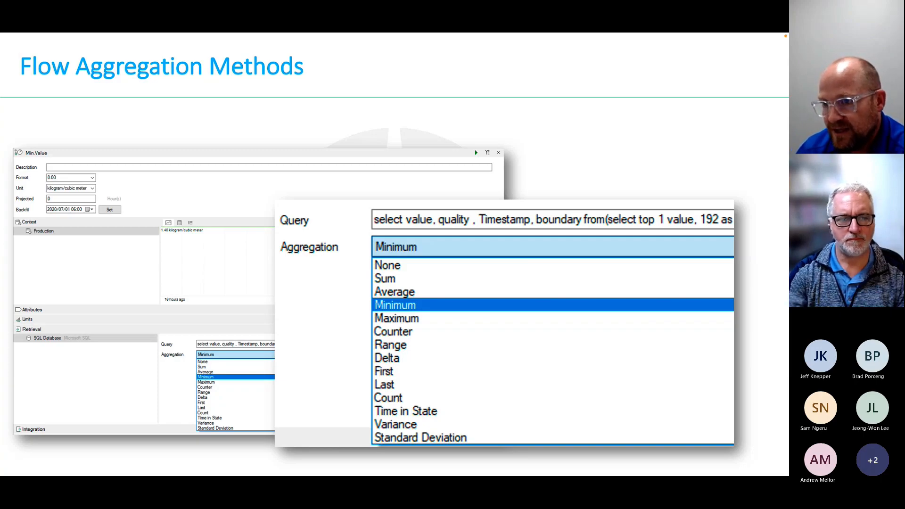
pyautogui.press('Right')
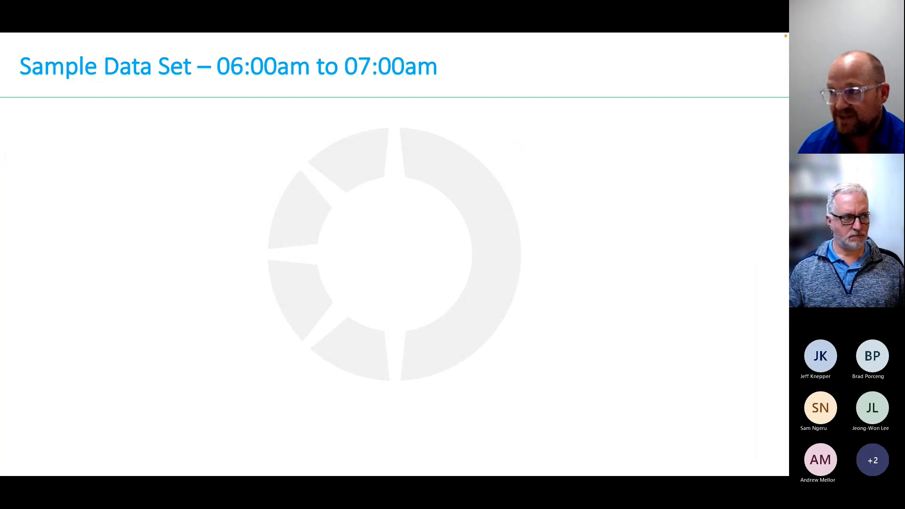
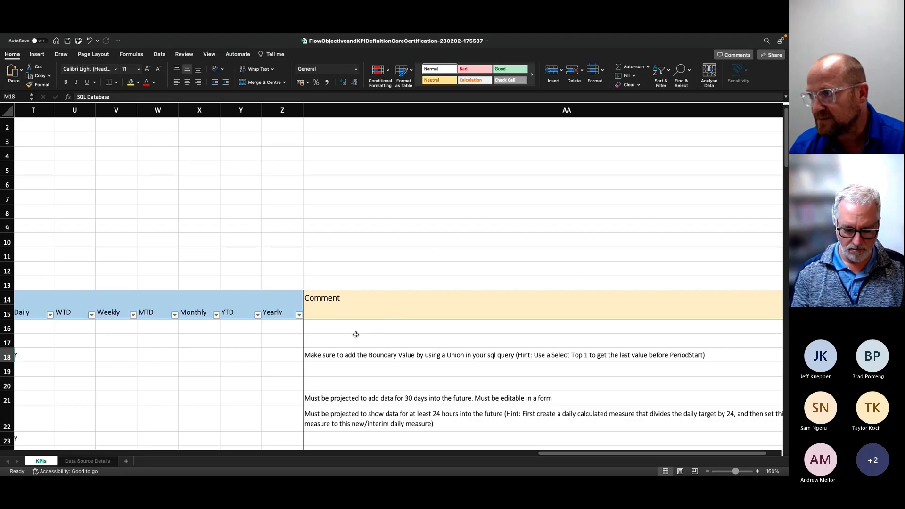
# Switch back to FLOW and close the Production calendar's settings
pyautogui.hotkey('ctrl', 'Left')
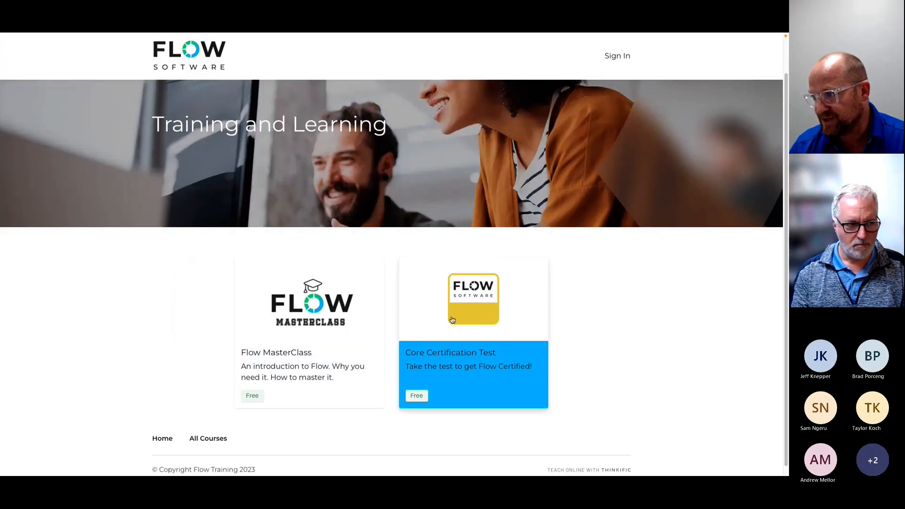
pyautogui.press('ctrl+super+Left')
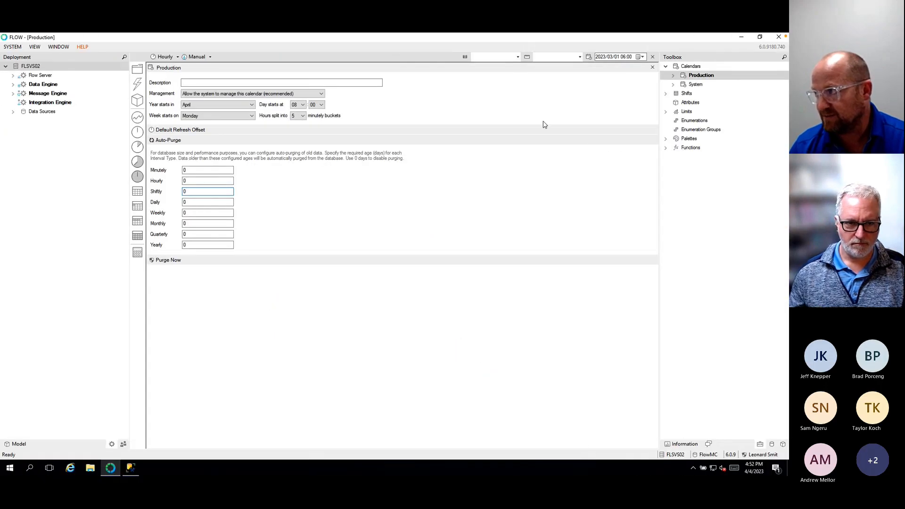
pyautogui.click(652, 67)
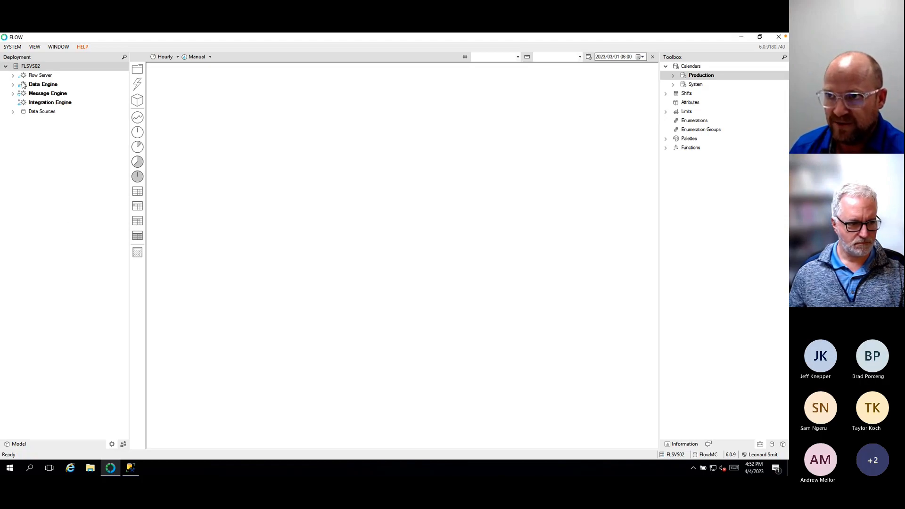
pyautogui.click(16, 50)
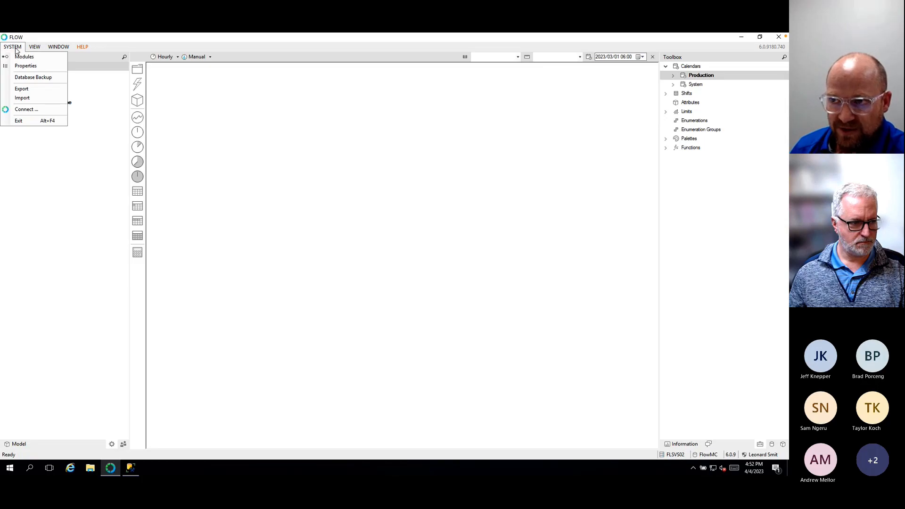
pyautogui.click(26, 101)
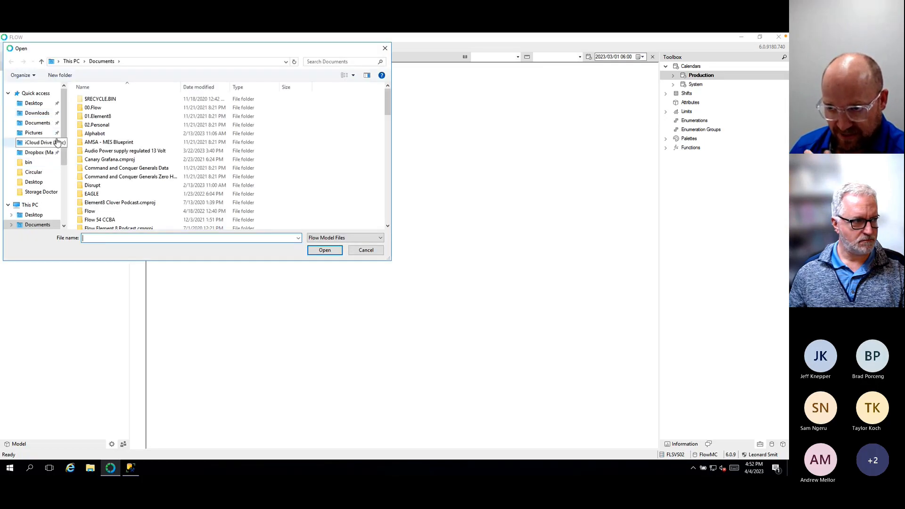
pyautogui.click(34, 114)
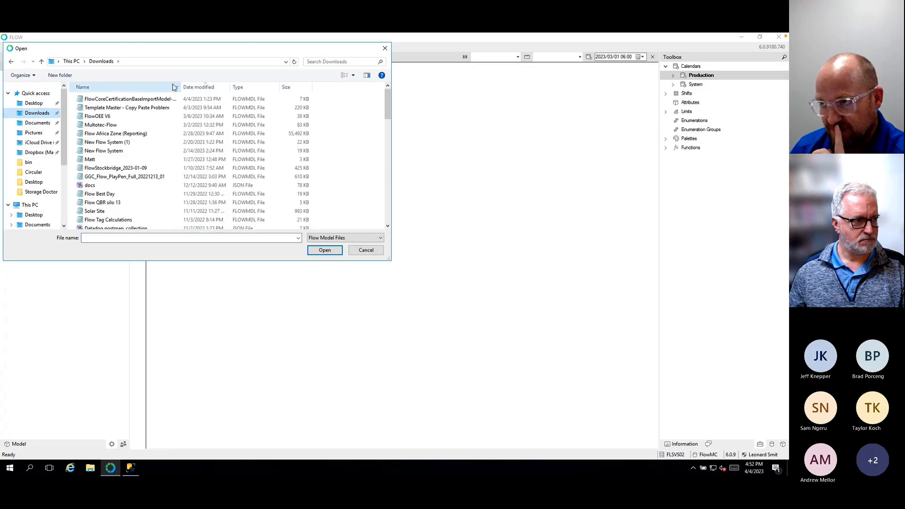
pyautogui.click(102, 100)
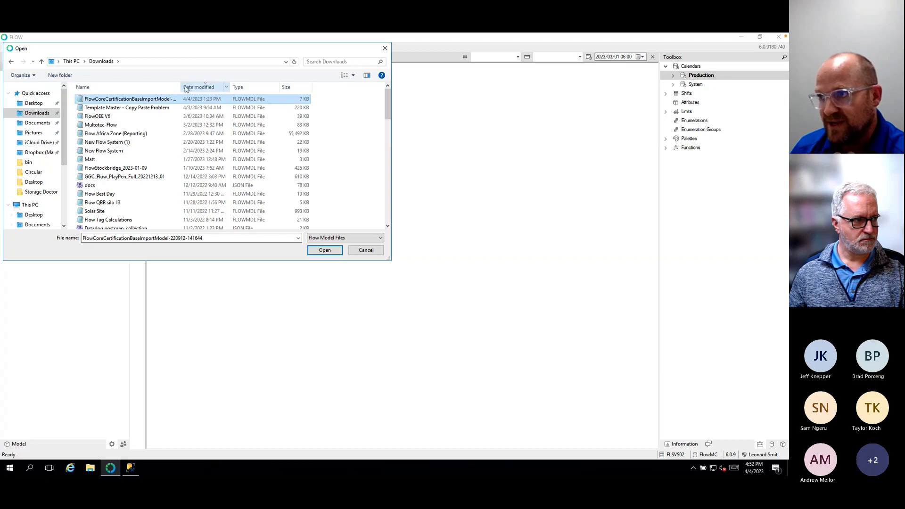
pyautogui.moveTo(182, 87); pyautogui.dragTo(216, 82)
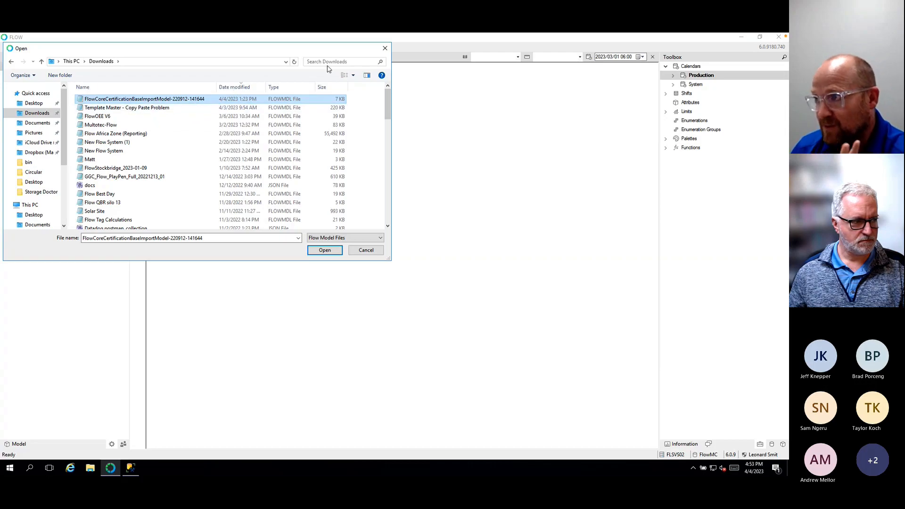
pyautogui.click(386, 49)
# Show the model and expand Flow MC Training, Core Printers, System and Database to examine their contents
pyautogui.click(17, 443)
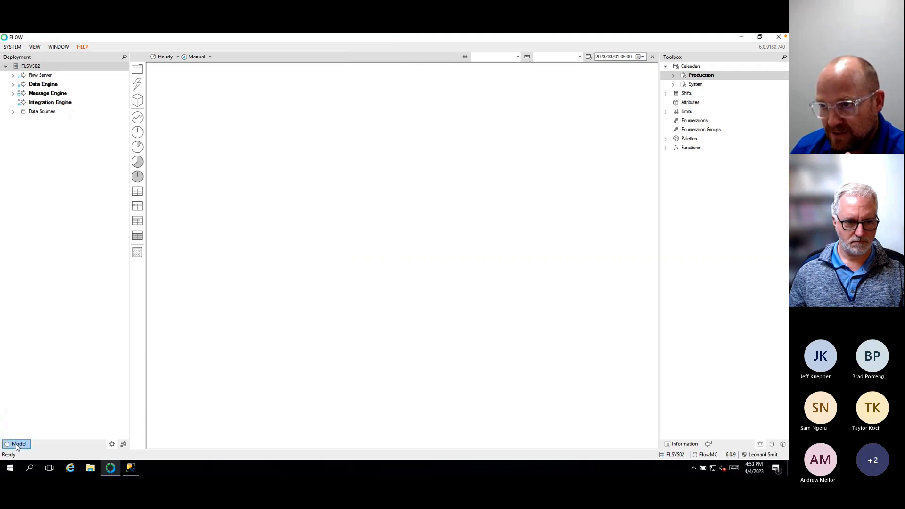
pyautogui.click(6, 66)
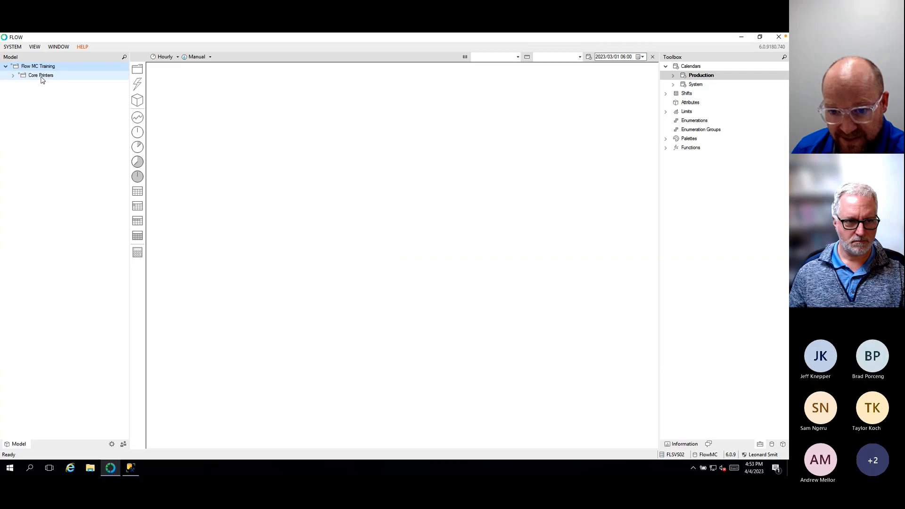
pyautogui.click(13, 75)
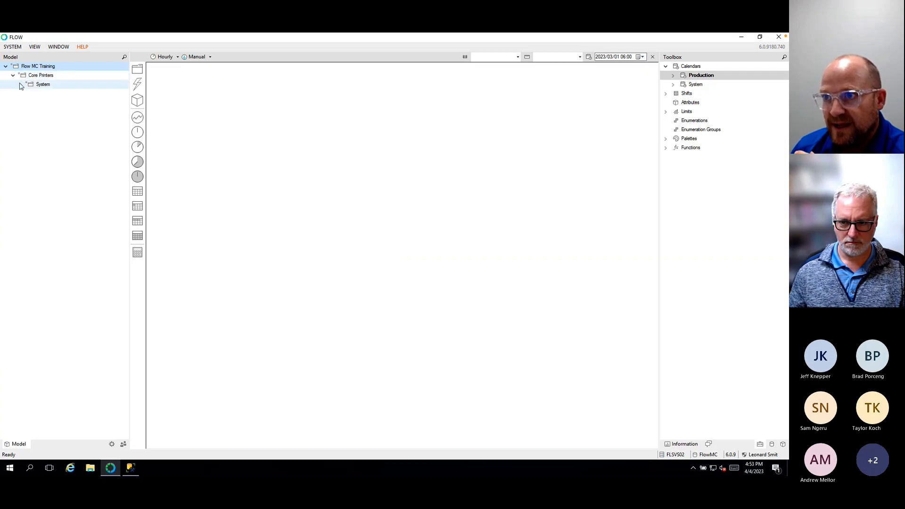
pyautogui.click(20, 85)
pyautogui.click(28, 93)
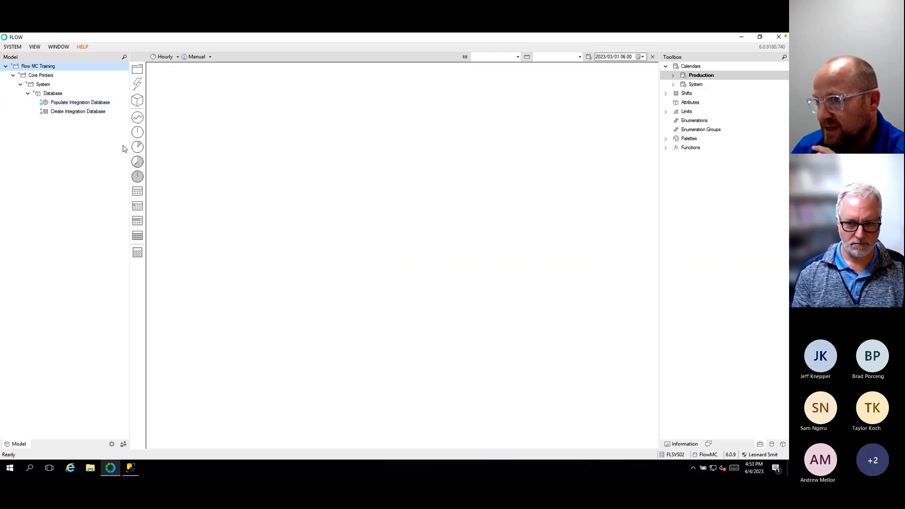
# Show the integration data sources, open the Flow SQL source's connection settings, examine its database name, and cancel without saving
pyautogui.click(772, 444)
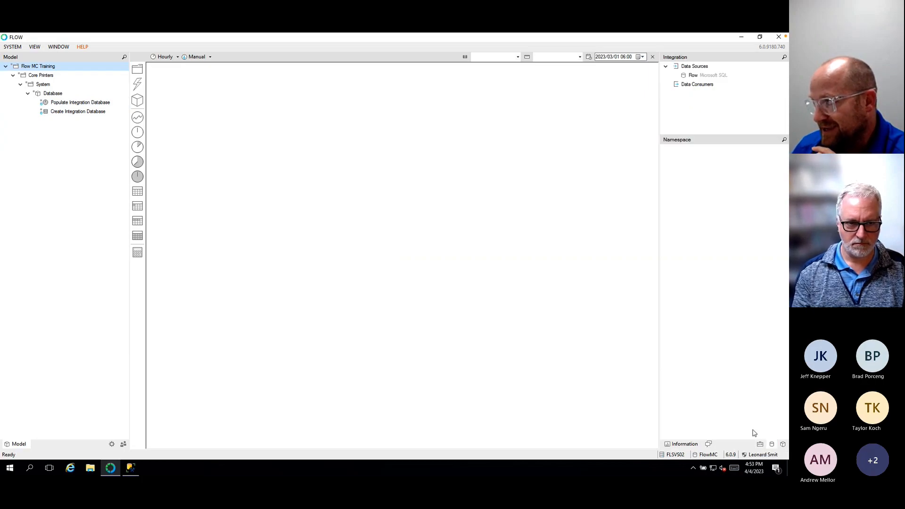
pyautogui.click(694, 76)
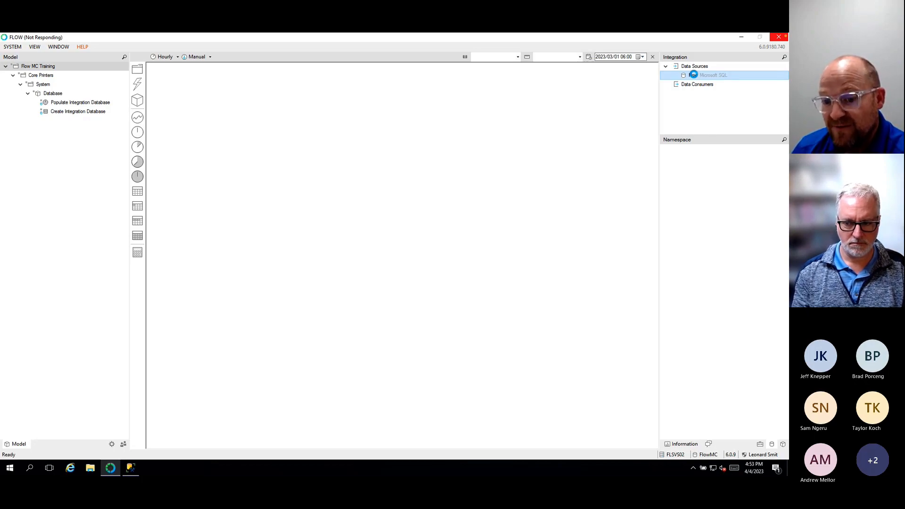
pyautogui.rightClick(694, 74)
pyautogui.click(712, 80)
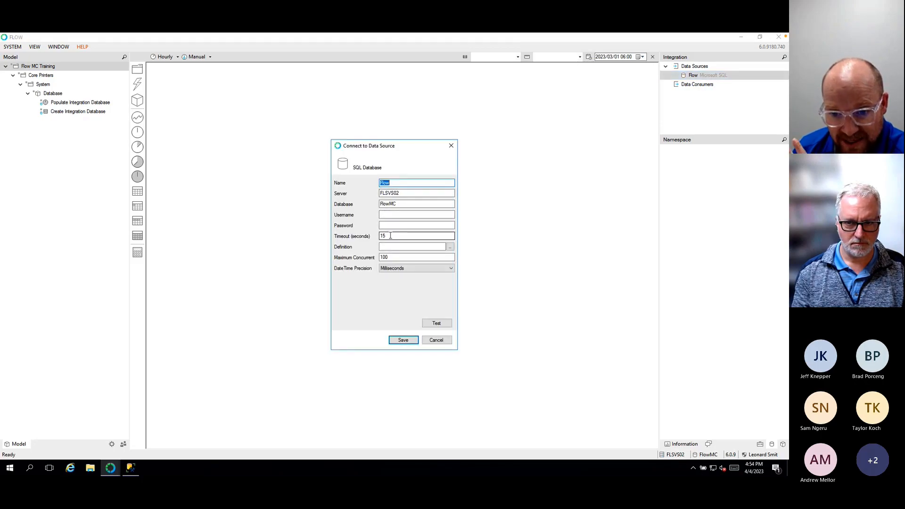
pyautogui.moveTo(398, 204); pyautogui.dragTo(391, 203)
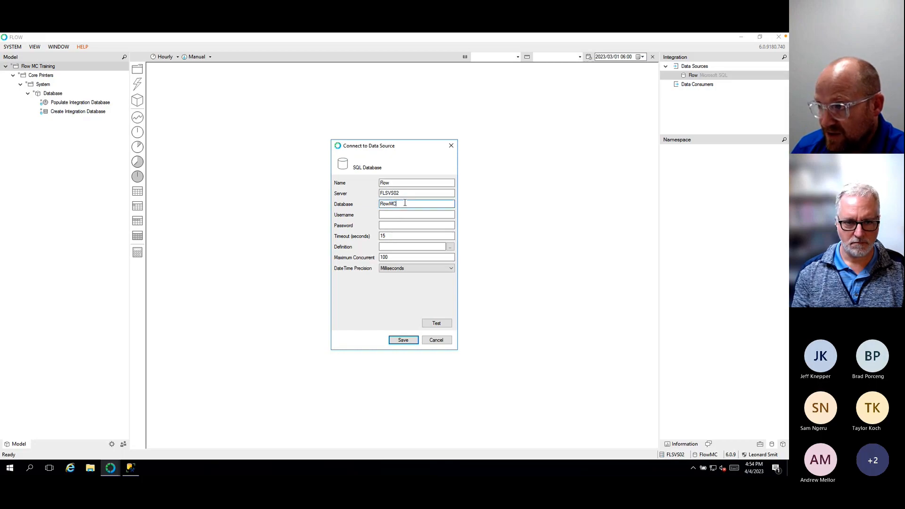
pyautogui.doubleClick(386, 203)
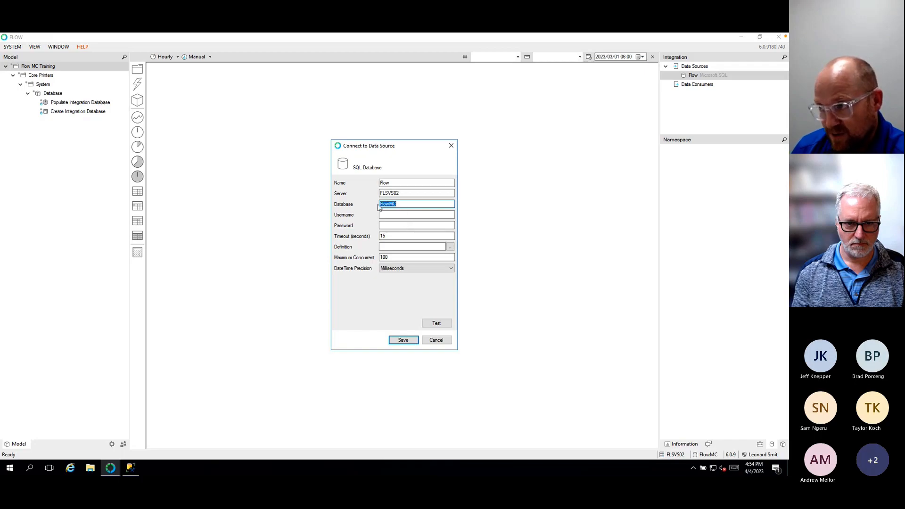
pyautogui.click(395, 204)
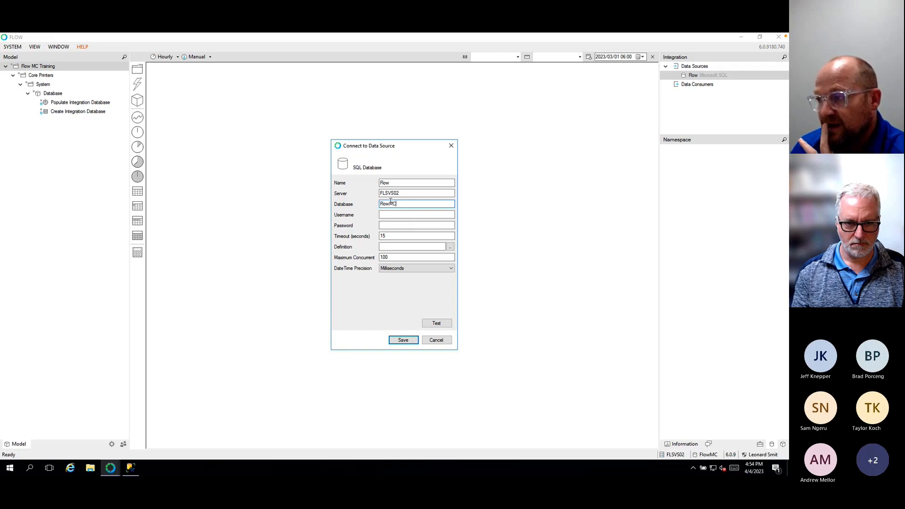
pyautogui.moveTo(390, 203); pyautogui.dragTo(414, 206)
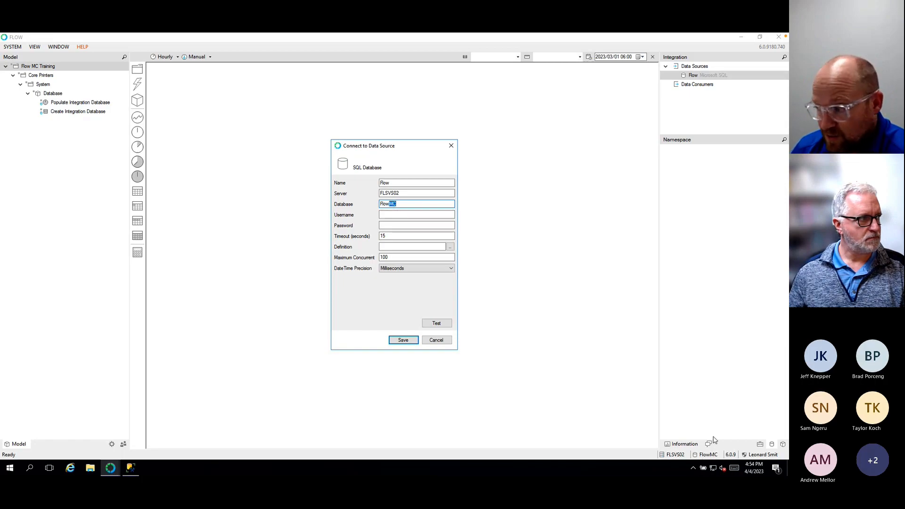
pyautogui.click(444, 343)
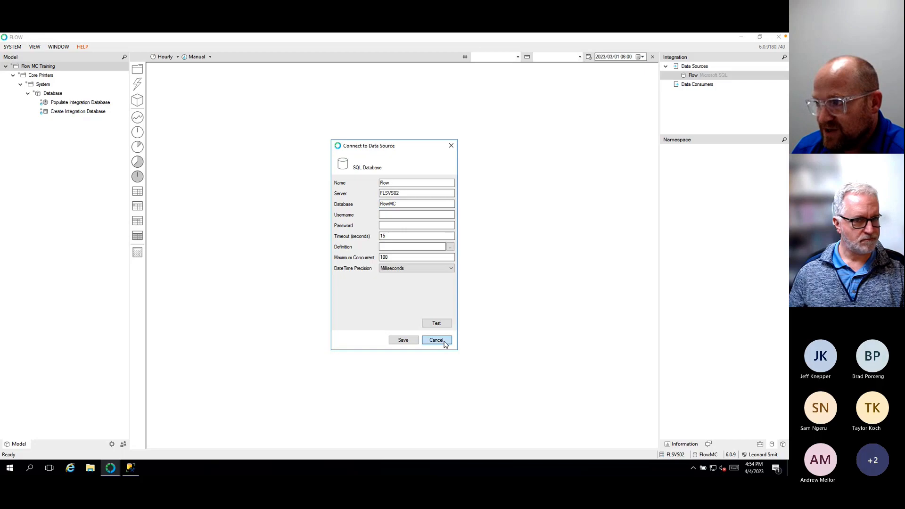
# Open Create Integration Database and examine the USE FlowMC line of its Flow retrieval query, closing the query editor without changes
pyautogui.click(57, 112)
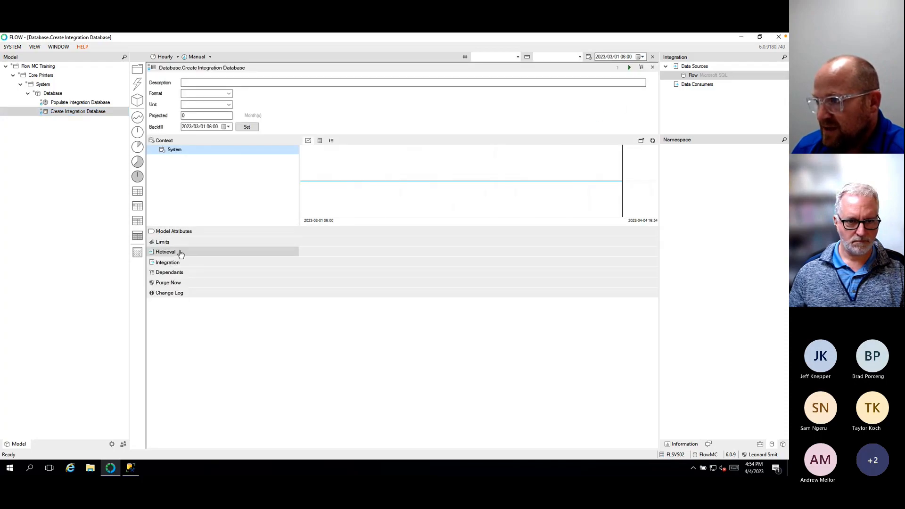
pyautogui.click(181, 254)
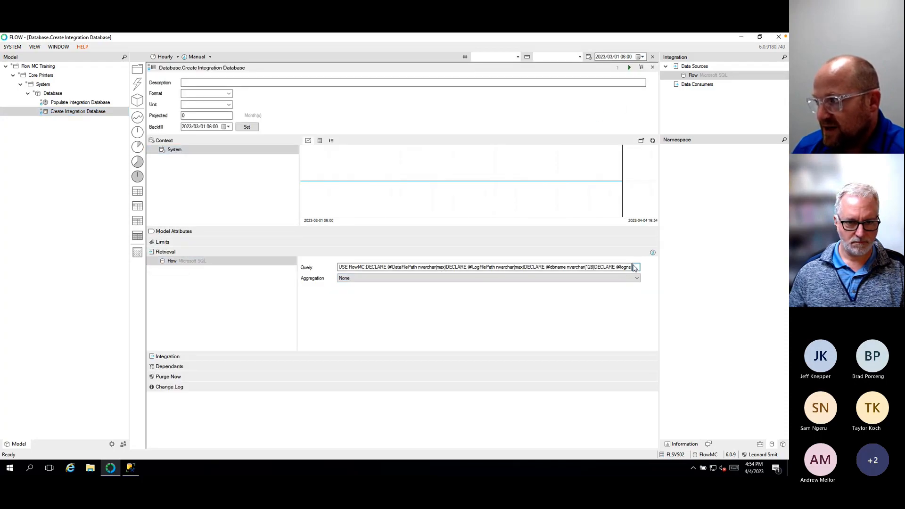
pyautogui.click(635, 268)
pyautogui.click(406, 221)
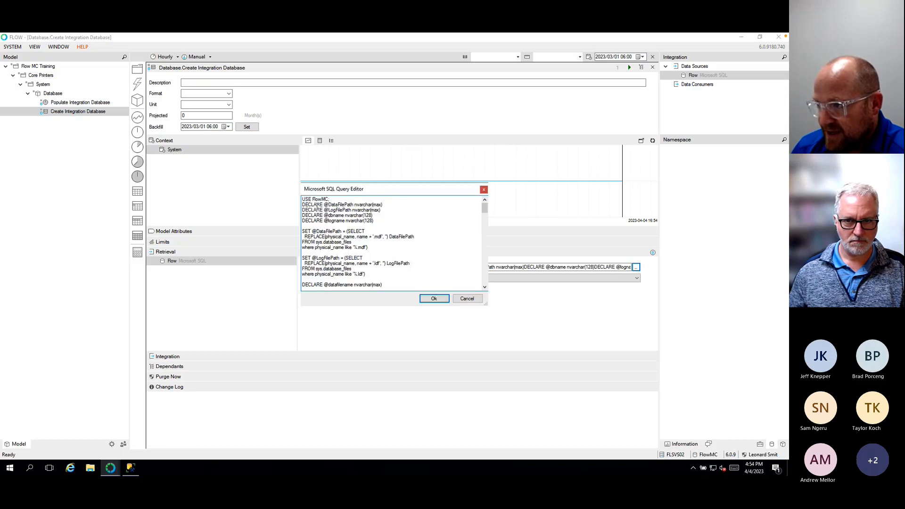
pyautogui.moveTo(330, 200); pyautogui.dragTo(302, 199)
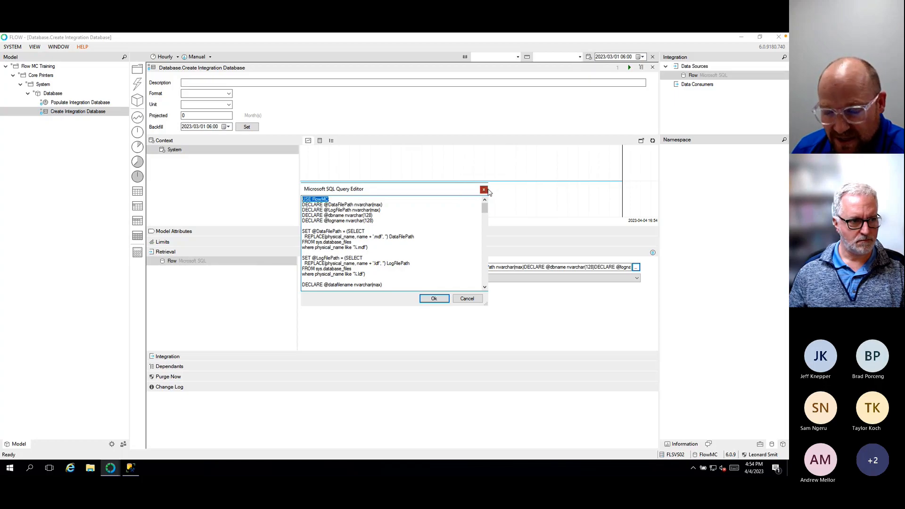
pyautogui.click(484, 190)
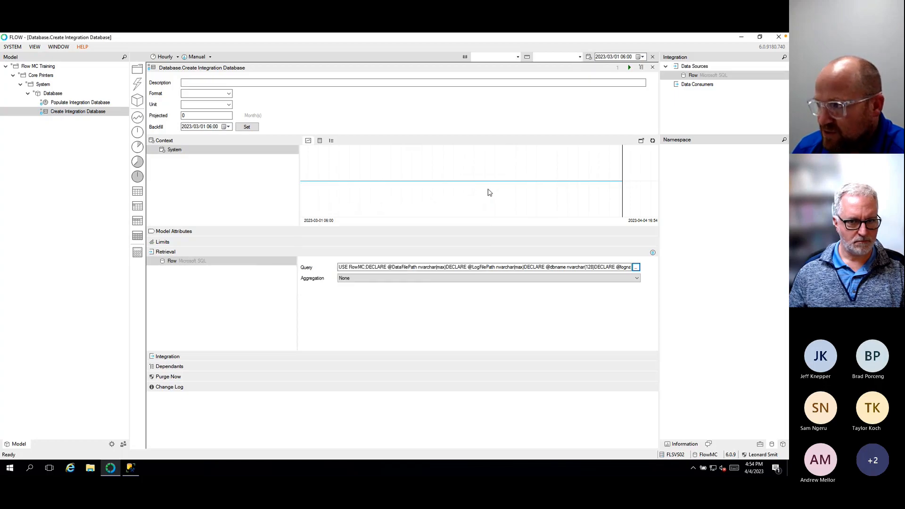
# Switch to SQL Server Management Studio, collapse and check the Integration database, and return to FLOW
pyautogui.click(131, 468)
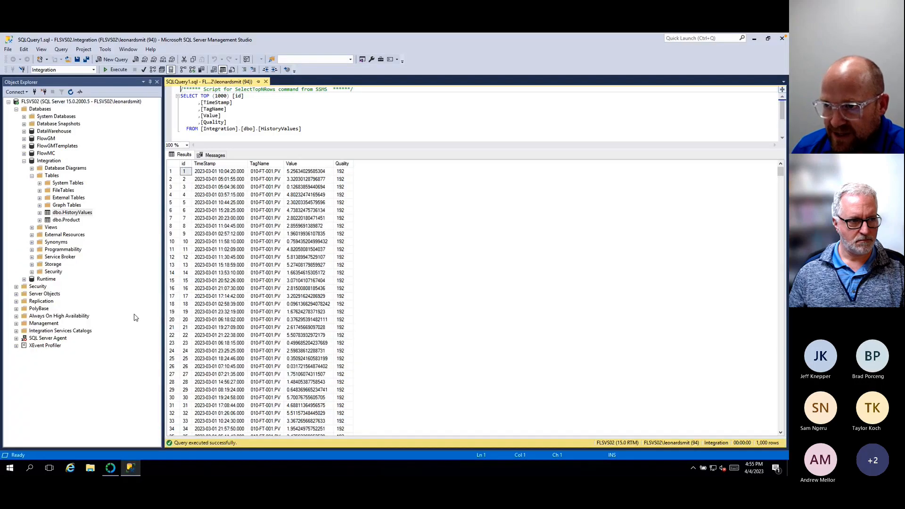
pyautogui.click(24, 161)
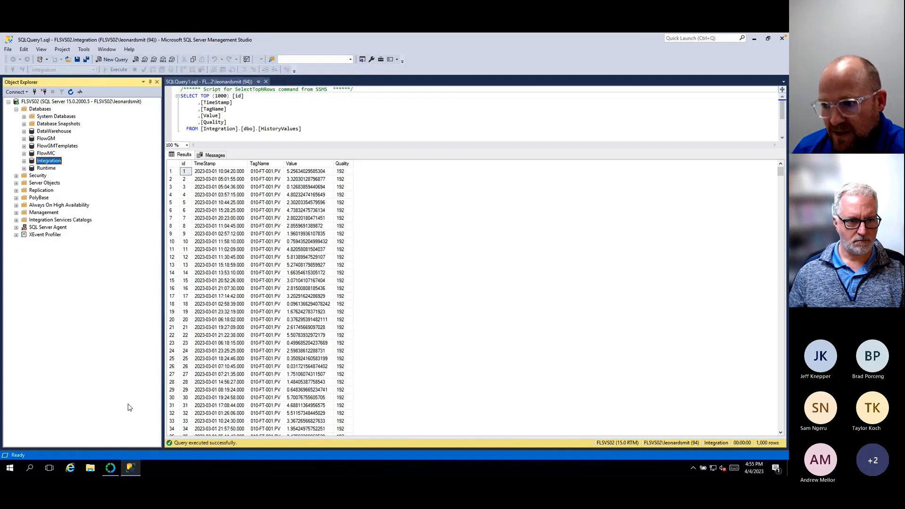
pyautogui.click(110, 469)
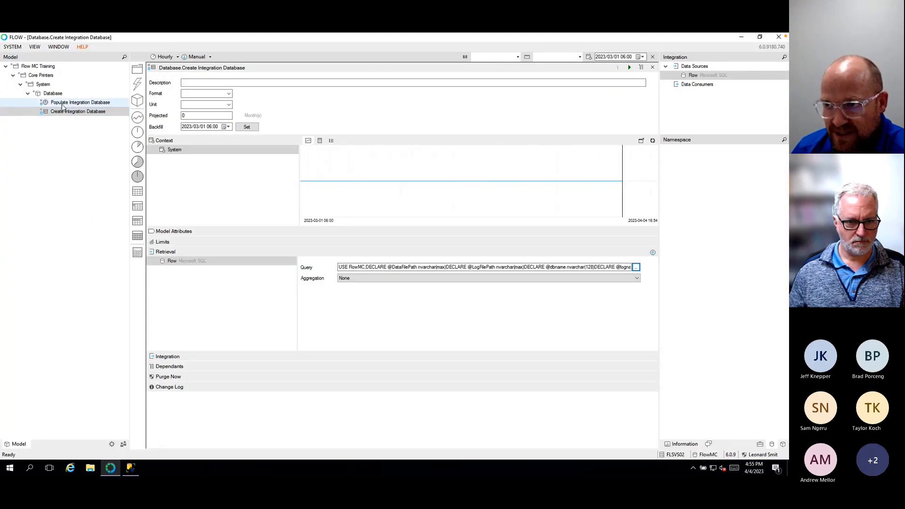
# Open Populate Integration Database and examine the HistoryValues insert in its Flow retrieval query, closing the query editor without changes
pyautogui.click(61, 103)
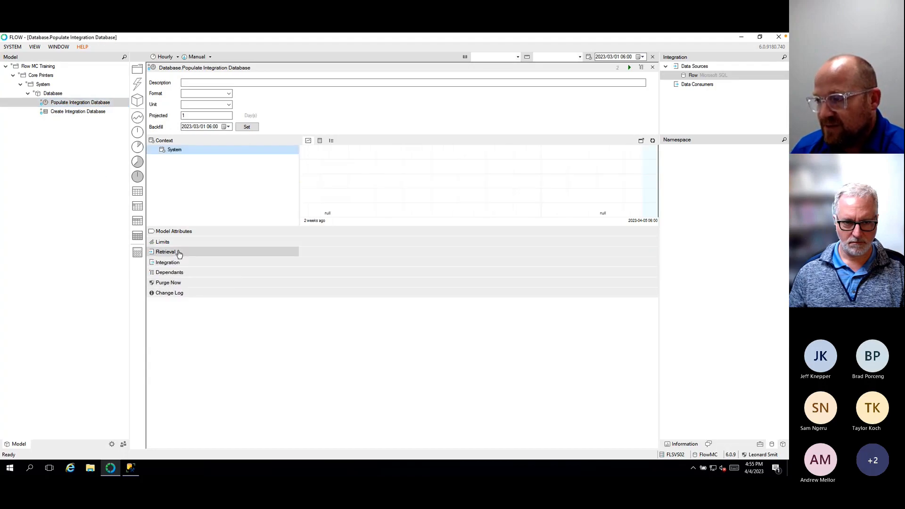
pyautogui.click(179, 254)
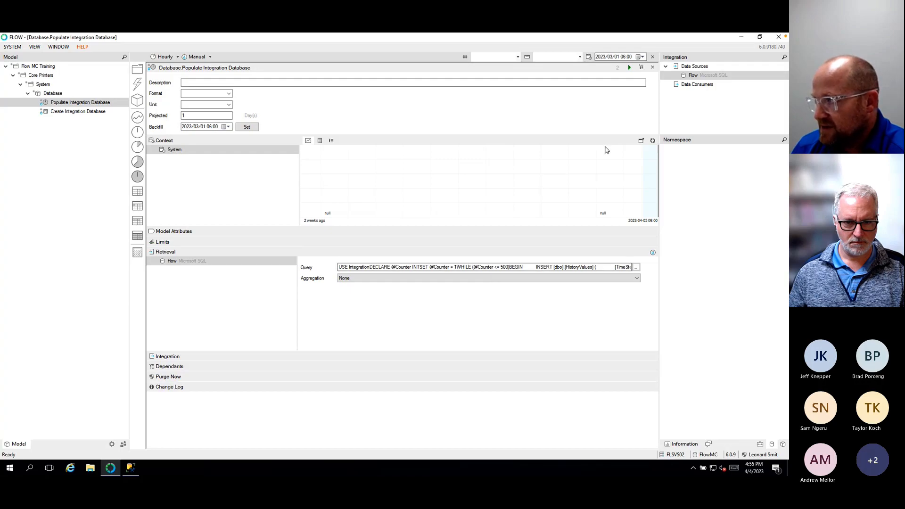
pyautogui.click(636, 268)
pyautogui.click(417, 246)
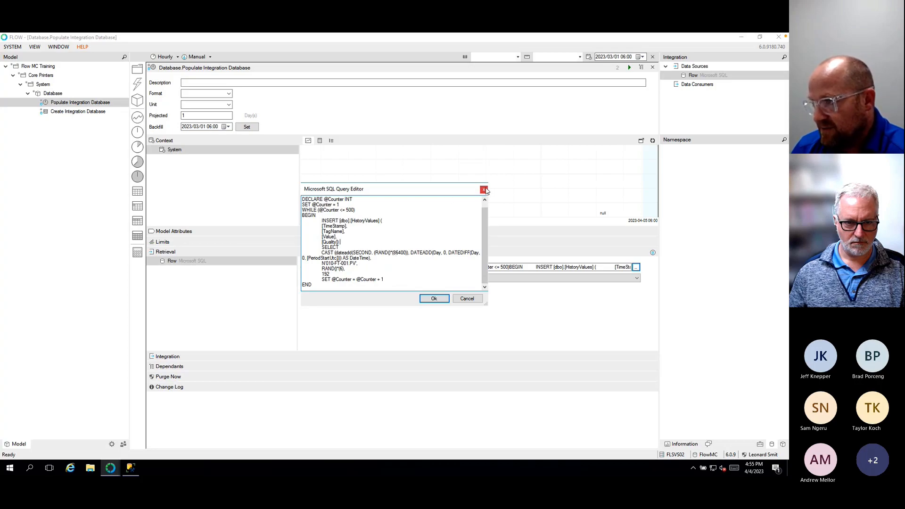
pyautogui.moveTo(378, 221); pyautogui.dragTo(352, 220)
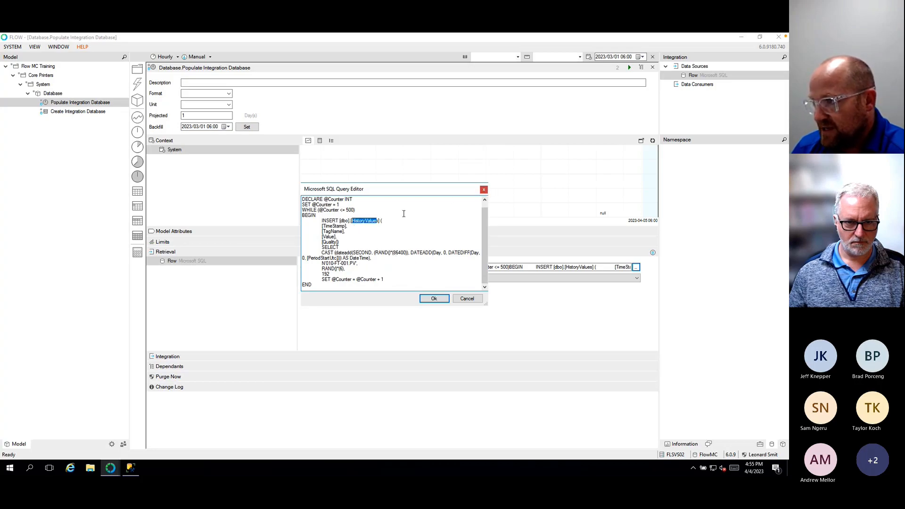
pyautogui.click(484, 189)
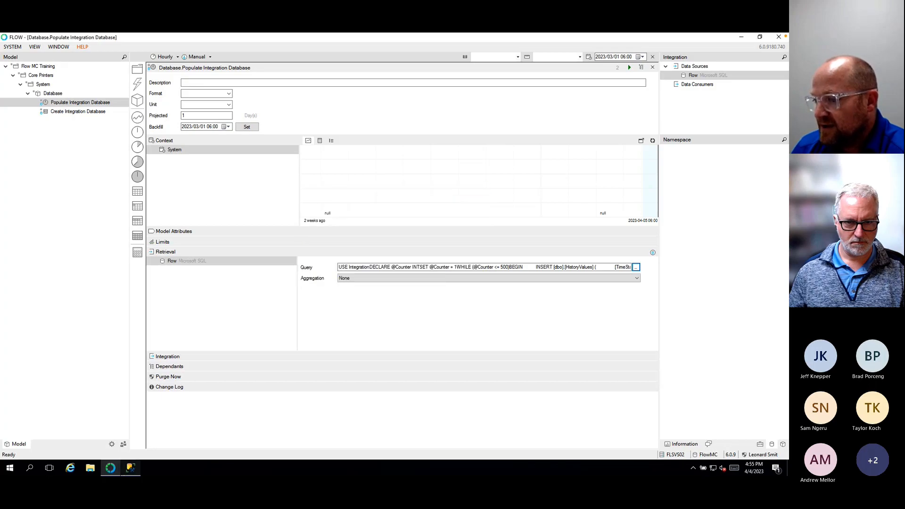
# Switch to SQL Server Management Studio, expand the Integration database, and review the dbo.HistoryValues table and its query results
pyautogui.click(130, 468)
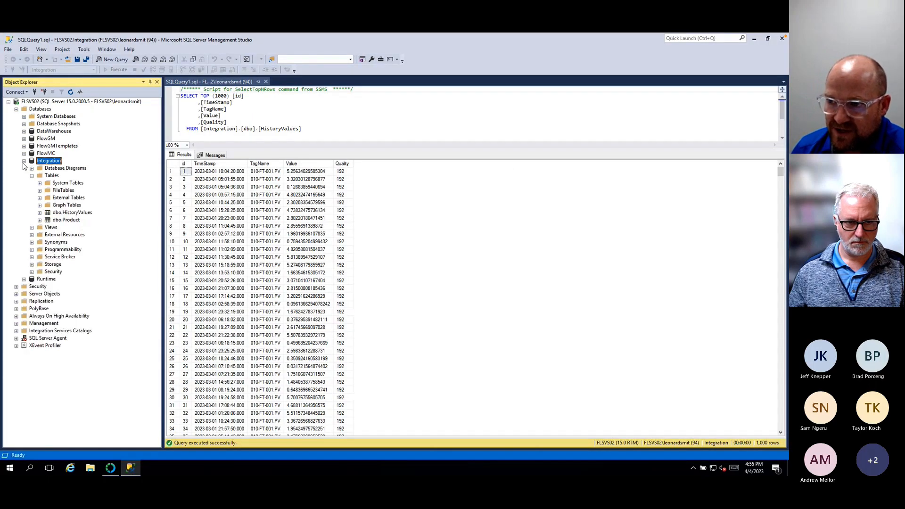
pyautogui.click(82, 214)
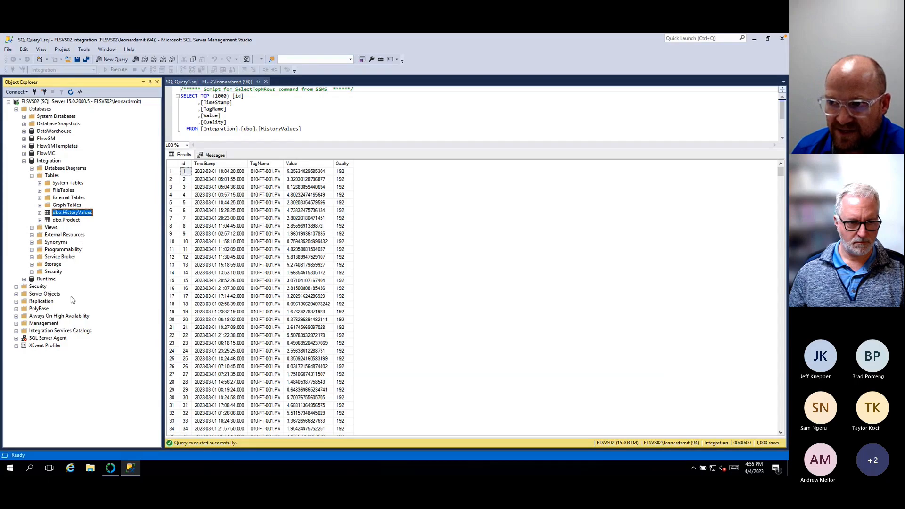
pyautogui.click(465, 225)
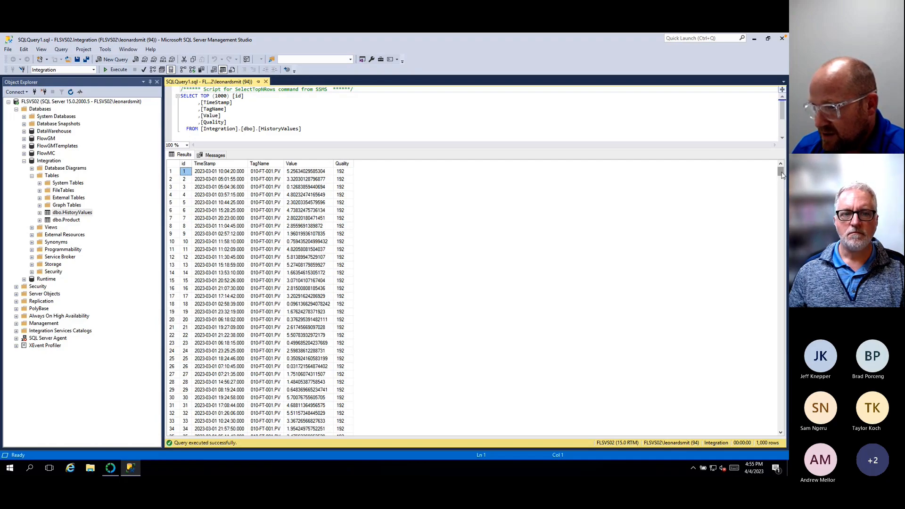
pyautogui.moveTo(781, 173)
pyautogui.mouseDown()
pyautogui.moveTo(779, 427)
pyautogui.moveTo(764, 443)
pyautogui.moveTo(776, 165)
pyautogui.mouseUp()
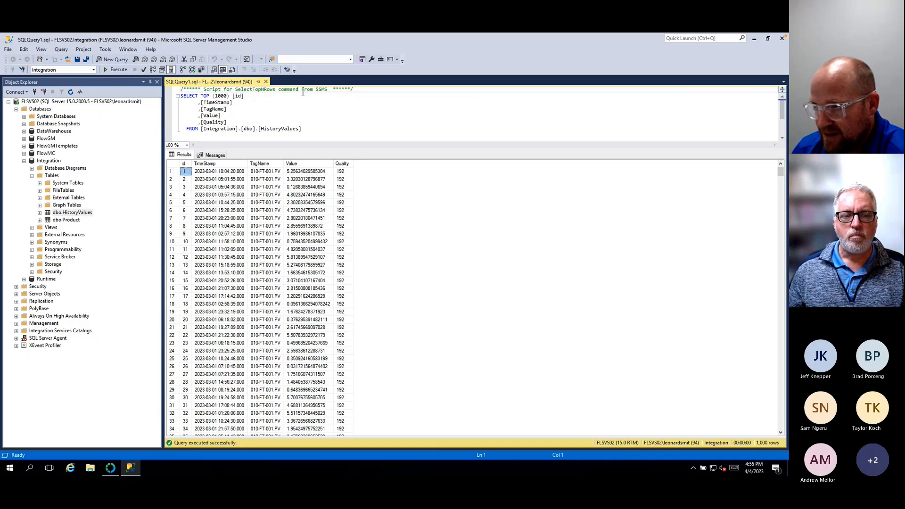
# Remove TOP (1000) from the HistoryValues query, execute it, and examine the TimeStamp values in the results
pyautogui.moveTo(230, 95); pyautogui.dragTo(200, 96)
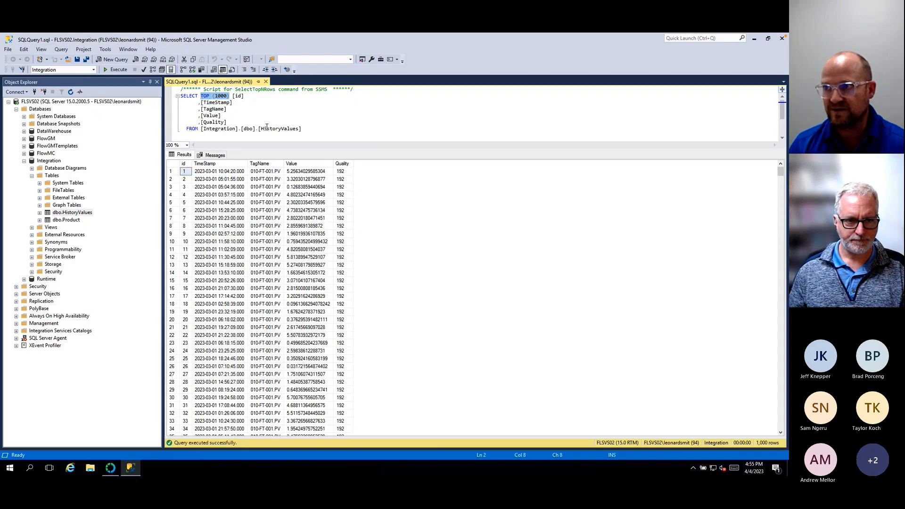
pyautogui.press('Delete')
pyautogui.click(221, 115)
pyautogui.click(113, 71)
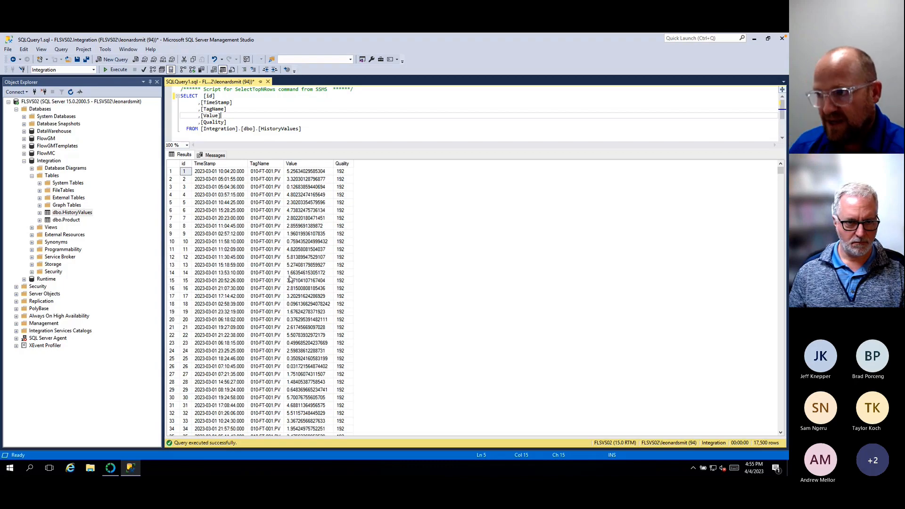
pyautogui.moveTo(233, 187); pyautogui.dragTo(220, 299)
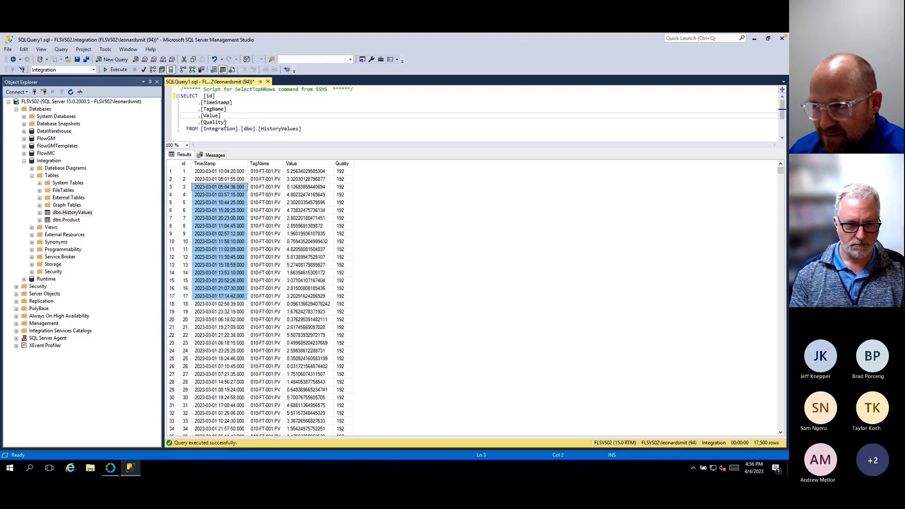
pyautogui.click(203, 96)
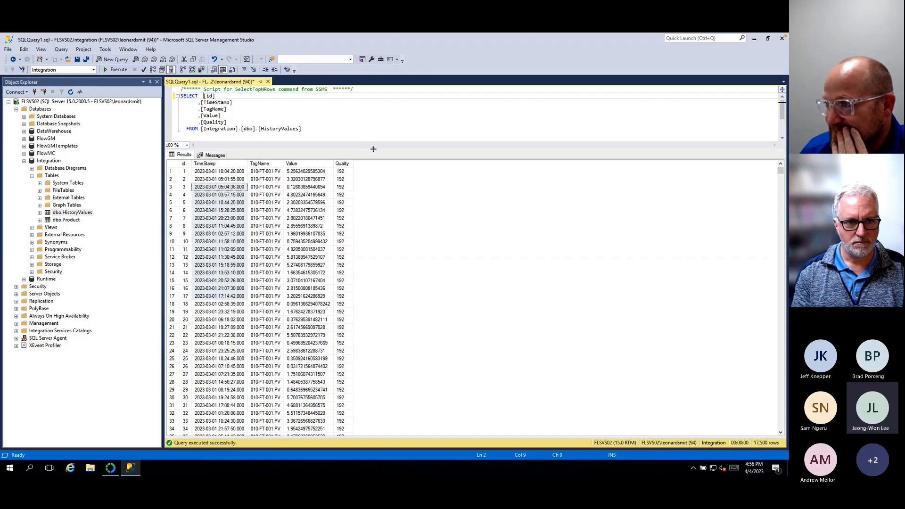
pyautogui.moveTo(369, 150); pyautogui.dragTo(371, 202)
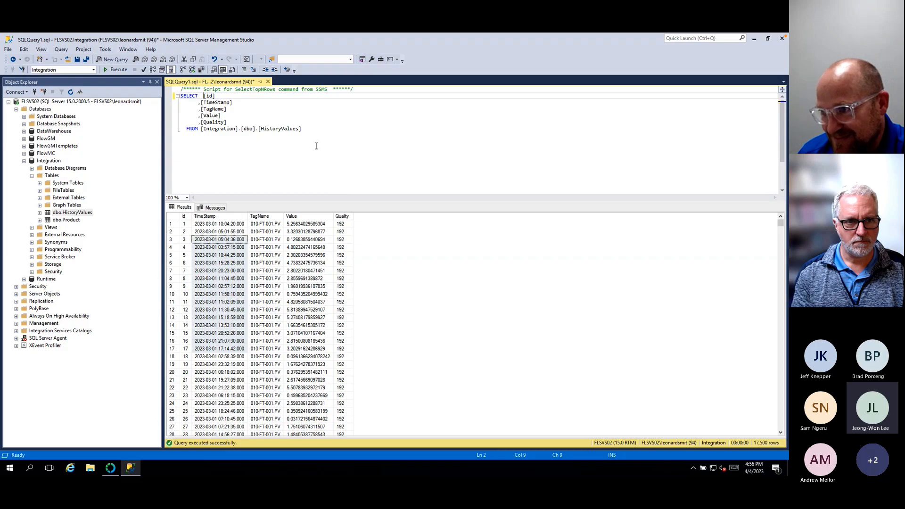
pyautogui.click(313, 130)
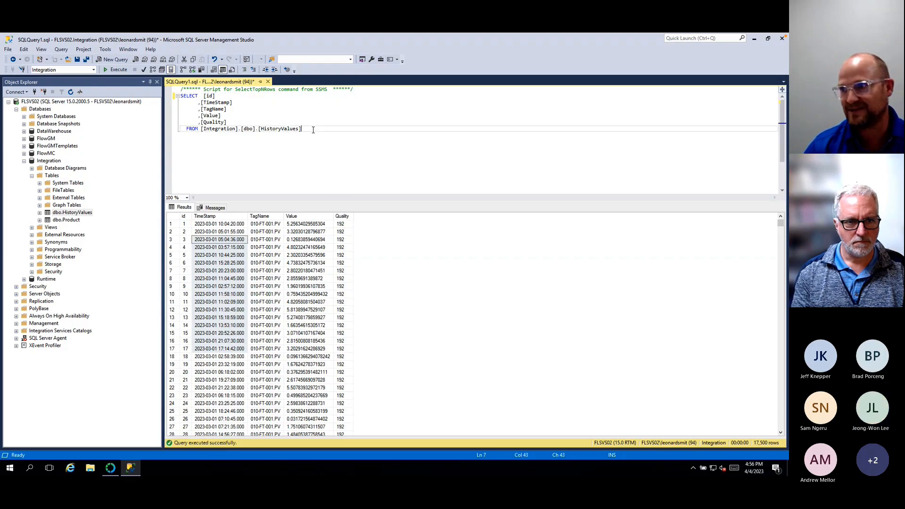
pyautogui.press('Return')
pyautogui.press('Return')
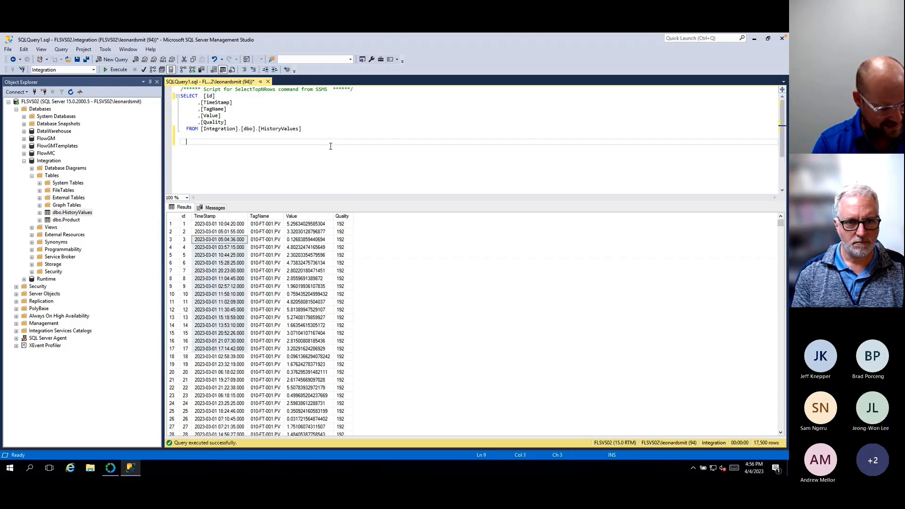
pyautogui.write('where ')
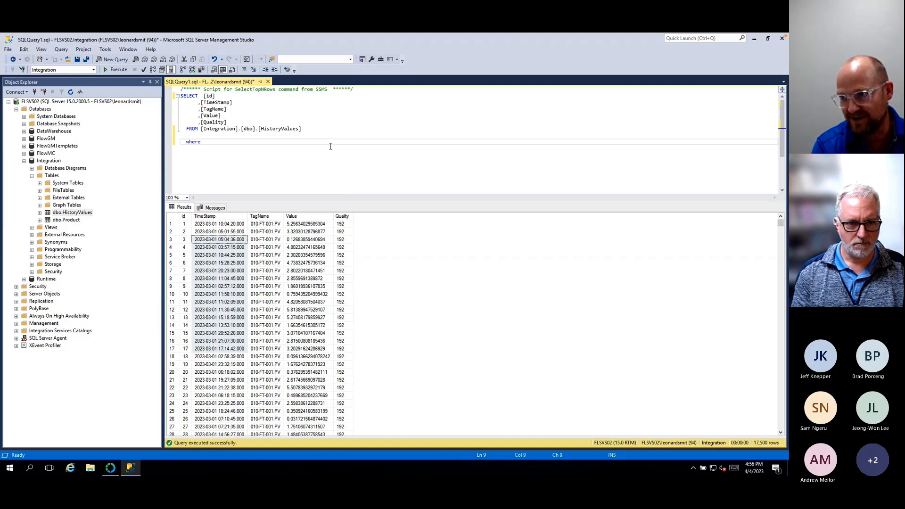
pyautogui.write('Time')
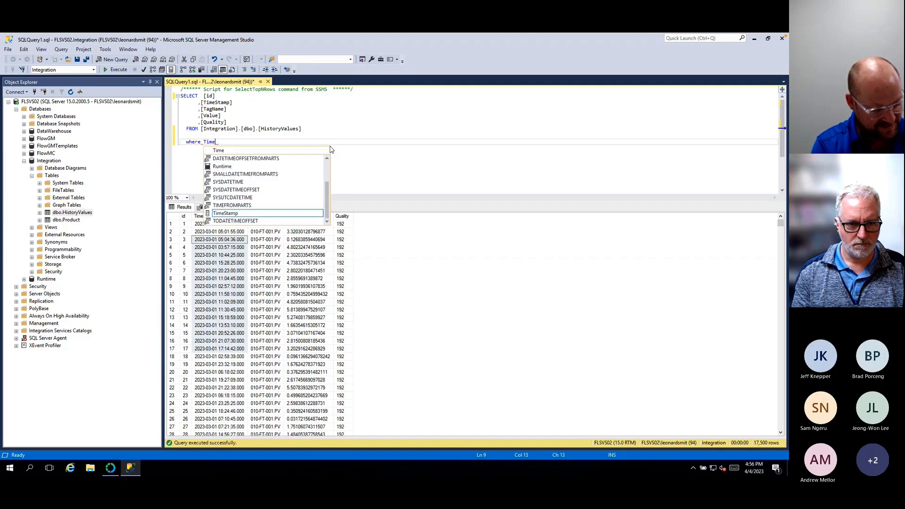
pyautogui.write('stamp ')
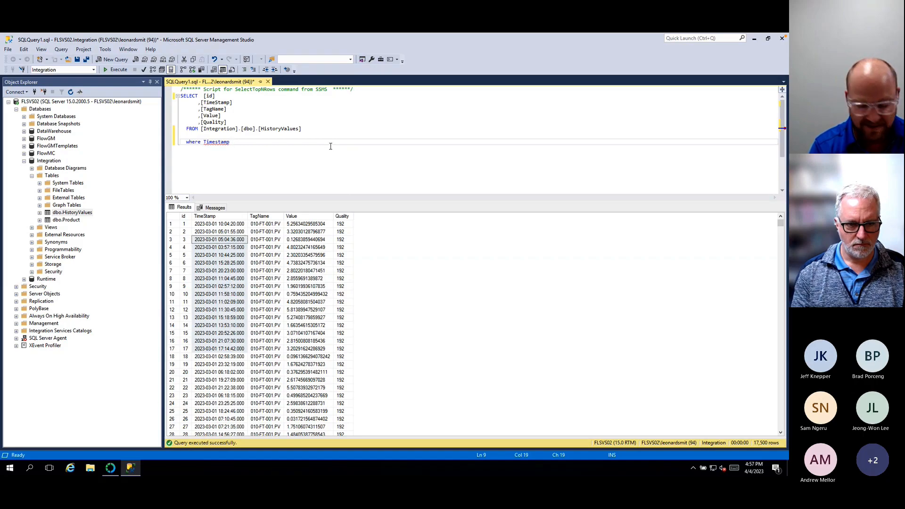
pyautogui.write(">= '")
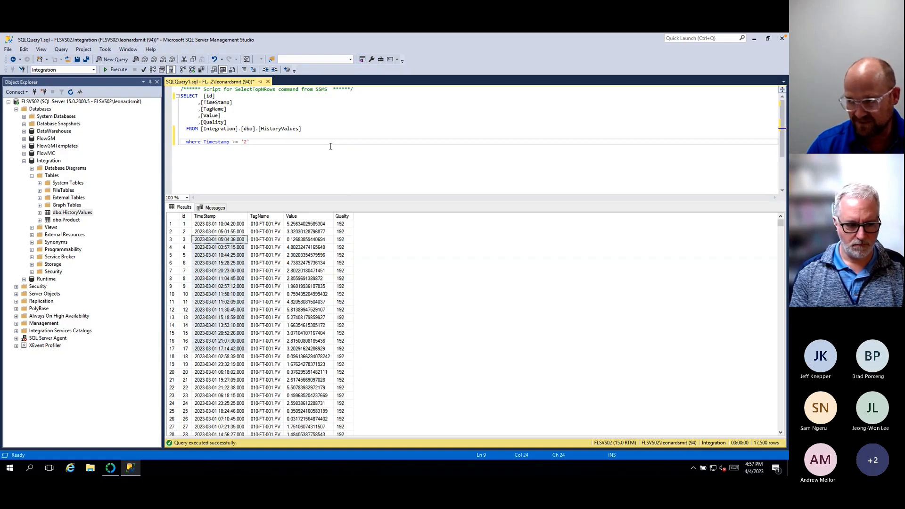
pyautogui.write('2023')
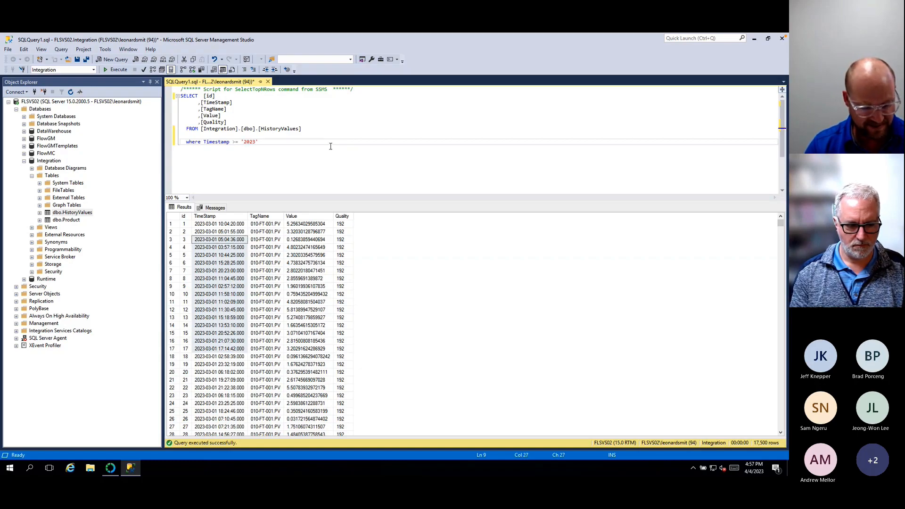
pyautogui.write('-03')
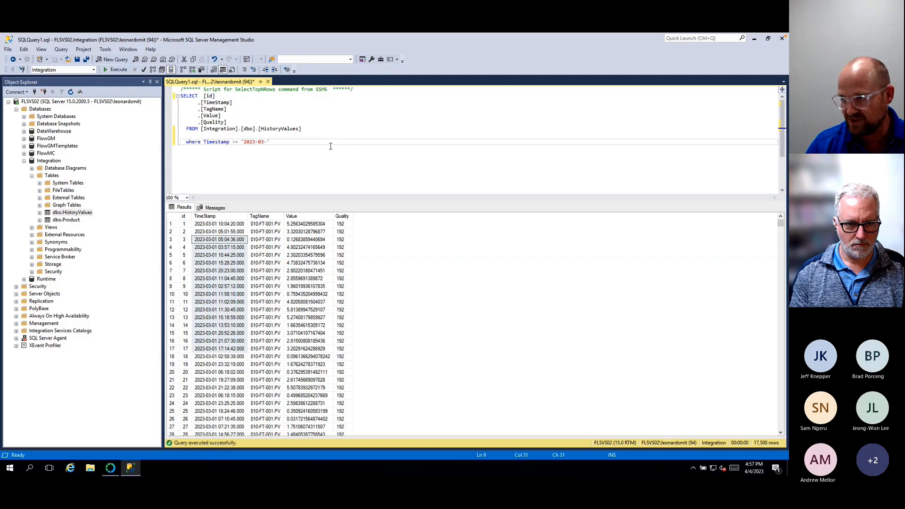
pyautogui.write('-01')
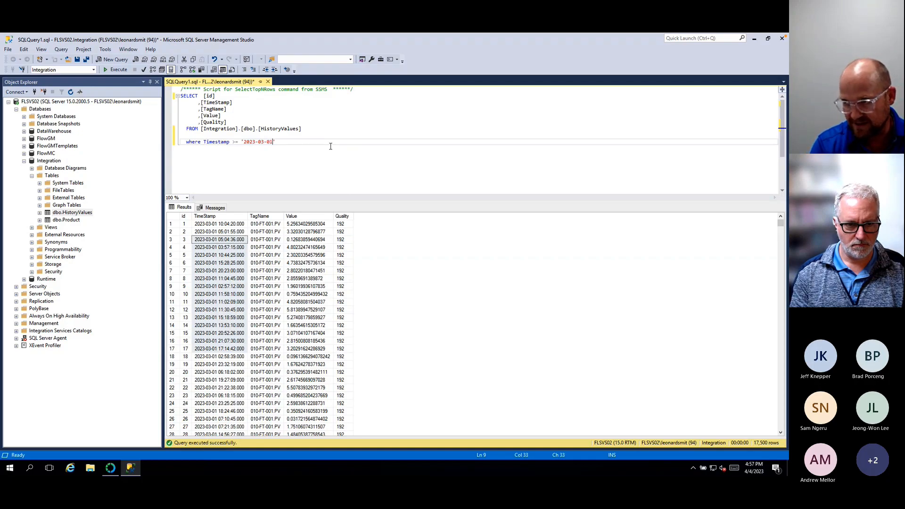
pyautogui.write(' 05')
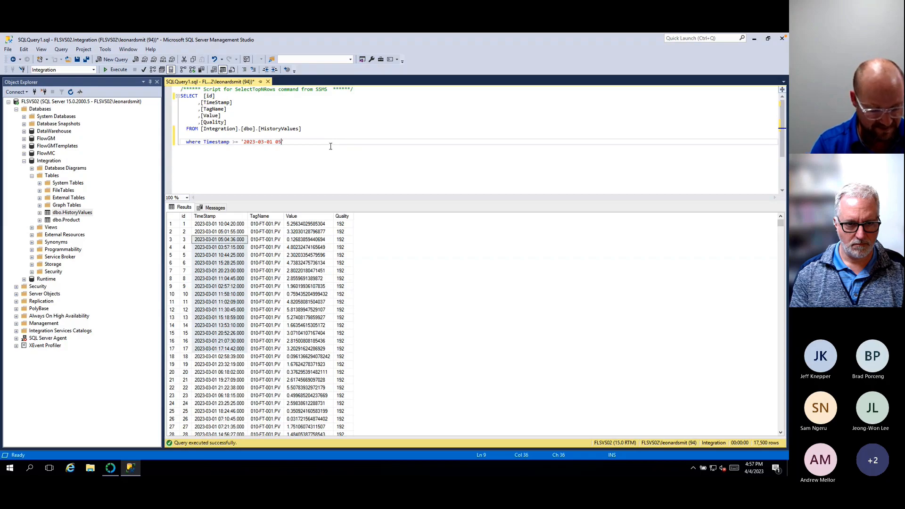
pyautogui.write(':00:')
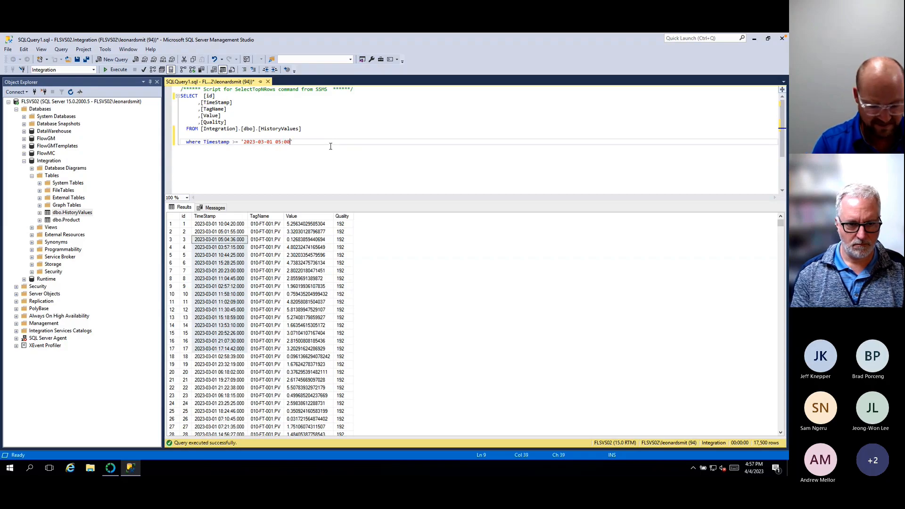
pyautogui.write('00')
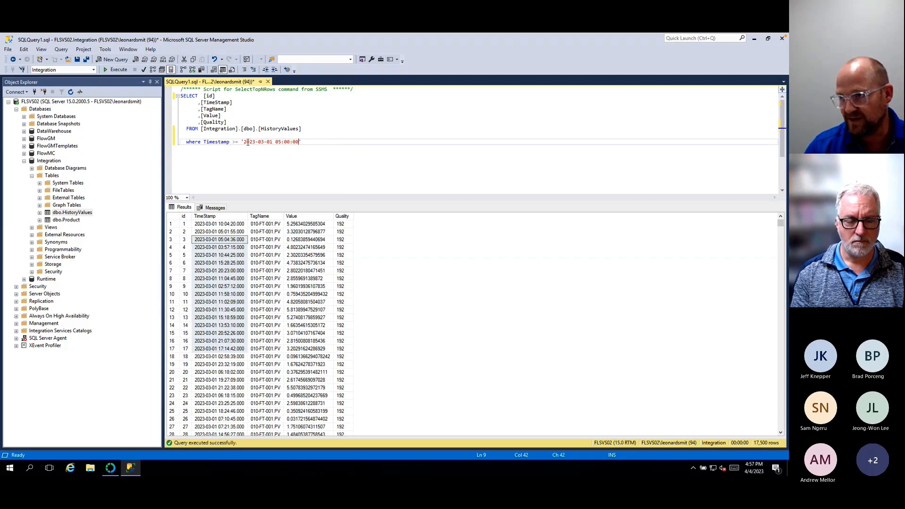
pyautogui.moveTo(307, 142); pyautogui.dragTo(184, 142)
pyautogui.hotkey('ctrl', 'c')
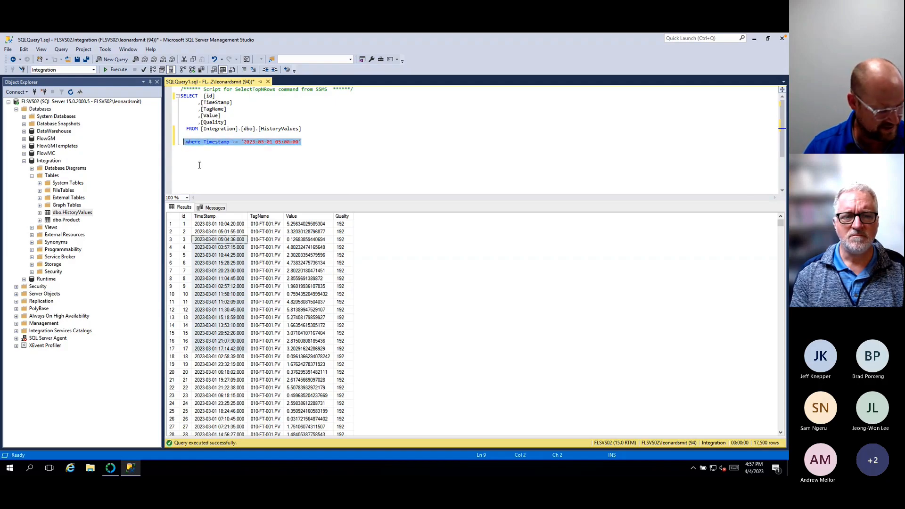
pyautogui.click(311, 144)
pyautogui.press('Return')
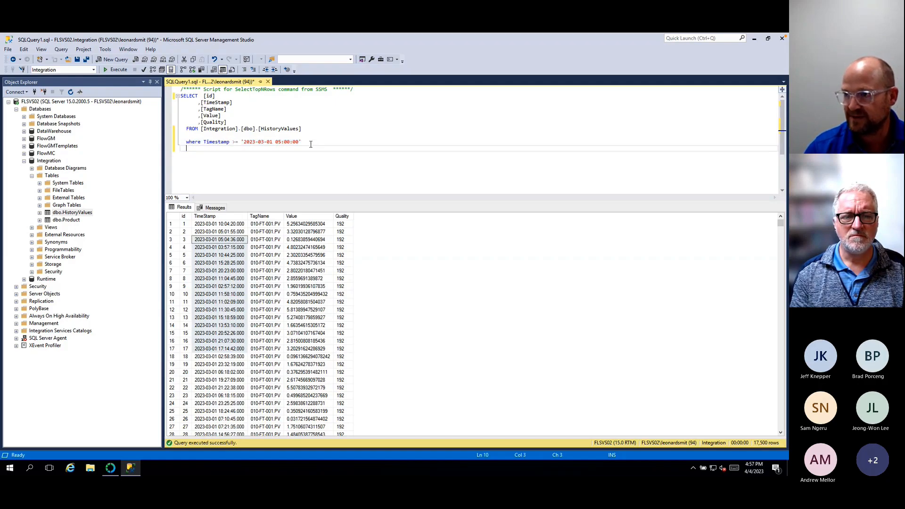
pyautogui.hotkey('ctrl', 'v')
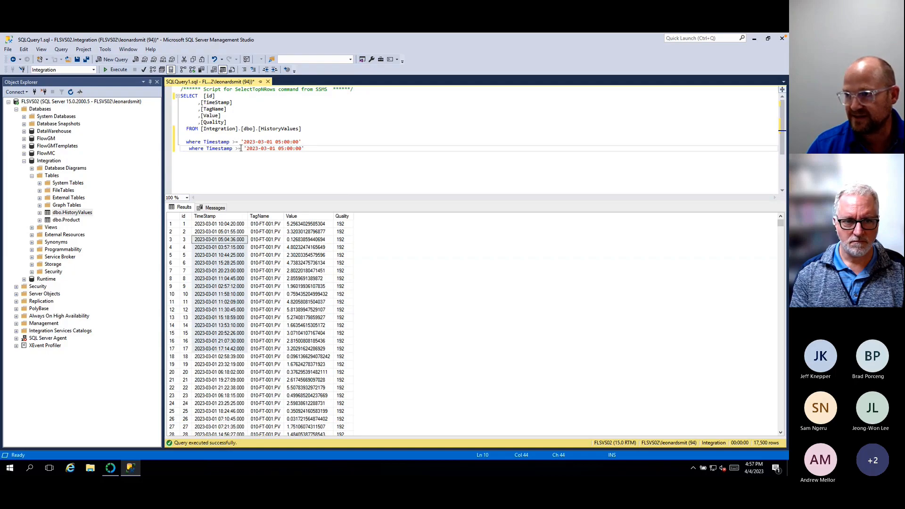
pyautogui.moveTo(242, 149); pyautogui.dragTo(236, 149)
pyautogui.write('<')
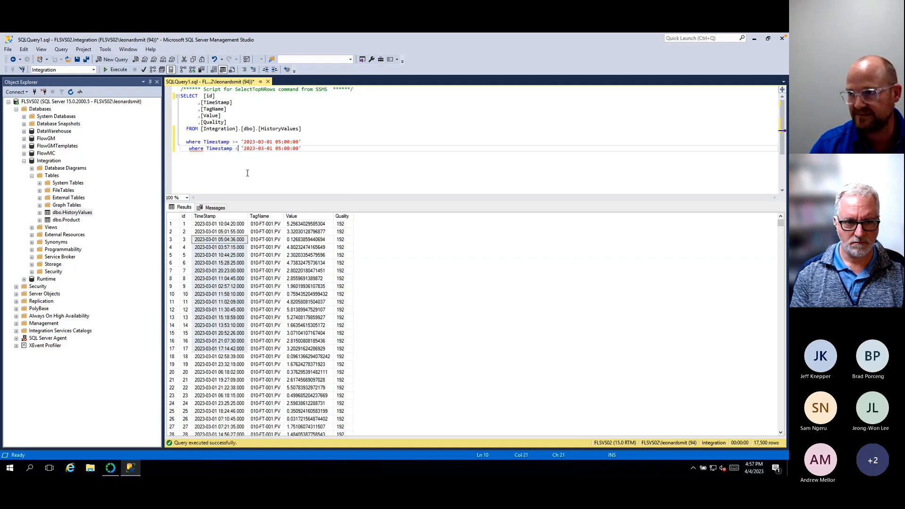
pyautogui.click(278, 148)
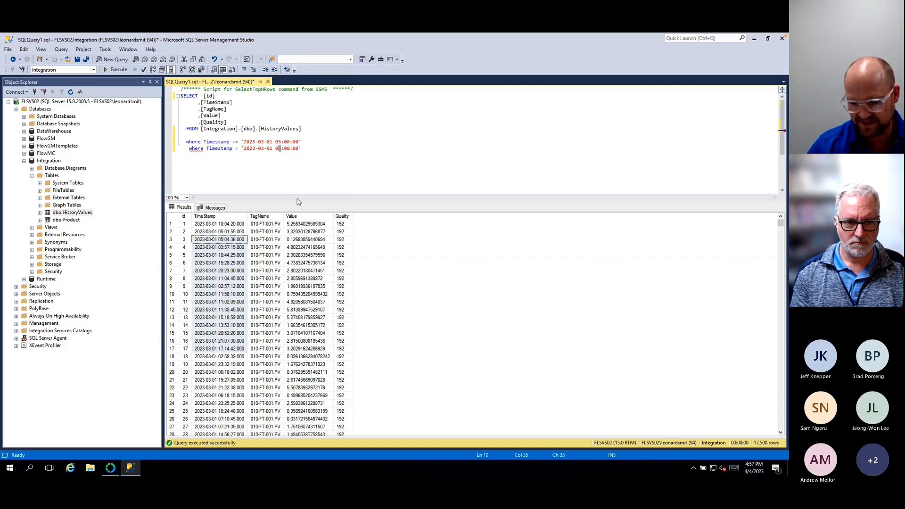
pyautogui.press('Delete')
pyautogui.write('6')
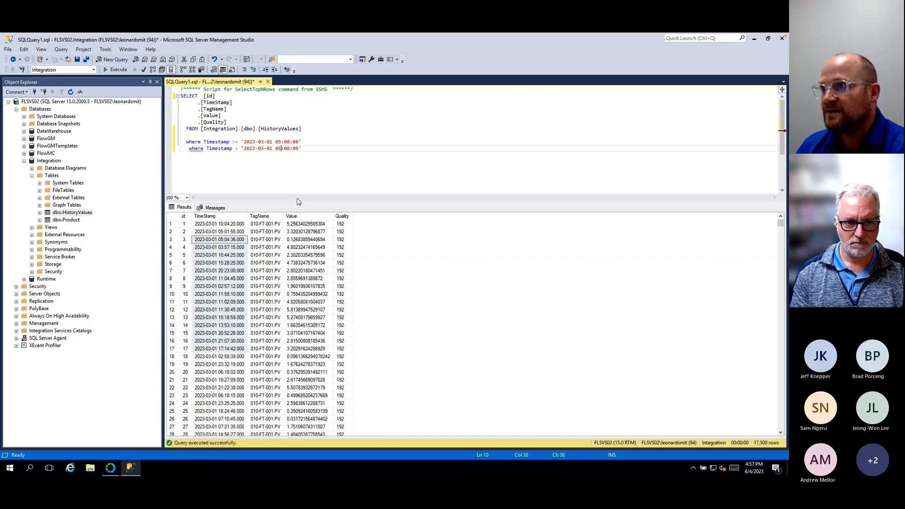
pyautogui.doubleClick(200, 150)
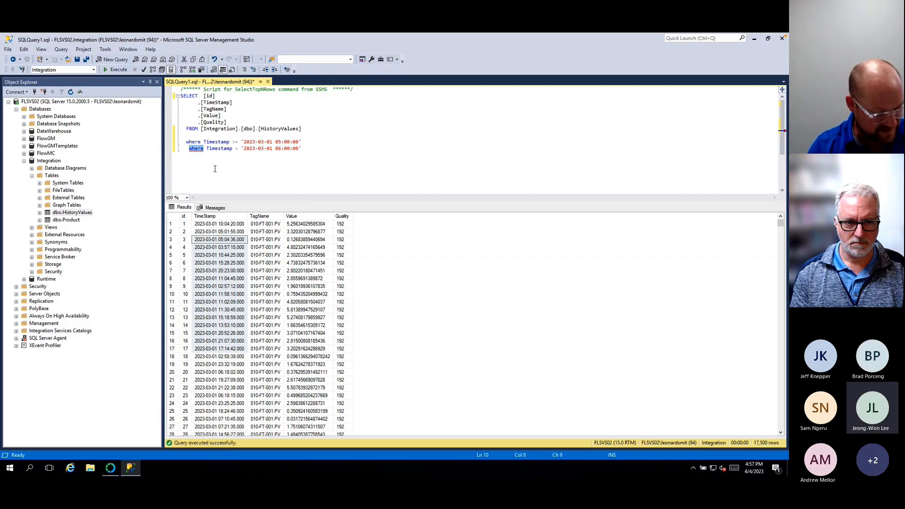
pyautogui.write('and')
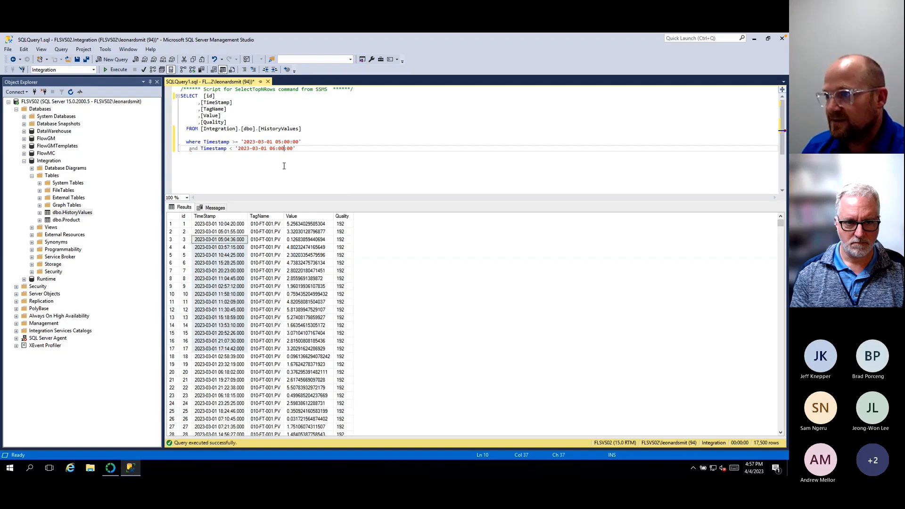
pyautogui.click(285, 148)
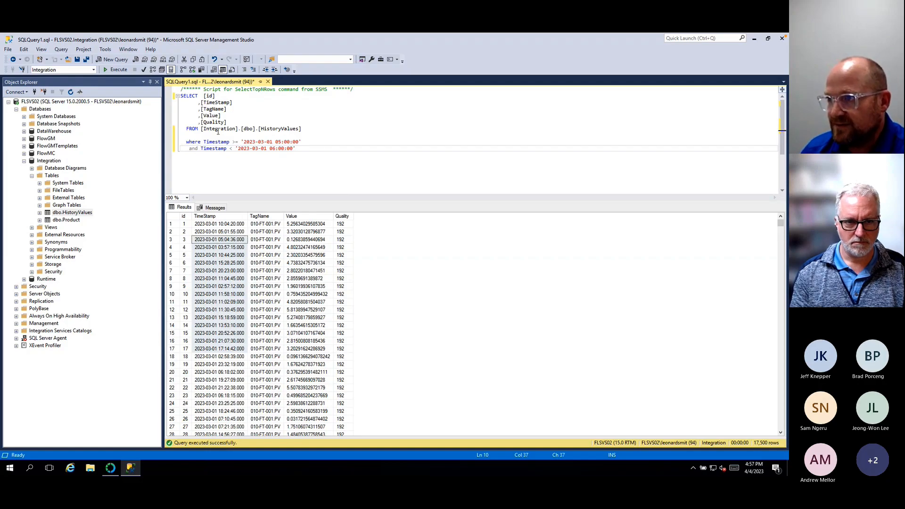
pyautogui.click(118, 71)
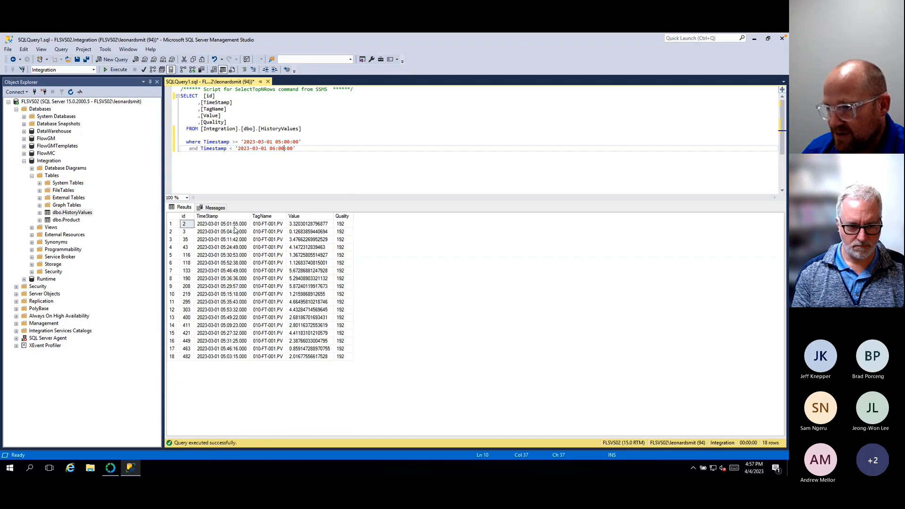
pyautogui.moveTo(233, 225); pyautogui.dragTo(245, 357)
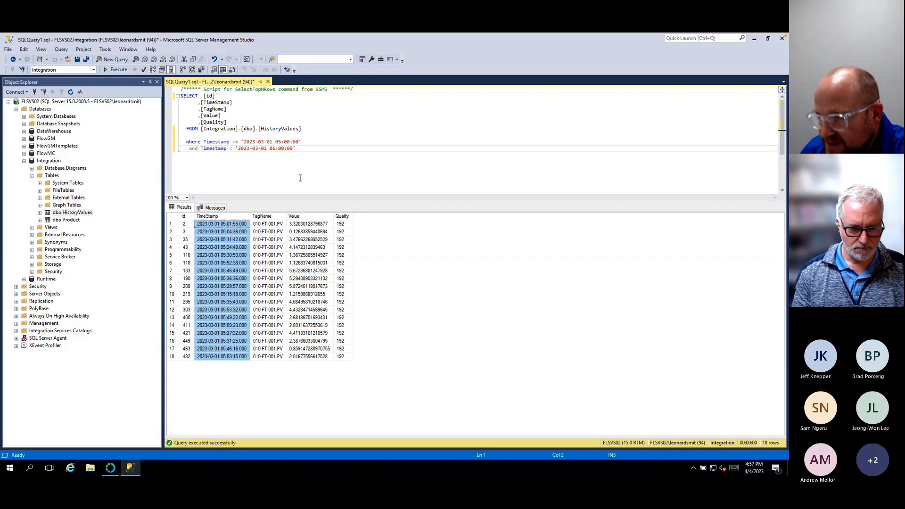
# Append order by timestamp to the filtered HistoryValues query and execute it
pyautogui.click(305, 156)
pyautogui.press('Return')
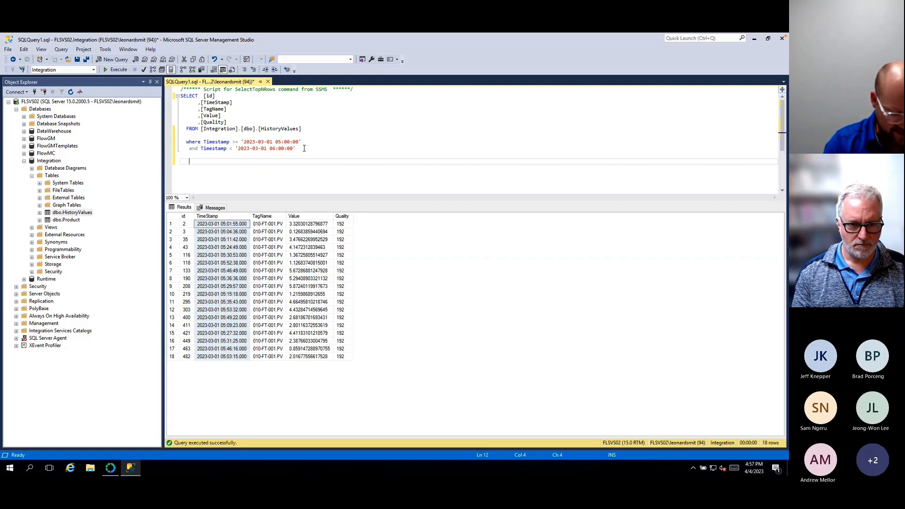
pyautogui.write('order by')
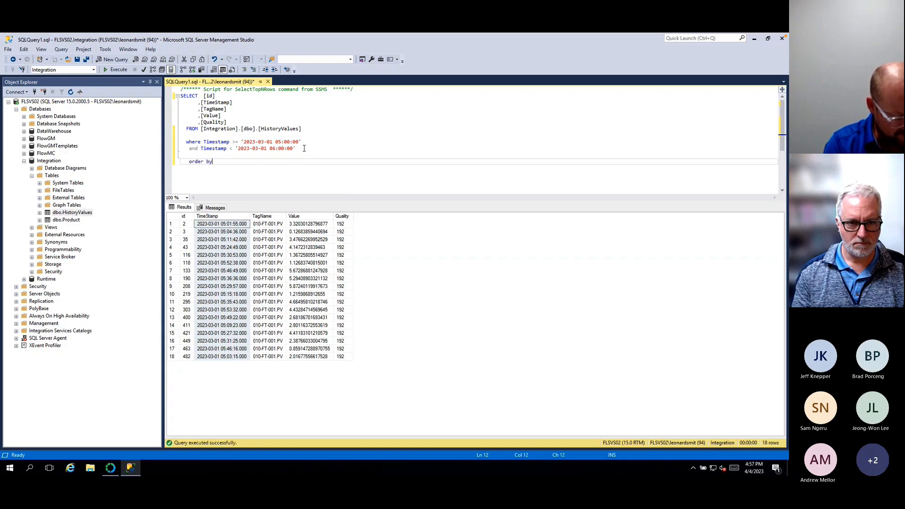
pyautogui.write(' timestamp')
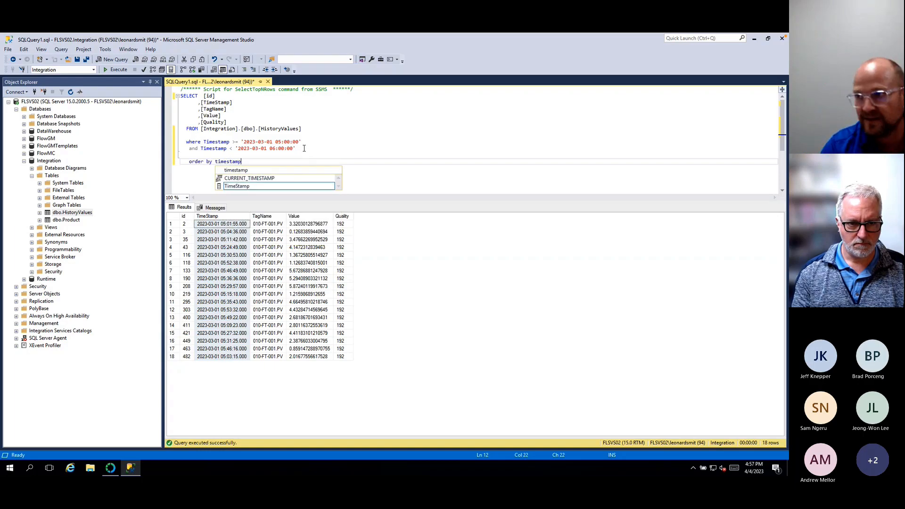
pyautogui.press('F5')
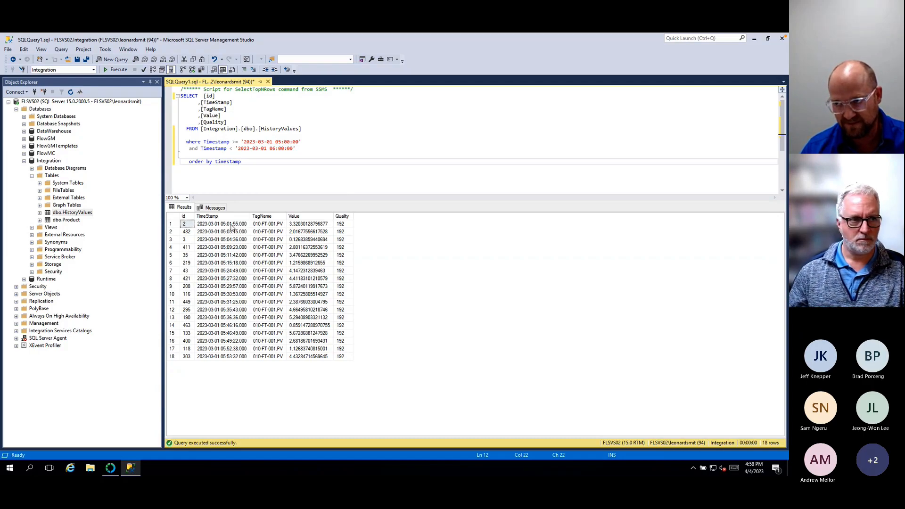
# Remove the extra indent before the and condition and duplicate the whole SELECT query below the original
pyautogui.click(190, 149)
pyautogui.press('BackSpace')
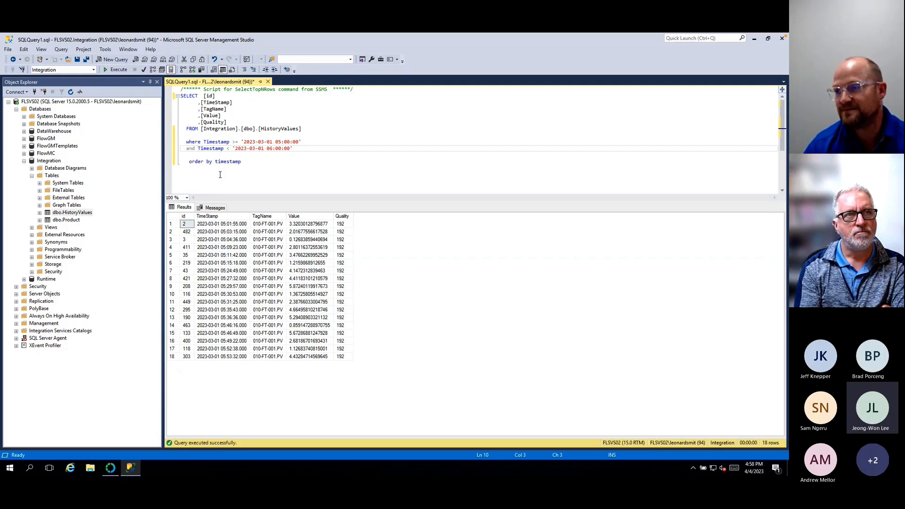
pyautogui.click(294, 148)
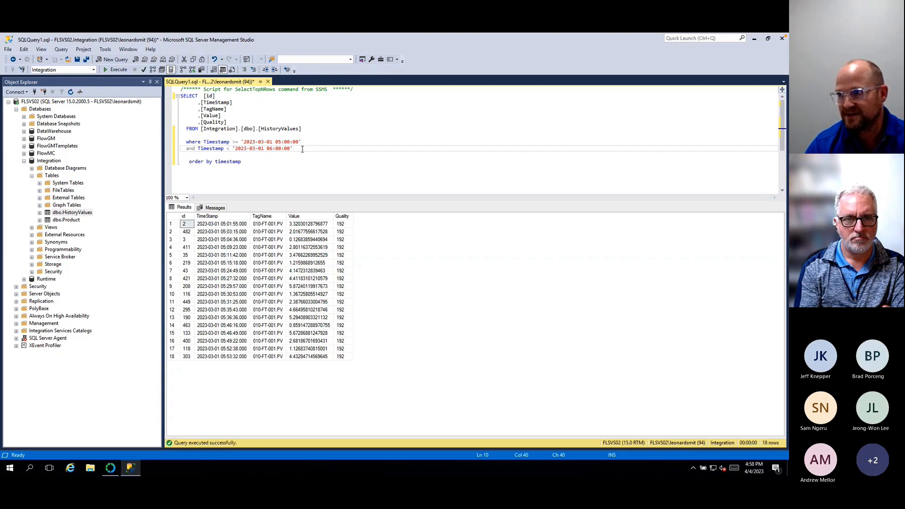
pyautogui.moveTo(249, 163); pyautogui.dragTo(158, 99)
pyautogui.hotkey('ctrl', 'c')
pyautogui.click(264, 161)
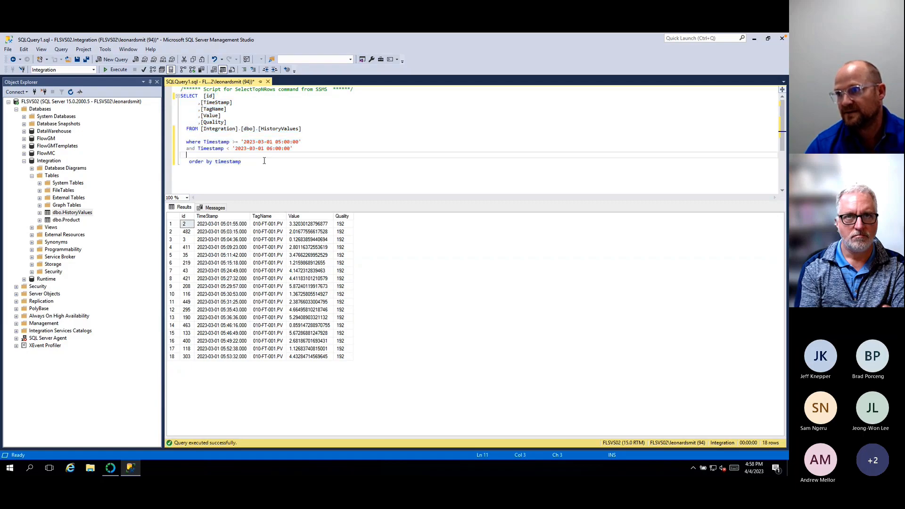
pyautogui.press('Return')
pyautogui.press('Return')
pyautogui.hotkey('ctrl', 'v')
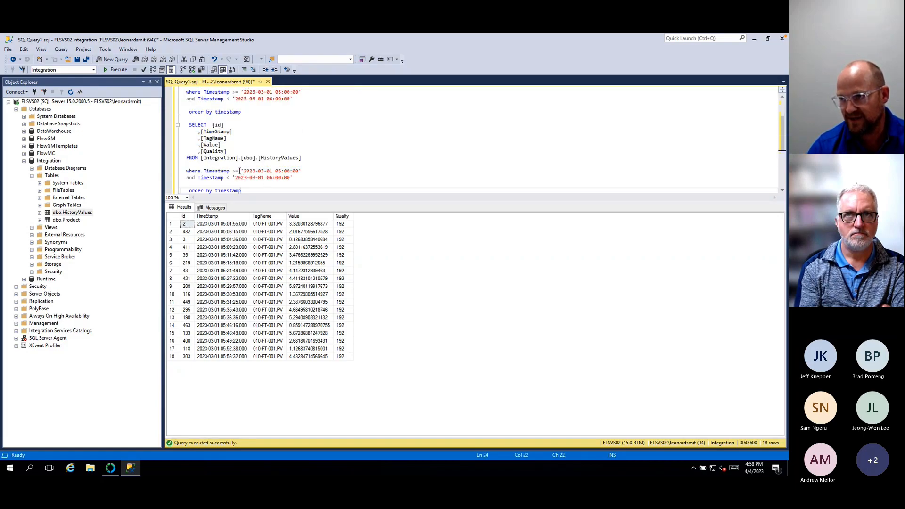
pyautogui.doubleClick(235, 171)
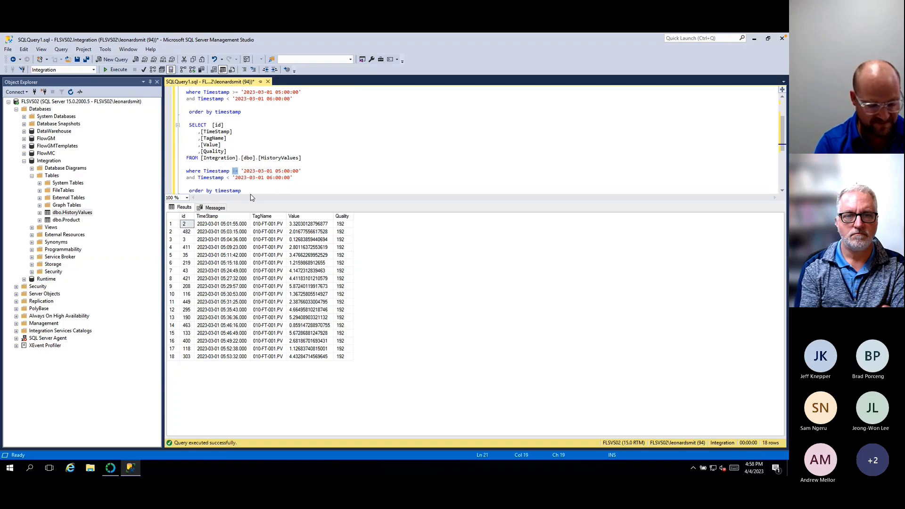
pyautogui.write('<')
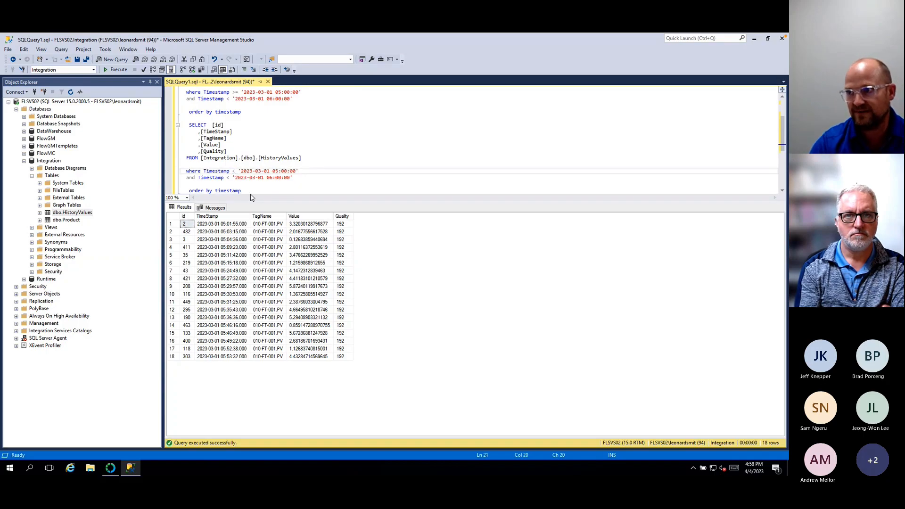
pyautogui.moveTo(294, 178); pyautogui.dragTo(152, 185)
pyautogui.press('Delete')
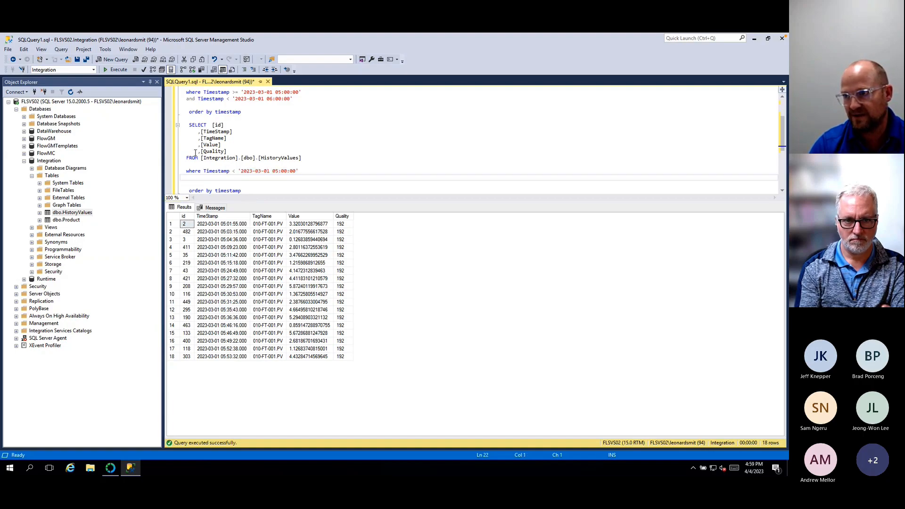
# Limit the second SELECT to top 1 and execute both HistoryValues queries
pyautogui.click(210, 125)
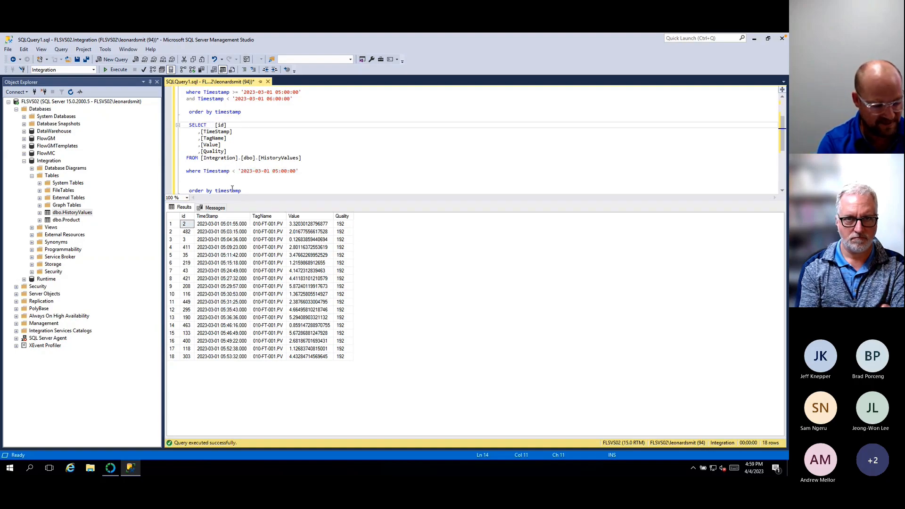
pyautogui.write('top 1')
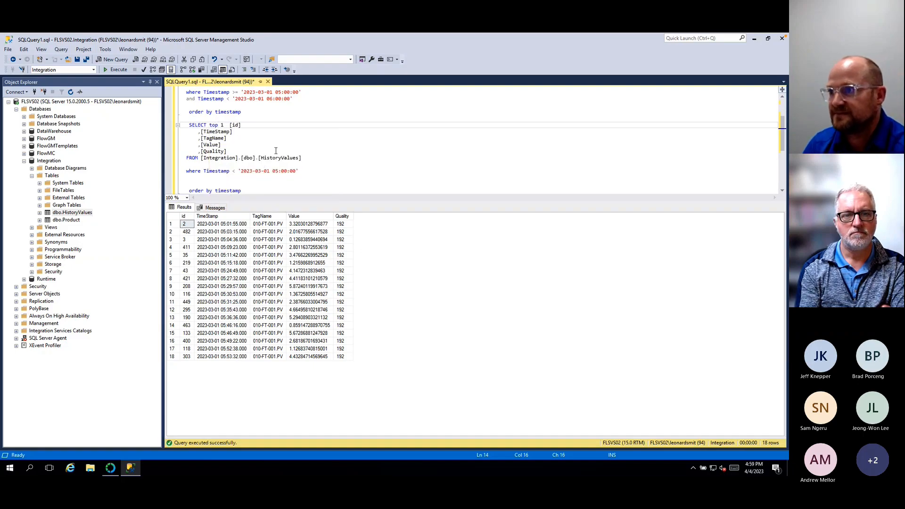
pyautogui.click(287, 131)
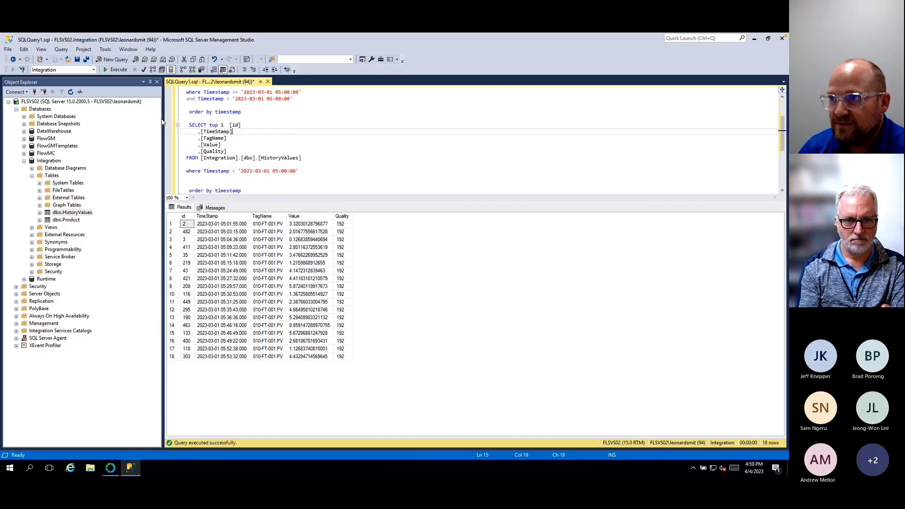
pyautogui.click(121, 70)
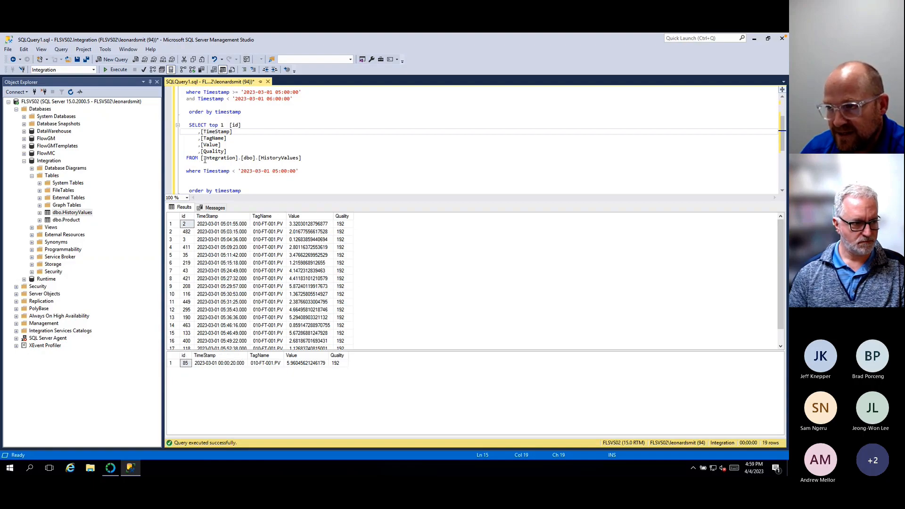
# Replace the first query's order by clause with union, execute the combined query, and compare the boundary row with the rows inside the hour
pyautogui.moveTo(261, 115); pyautogui.dragTo(188, 113)
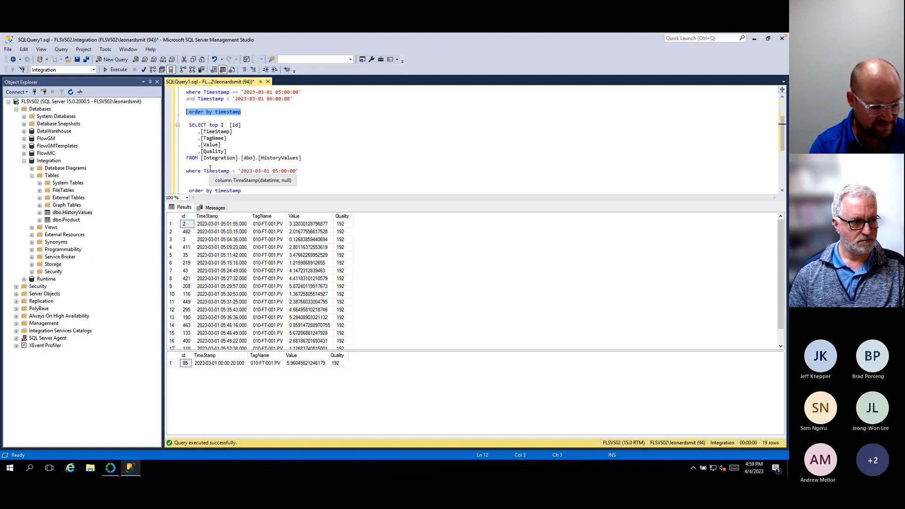
pyautogui.write('union')
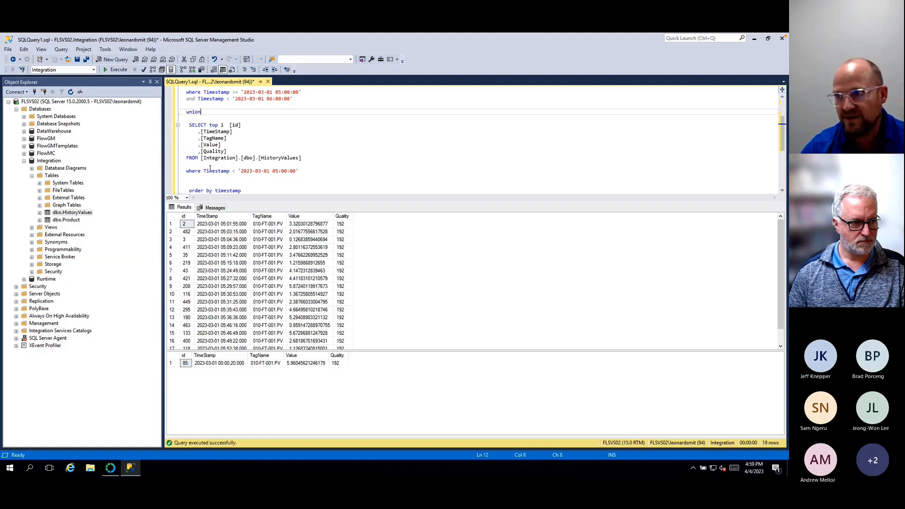
pyautogui.click(310, 191)
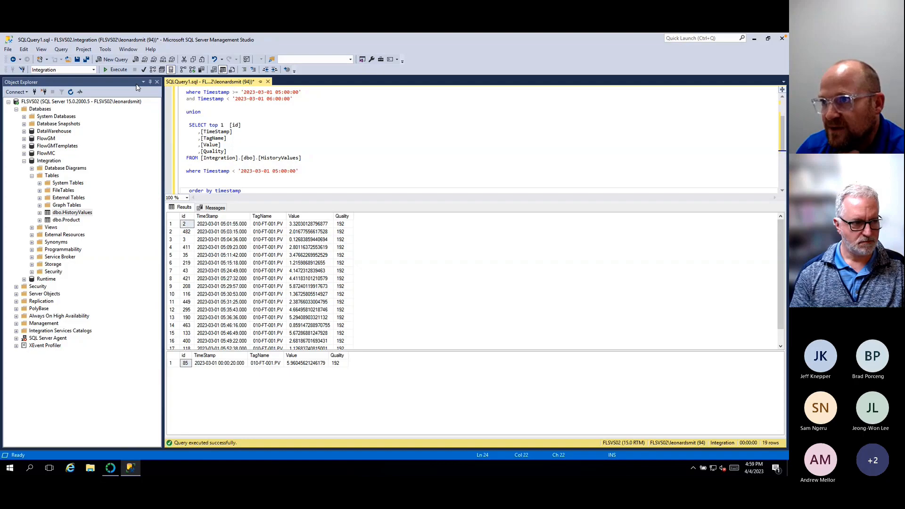
pyautogui.click(116, 70)
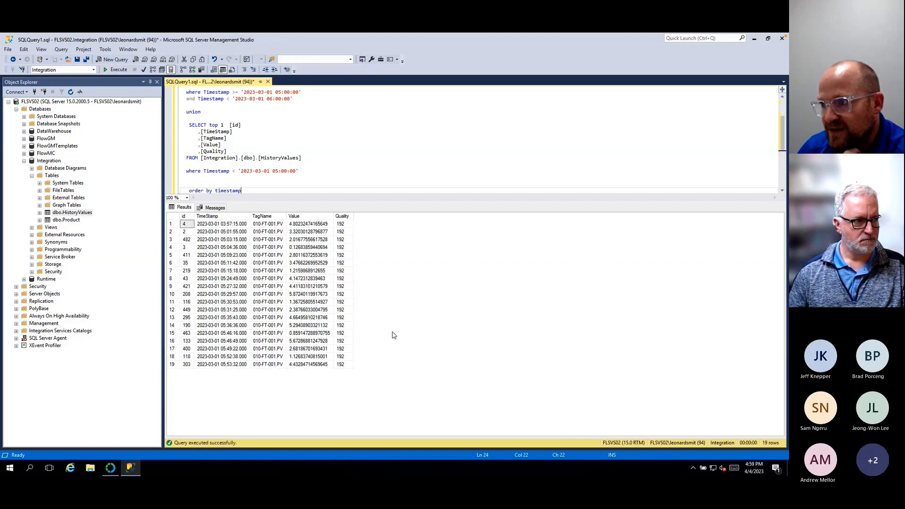
pyautogui.moveTo(342, 224); pyautogui.dragTo(166, 368)
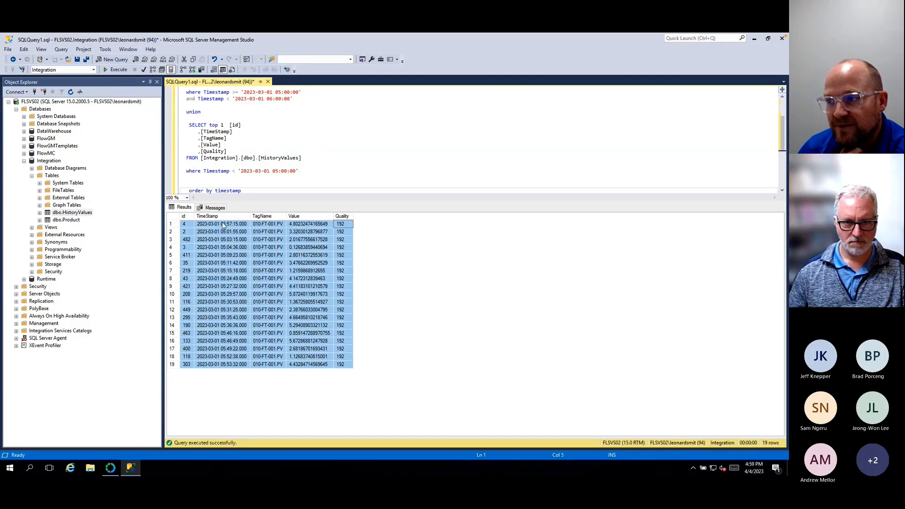
pyautogui.click(223, 225)
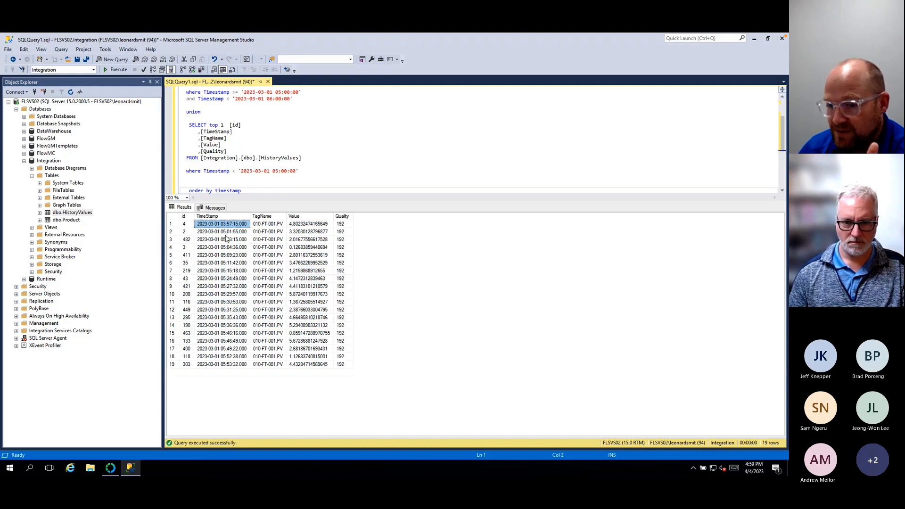
pyautogui.moveTo(226, 232); pyautogui.dragTo(314, 367)
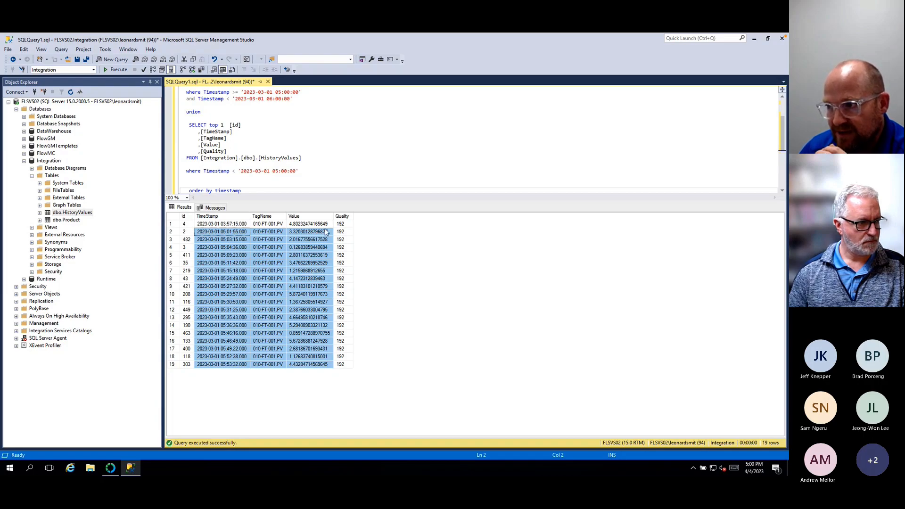
pyautogui.click(234, 225)
pyautogui.moveTo(234, 226); pyautogui.dragTo(309, 224)
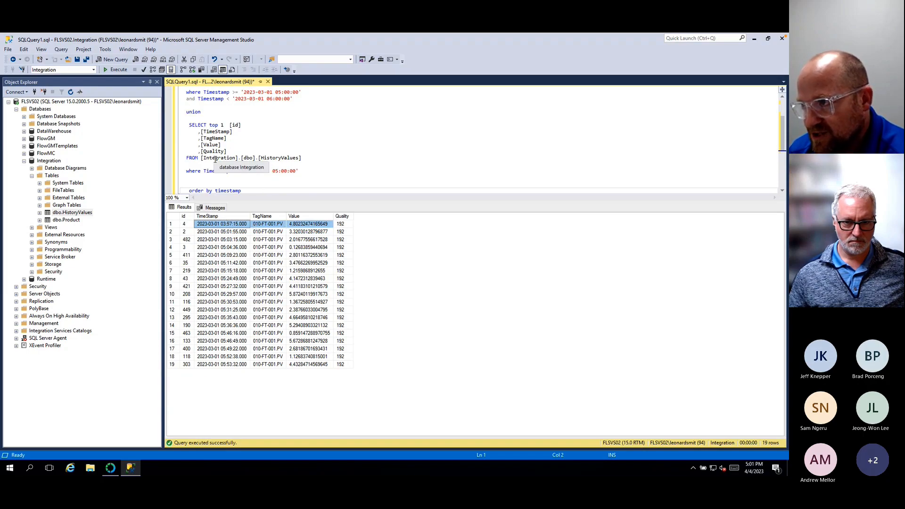
# Remove the [id] and [TagName] columns from the first SELECT, leaving [TimeStamp], [Value] and [Quality] with valid comma syntax
pyautogui.click(260, 131)
pyautogui.scroll(3, 260, 131)
pyautogui.moveTo(215, 96); pyautogui.dragTo(204, 96)
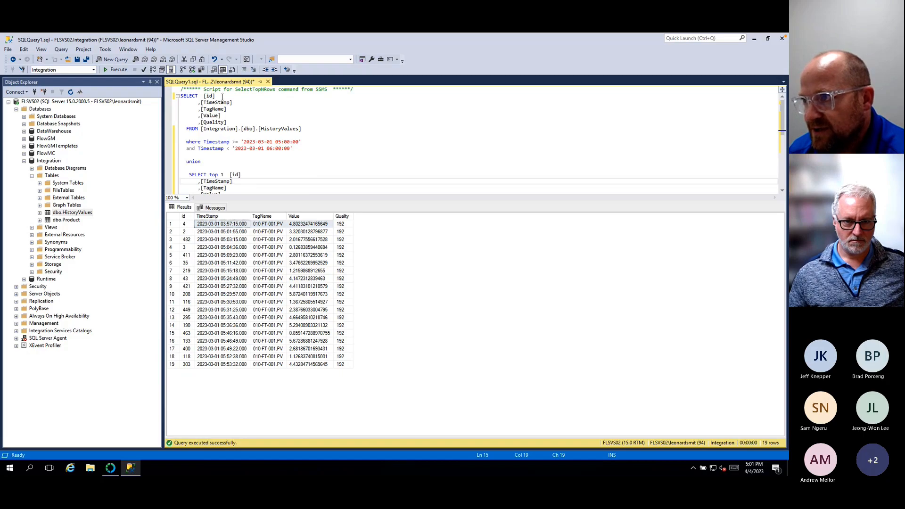
pyautogui.press('Delete')
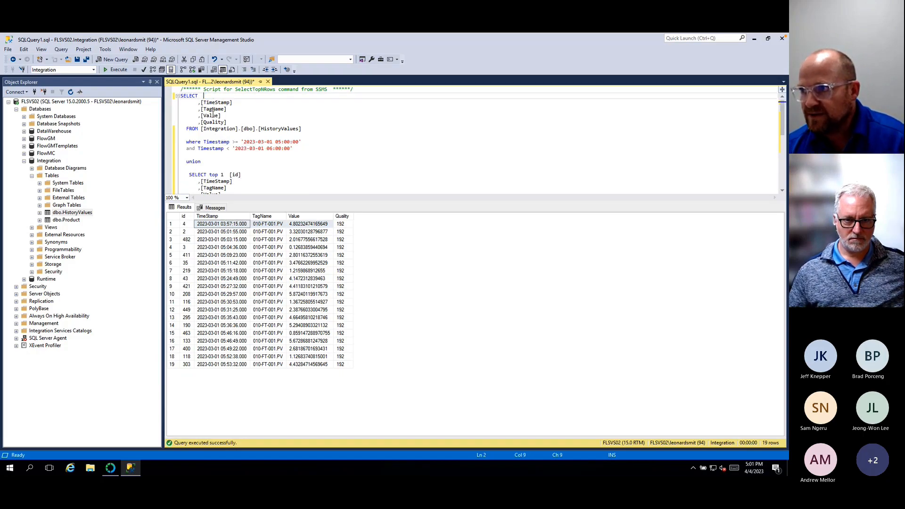
pyautogui.moveTo(228, 109); pyautogui.dragTo(198, 109)
pyautogui.press('Delete')
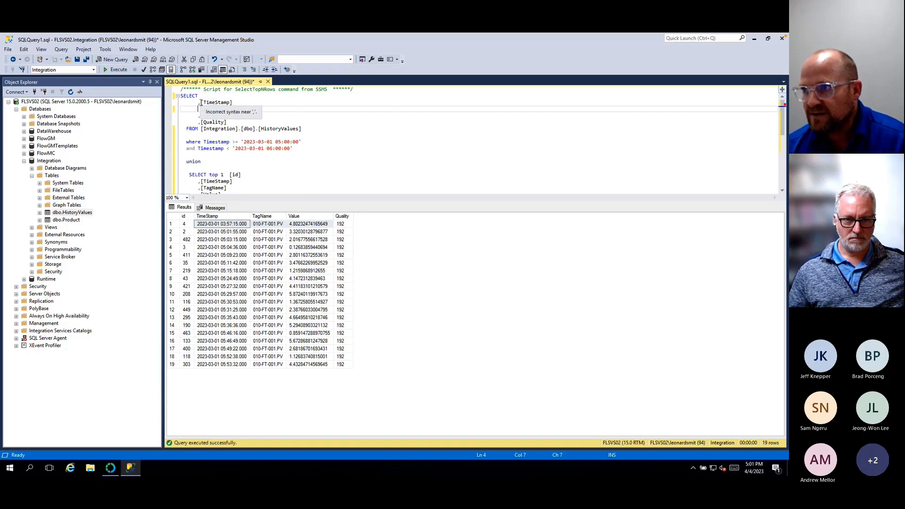
pyautogui.click(202, 102)
pyautogui.press('BackSpace')
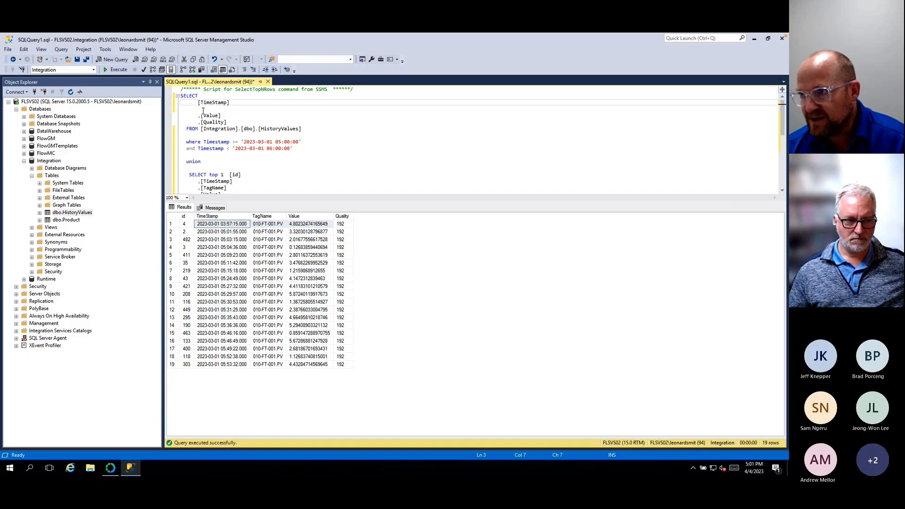
pyautogui.press('End')
pyautogui.press('Delete')
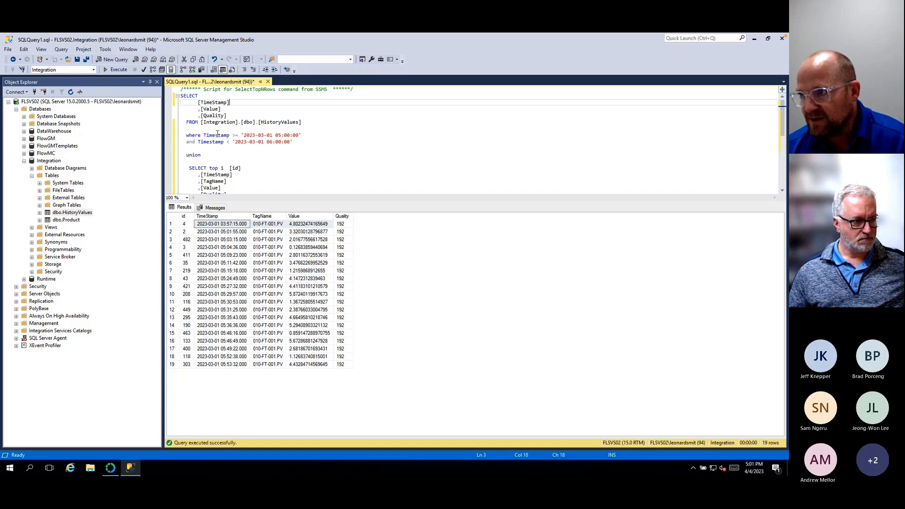
# Remove the [id] and [TagName] columns from the top 1 SELECT, execute the union query and examine the returned rows
pyautogui.moveTo(253, 168); pyautogui.dragTo(229, 168)
pyautogui.press('Delete')
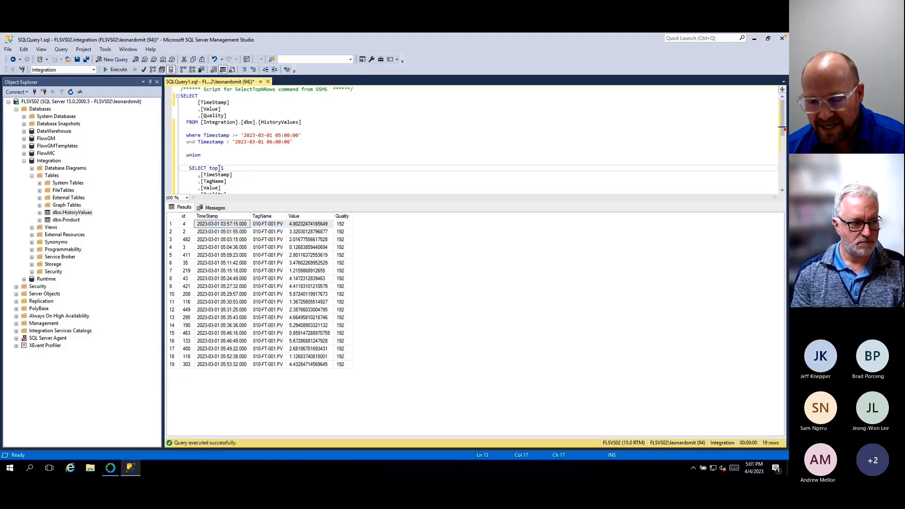
pyautogui.click(201, 174)
pyautogui.press('BackSpace')
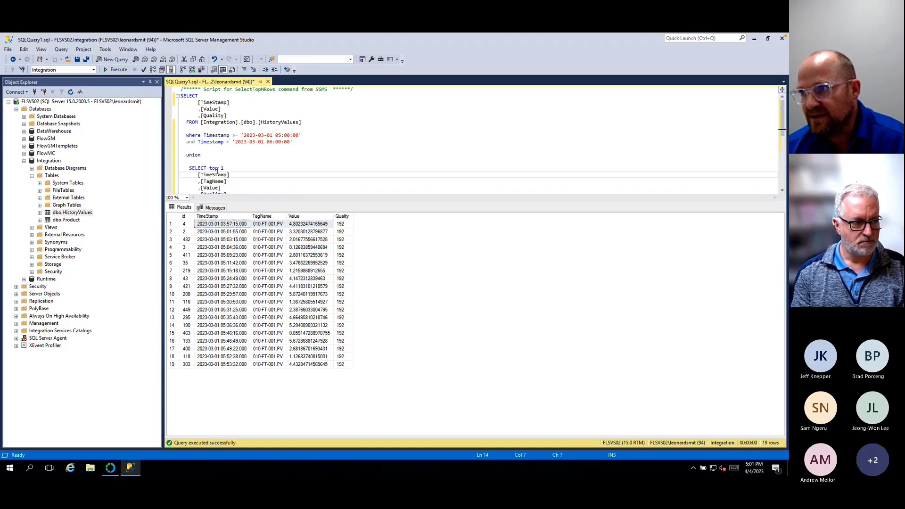
pyautogui.moveTo(229, 181); pyautogui.dragTo(181, 182)
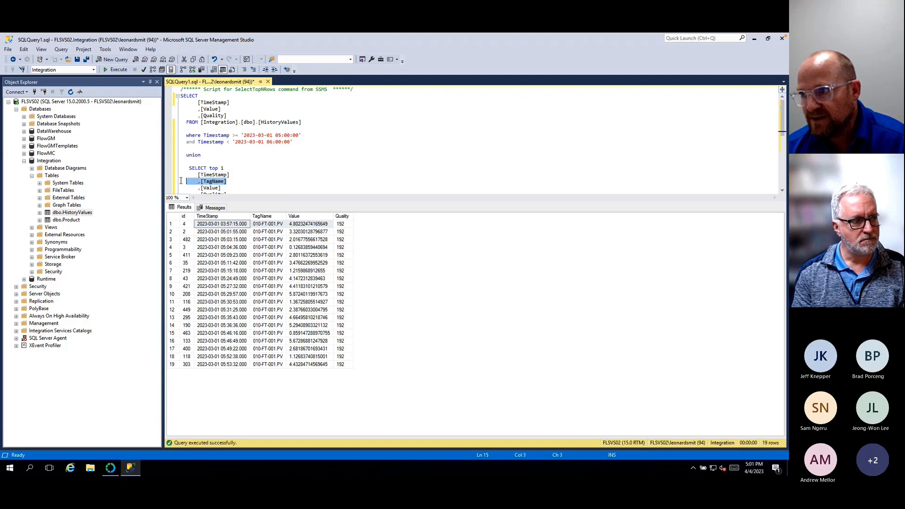
pyautogui.press('BackSpace')
pyautogui.press('BackSpace')
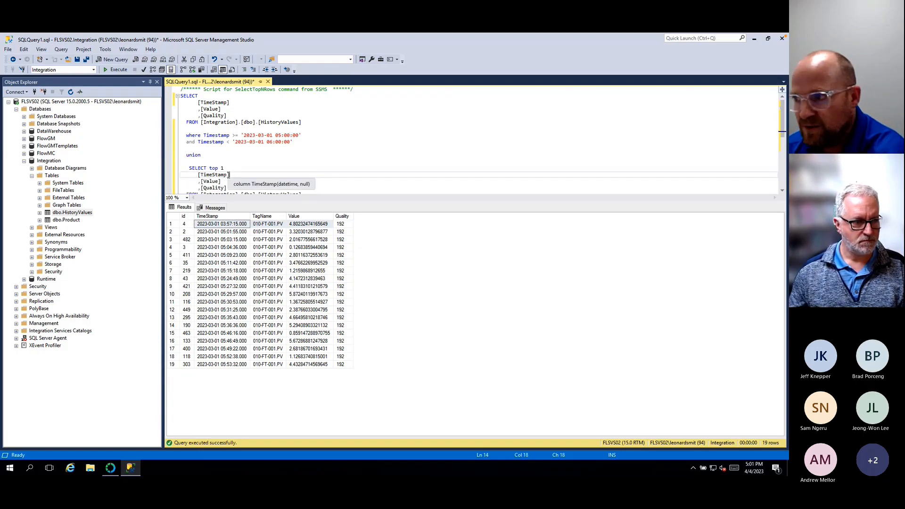
pyautogui.scroll(-1, 260, 166)
pyautogui.scroll(-1, 261, 165)
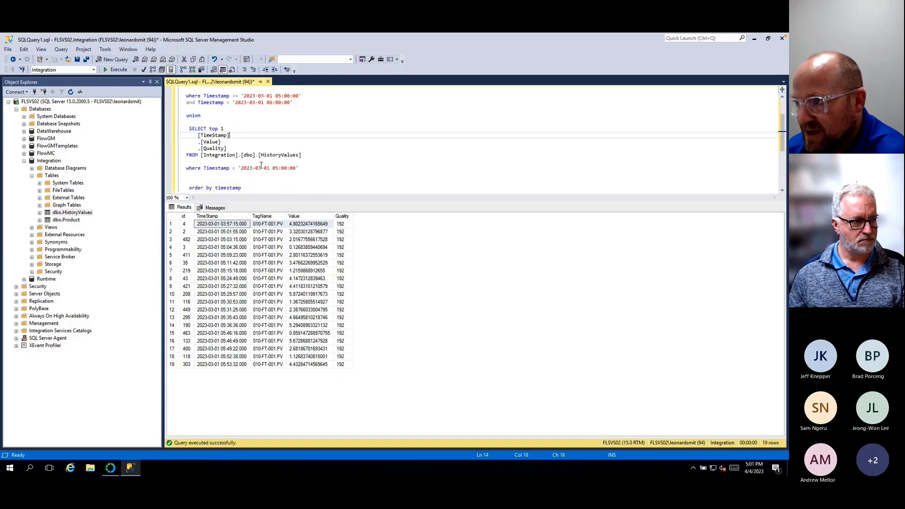
pyautogui.click(112, 70)
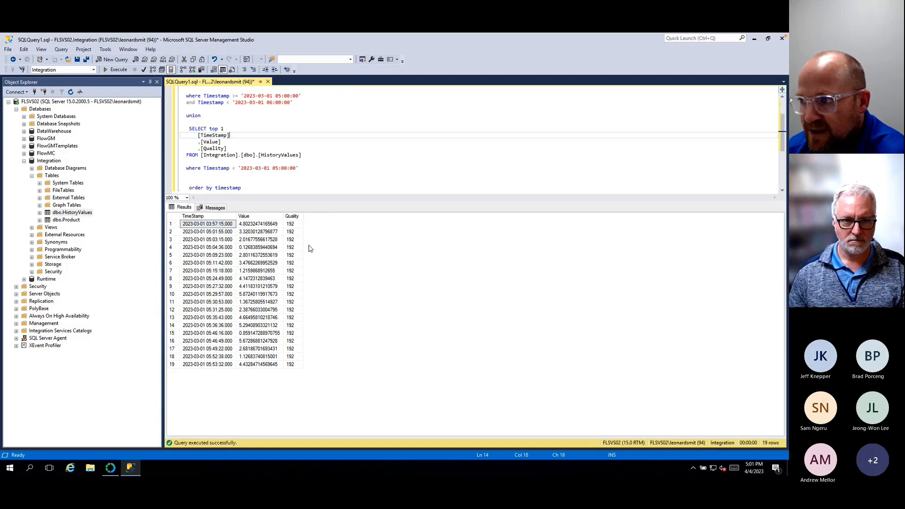
pyautogui.moveTo(294, 224); pyautogui.dragTo(193, 370)
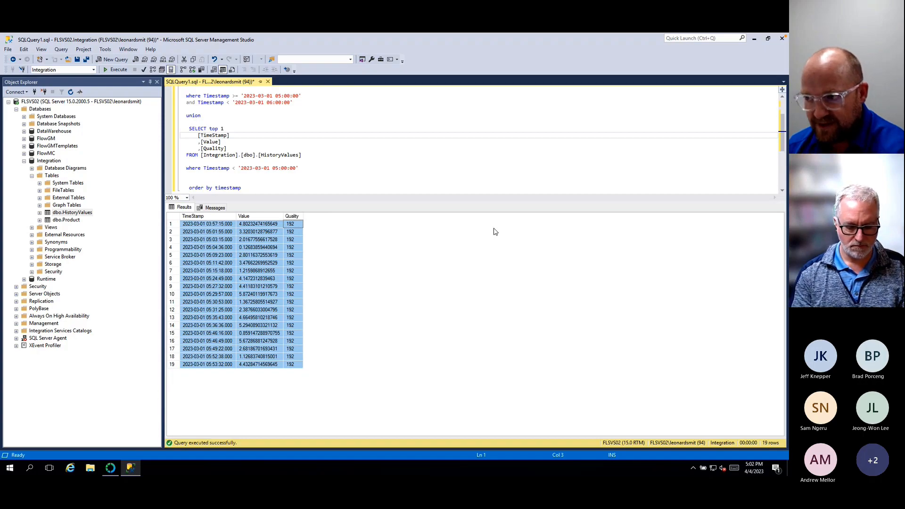
# Switch to the KPI definition workbook in Excel and review the Main Water Meter Supply row's interval, data source, tag aggregation and roll-ups
pyautogui.hotkey('ctrl', 'Left')
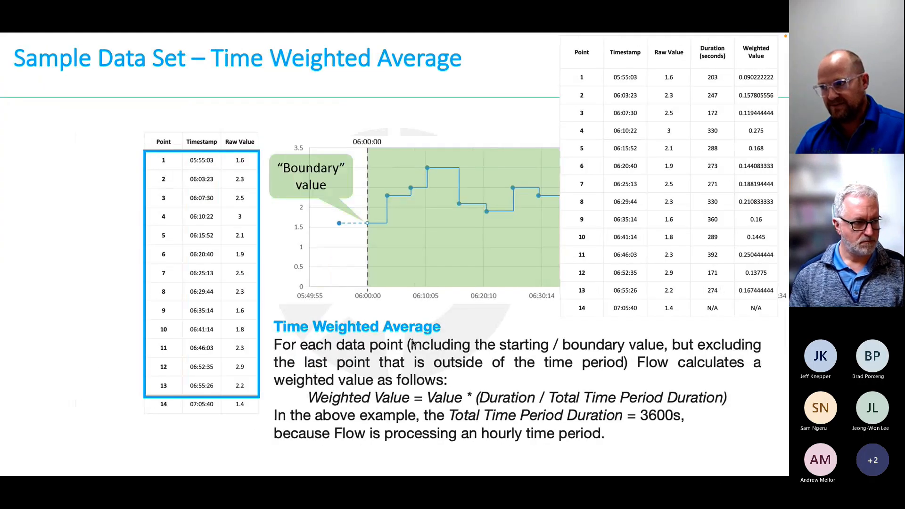
pyautogui.hotkey('ctrl', 'Right')
pyautogui.hotkey('ctrl', 'Right')
pyautogui.hotkey('ctrl', 'Right')
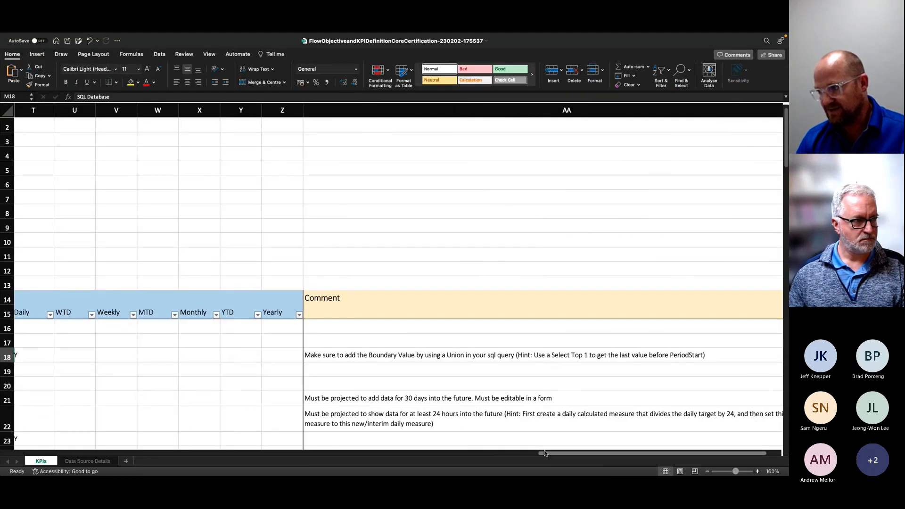
pyautogui.moveTo(547, 454); pyautogui.dragTo(5, 451)
pyautogui.click(8, 357)
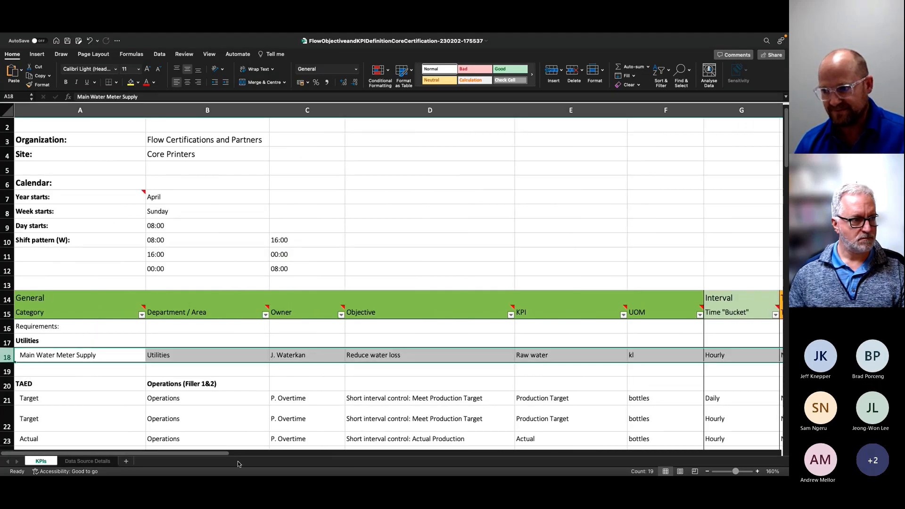
pyautogui.moveTo(217, 454); pyautogui.dragTo(456, 454)
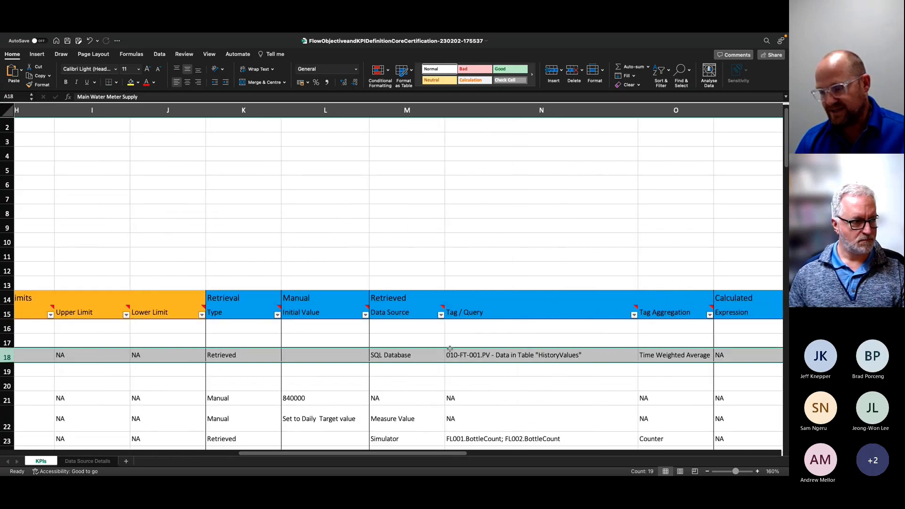
pyautogui.hscroll(3, 453, 424)
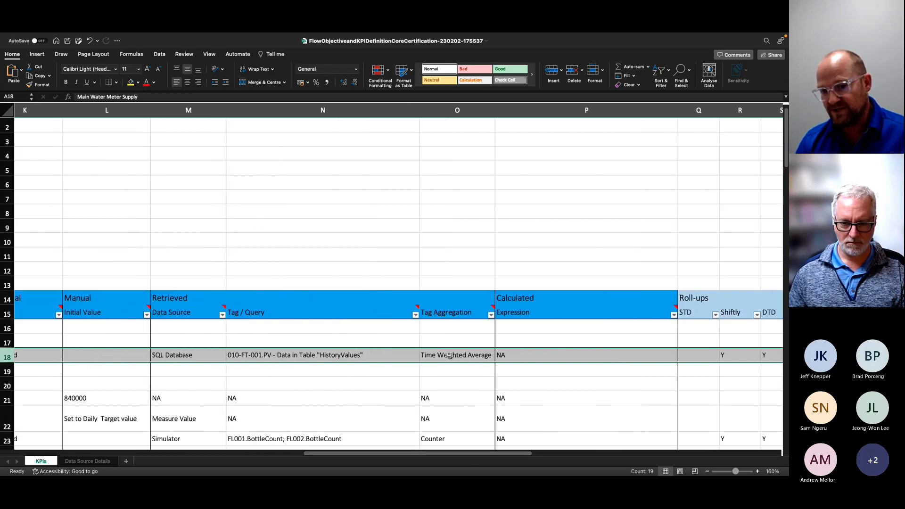
pyautogui.moveTo(441, 453); pyautogui.dragTo(538, 467)
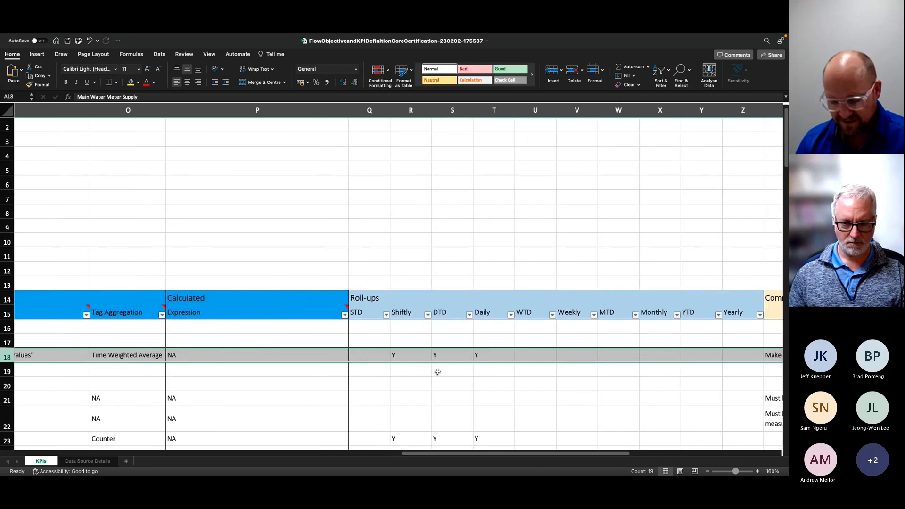
# Leave the KPI workbook and switch to the Flow configuration application
pyautogui.hotkey('ctrl', 'Left')
pyautogui.hotkey('ctrl', 'Left')
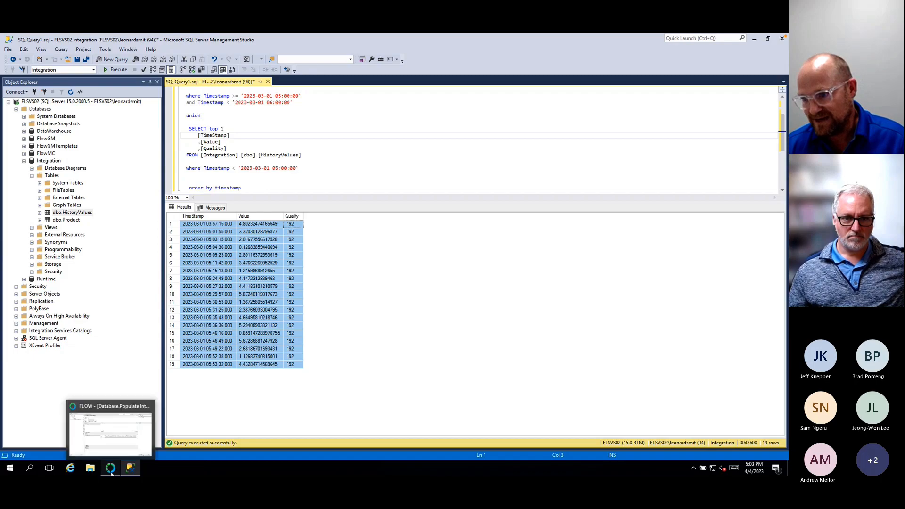
pyautogui.click(110, 470)
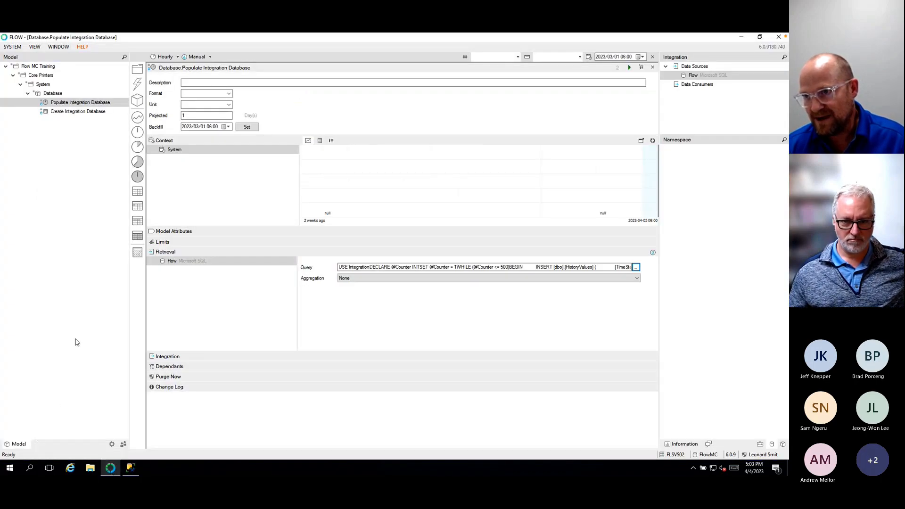
# Close the Populate Integration Database and Create Integration Database editors and collapse the System folder in the model
pyautogui.click(20, 84)
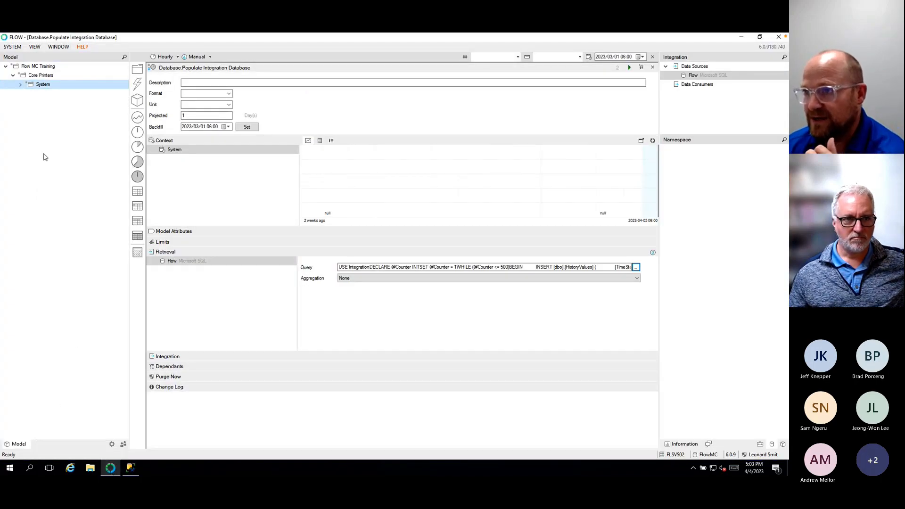
pyautogui.click(653, 68)
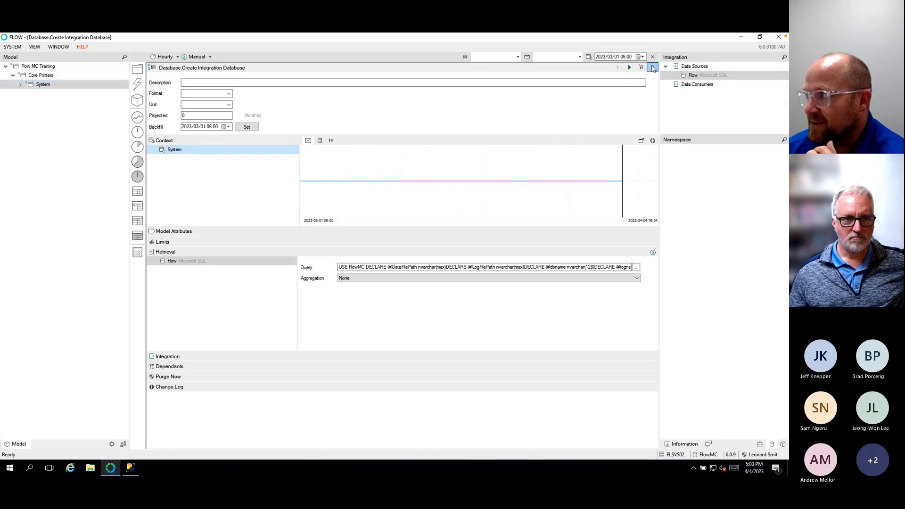
pyautogui.click(653, 68)
pyautogui.click(20, 85)
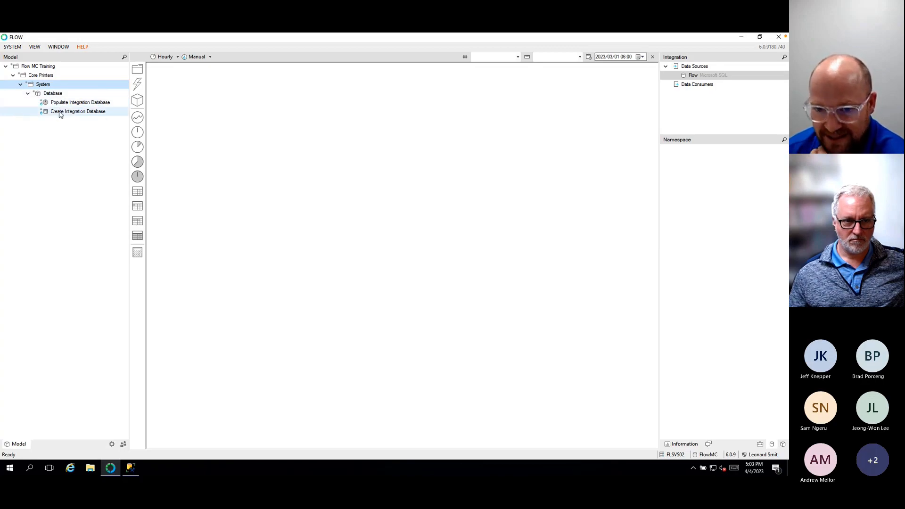
pyautogui.click(28, 93)
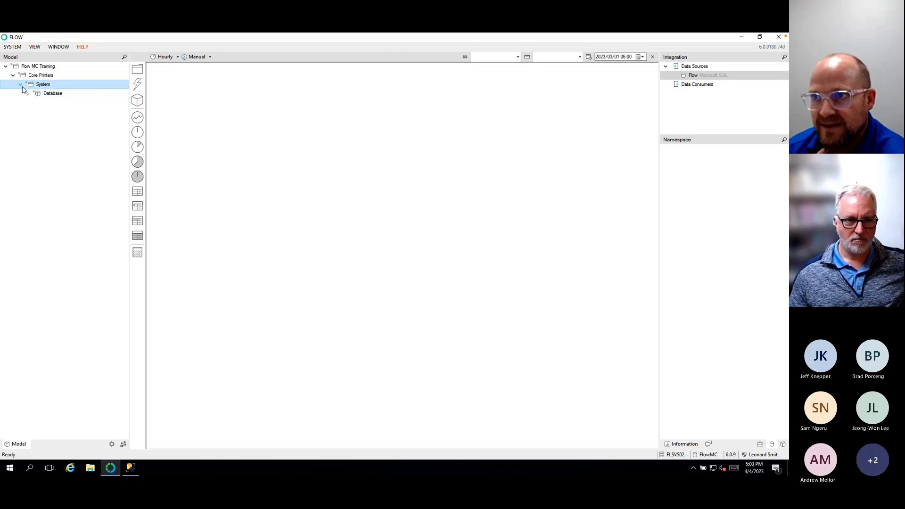
pyautogui.click(20, 85)
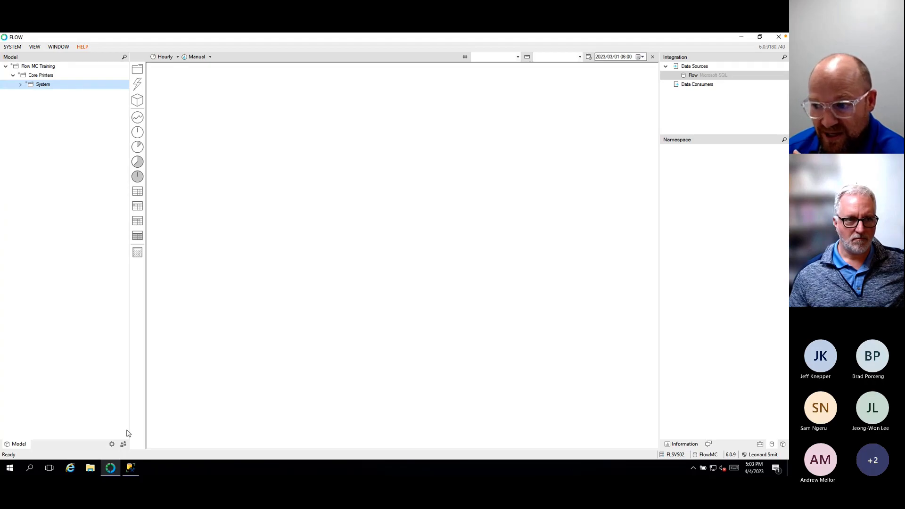
pyautogui.click(127, 468)
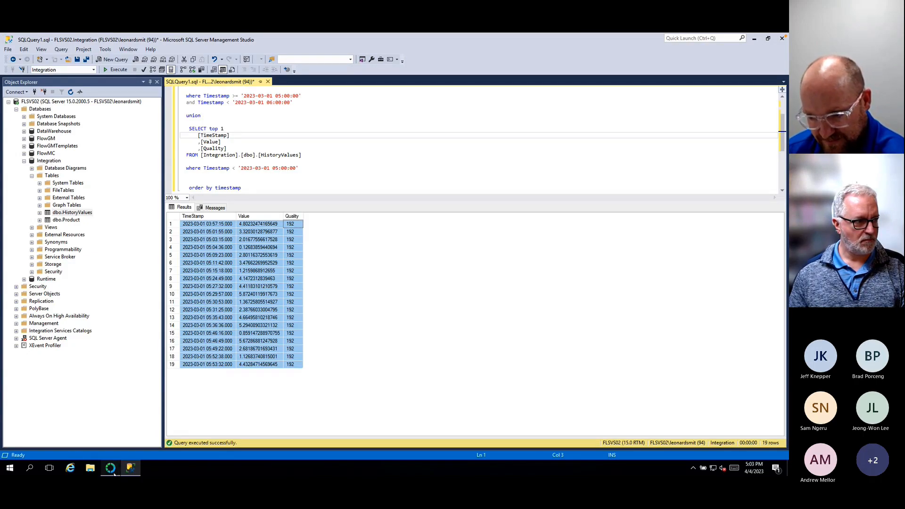
pyautogui.click(113, 472)
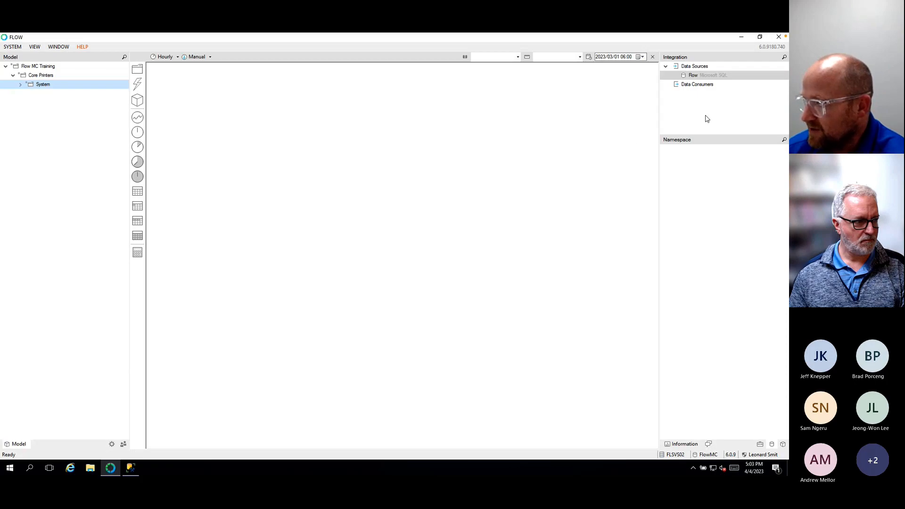
# Start a new Microsoft SQL Database data source with server FLSVS02 and database Integration
pyautogui.rightClick(692, 69)
pyautogui.moveTo(700, 73)
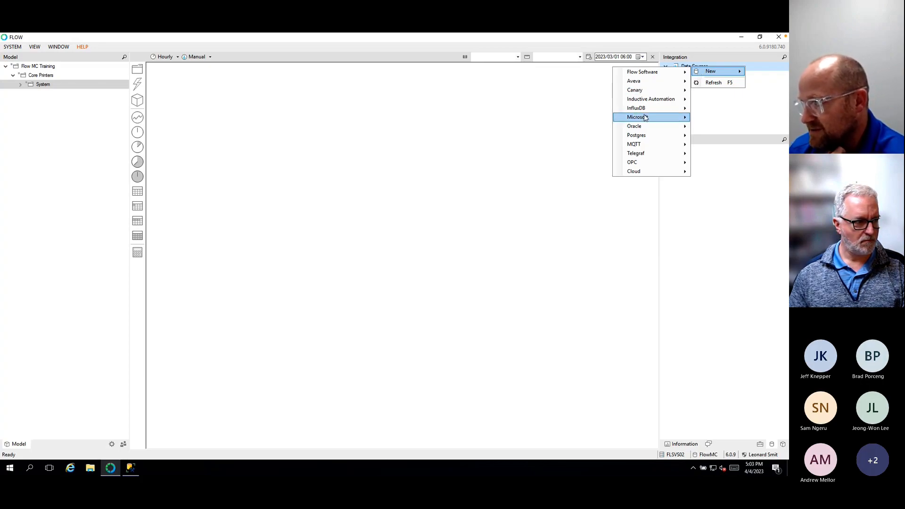
pyautogui.moveTo(645, 119)
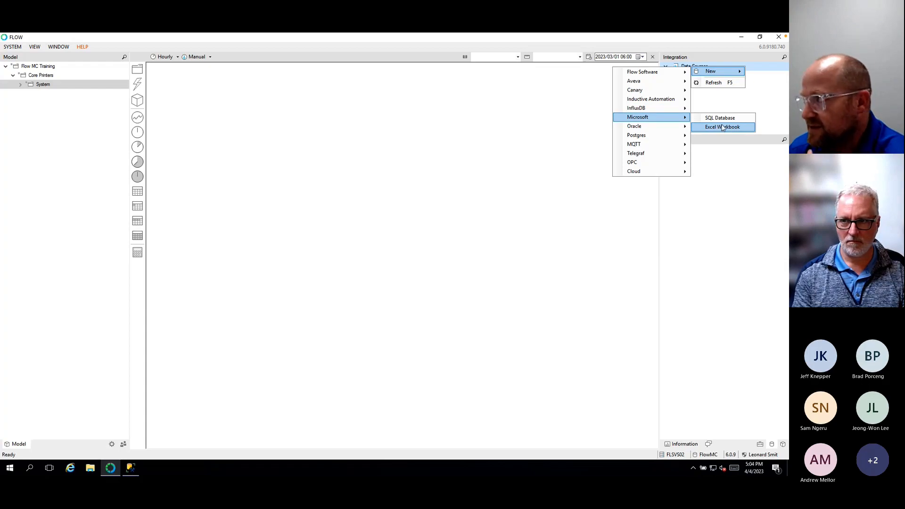
pyautogui.click(710, 122)
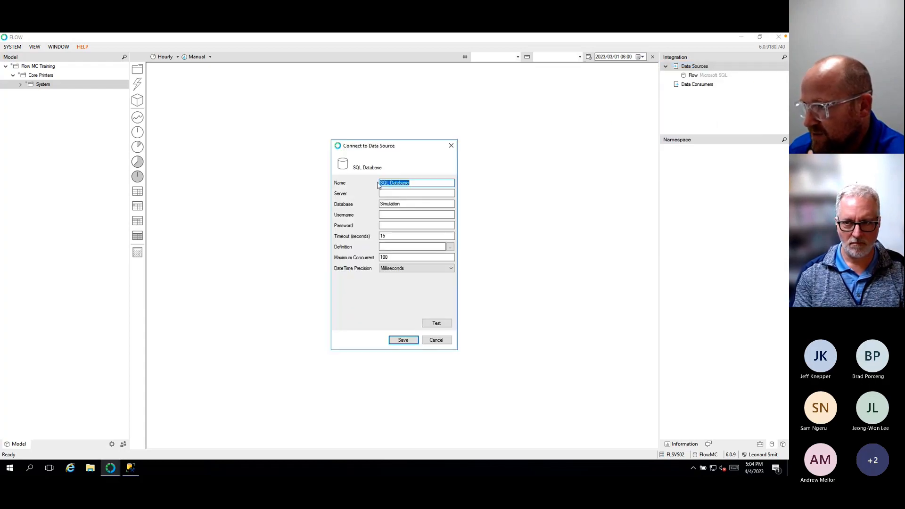
pyautogui.click(399, 195)
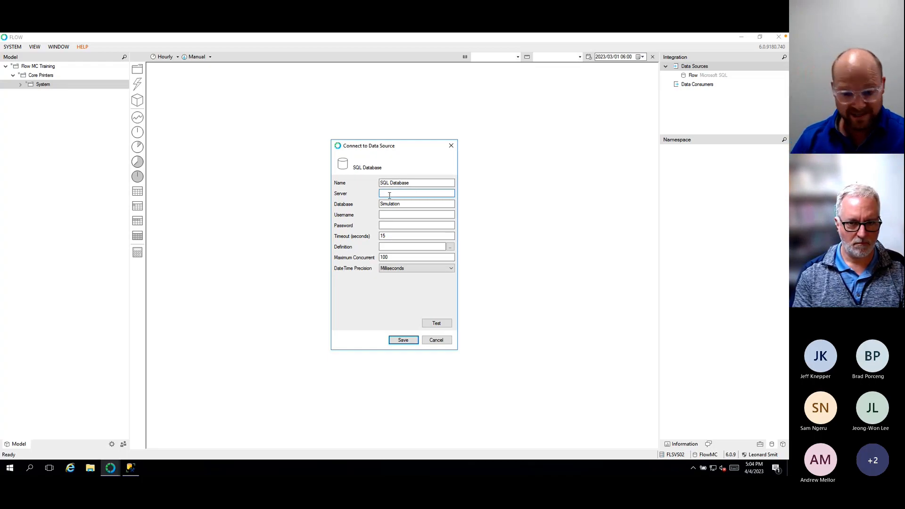
pyautogui.write('FL')
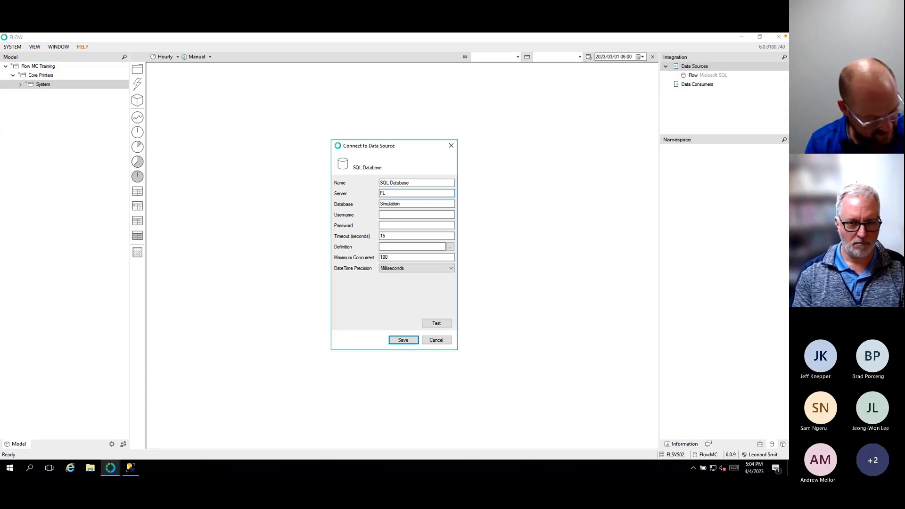
pyautogui.write('SVS0')
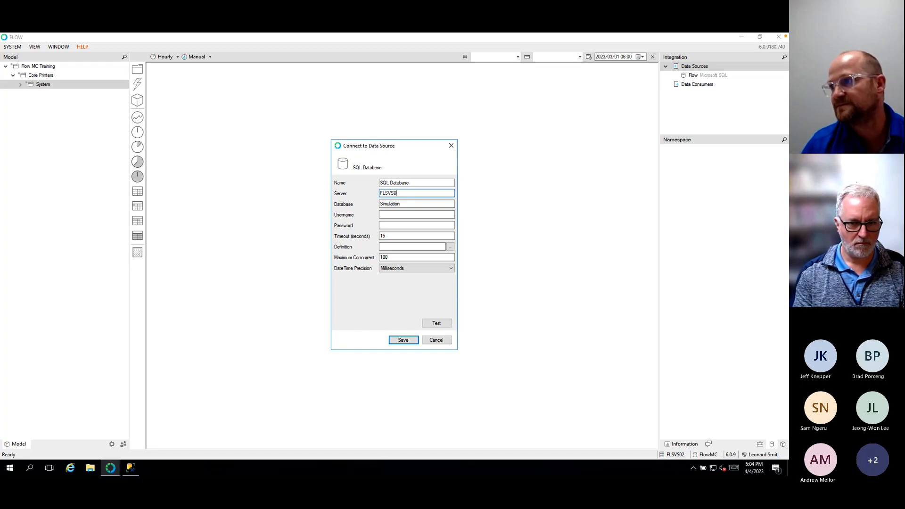
pyautogui.write('2')
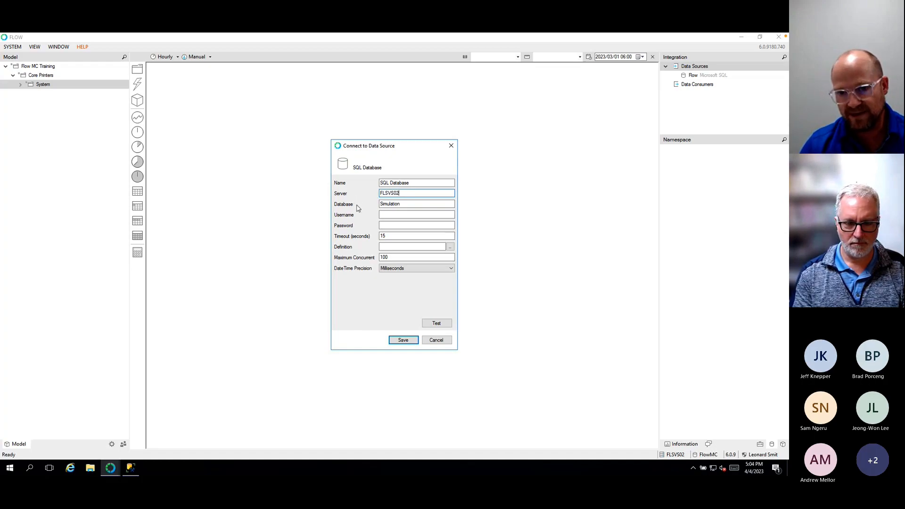
pyautogui.doubleClick(405, 205)
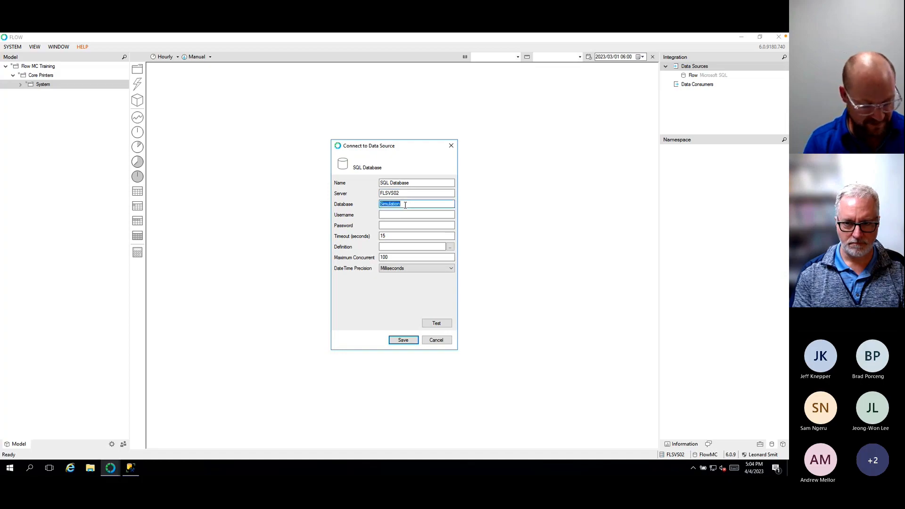
pyautogui.write('Integ')
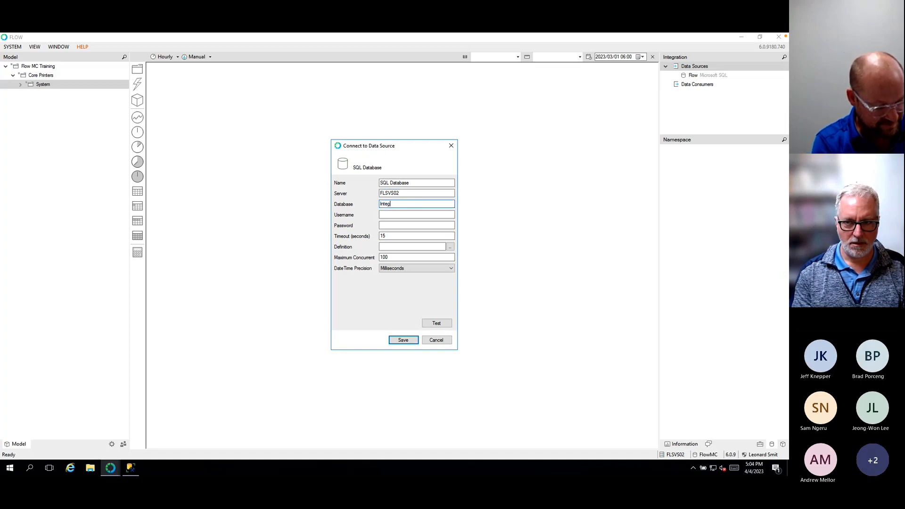
pyautogui.write('ration')
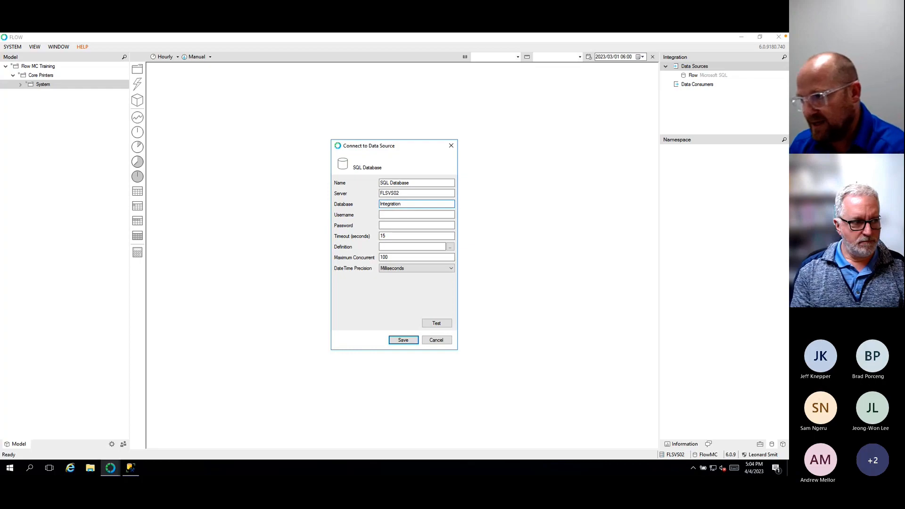
# Leave the data source's username empty, test the connection and dismiss the result
pyautogui.click(400, 215)
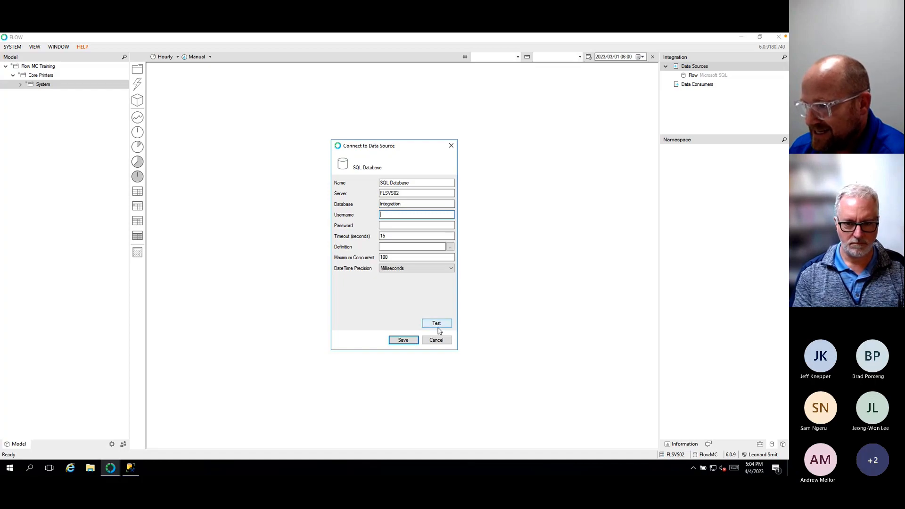
pyautogui.click(438, 326)
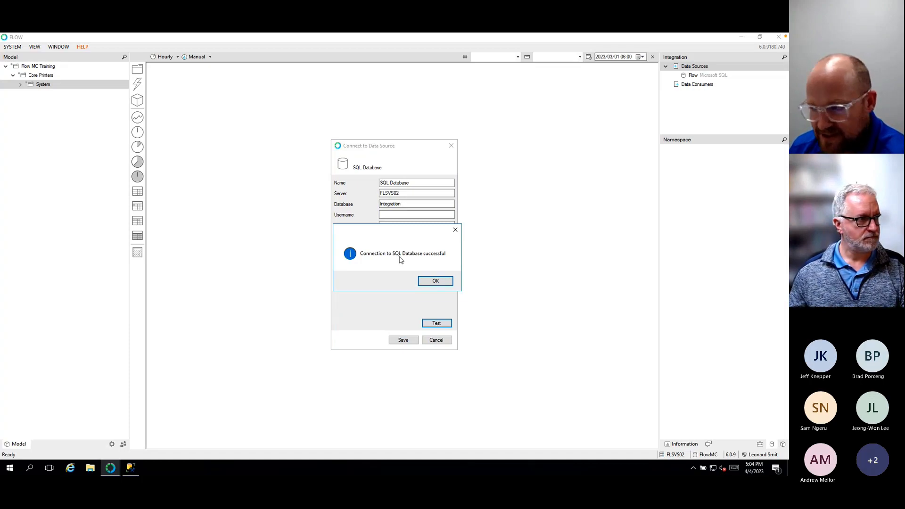
pyautogui.click(431, 282)
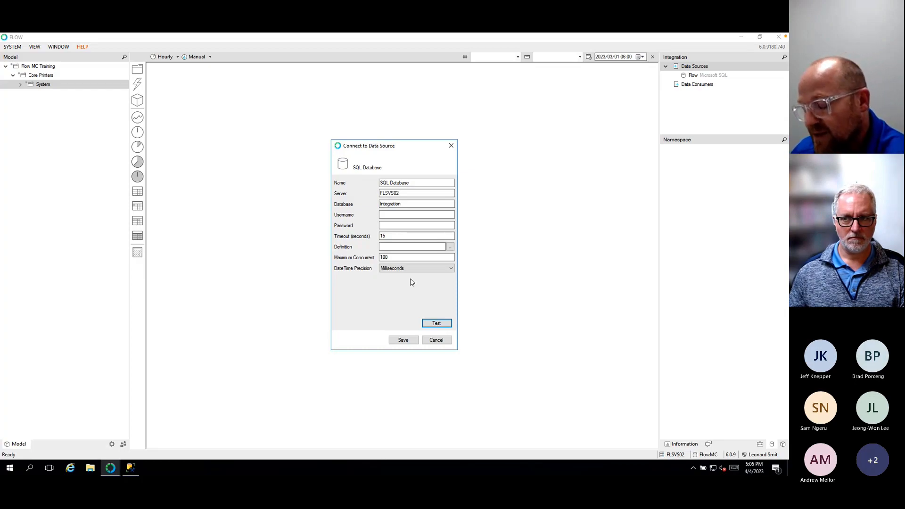
# Review the DateTime Precision options, check the HistoryValues TimeStamp column's data type in SQL Server Management Studio, and return to the data source settings in Flow
pyautogui.click(440, 270)
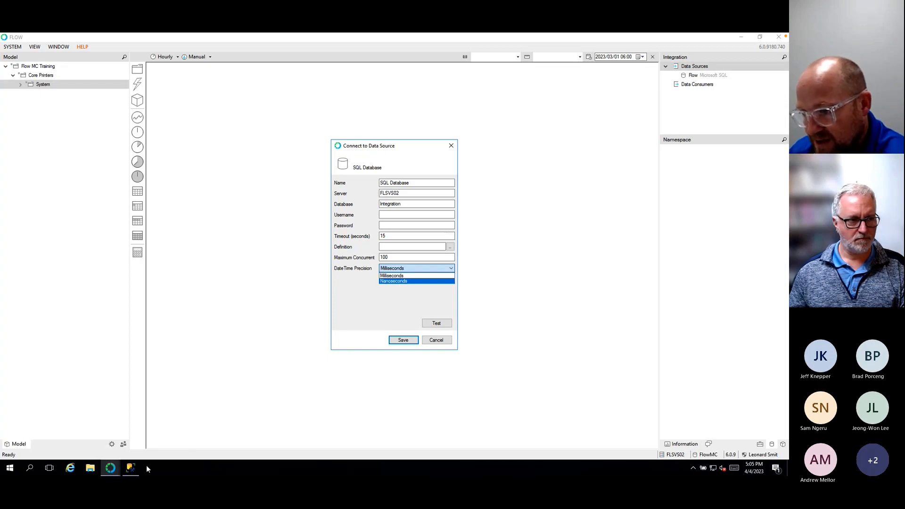
pyautogui.click(131, 467)
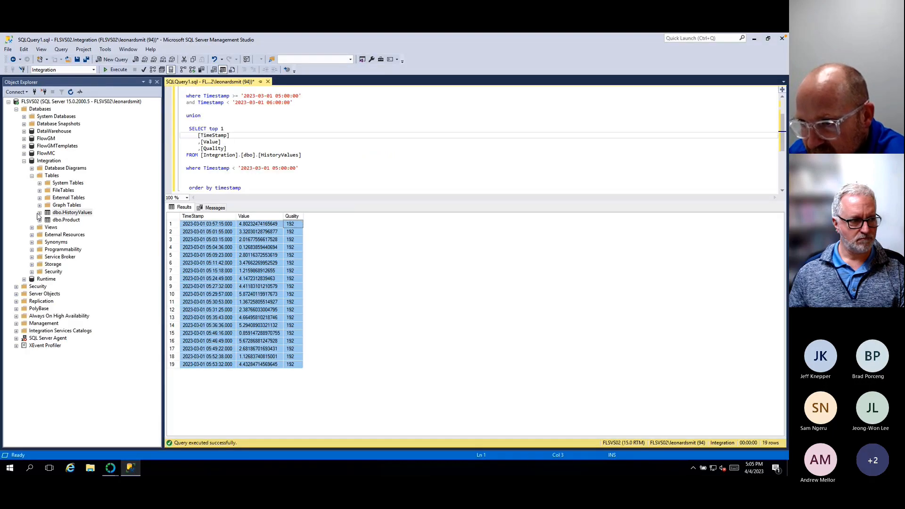
pyautogui.click(40, 215)
pyautogui.click(40, 213)
pyautogui.click(47, 220)
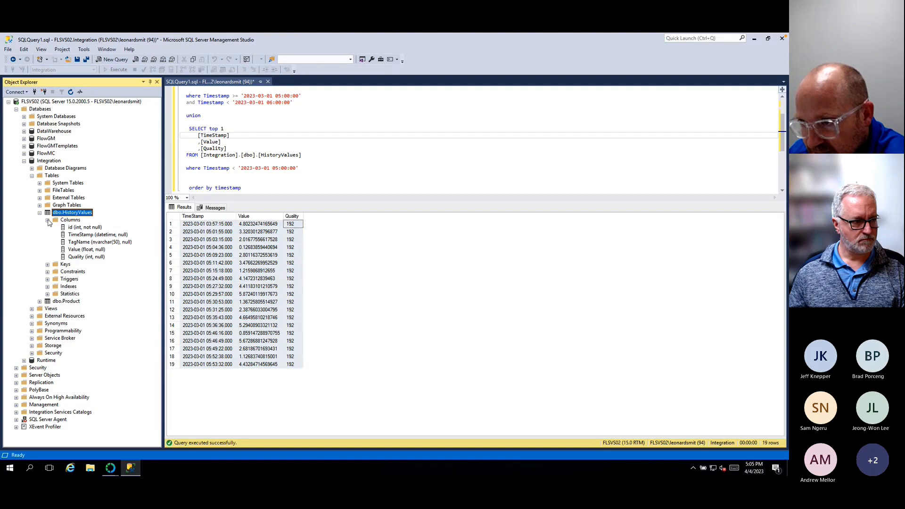
pyautogui.click(112, 238)
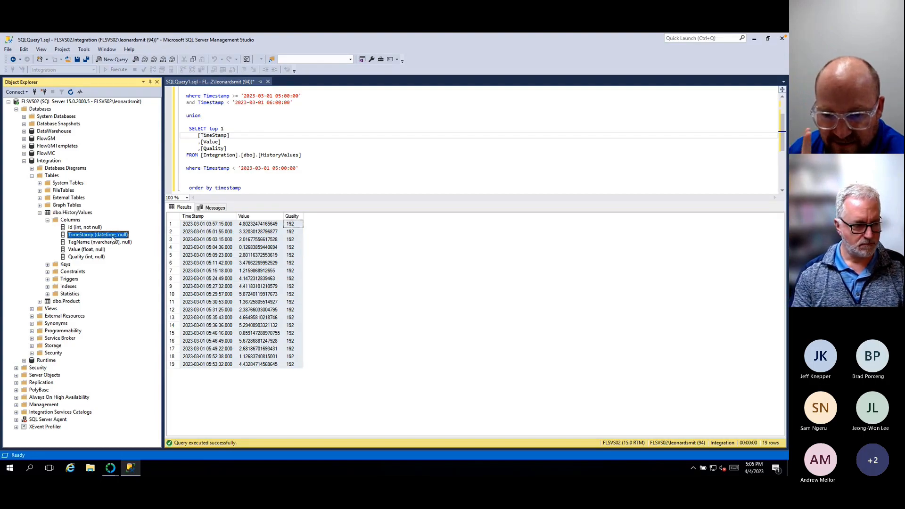
pyautogui.click(118, 471)
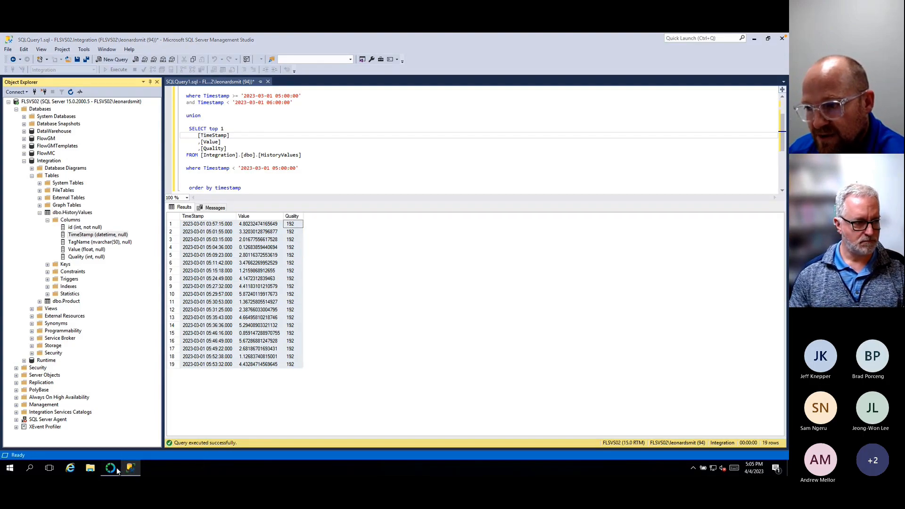
pyautogui.click(146, 405)
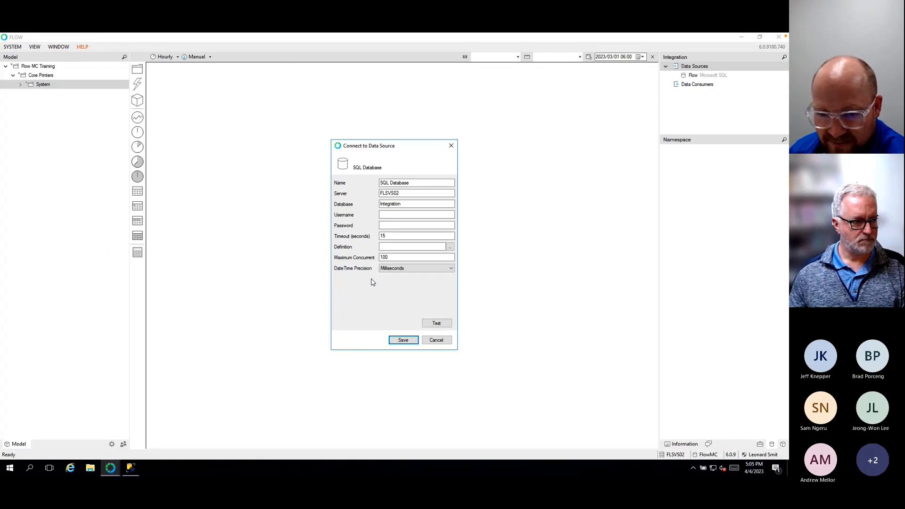
# Save the SQL Database data source, assign it to the FLSVS02 platform in the deployment view and expand that platform's data sources
pyautogui.click(403, 340)
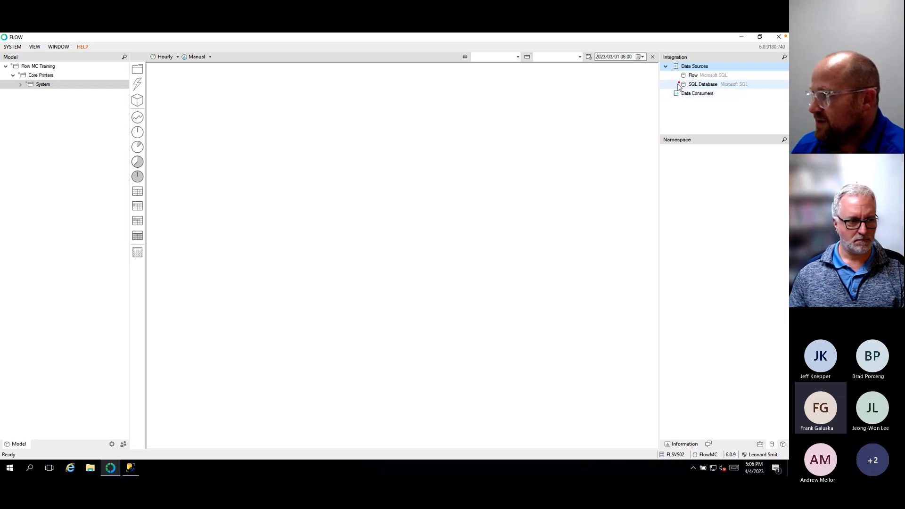
pyautogui.moveTo(680, 87)
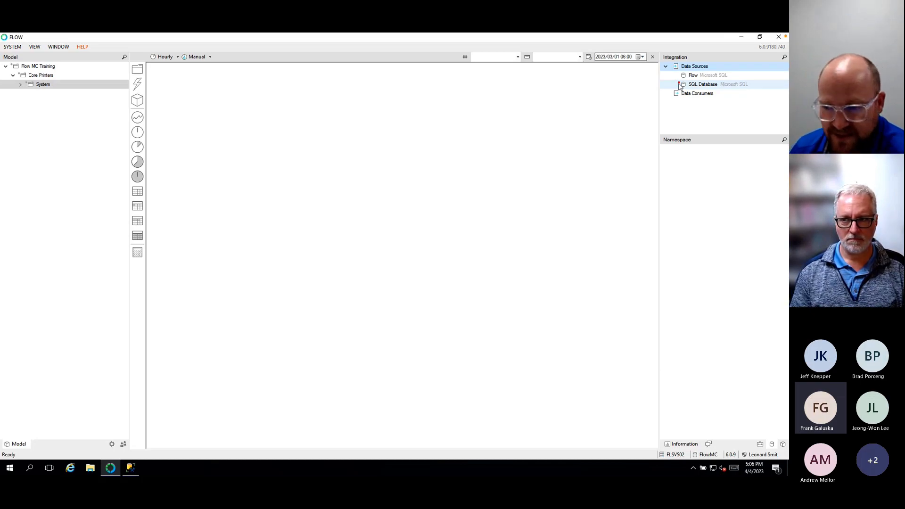
pyautogui.click(112, 444)
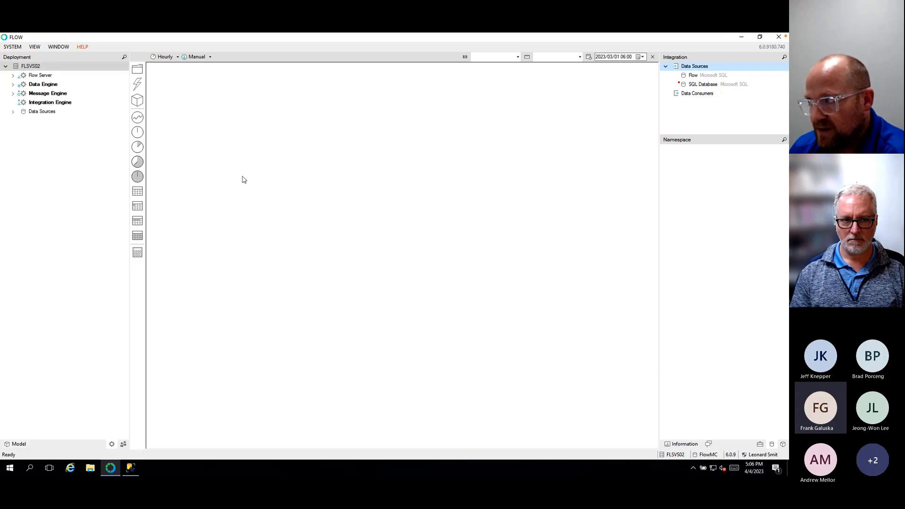
pyautogui.click(708, 88)
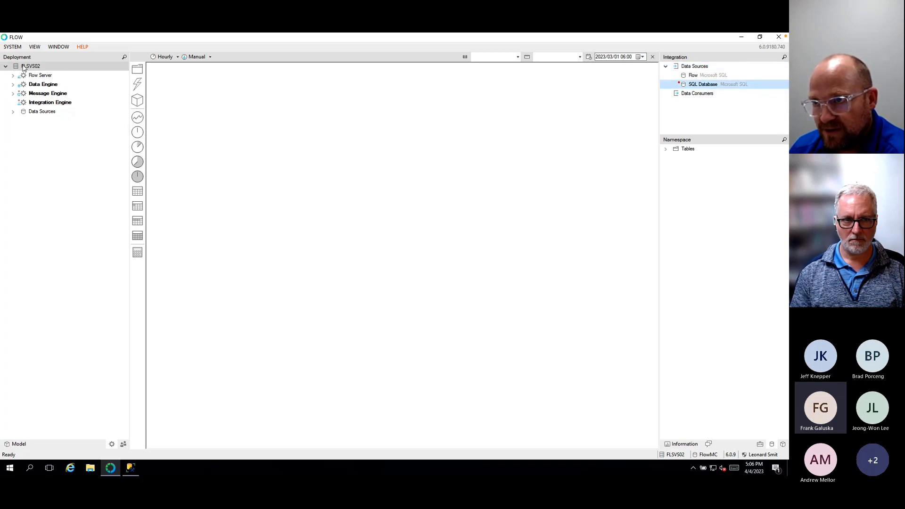
pyautogui.click(13, 111)
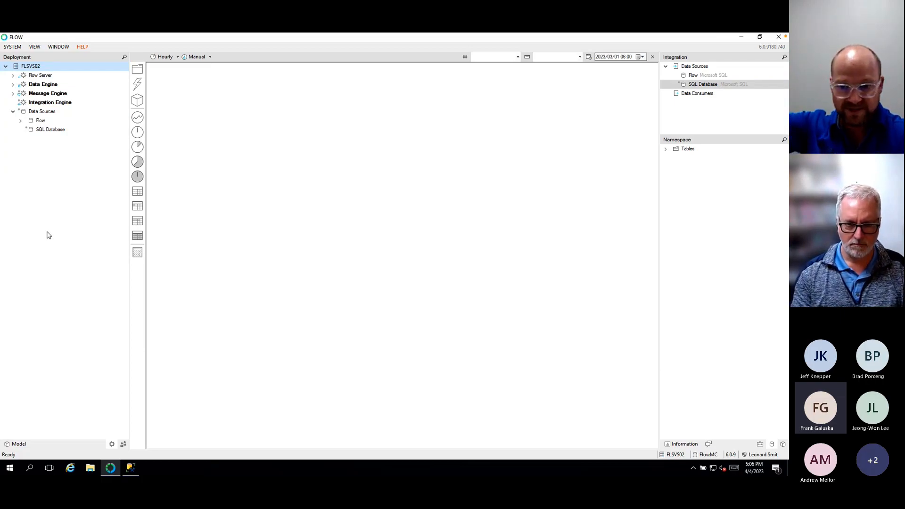
# Add a new platform named 192.168.1.23 to the deployment
pyautogui.rightClick(40, 175)
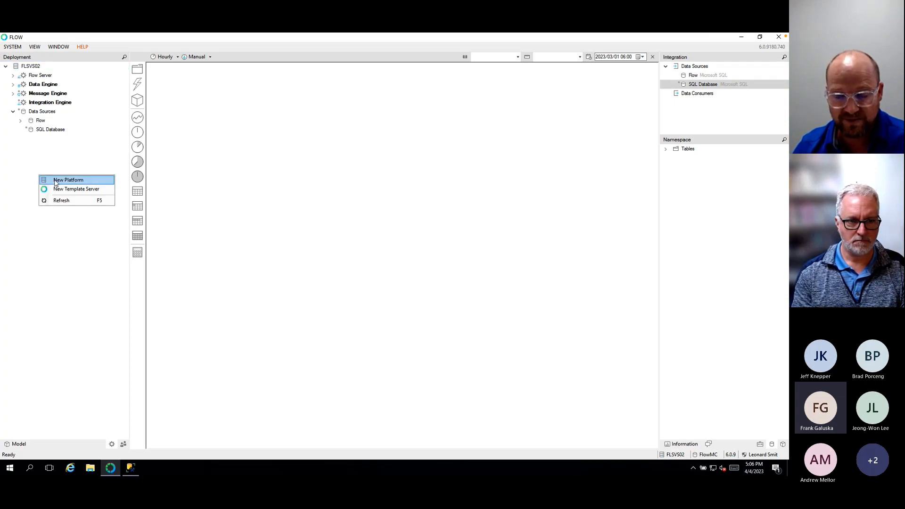
pyautogui.click(68, 180)
pyautogui.write('192')
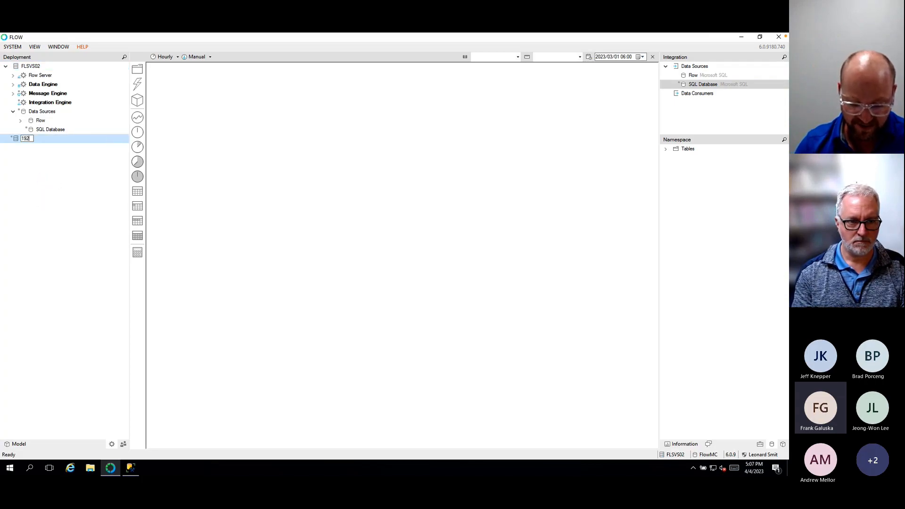
pyautogui.write('.168.1.23')
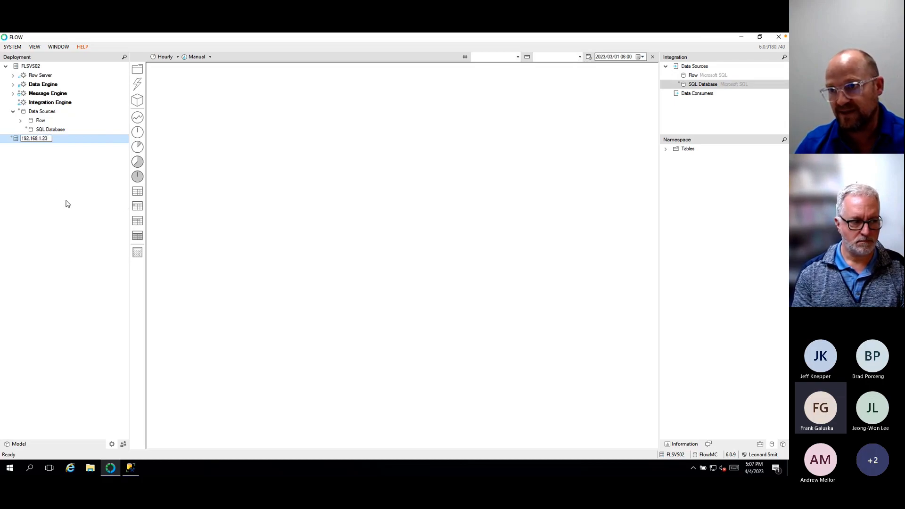
pyautogui.press('Return')
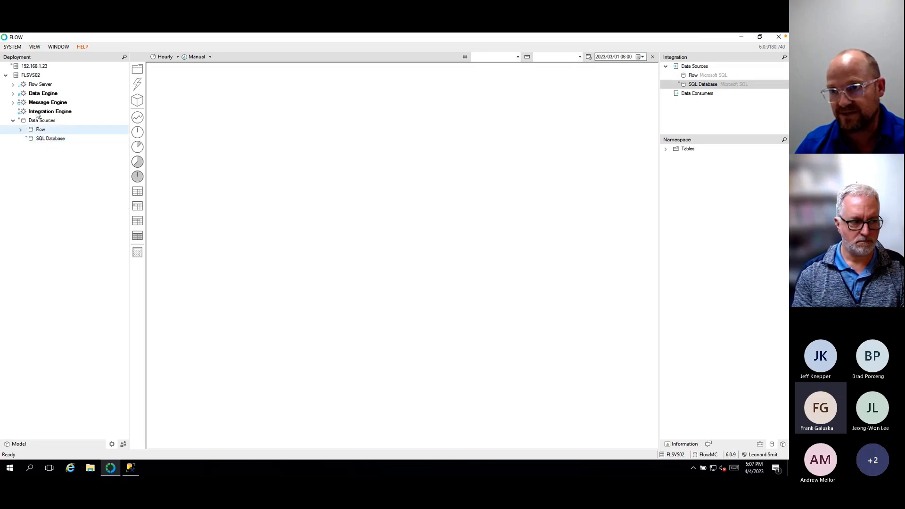
# Move the SQL Database data source to the 192.168.1.23 platform, inspect it there, and move it back to FLSVS02
pyautogui.moveTo(43, 139); pyautogui.dragTo(38, 66)
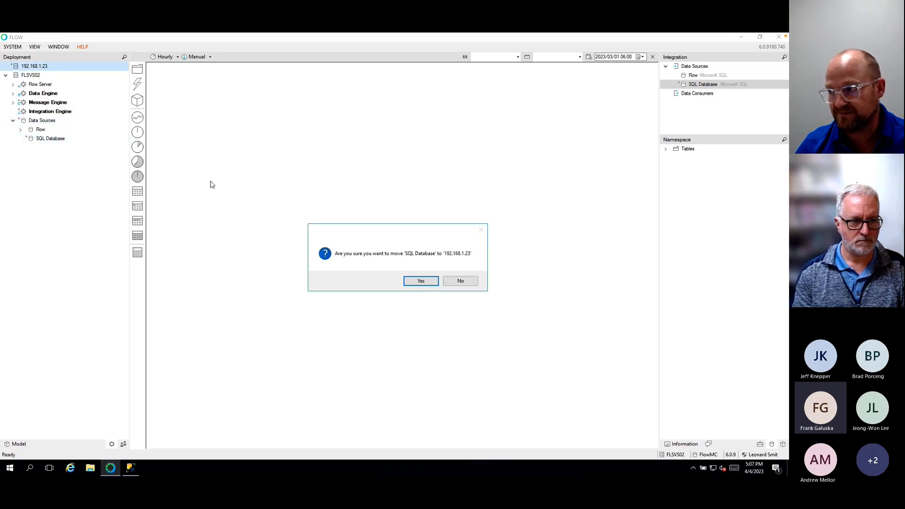
pyautogui.click(411, 281)
pyautogui.doubleClick(26, 70)
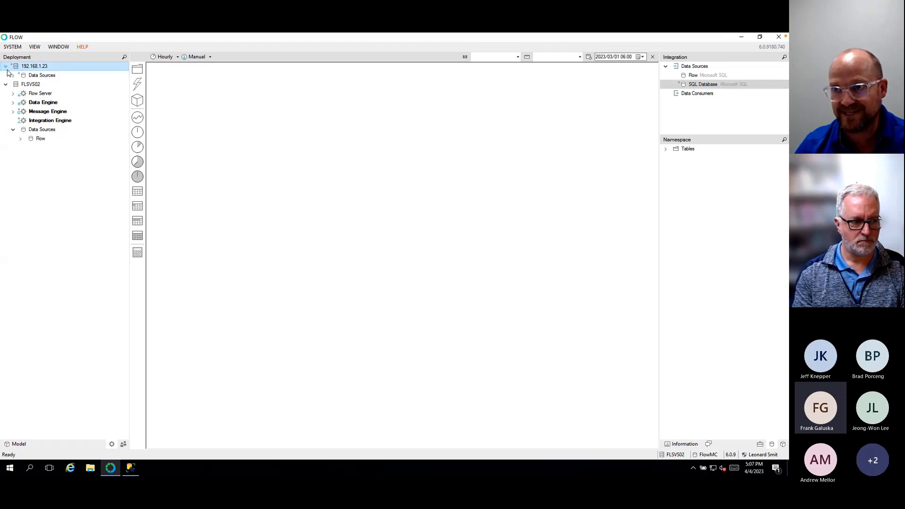
pyautogui.click(41, 76)
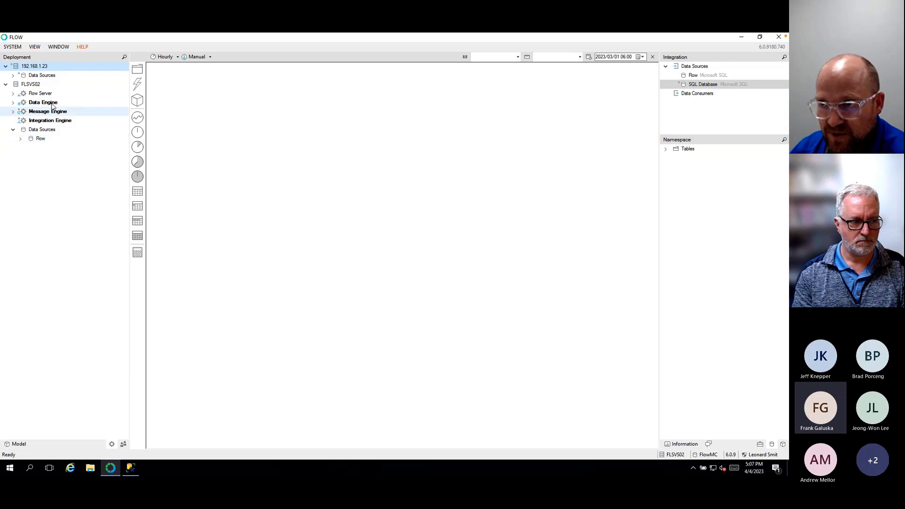
pyautogui.moveTo(35, 78); pyautogui.dragTo(34, 85)
pyautogui.click(418, 282)
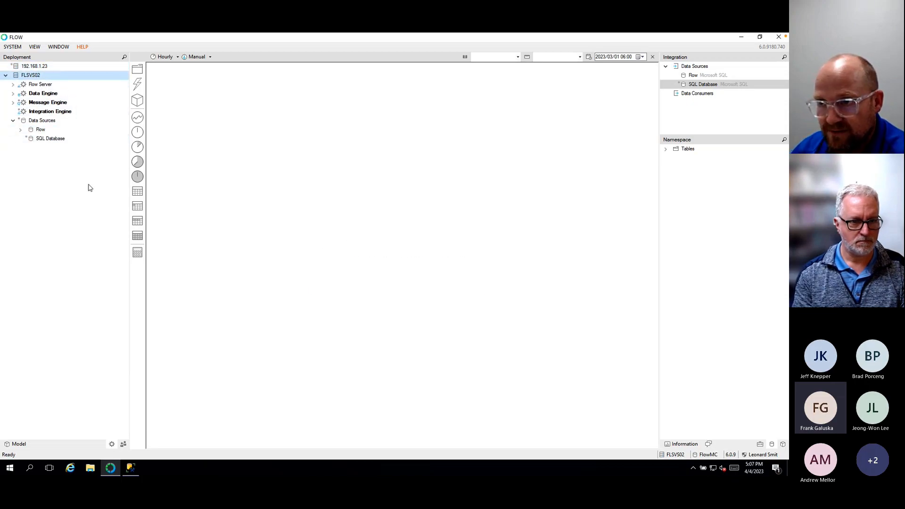
# Deploy the SQL Database data source on the FLSVS02 platform
pyautogui.rightClick(27, 139)
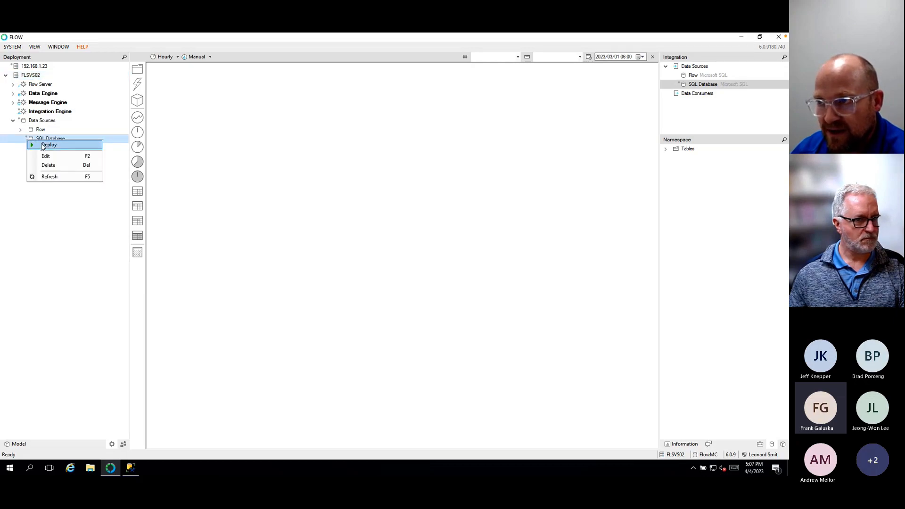
pyautogui.click(43, 146)
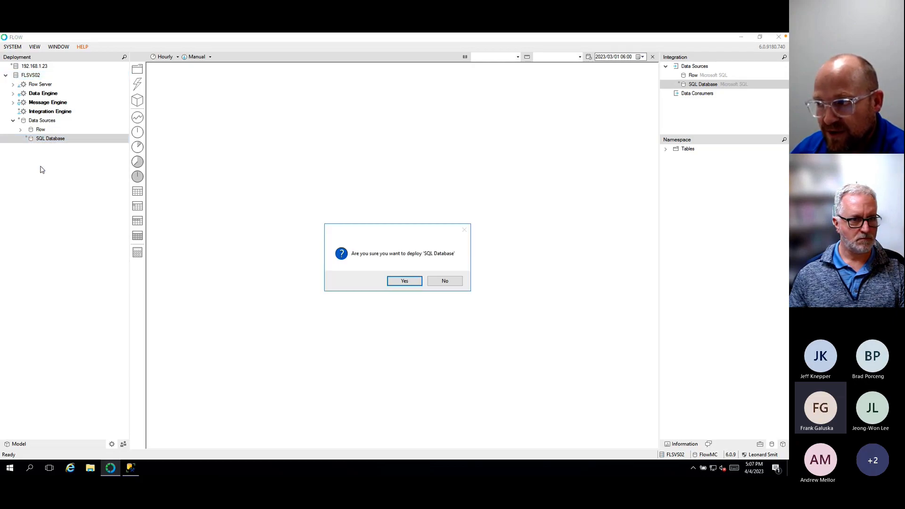
pyautogui.click(407, 286)
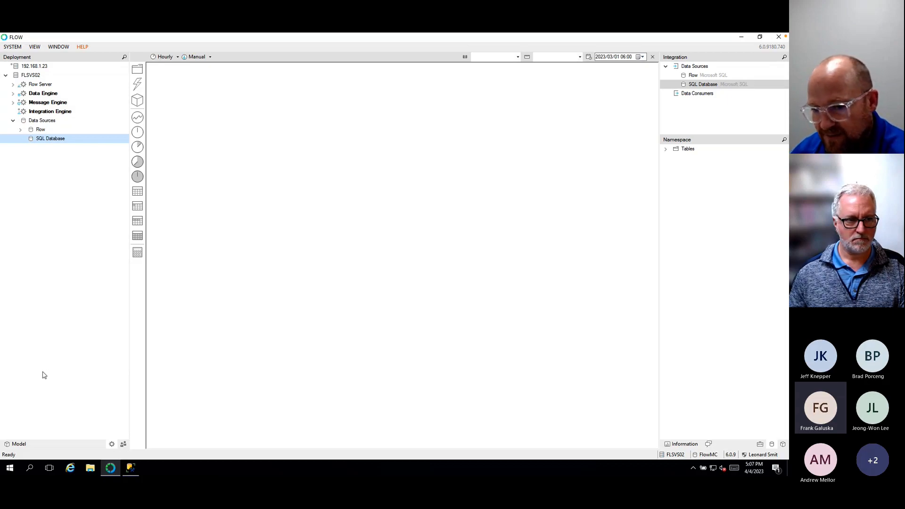
# Switch from the deployment view to the model and set the type for new measures to Tag
pyautogui.click(19, 445)
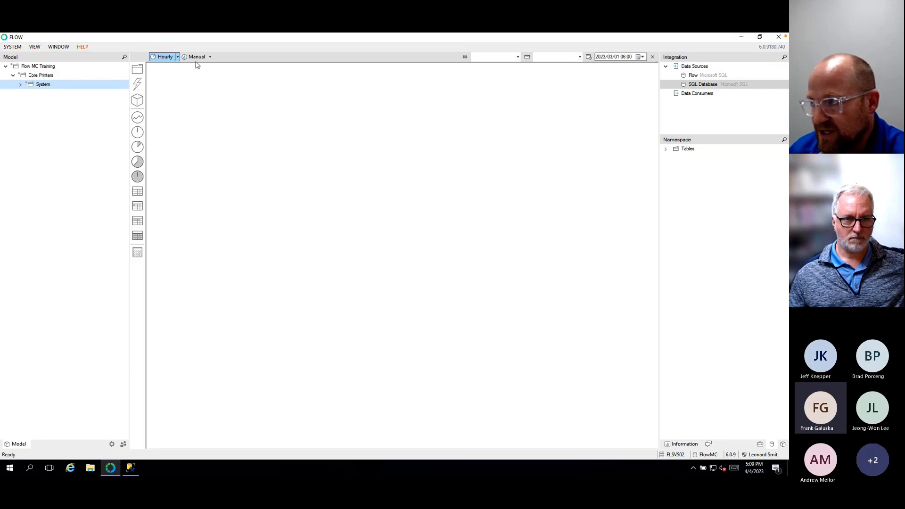
pyautogui.click(166, 56)
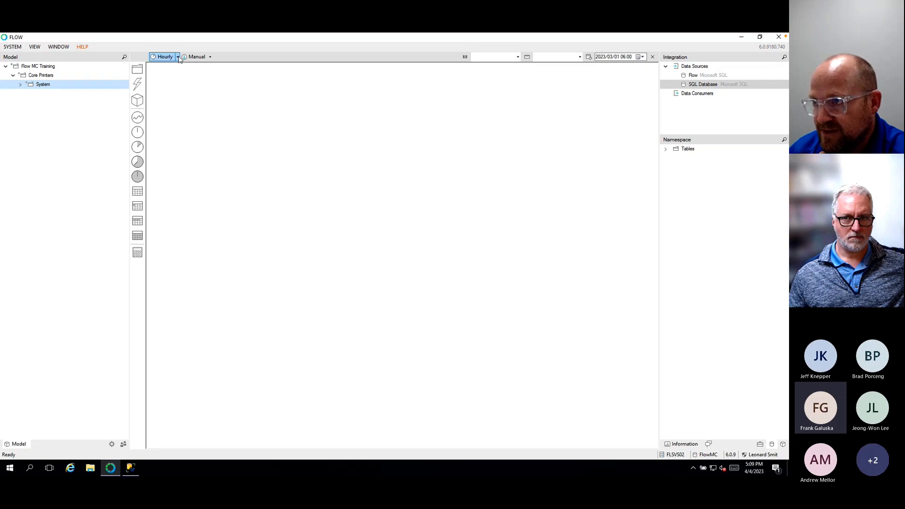
pyautogui.click(196, 120)
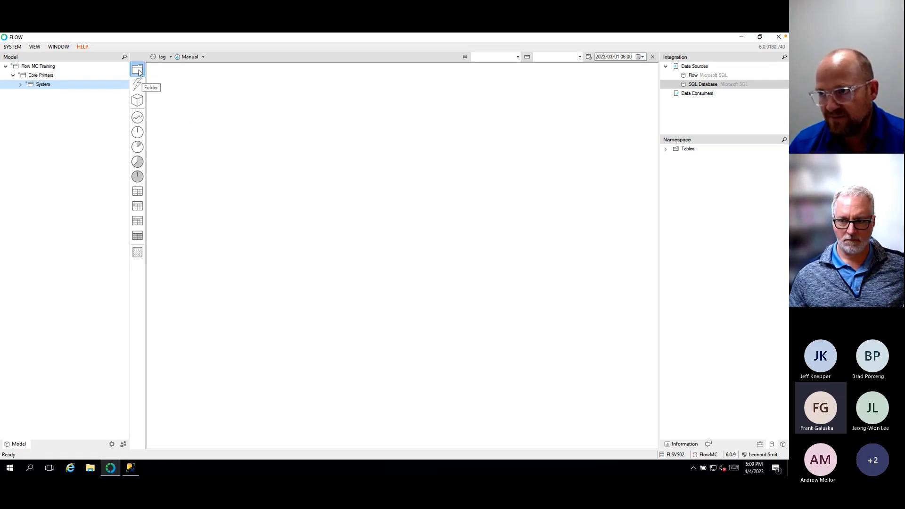
# Add a folder named Utilities directly under Flow MC Training in the model
pyautogui.click(47, 67)
pyautogui.moveTo(137, 70); pyautogui.dragTo(48, 67)
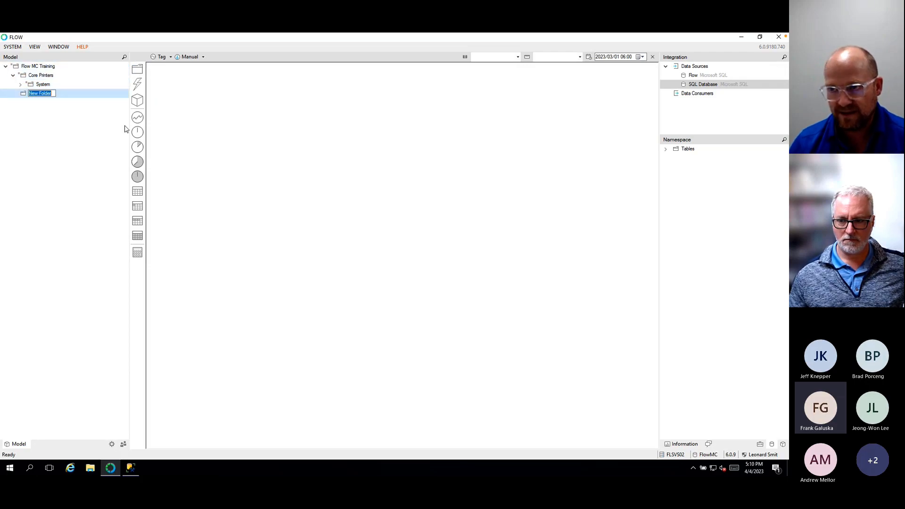
pyautogui.write('Ut')
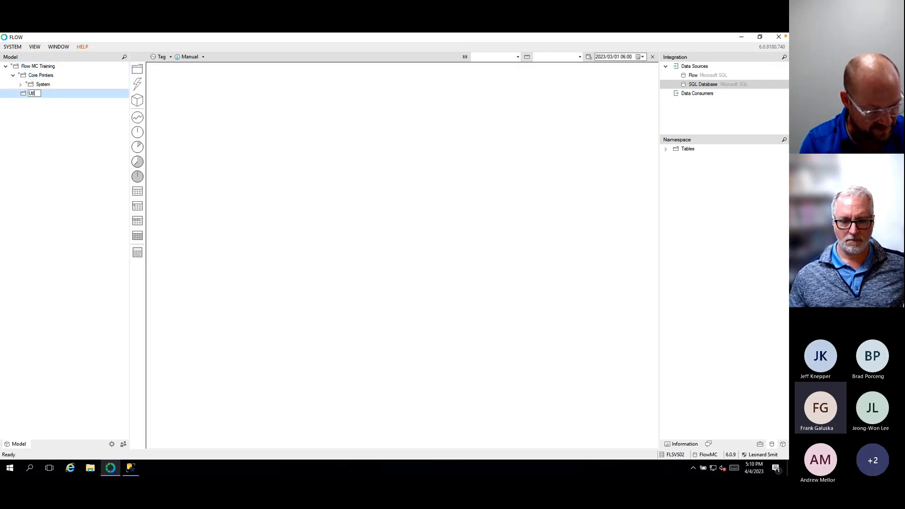
pyautogui.write('ilie')
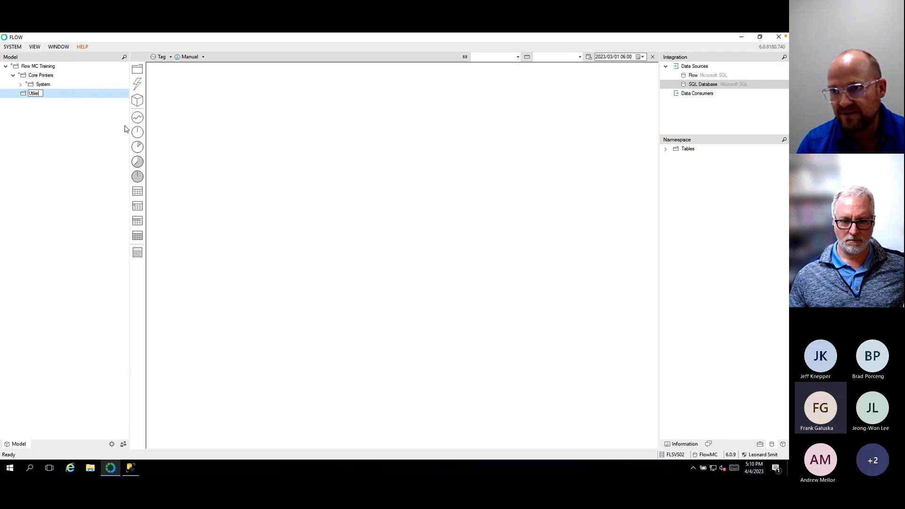
pyautogui.press('BackSpace')
pyautogui.press('BackSpace')
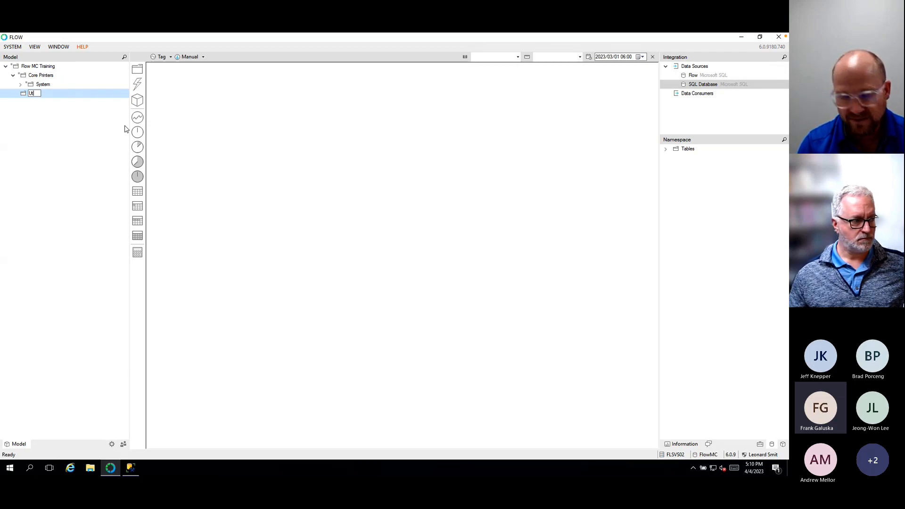
pyautogui.write('ilities')
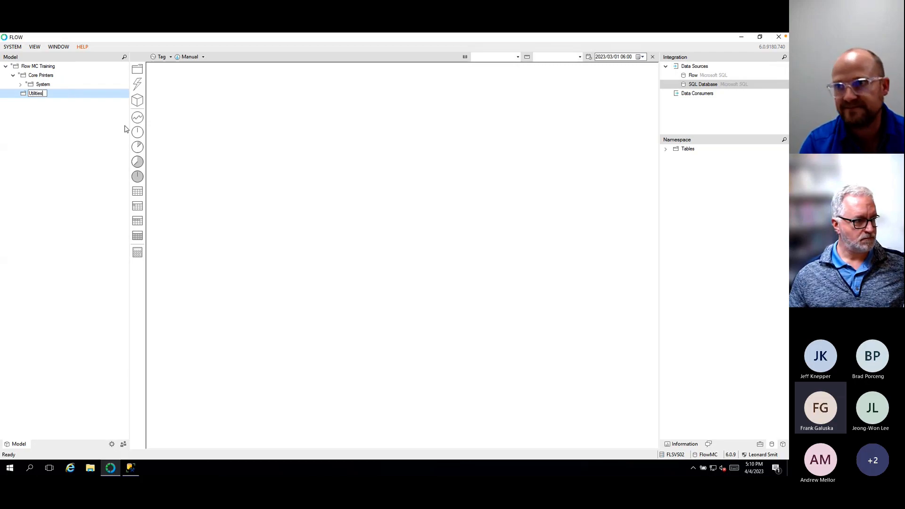
pyautogui.press('Return')
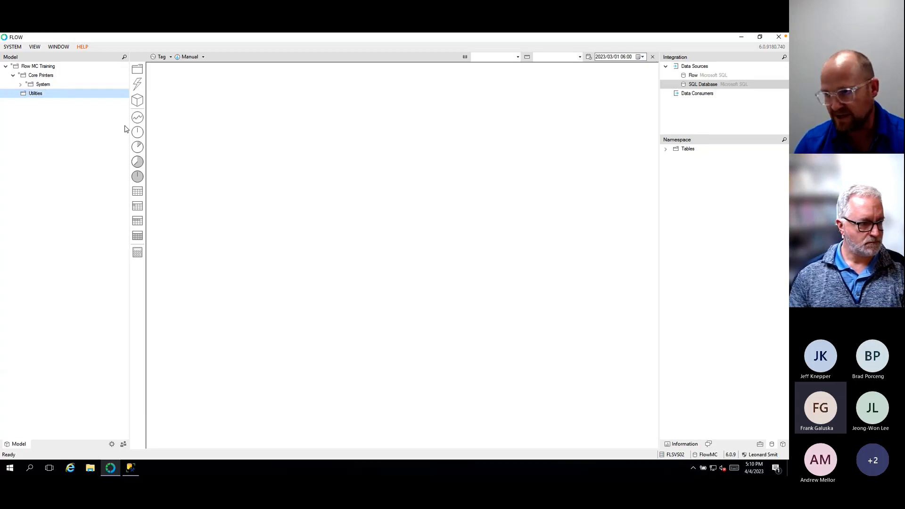
# Check the Main Water Meter Supply row in the Excel KPI definition workbook and return to Flow
pyautogui.hotkey('ctrl', 'Left')
pyautogui.hotkey('ctrl', 'Right')
pyautogui.hotkey('ctrl', 'Right')
pyautogui.hotkey('ctrl', 'Right')
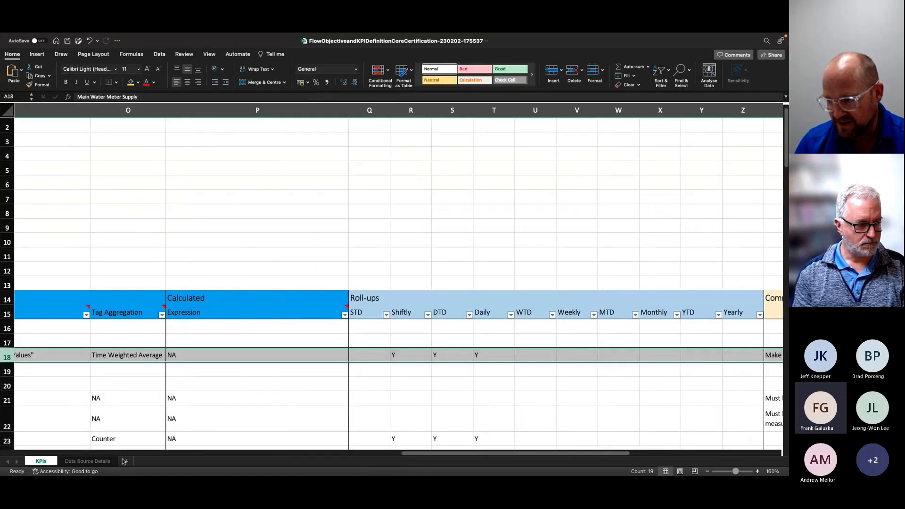
pyautogui.moveTo(431, 456); pyautogui.dragTo(13, 456)
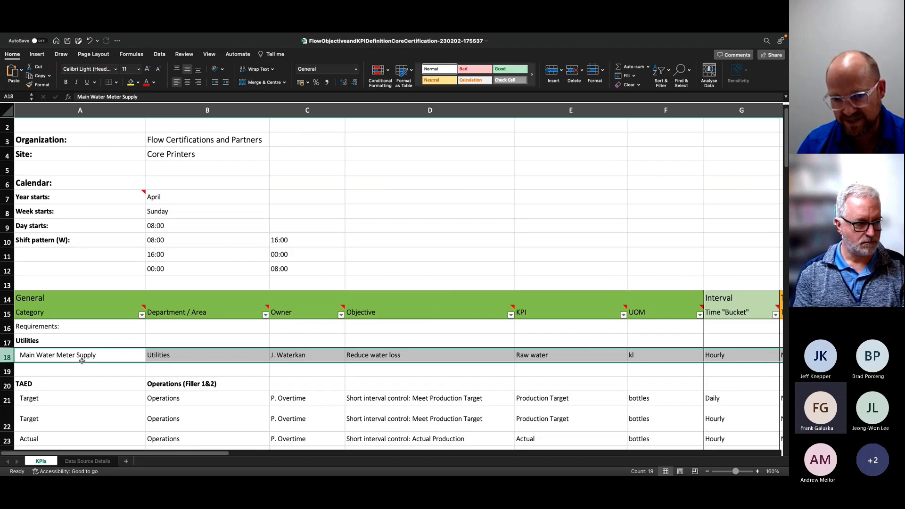
pyautogui.hotkey('ctrl', 'Left')
pyautogui.hotkey('ctrl', 'Left')
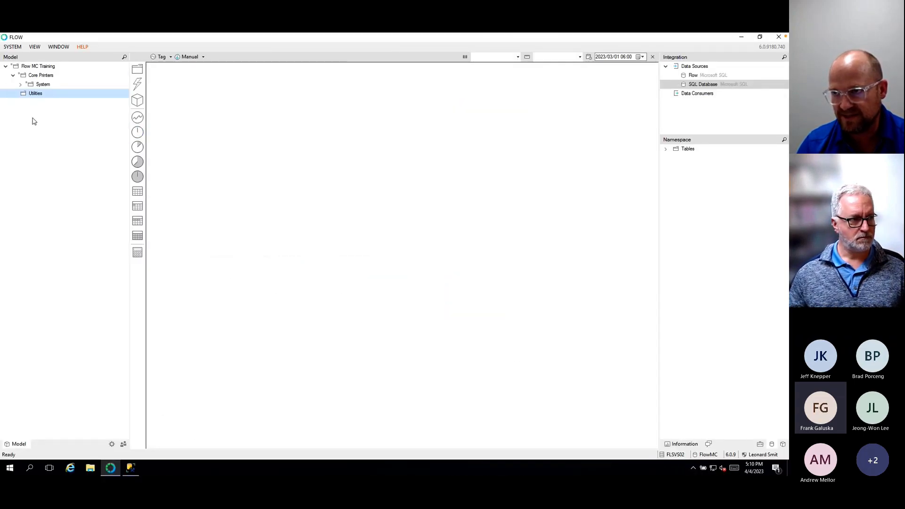
# Add a subfolder named Water inside the Utilities folder
pyautogui.moveTo(34, 95); pyautogui.dragTo(35, 95)
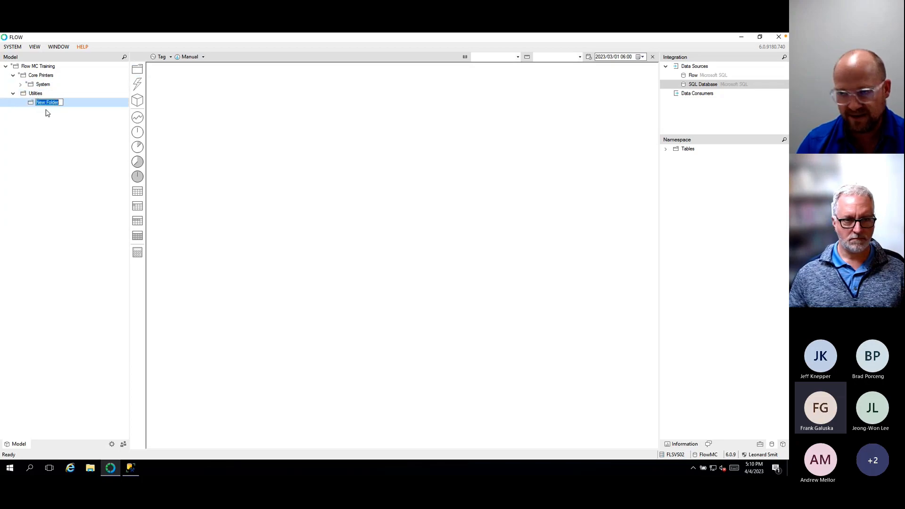
pyautogui.write('Water')
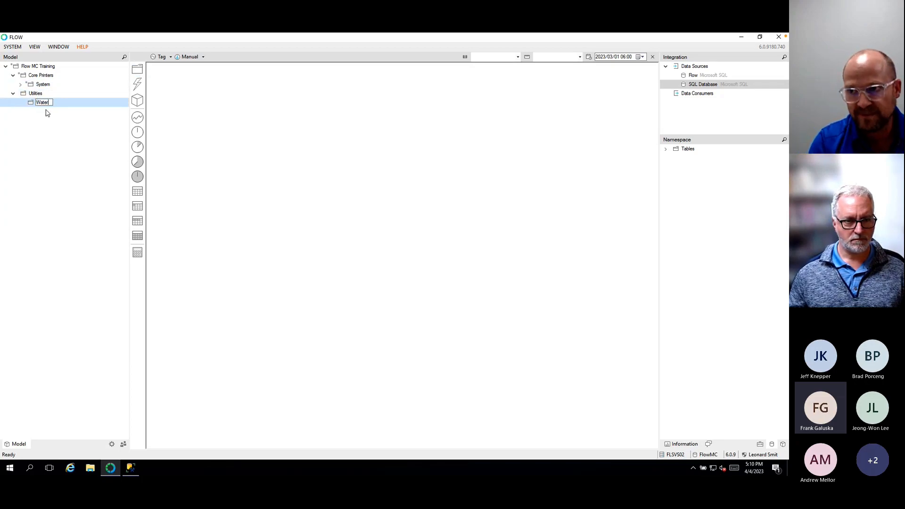
pyautogui.press('Return')
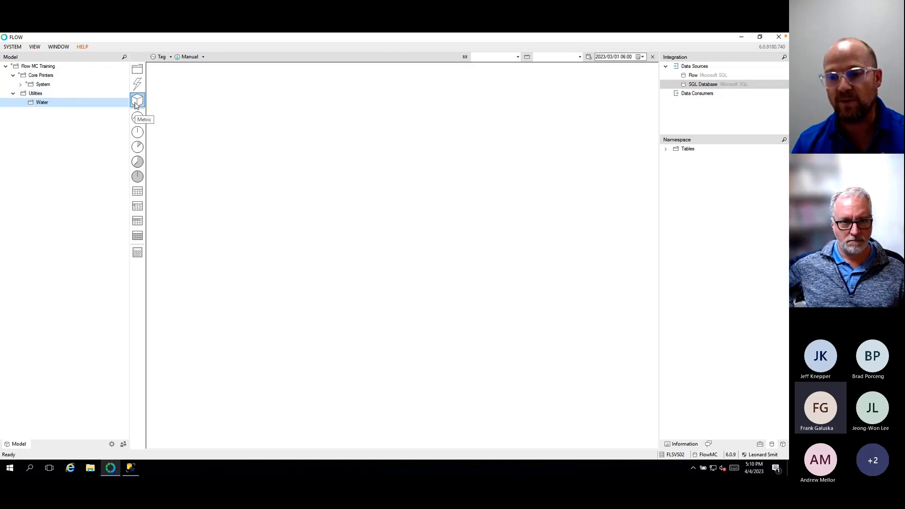
# Add a metric named Total Water to the Water folder
pyautogui.moveTo(136, 104); pyautogui.dragTo(41, 104)
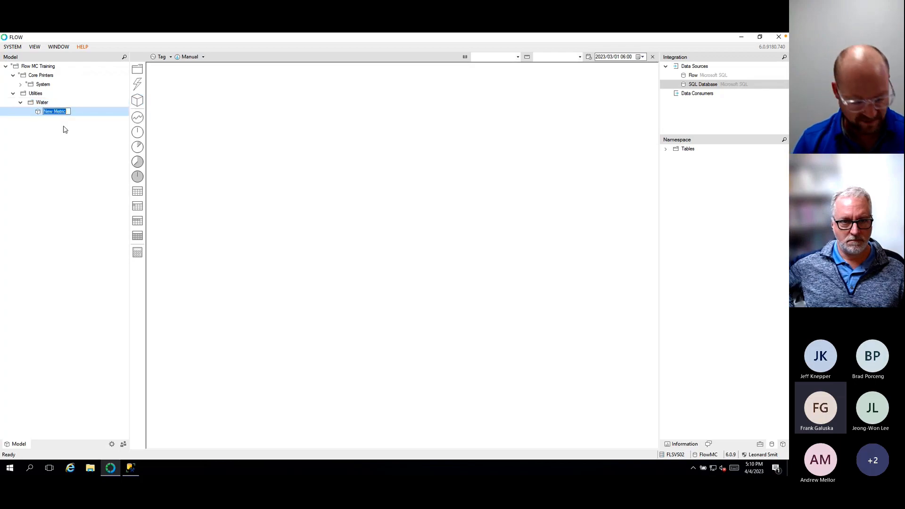
pyautogui.write('Total')
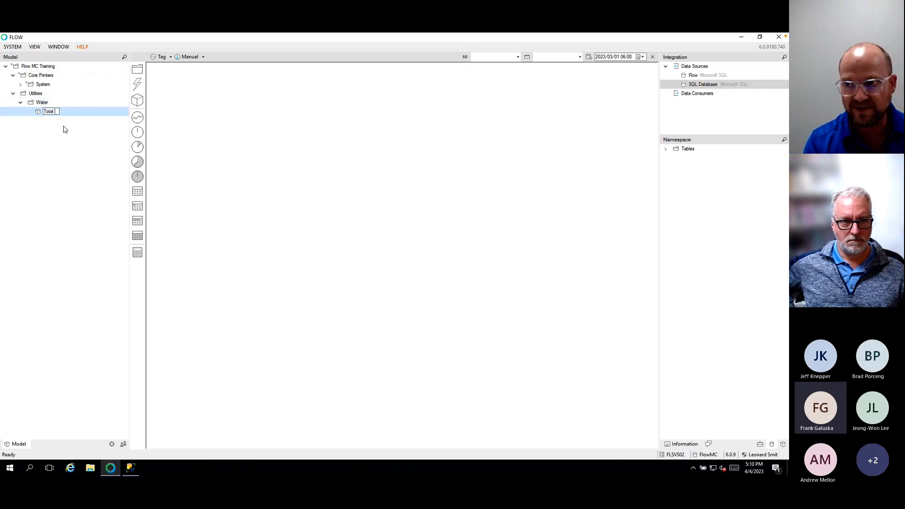
pyautogui.write(' Water')
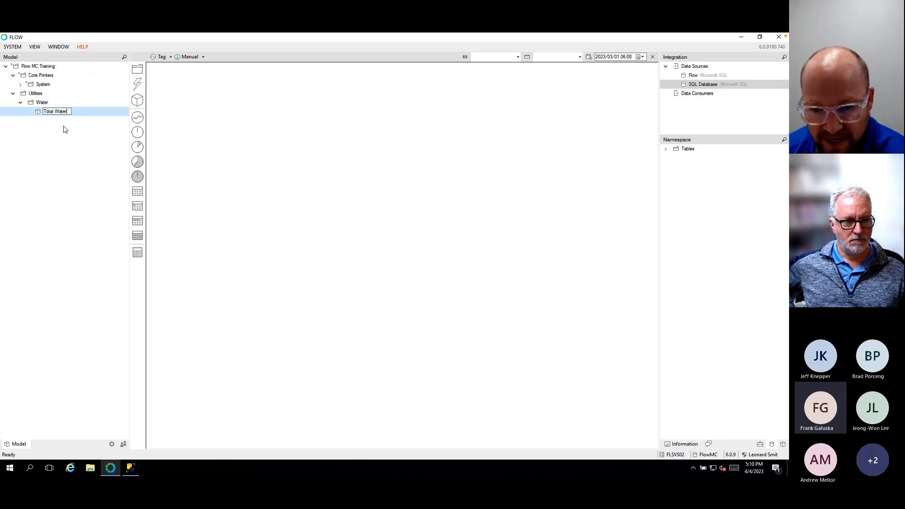
pyautogui.click(65, 129)
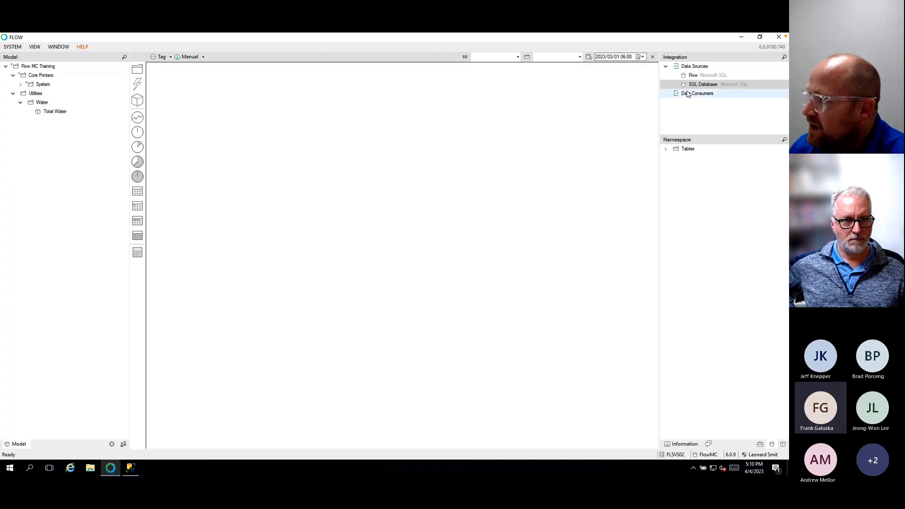
# Add the HistoryValues table's Value column to the Total Water metric as a tag measure named Actual
pyautogui.click(666, 150)
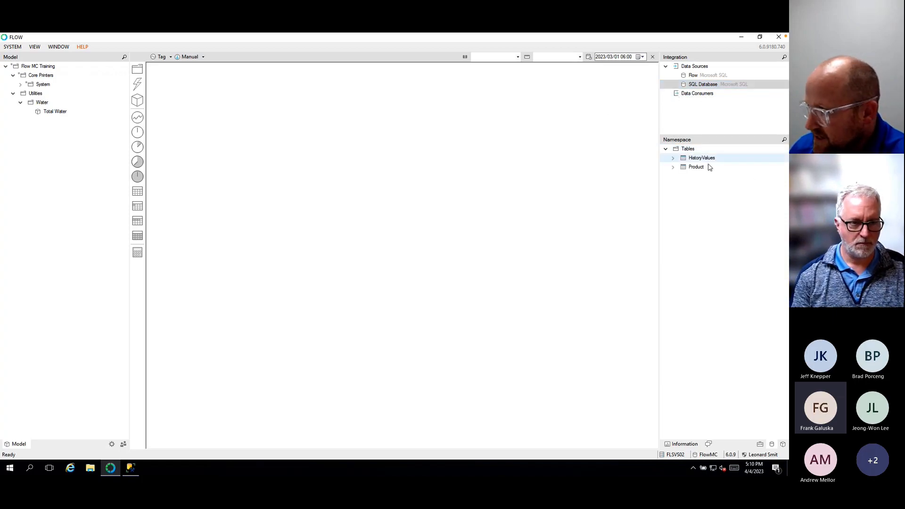
pyautogui.click(674, 159)
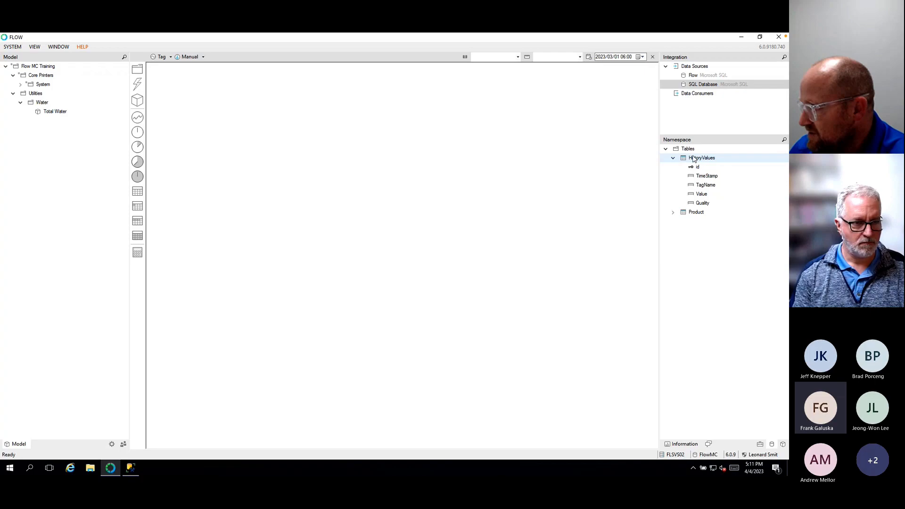
pyautogui.click(696, 197)
pyautogui.moveTo(43, 119); pyautogui.dragTo(38, 112)
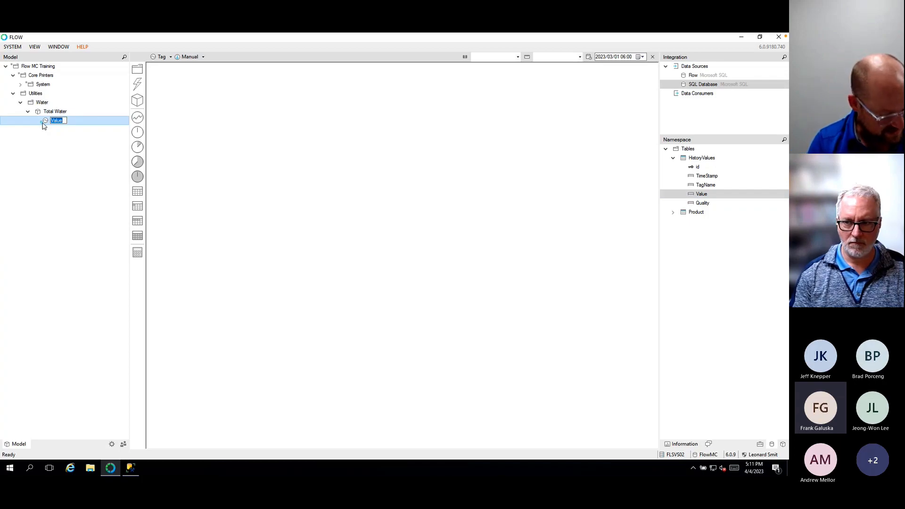
pyautogui.write('Actual')
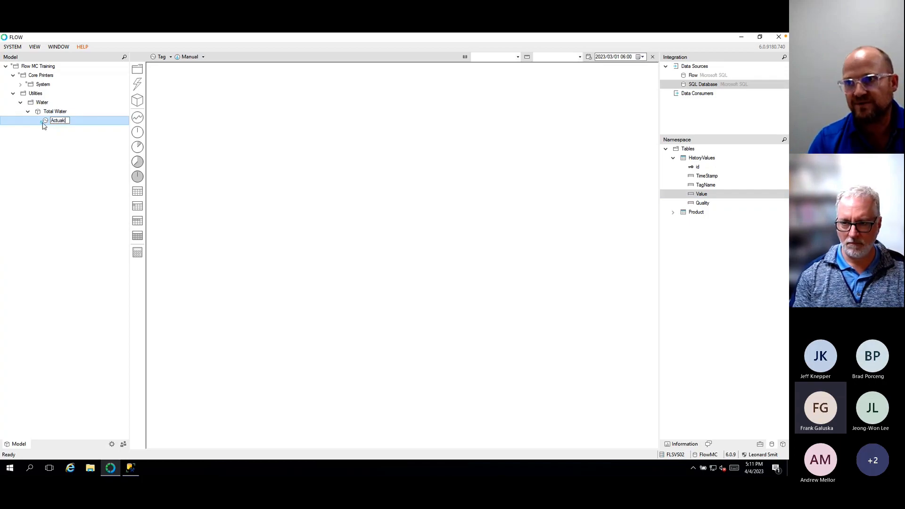
pyautogui.press('BackSpace')
pyautogui.write('l')
pyautogui.press('Return')
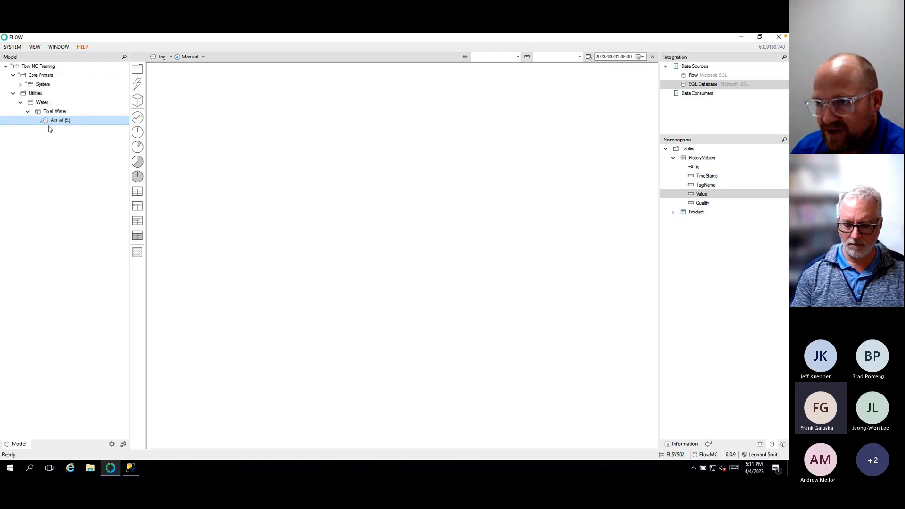
# Open the Total Water Actual measure, check the raw water KPI's unit and time bucket in the Excel workbook, and return to Flow
pyautogui.doubleClick(55, 121)
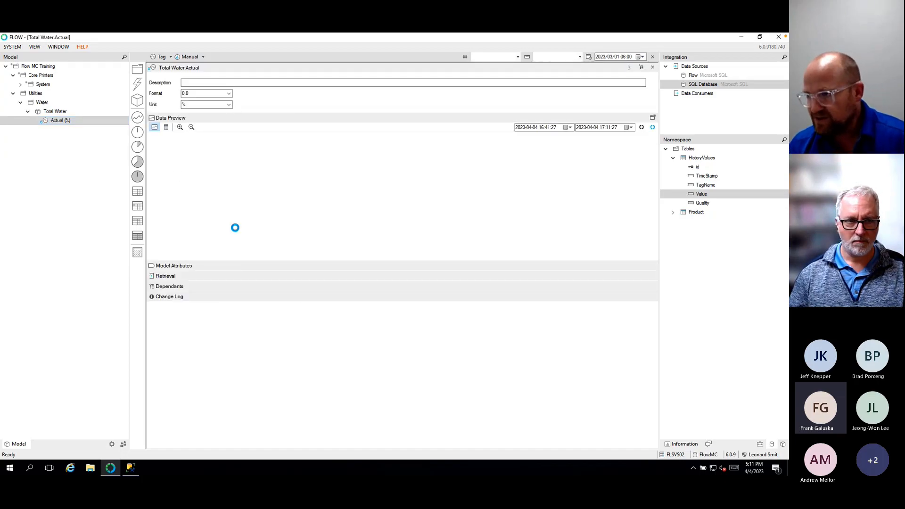
pyautogui.hotkey('alt', 'Tab')
pyautogui.hotkey('ctrl', 'Right')
pyautogui.hotkey('ctrl', 'Right')
pyautogui.hotkey('ctrl', 'Right')
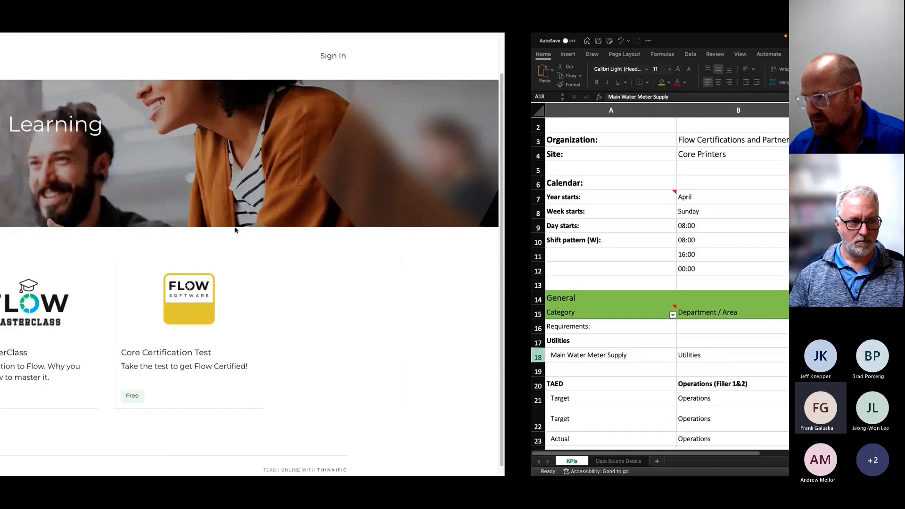
pyautogui.hscroll(2, 187, 458)
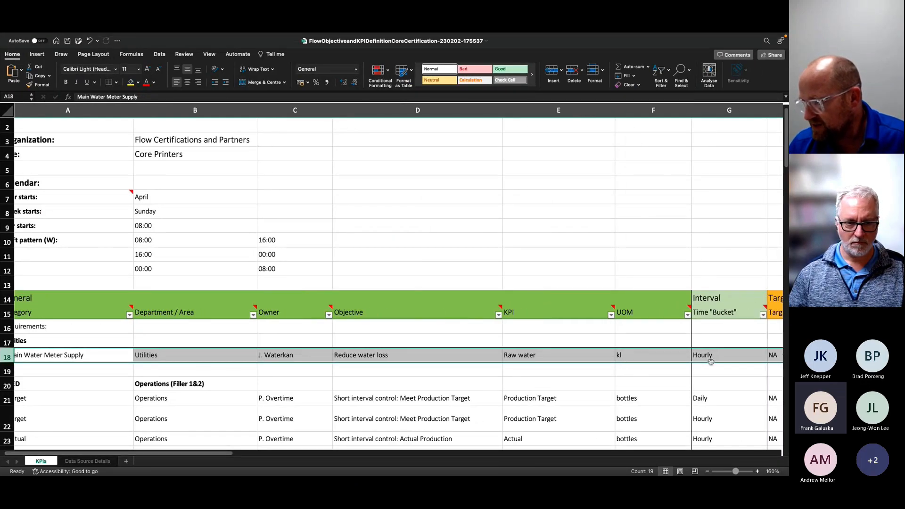
pyautogui.hotkey('ctrl', 'Left')
pyautogui.hotkey('ctrl', 'Left')
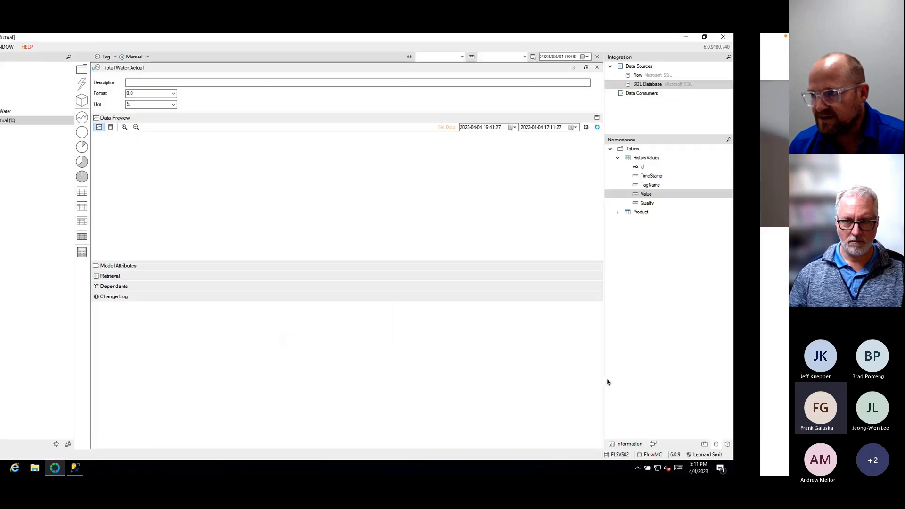
# Set the Total Water Actual measure's unit to kl and expand its retrieval settings
pyautogui.click(188, 104)
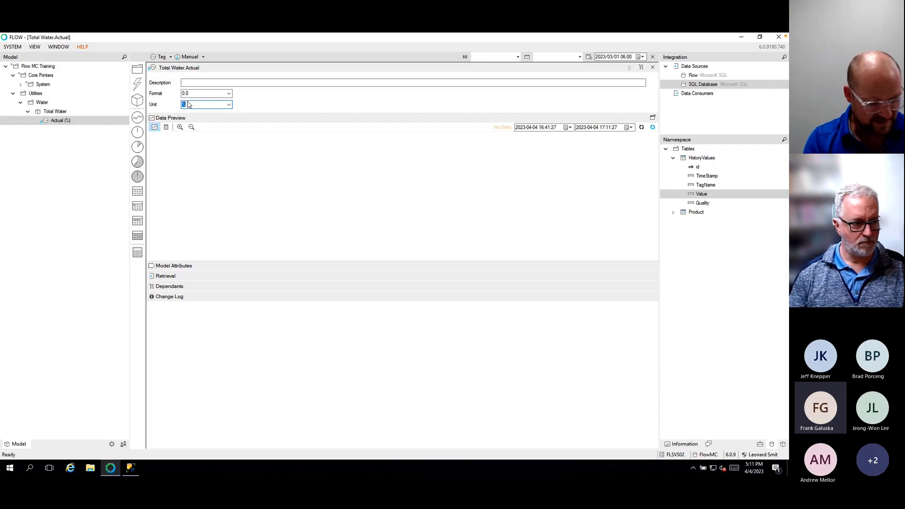
pyautogui.write('kl')
pyautogui.click(224, 189)
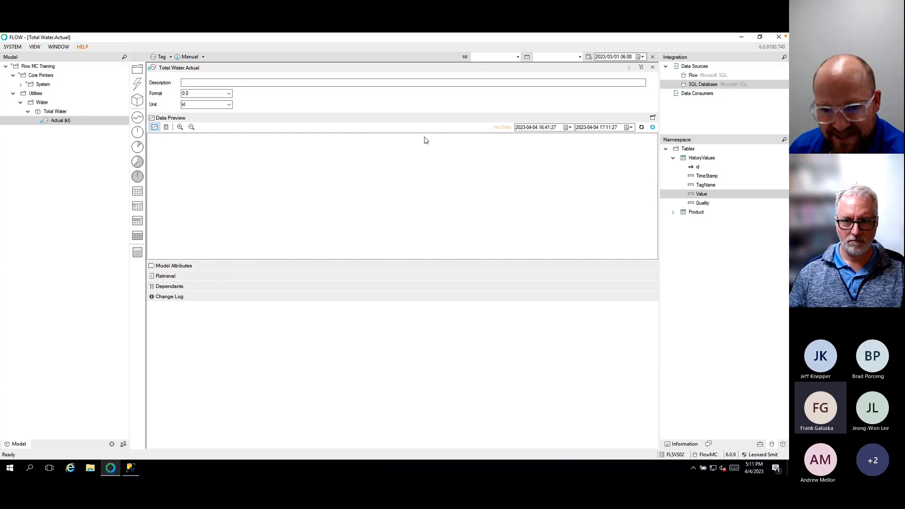
pyautogui.click(173, 281)
pyautogui.click(173, 281)
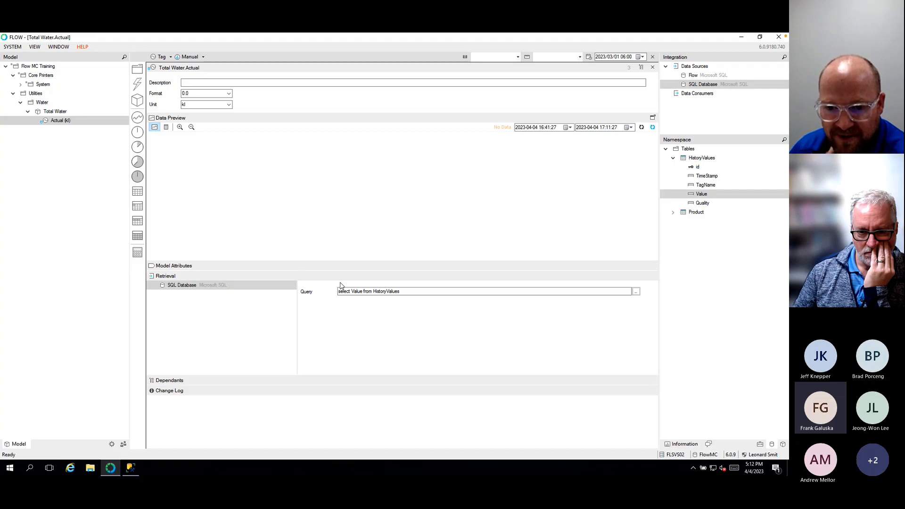
# Switch to SQL Server Management Studio and shorten the first SELECT's source table to HistoryValues, without database and schema prefixes
pyautogui.click(132, 471)
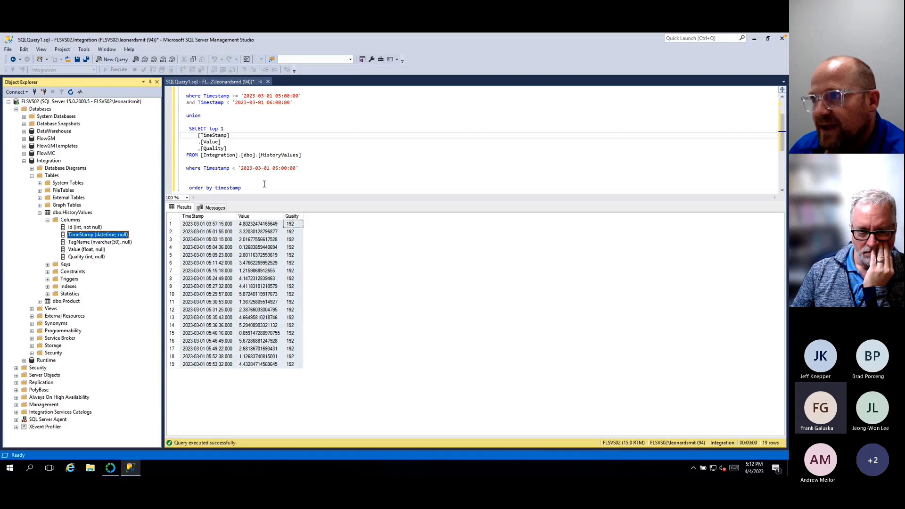
pyautogui.scroll(1, 265, 184)
pyautogui.rightClick(285, 137)
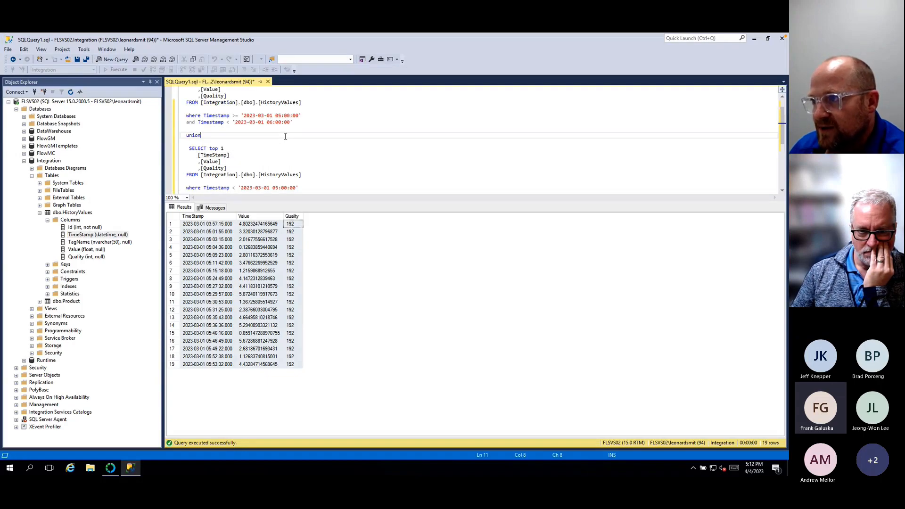
pyautogui.click(268, 150)
pyautogui.scroll(1, 263, 158)
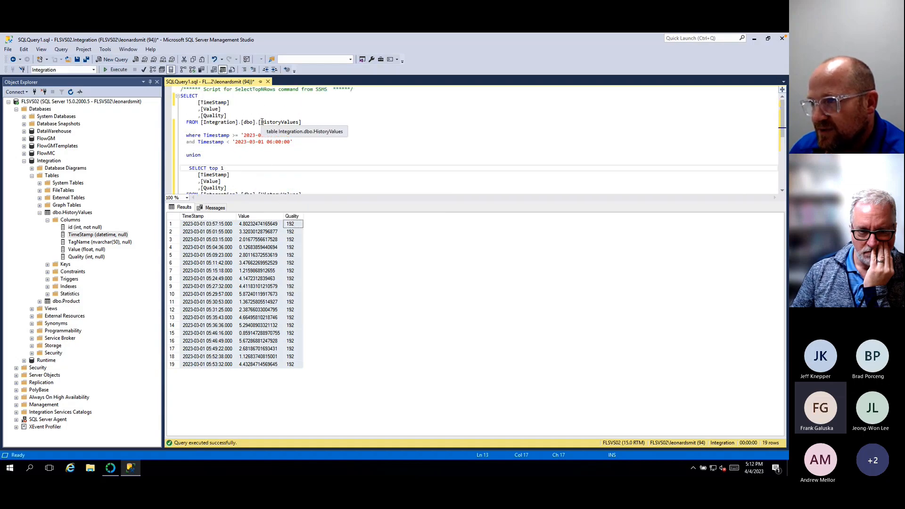
pyautogui.moveTo(260, 122); pyautogui.dragTo(201, 123)
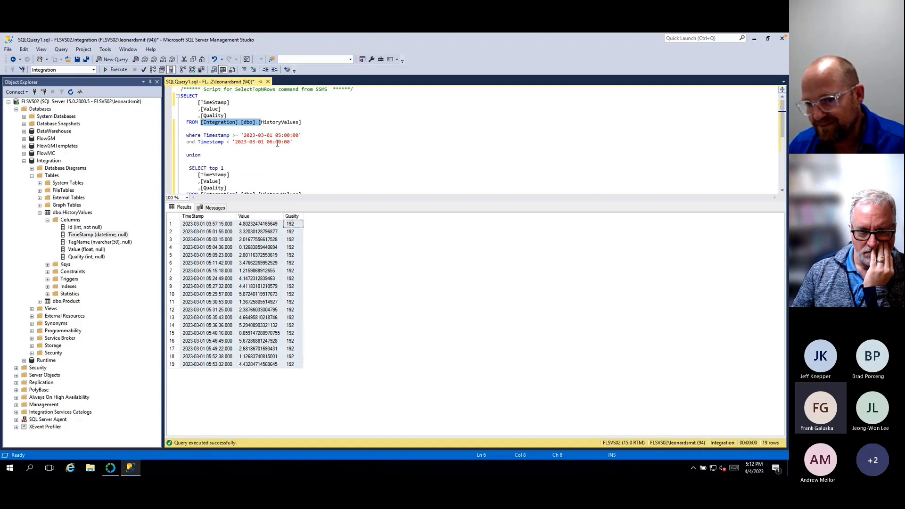
pyautogui.press('Delete')
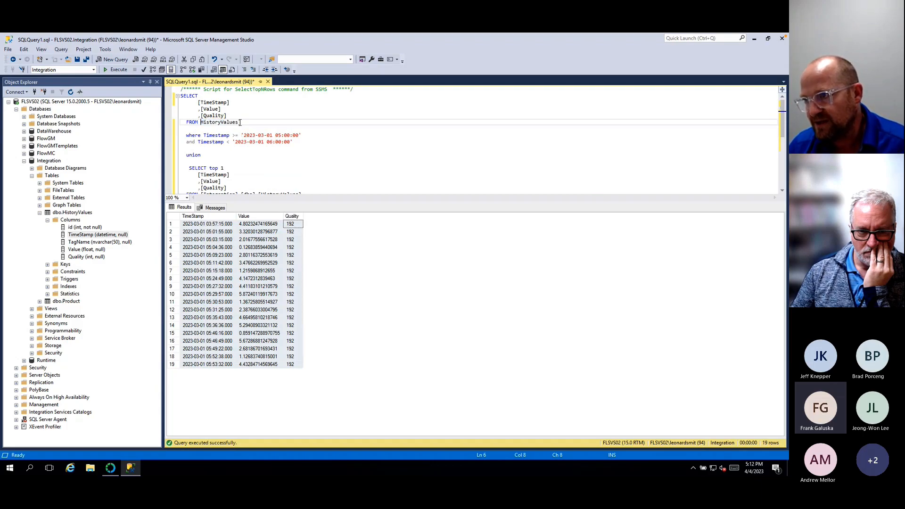
pyautogui.click(240, 123)
# Shorten the source table of the second SELECT, below the union, to HistoryValues without database and schema prefixes
pyautogui.scroll(-5, 238, 118)
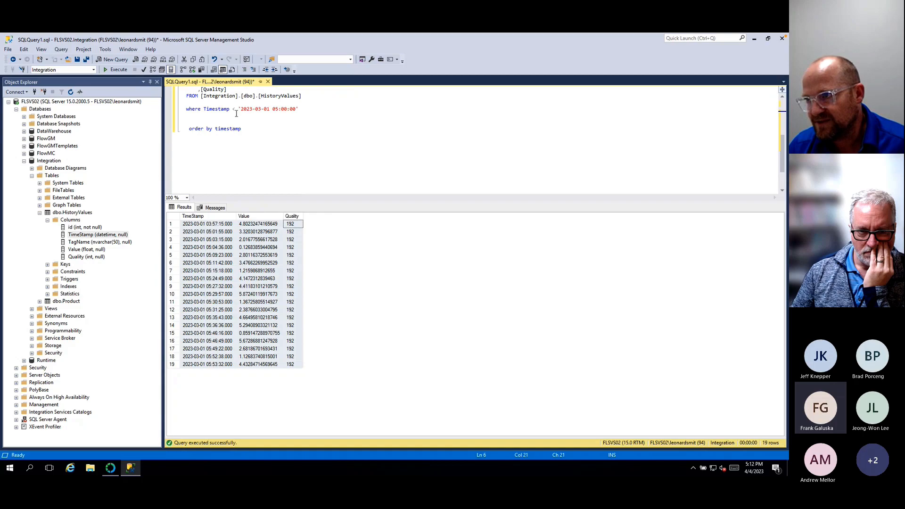
pyautogui.scroll(1, 237, 113)
pyautogui.moveTo(259, 116); pyautogui.dragTo(202, 116)
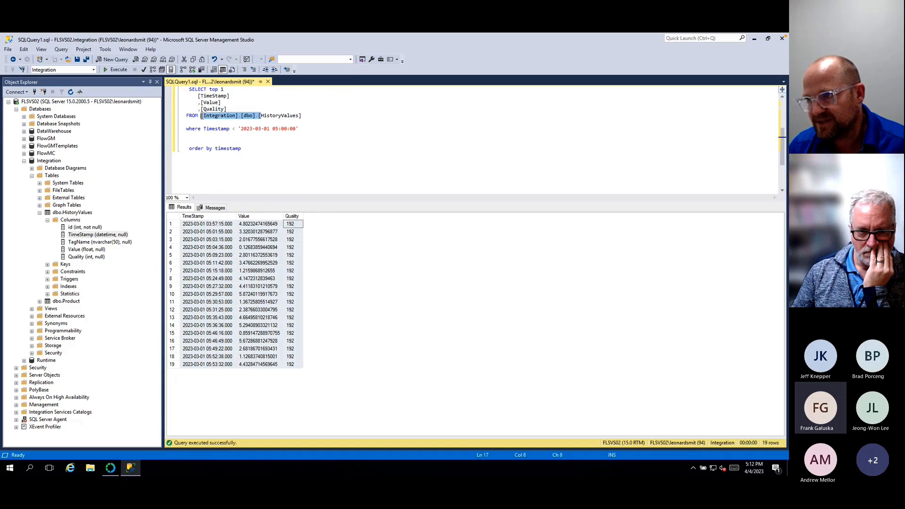
pyautogui.press('Delete')
pyautogui.click(242, 116)
pyautogui.press('BackSpace')
pyautogui.scroll(3, 252, 120)
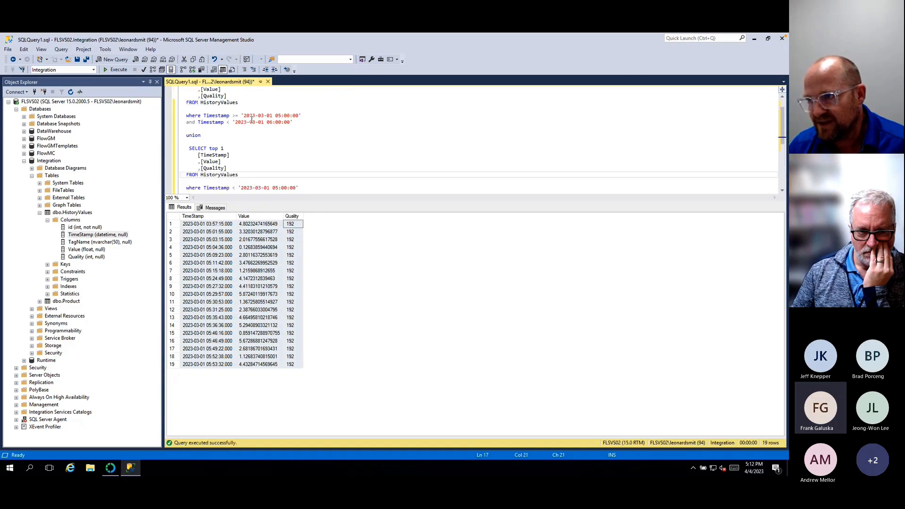
pyautogui.scroll(1, 248, 123)
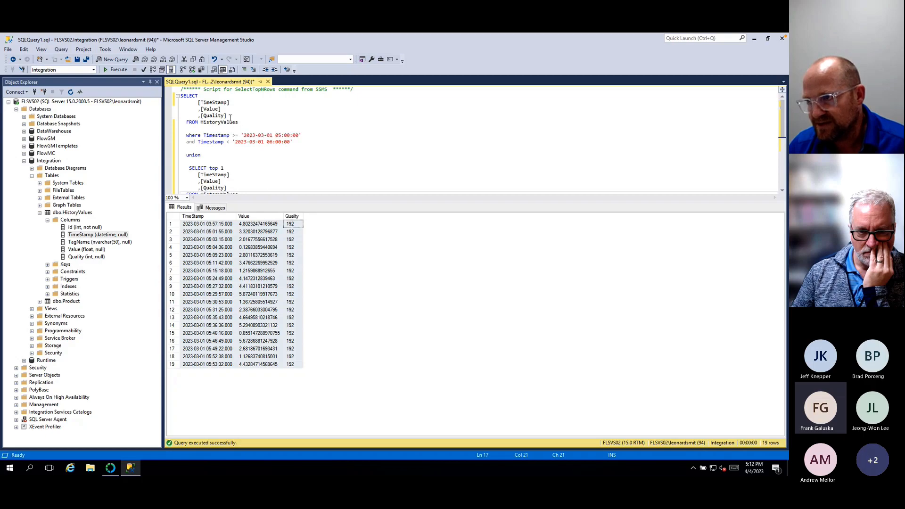
# Copy the entire union query and paste it into the Total Water Actual measure's SQL query editor in Flow
pyautogui.click(234, 119)
pyautogui.scroll(-1, 253, 125)
pyautogui.scroll(1, 272, 138)
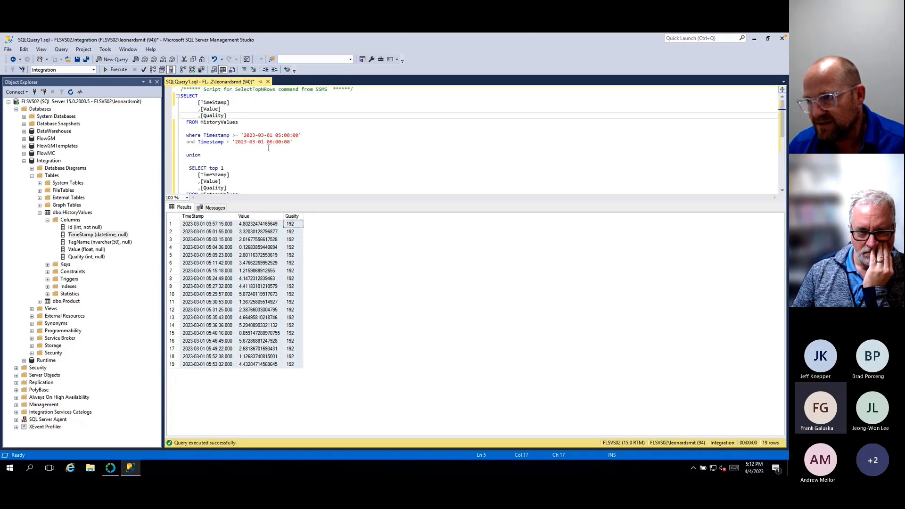
pyautogui.rightClick(278, 113)
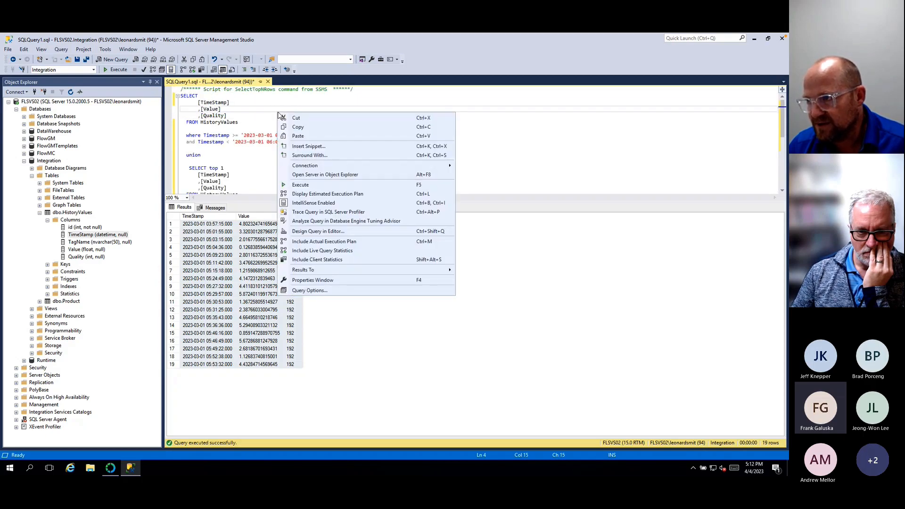
pyautogui.click(298, 130)
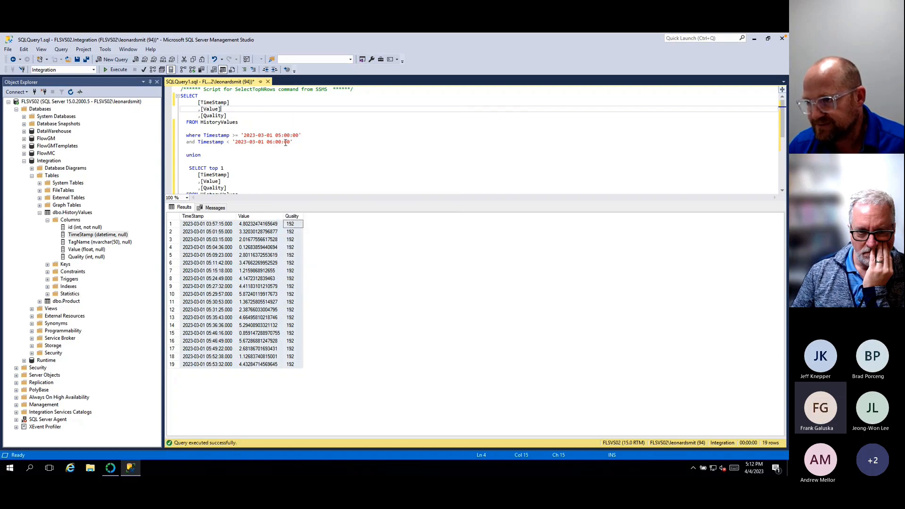
pyautogui.rightClick(271, 165)
pyautogui.click(276, 161)
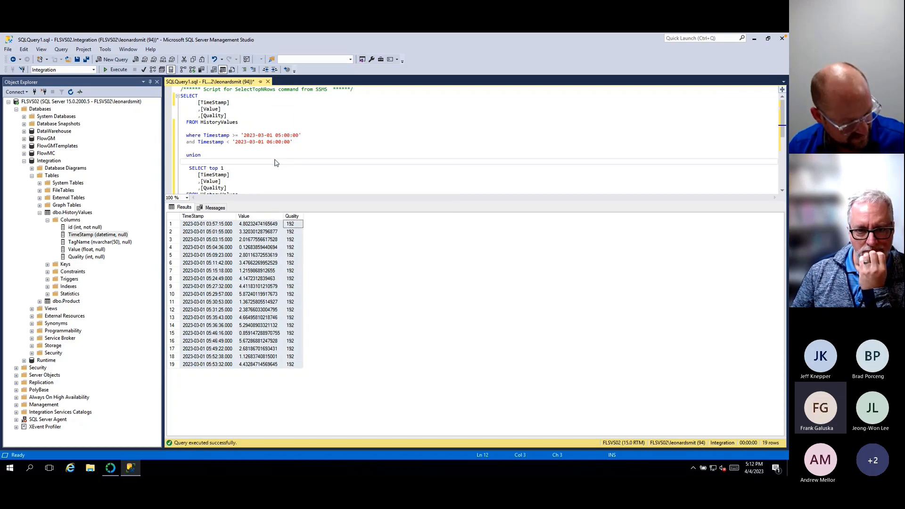
pyautogui.hotkey('ctrl', 'a')
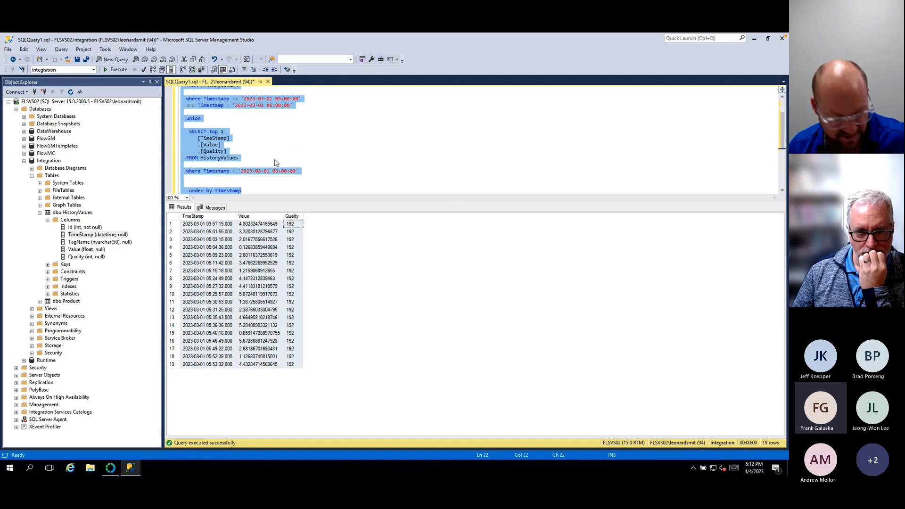
pyautogui.click(110, 468)
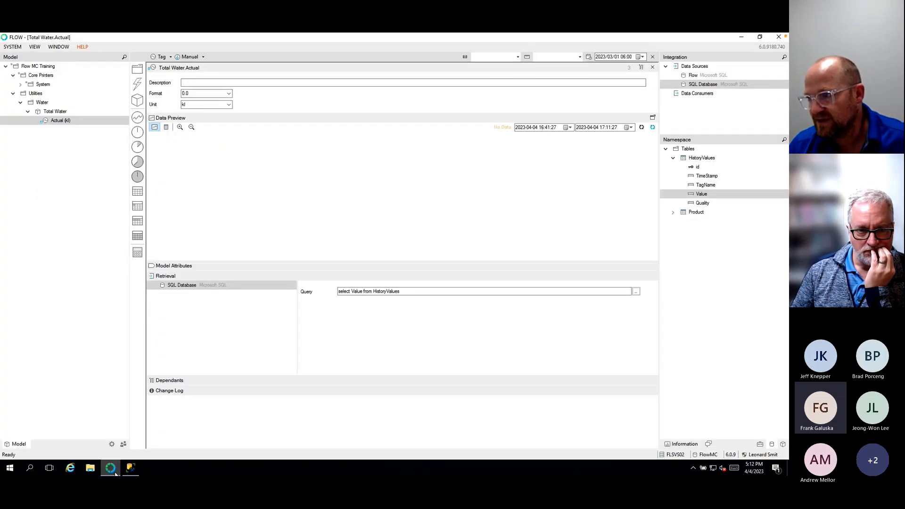
pyautogui.click(637, 292)
pyautogui.hotkey('ctrl', 'v')
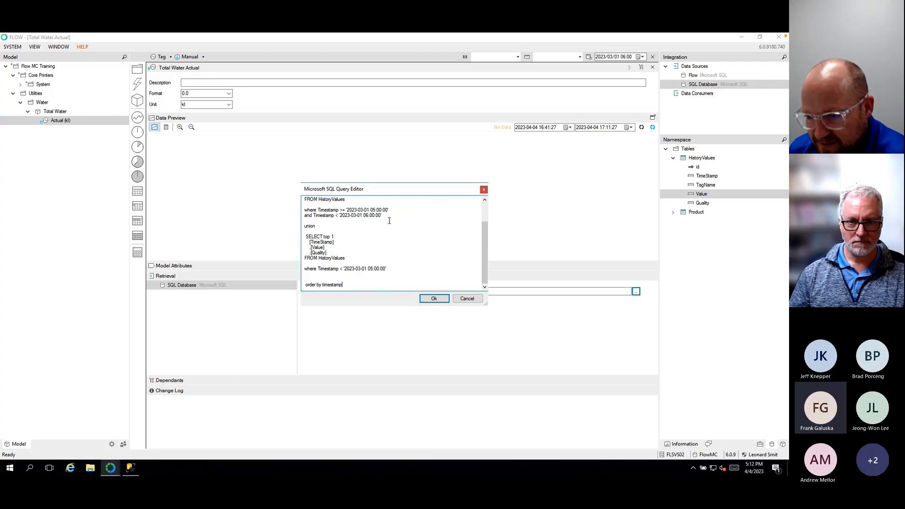
# Compare the pasted query with the original in SQL Server Management Studio, and examine its timestamp filters back in Flow
pyautogui.click(130, 467)
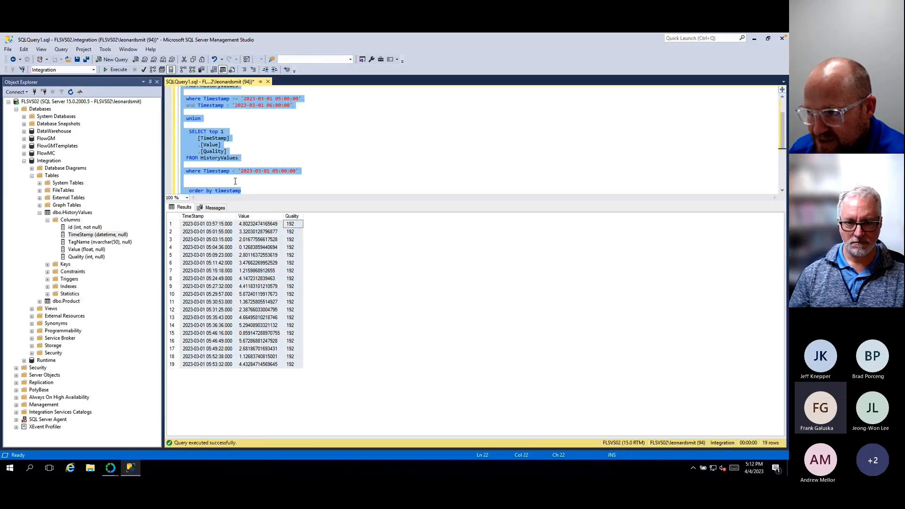
pyautogui.click(236, 183)
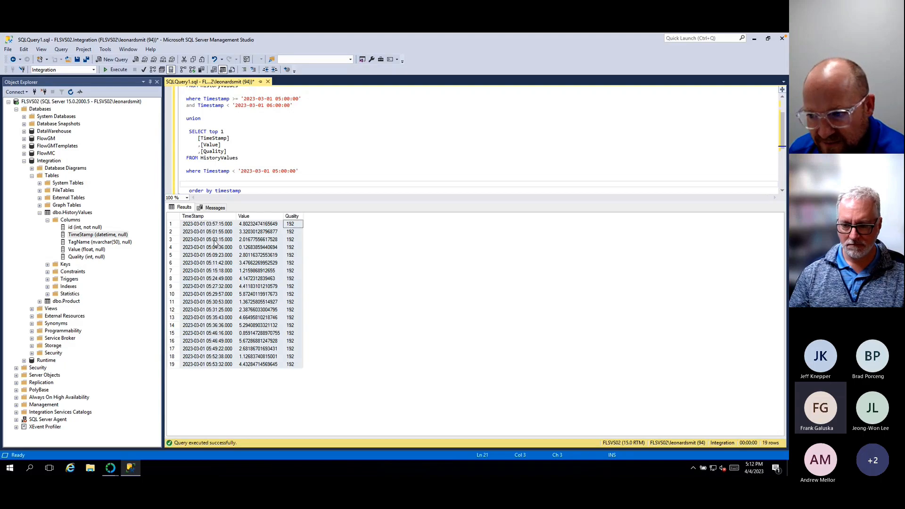
pyautogui.moveTo(111, 468)
pyautogui.click(144, 444)
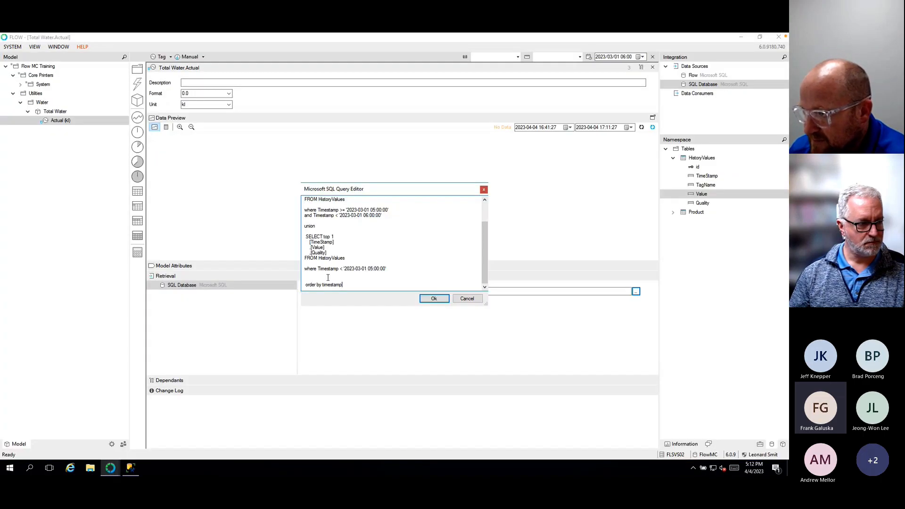
pyautogui.moveTo(347, 210); pyautogui.dragTo(386, 209)
pyautogui.click(382, 248)
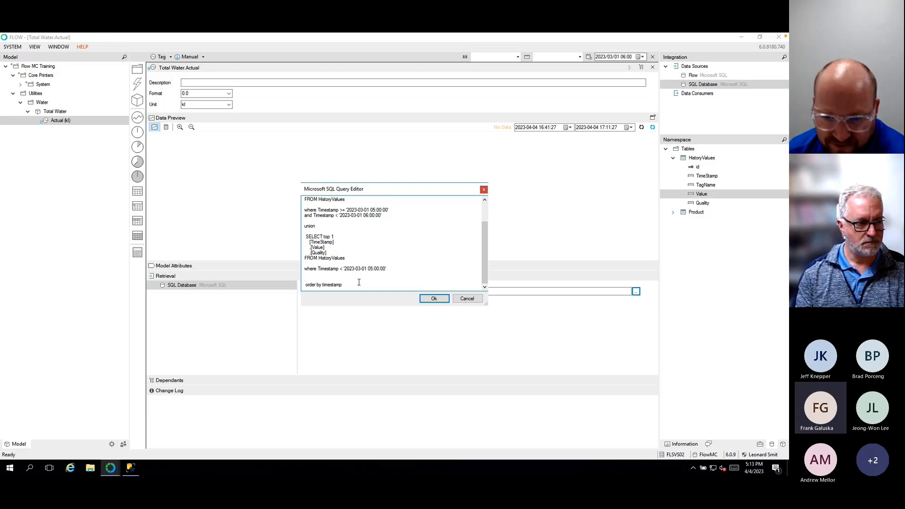
pyautogui.scroll(1, 359, 283)
pyautogui.scroll(1, 359, 282)
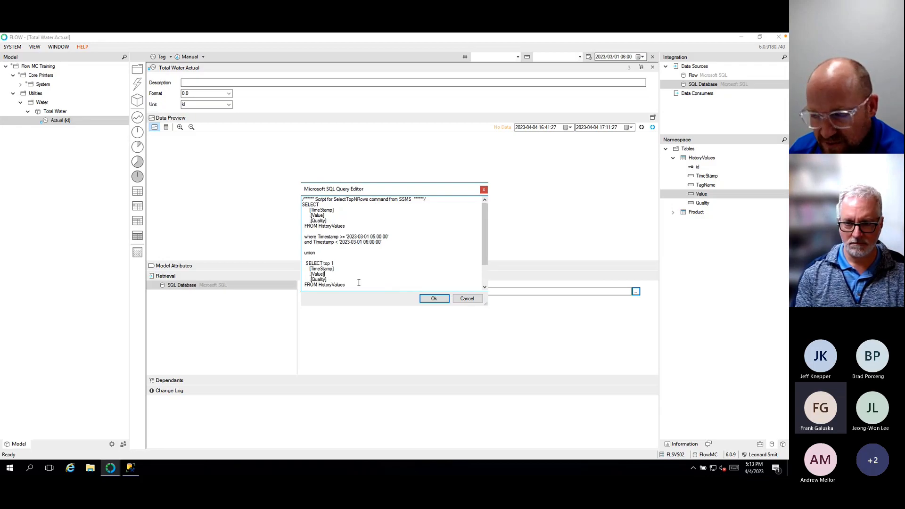
pyautogui.scroll(-1, 359, 282)
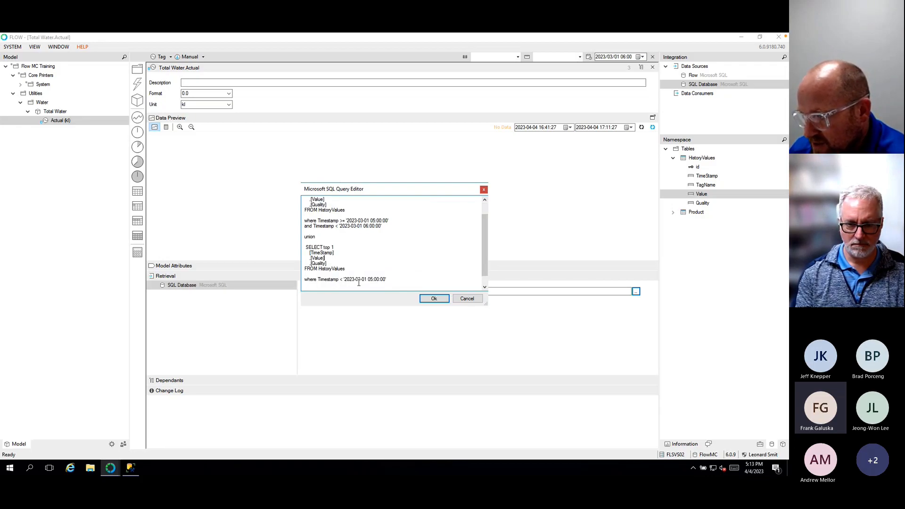
# Replace the first SELECT's hard-coded start and end timestamps with the placeholders [PeriodStart] and [PeriodEnd]
pyautogui.click(390, 220)
pyautogui.moveTo(386, 220); pyautogui.dragTo(344, 220)
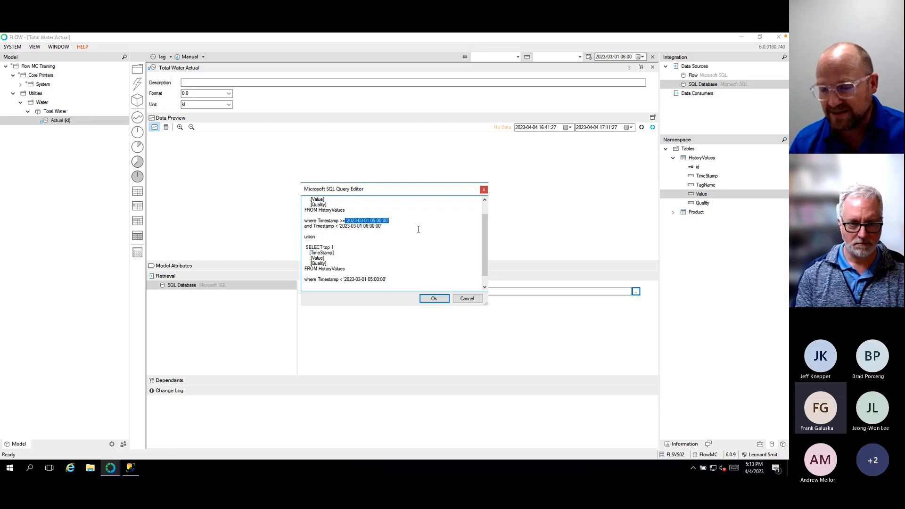
pyautogui.write('[')
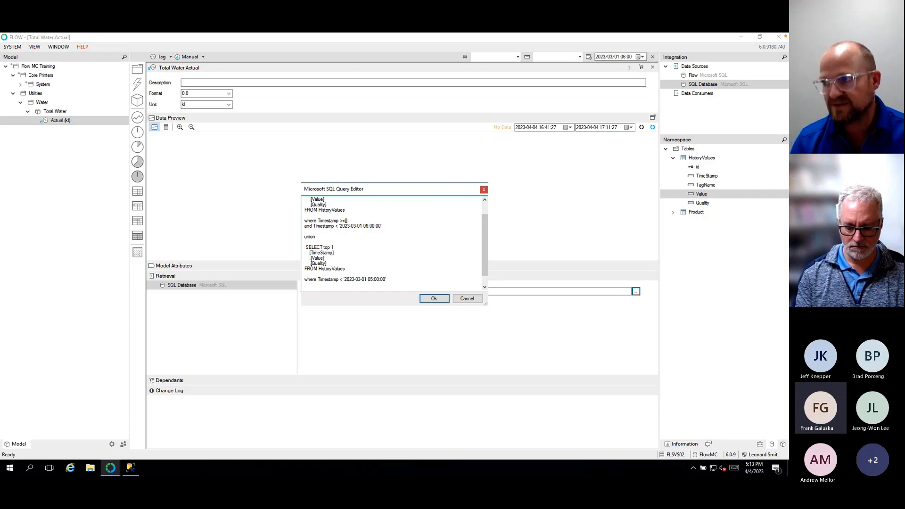
pyautogui.write('Perio')
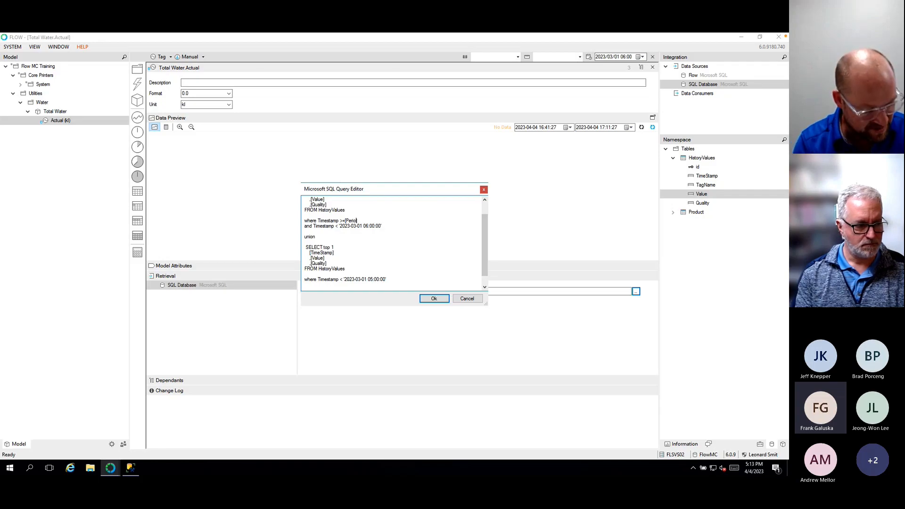
pyautogui.write('dStart]')
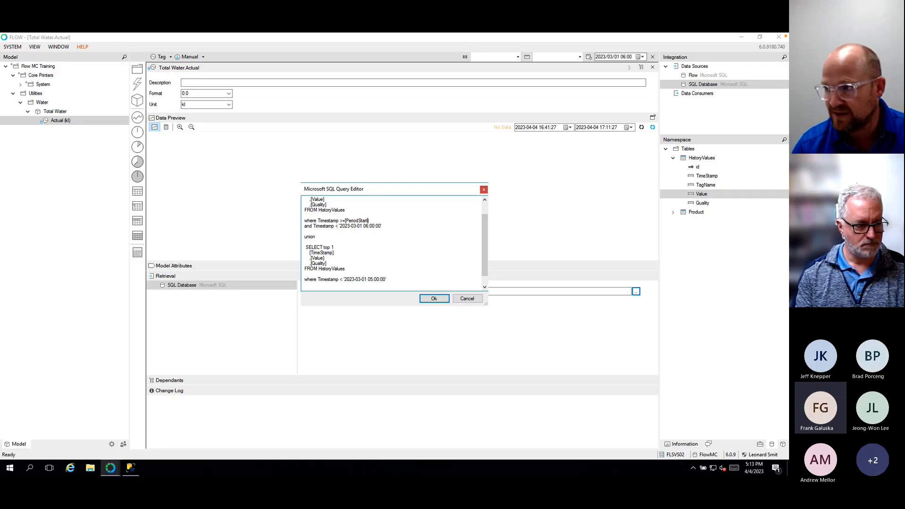
pyautogui.moveTo(383, 227); pyautogui.dragTo(338, 226)
pyautogui.write('[')
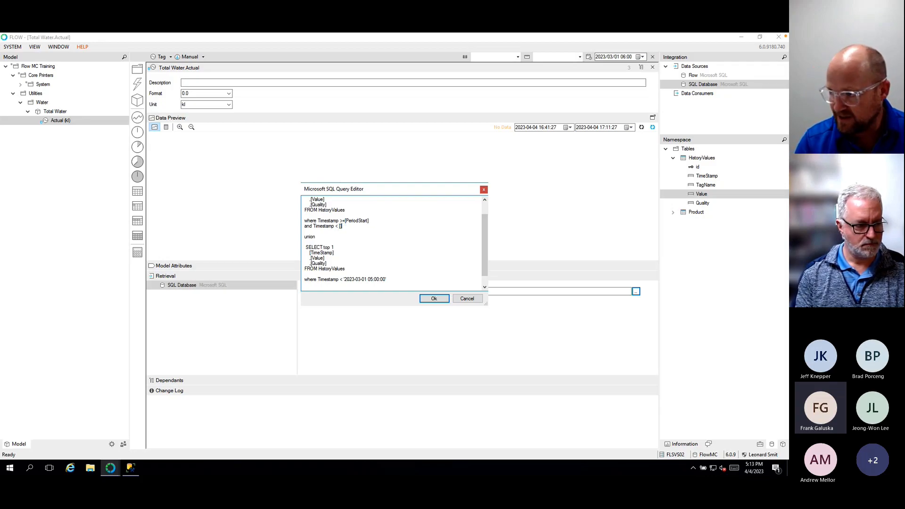
pyautogui.write('PeriodEnd]')
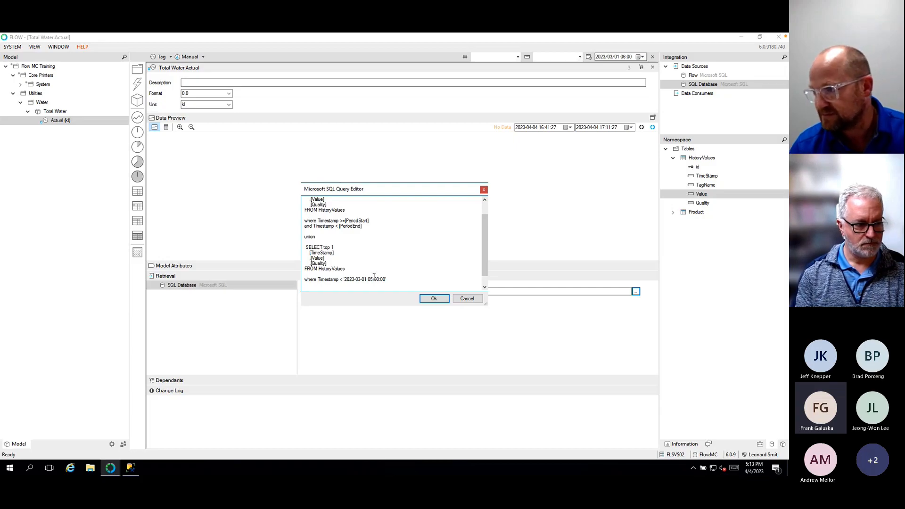
# Replace the hard-coded timestamp in the where clause of the second SELECT, below the union
pyautogui.scroll(-1, 375, 277)
pyautogui.moveTo(388, 268); pyautogui.dragTo(343, 269)
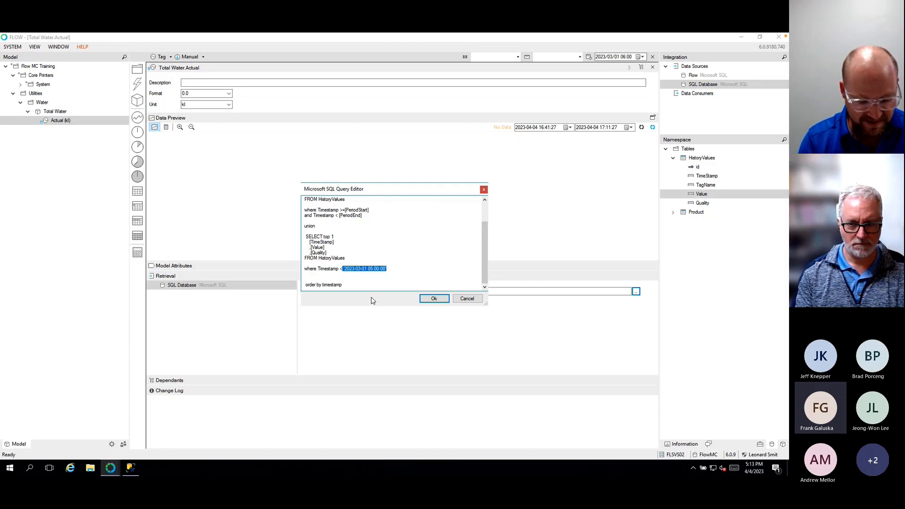
# Replace the fixed date in the second SELECT's where clause of the union query with [PeriodStart]
pyautogui.write('[P')
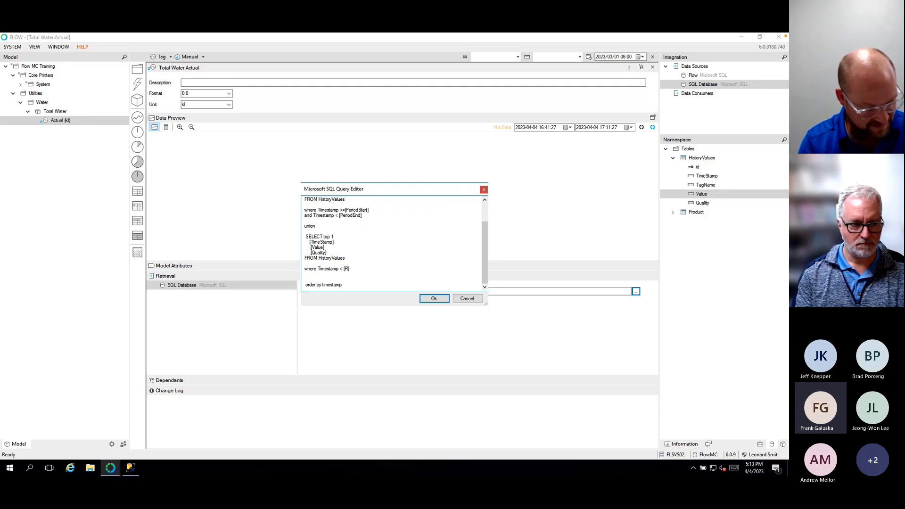
pyautogui.write('eriod')
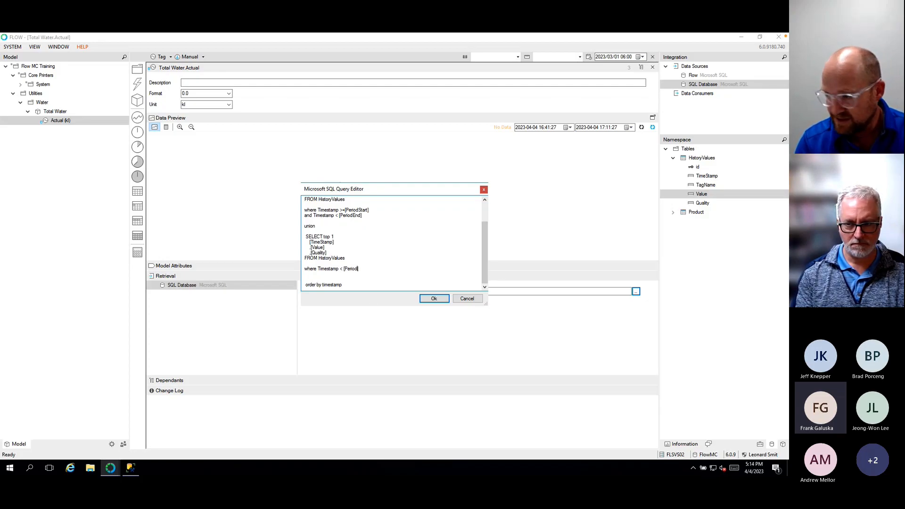
pyautogui.write('Start')
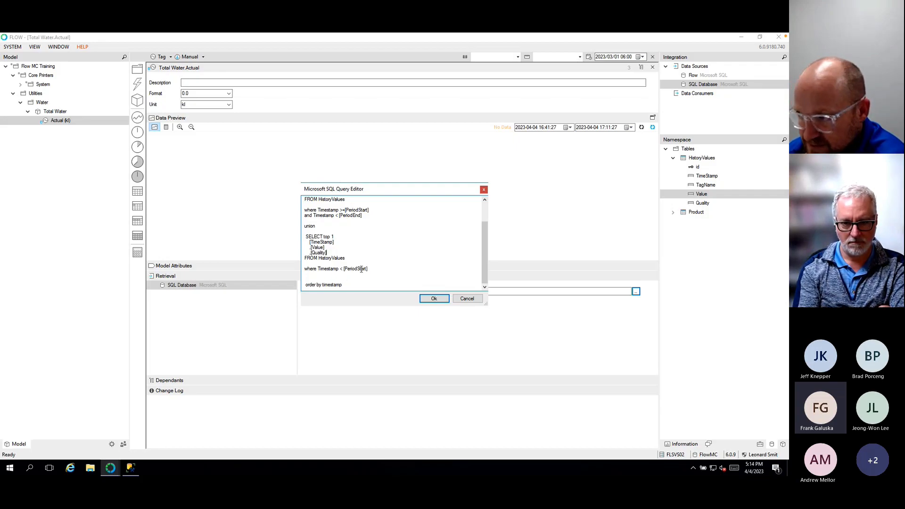
# Delete the script comment line above the first SELECT and accept the SQL query
pyautogui.scroll(2, 361, 269)
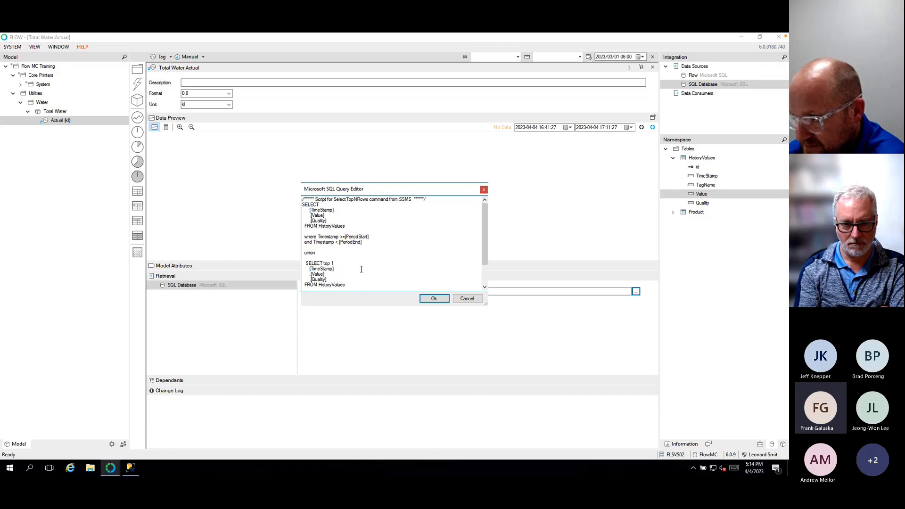
pyautogui.moveTo(427, 199); pyautogui.dragTo(259, 198)
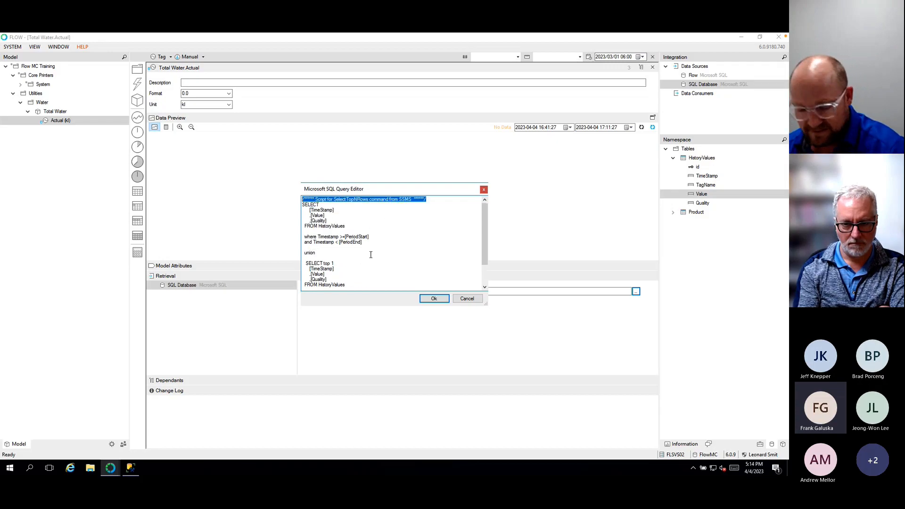
pyautogui.press('Delete')
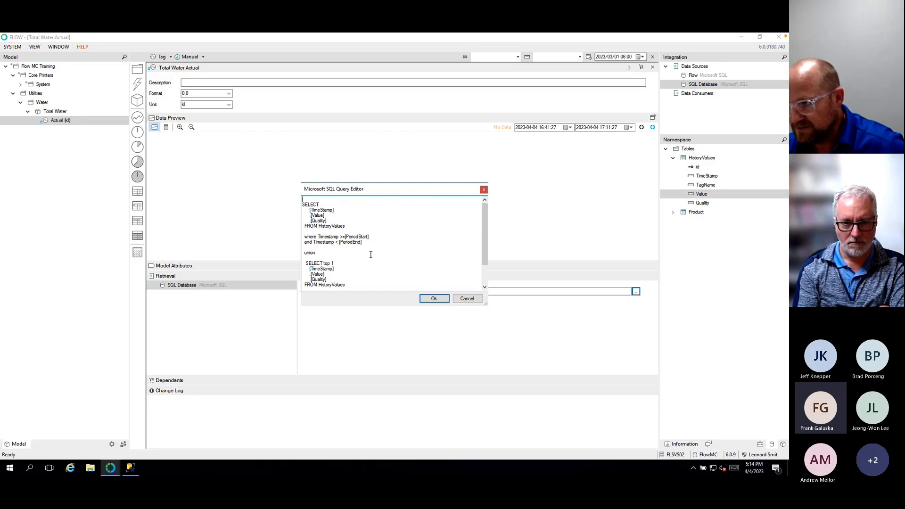
pyautogui.click(434, 299)
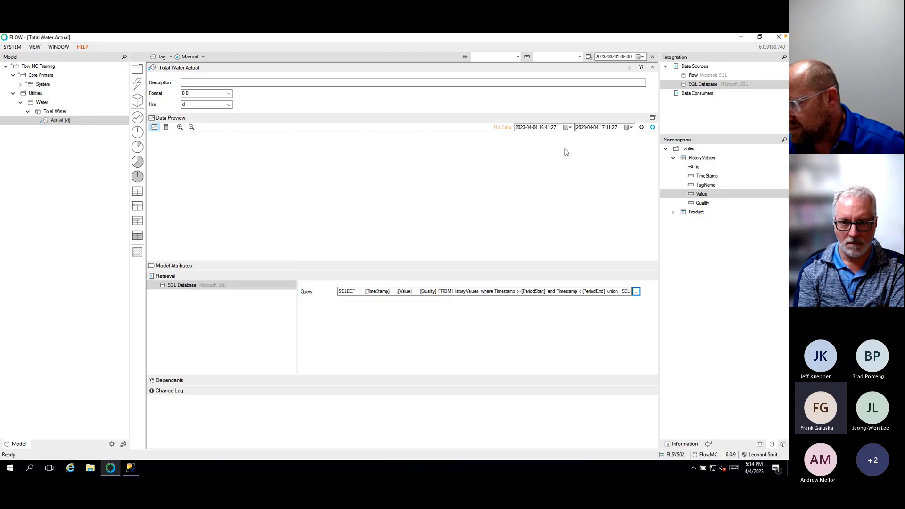
pyautogui.click(641, 128)
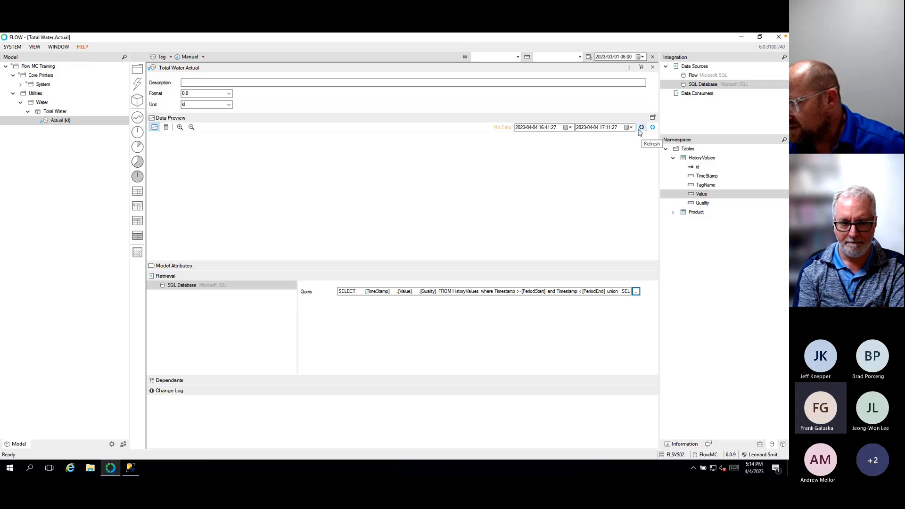
pyautogui.click(535, 128)
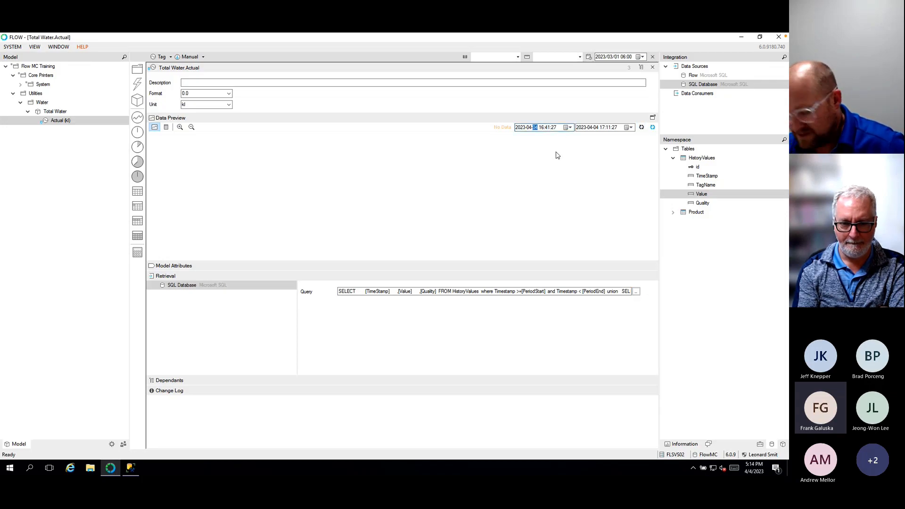
pyautogui.write('2')
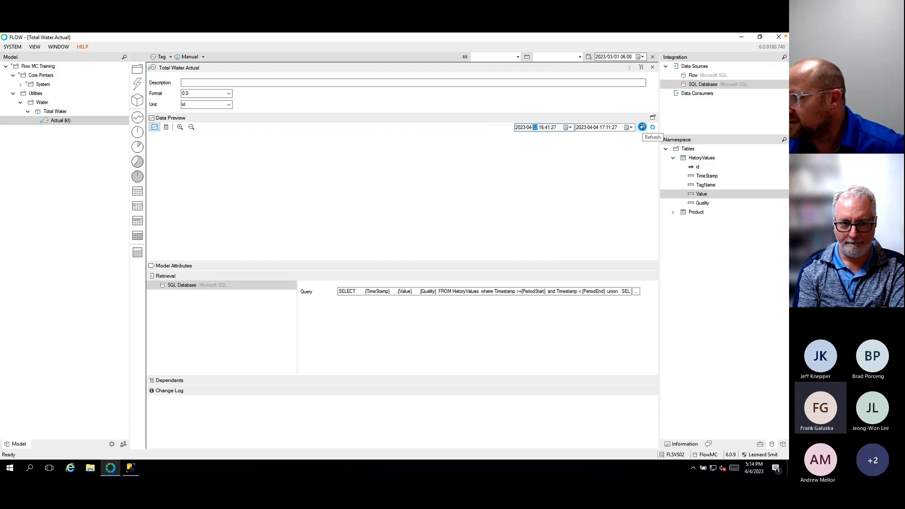
pyautogui.click(641, 127)
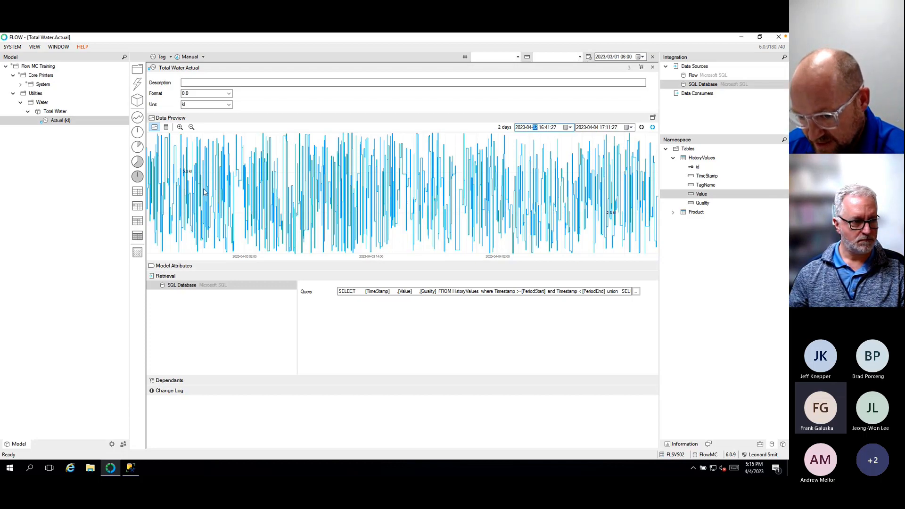
# Add an hourly measure beneath the Actual (kl) tag of Total Water and name it Hourly
pyautogui.click(72, 122)
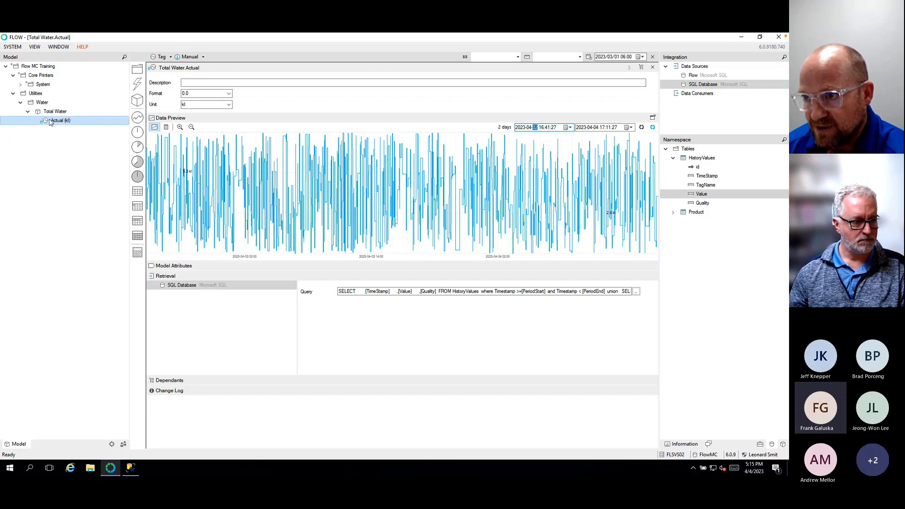
pyautogui.click(50, 121)
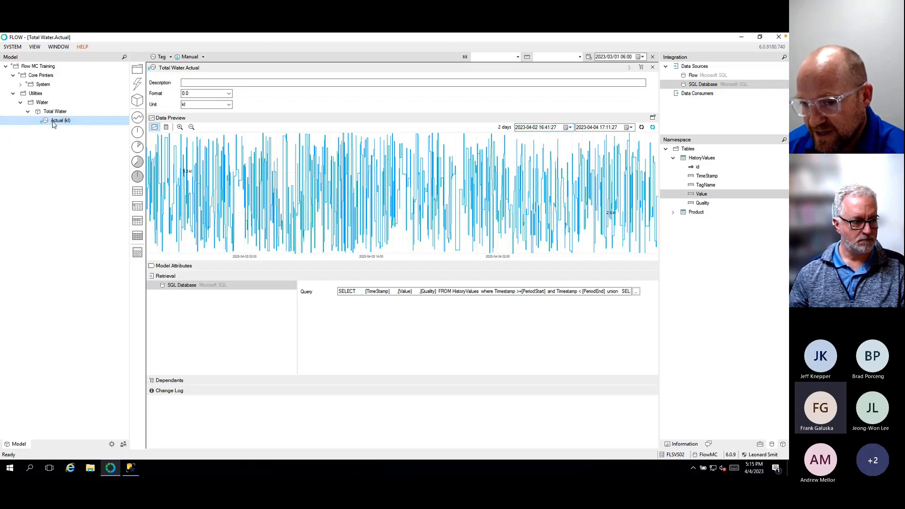
pyautogui.click(141, 150)
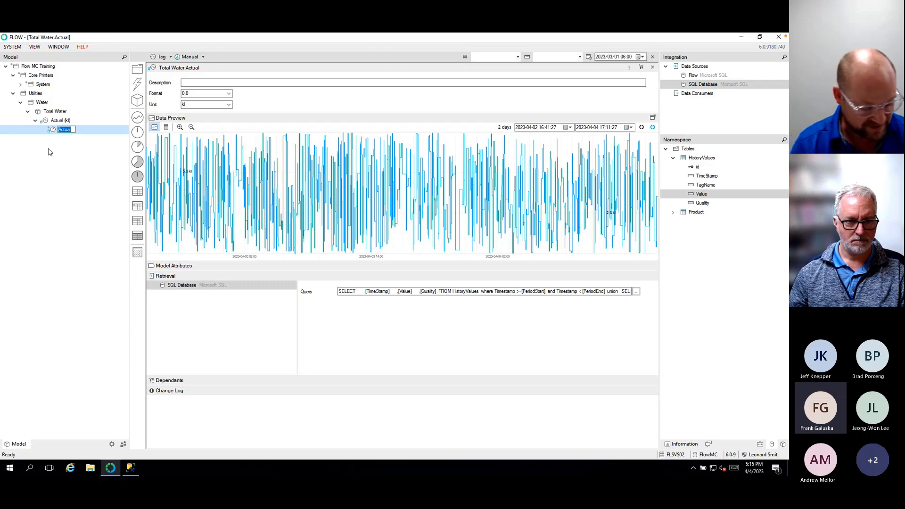
pyautogui.write('Hour')
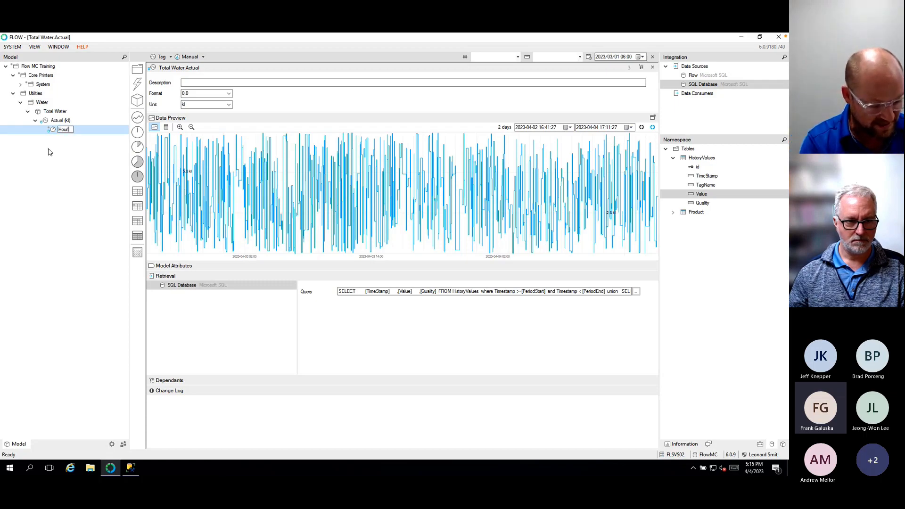
pyautogui.write('ly')
pyautogui.press('Return')
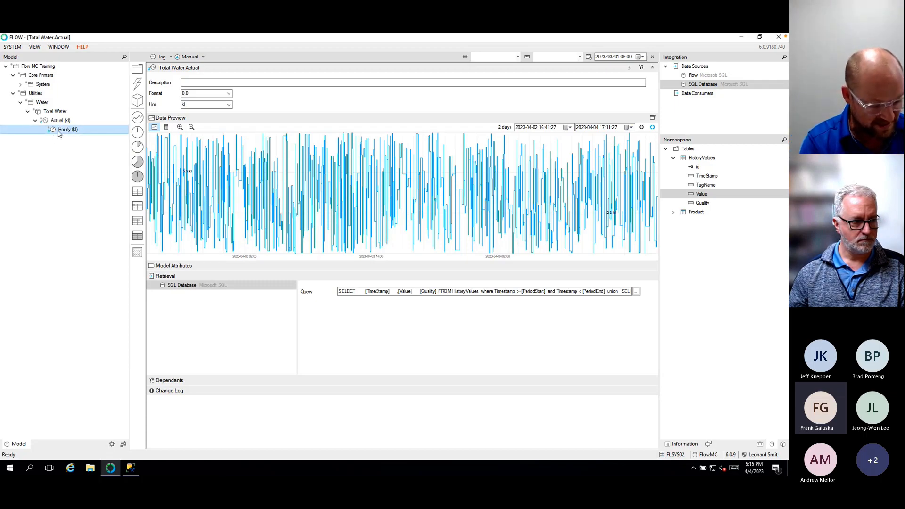
# Open the Hourly measure's retrieval settings and check the main water meter's tag aggregation in the Excel KPI definition workbook
pyautogui.click(60, 130)
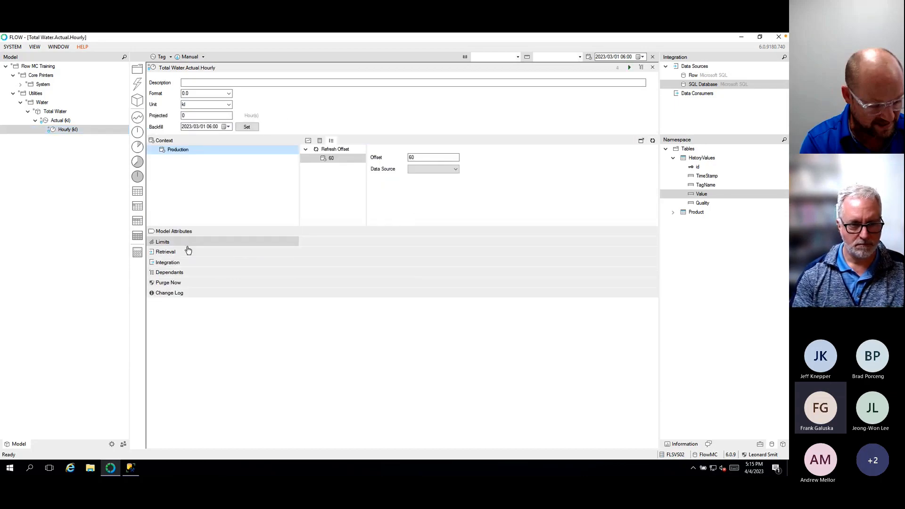
pyautogui.click(188, 249)
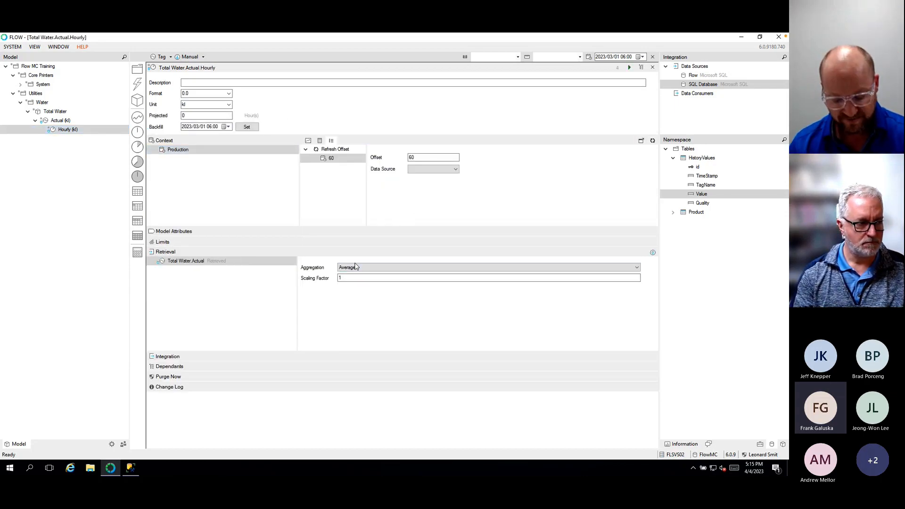
pyautogui.hotkey('ctrl', 'Left')
pyautogui.hotkey('ctrl', 'Right')
pyautogui.hotkey('ctrl', 'Right')
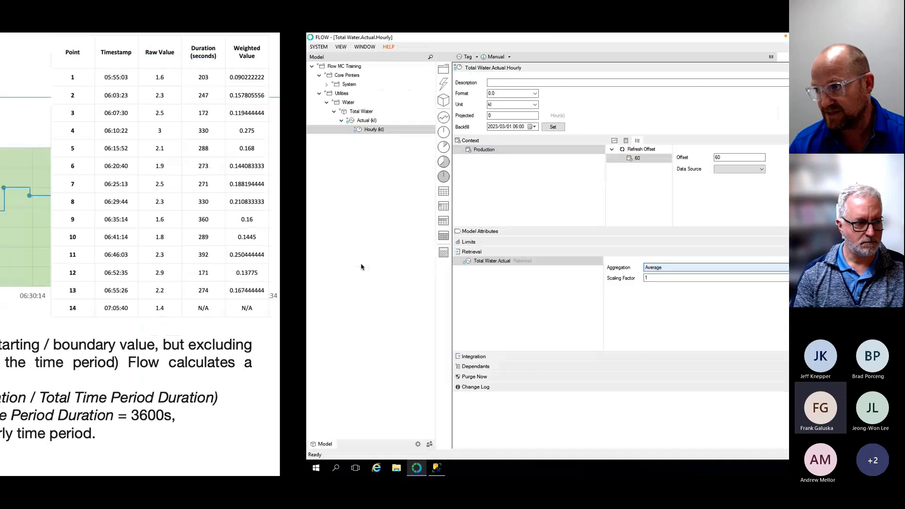
pyautogui.hotkey('ctrl', 'Right')
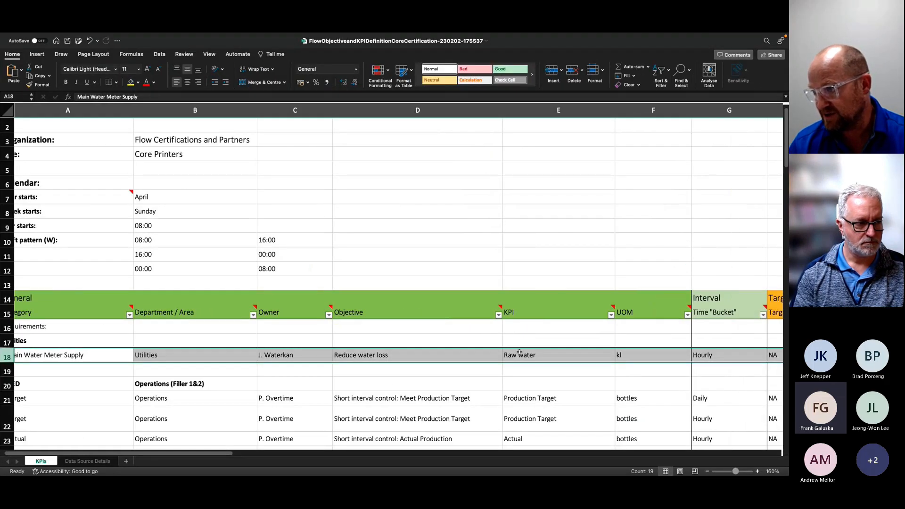
pyautogui.moveTo(233, 448); pyautogui.dragTo(461, 448)
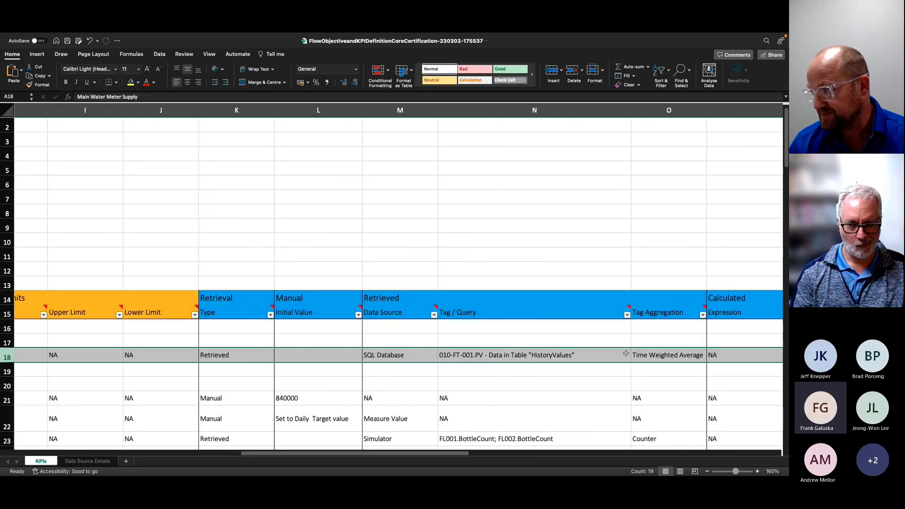
pyautogui.hotkey('ctrl', 'Left')
pyautogui.hotkey('ctrl', 'Left')
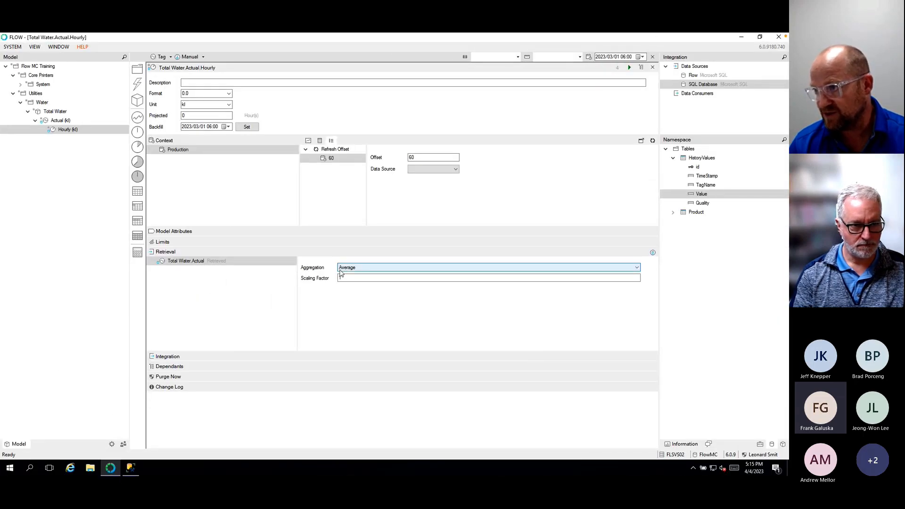
# Start the Hourly measure with Average aggregation in FLOW and refresh its production chart
pyautogui.click(629, 68)
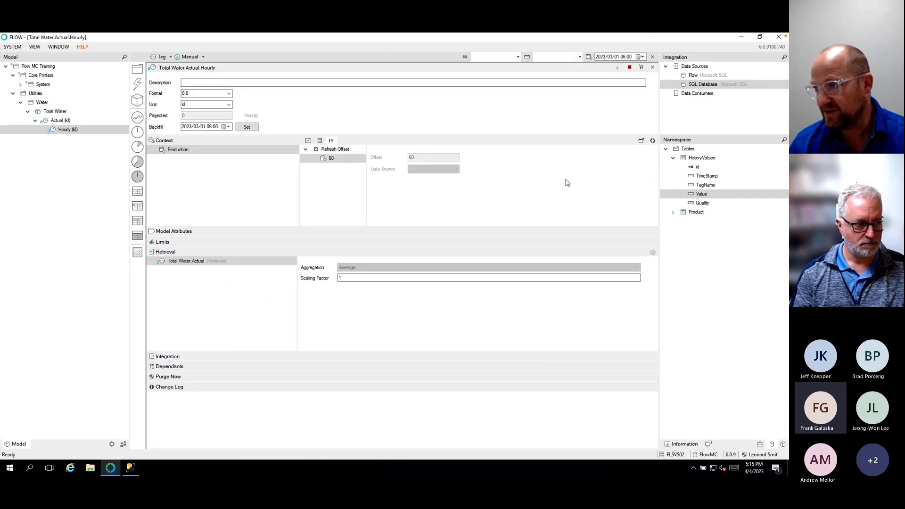
pyautogui.click(309, 141)
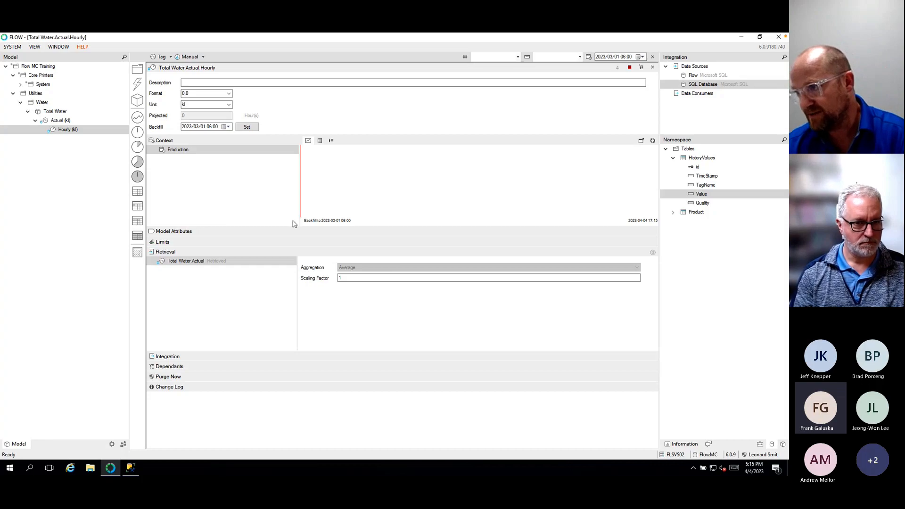
pyautogui.click(654, 142)
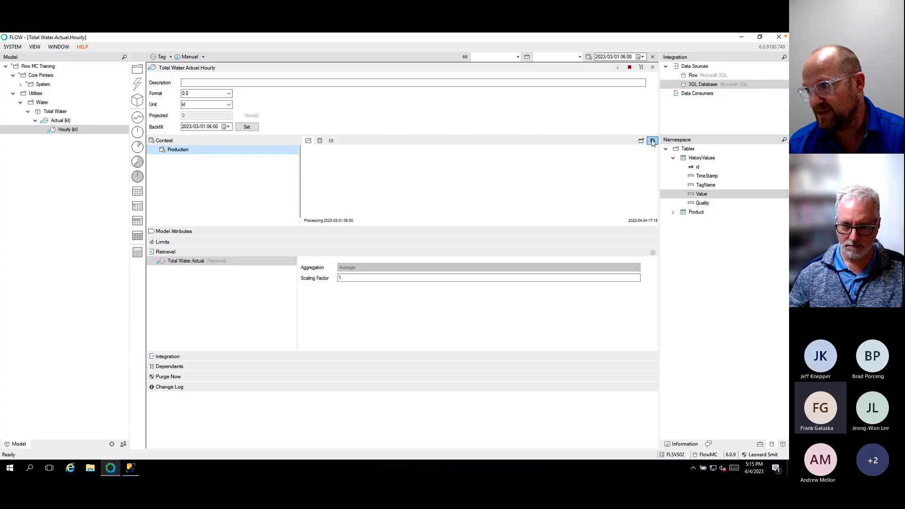
# Show the Hourly production data as a table and review the rows for the most recent hourly periods
pyautogui.click(320, 141)
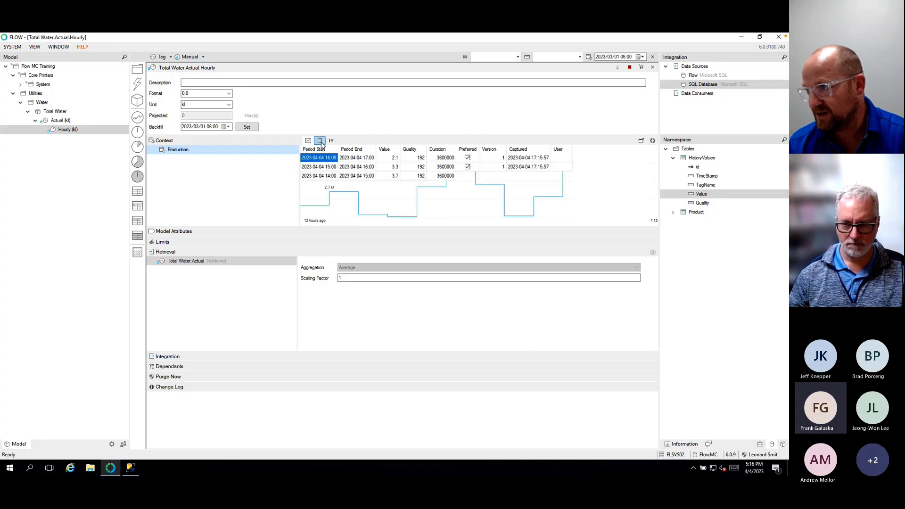
pyautogui.moveTo(395, 163); pyautogui.dragTo(537, 164)
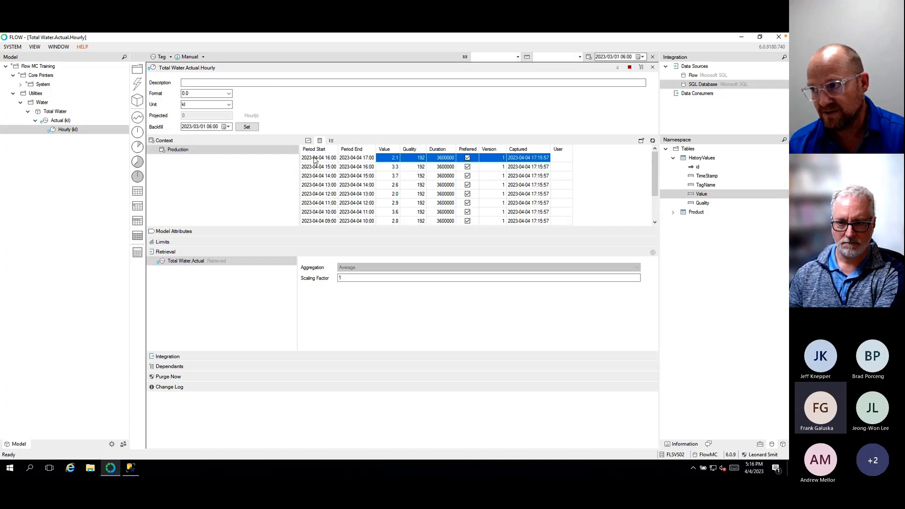
pyautogui.moveTo(314, 160); pyautogui.dragTo(541, 160)
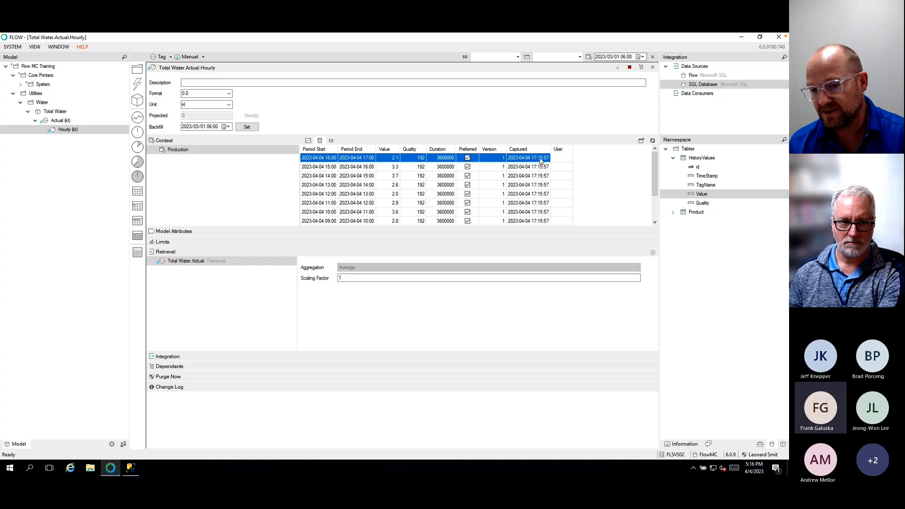
pyautogui.moveTo(314, 168); pyautogui.dragTo(521, 169)
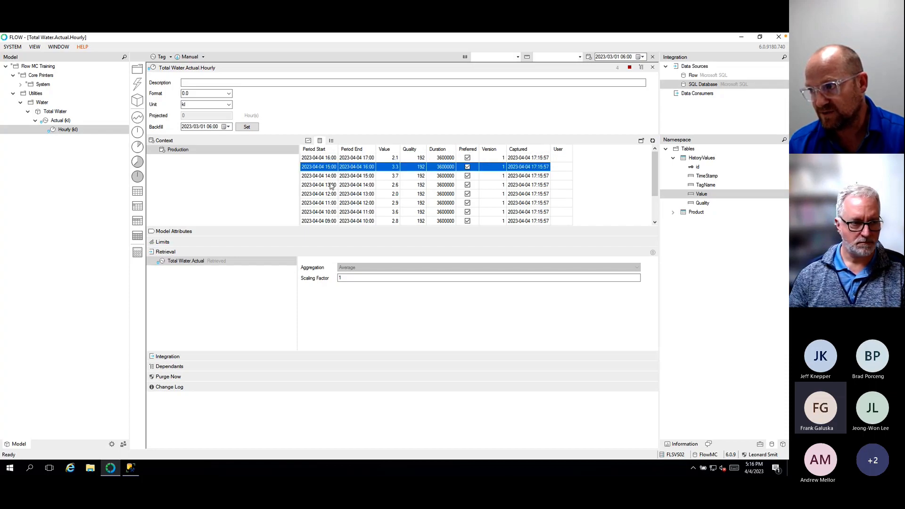
pyautogui.press('Down')
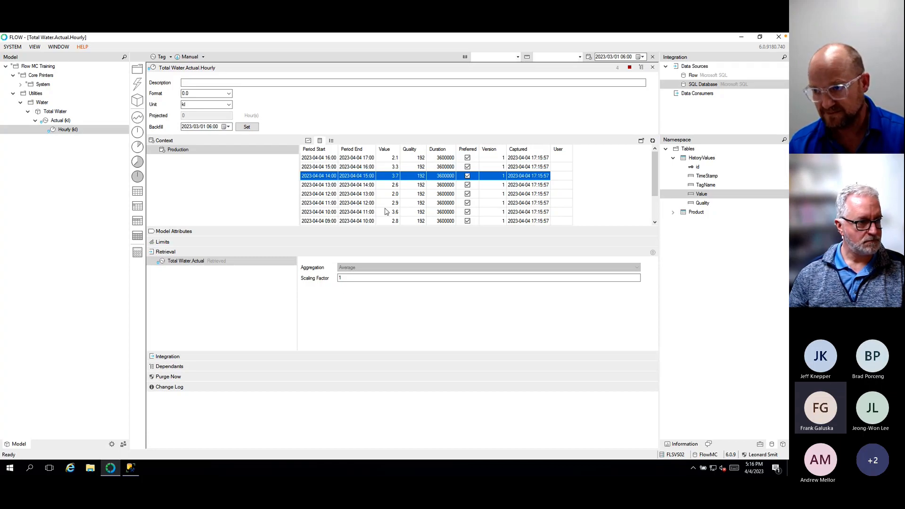
# Check the further columns of the main water meter row in the Excel KPI definition workbook
pyautogui.hotkey('ctrl', 'Right')
pyautogui.hotkey('ctrl', 'Right')
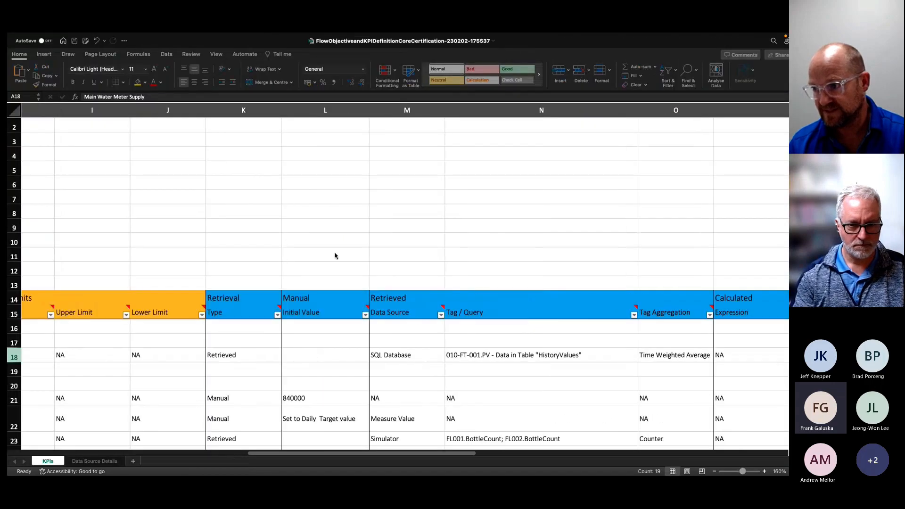
pyautogui.moveTo(274, 457); pyautogui.dragTo(425, 461)
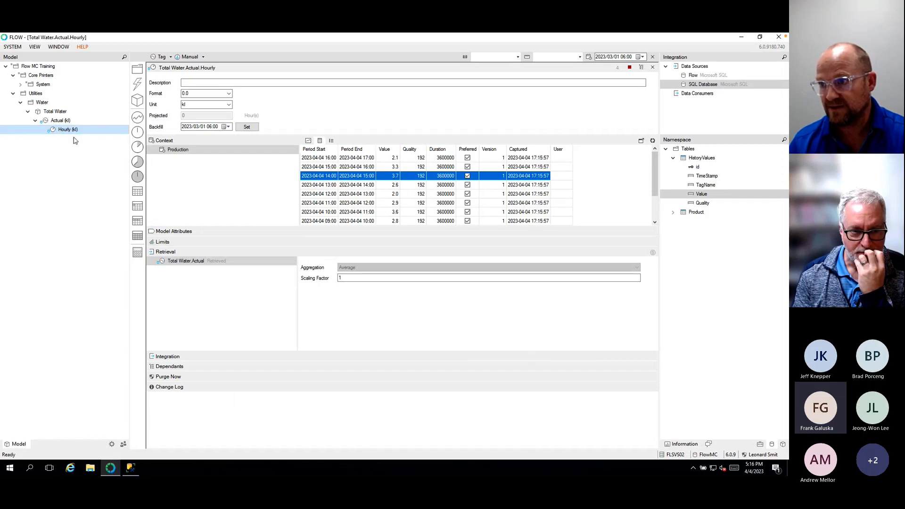
# Add an aggregated shift-based measure named Shiftly under the Hourly measure of Total Water's Actual
pyautogui.click(138, 162)
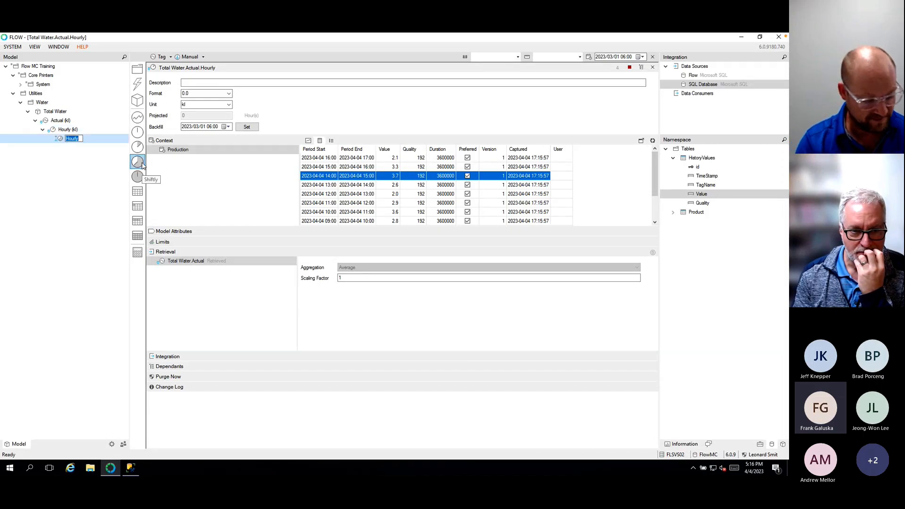
pyautogui.write('Sh')
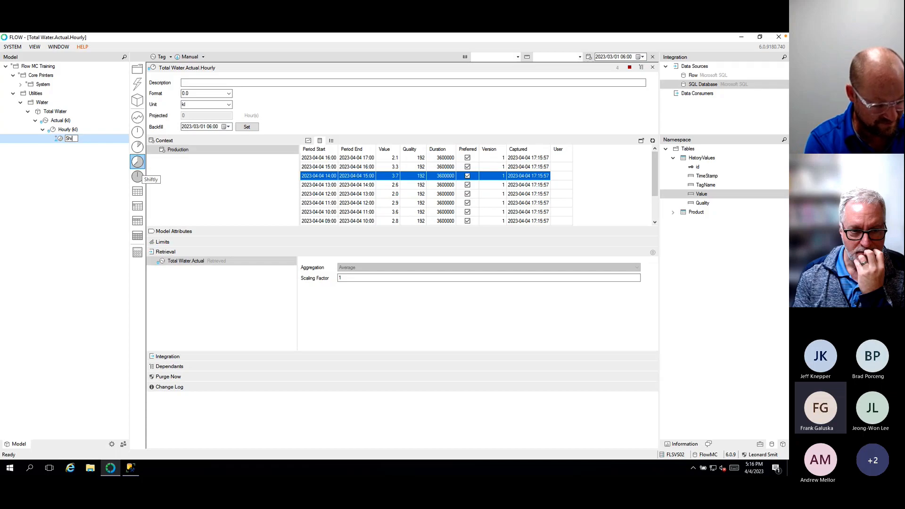
pyautogui.write('iftly')
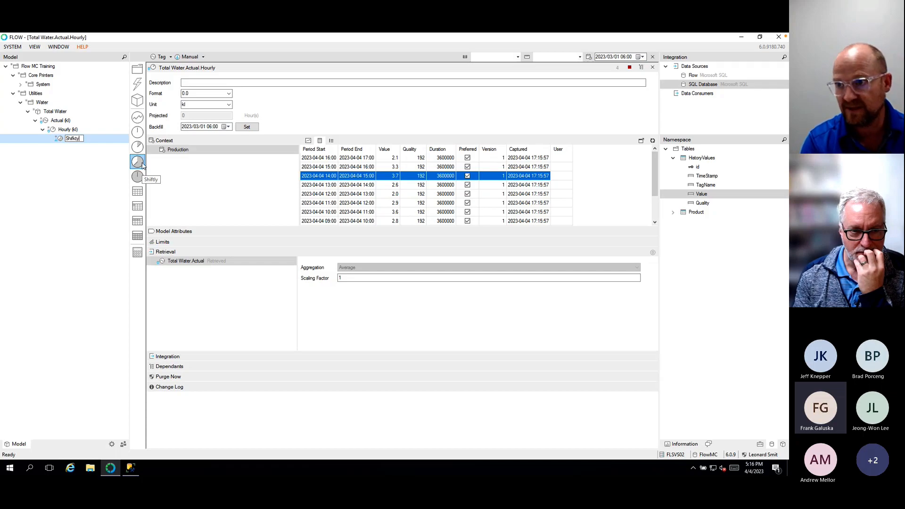
pyautogui.press('BackSpace')
pyautogui.press('BackSpace')
pyautogui.press('BackSpace')
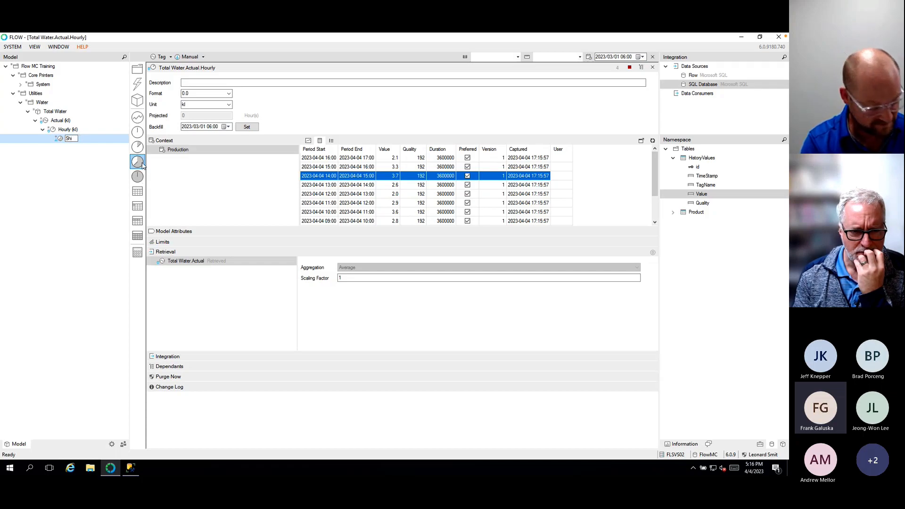
pyautogui.write('fty')
pyautogui.press('Return')
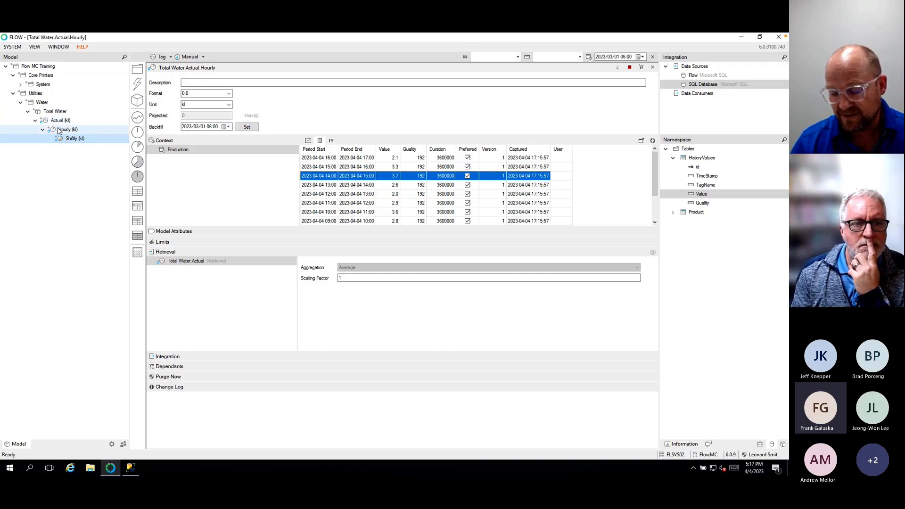
# Add an aggregated daily measure named Daily under the Hourly measure
pyautogui.click(139, 177)
pyautogui.write('Dai')
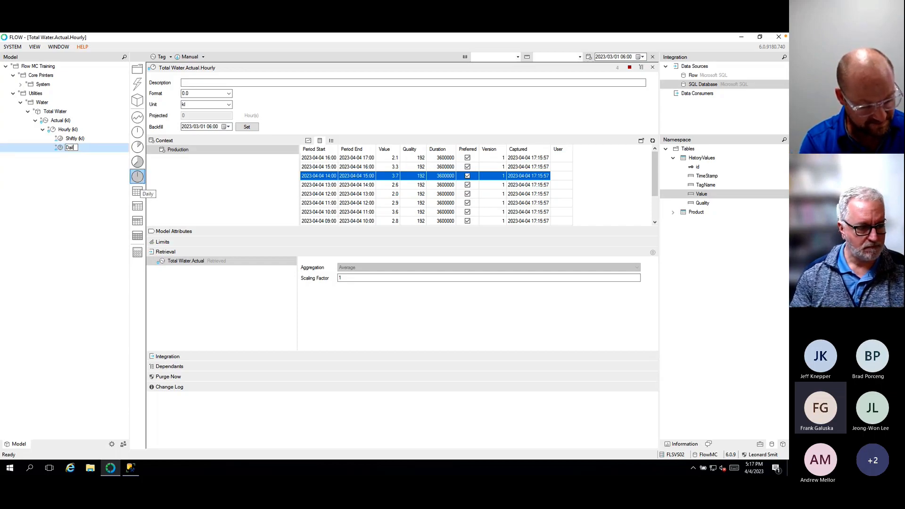
pyautogui.write('ly')
pyautogui.press('Return')
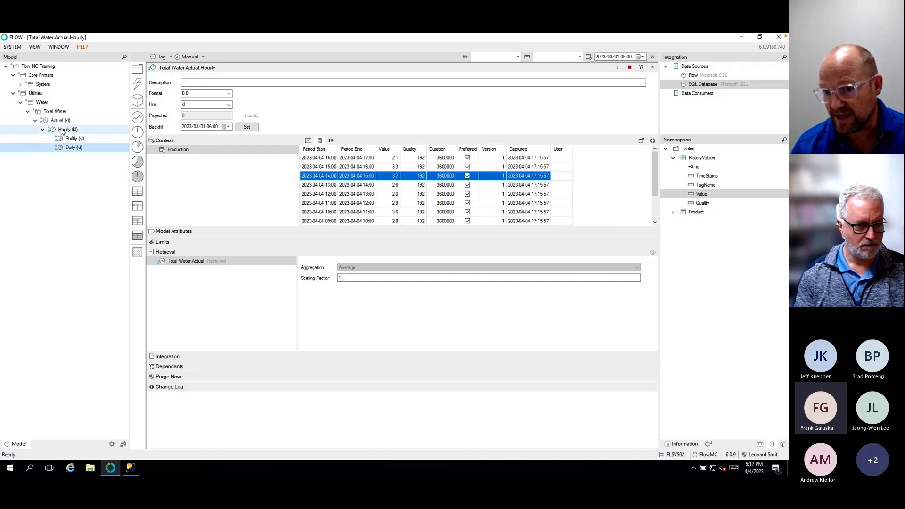
# Add a shift-to-date measure named STD under the Hourly measure and start Hourly together with its aggregated measures
pyautogui.moveTo(61, 129); pyautogui.dragTo(139, 149)
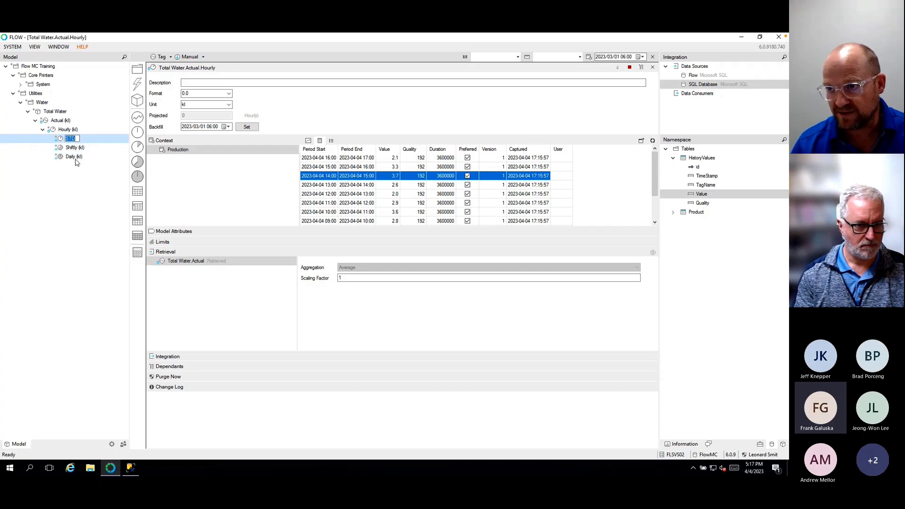
pyautogui.rightClick(66, 130)
pyautogui.click(81, 172)
pyautogui.click(419, 282)
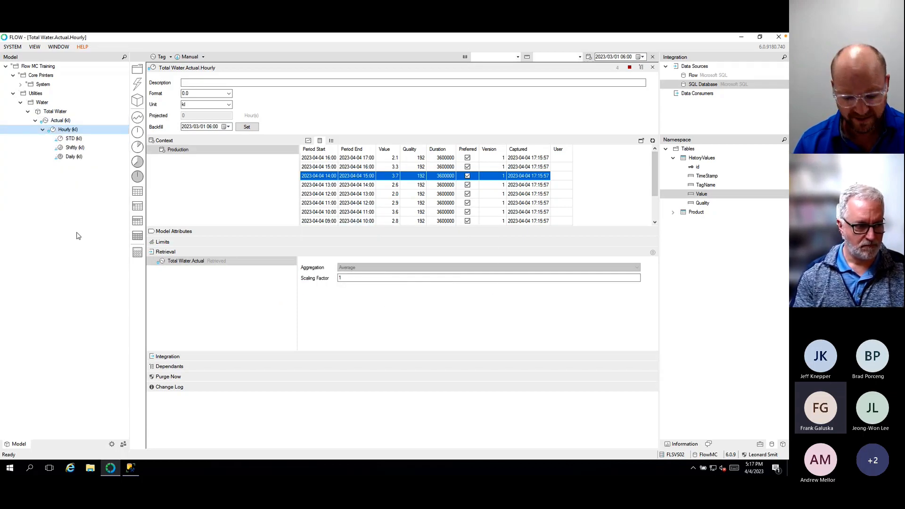
# Open the Daily measure, show its production data as a table and review the period start and end times
pyautogui.click(67, 158)
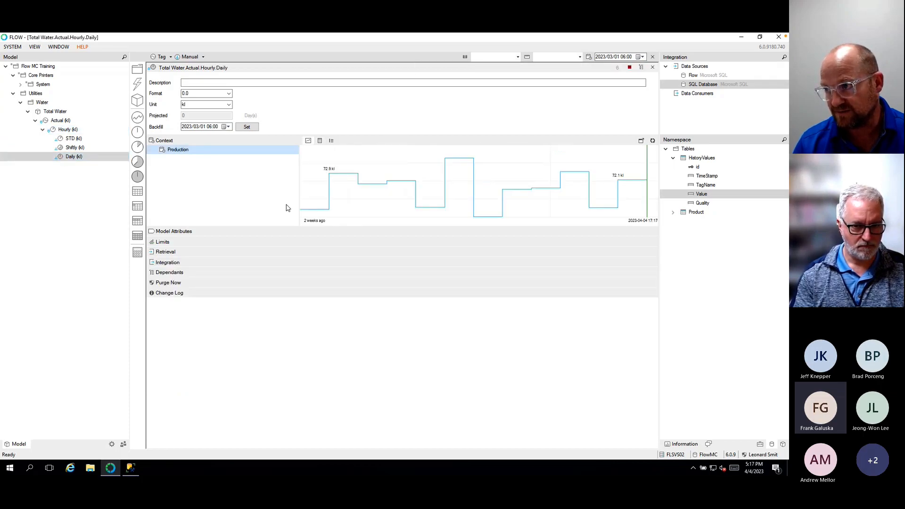
pyautogui.click(320, 141)
pyautogui.moveTo(392, 157); pyautogui.dragTo(360, 167)
pyautogui.click(323, 167)
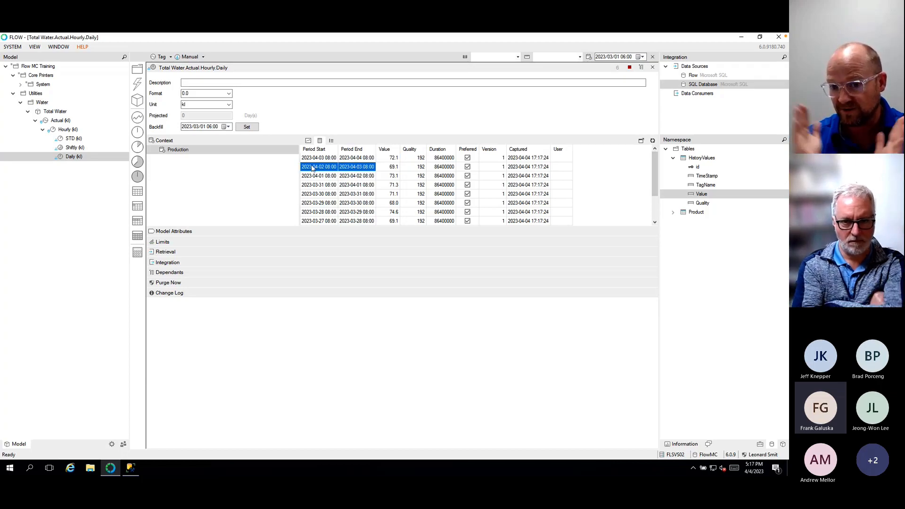
# Check the calendar's day start and shift pattern in the Excel KPI definition workbook, and return to FLOW
pyautogui.hotkey('ctrl', 'Right')
pyautogui.hotkey('ctrl', 'Right')
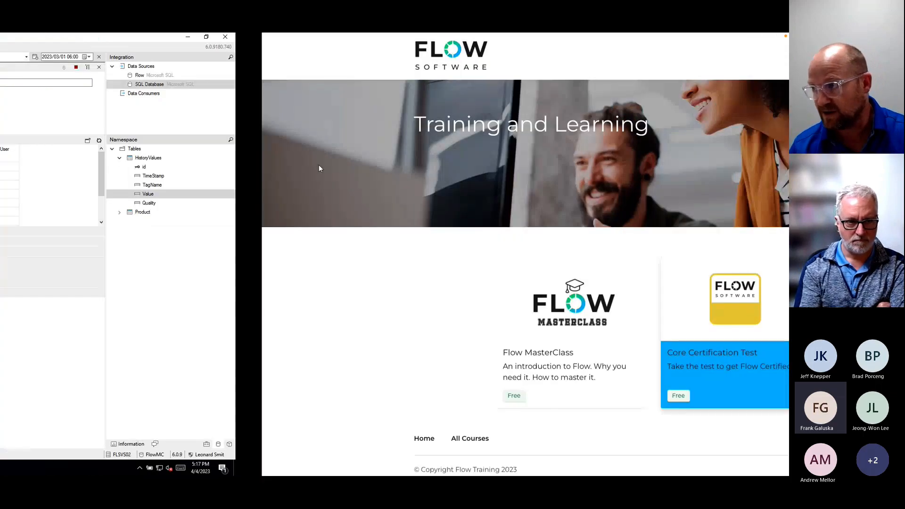
pyautogui.moveTo(430, 455); pyautogui.dragTo(52, 454)
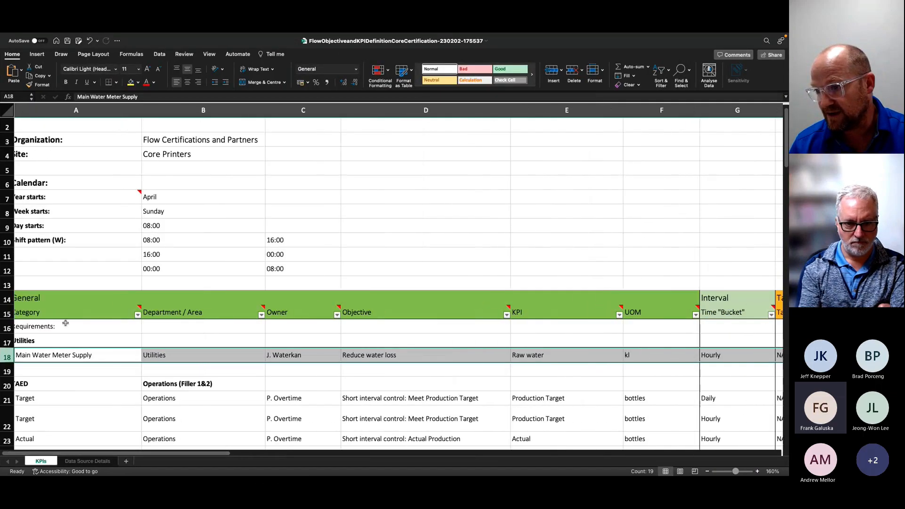
pyautogui.click(162, 228)
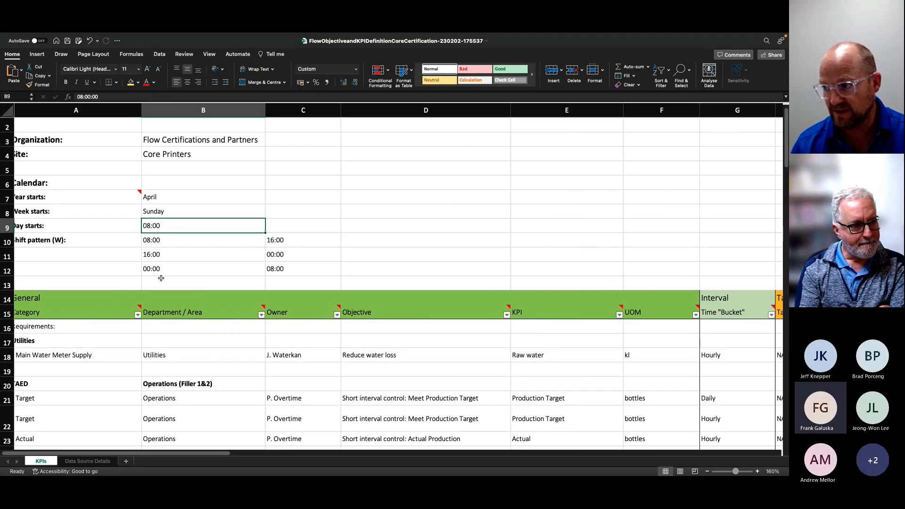
pyautogui.moveTo(148, 454); pyautogui.dragTo(109, 428)
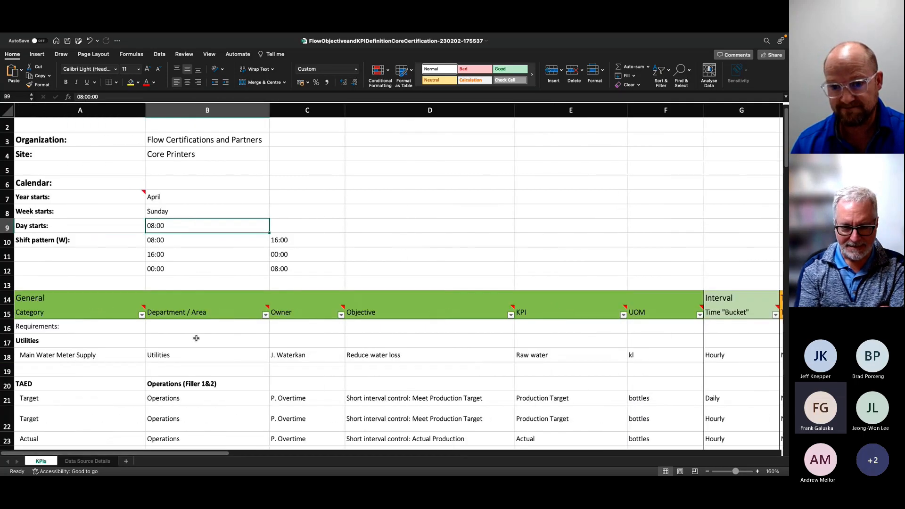
pyautogui.hotkey('ctrl', 'Left')
pyautogui.hotkey('ctrl', 'Left')
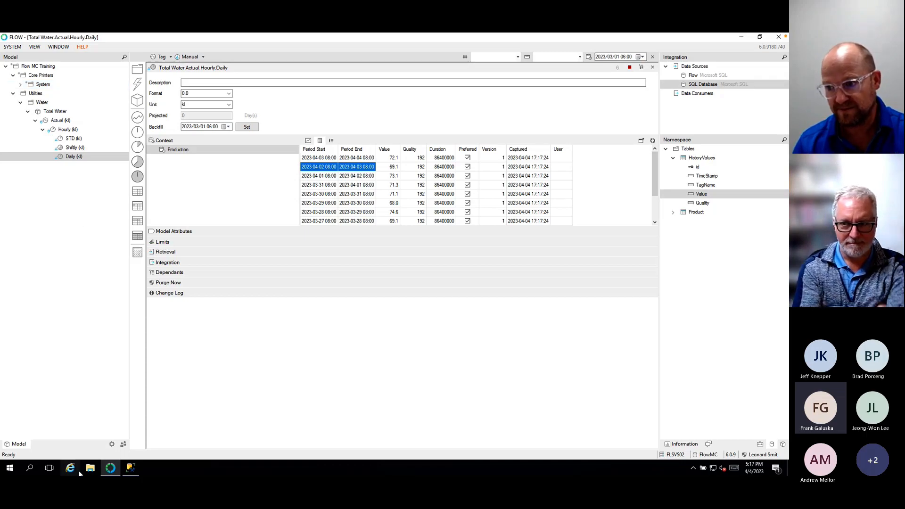
# Inspect the Database items in the System folder of Core Printers, and collapse the Core Printers folder
pyautogui.click(20, 84)
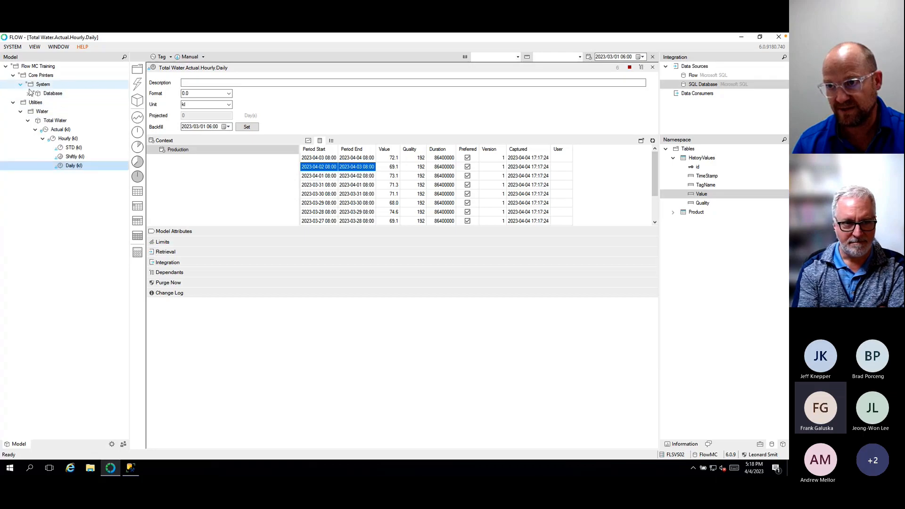
pyautogui.click(29, 93)
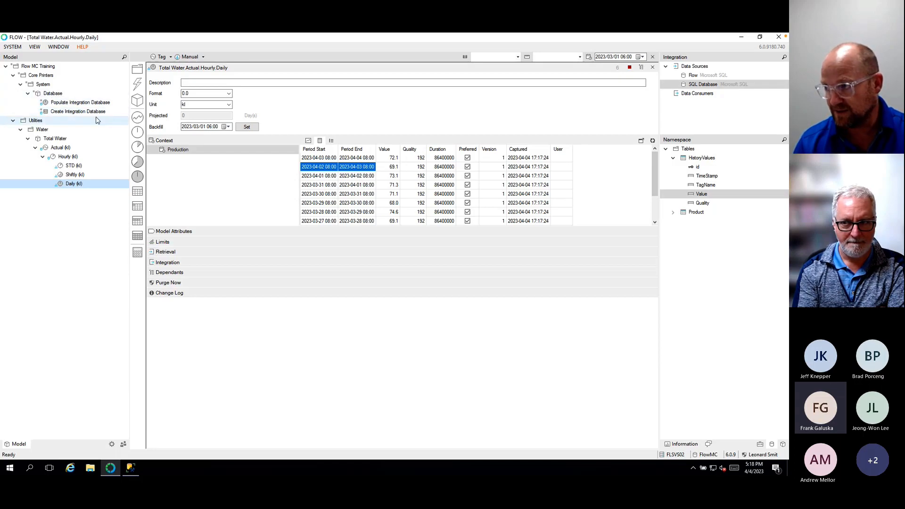
pyautogui.click(21, 84)
pyautogui.click(12, 75)
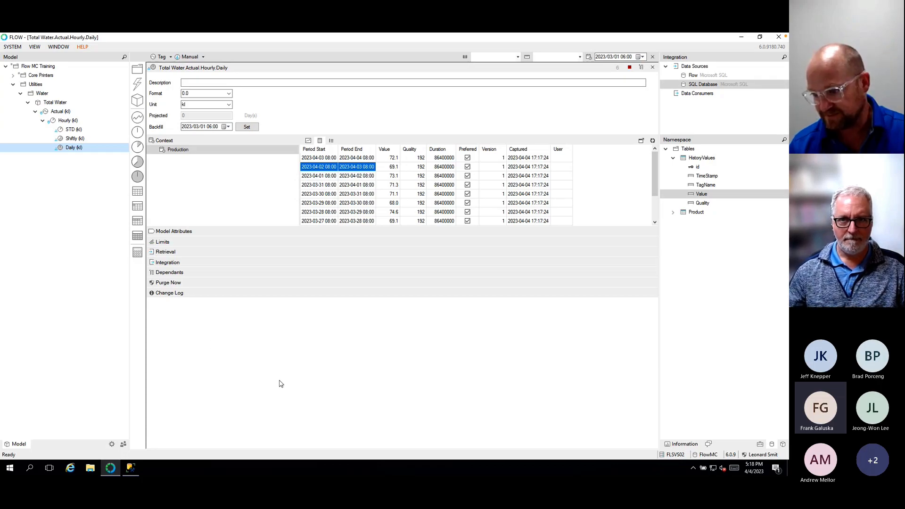
# Switch to the Excel KPI definition workbook and find the TAED requirements for Operations (Filler 1&2)
pyautogui.hotkey('alt', 'Tab')
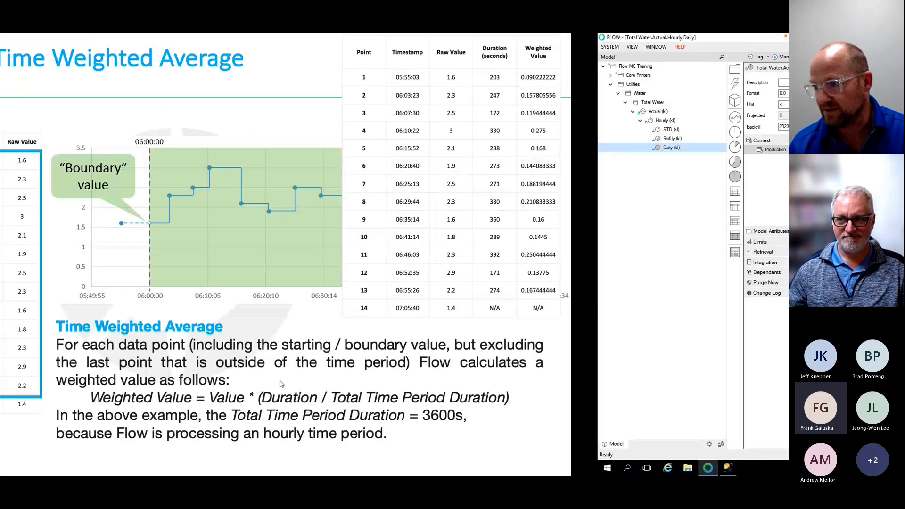
pyautogui.hotkey('ctrl', 'Right')
pyautogui.hotkey('ctrl', 'Right')
pyautogui.hotkey('ctrl', 'Right')
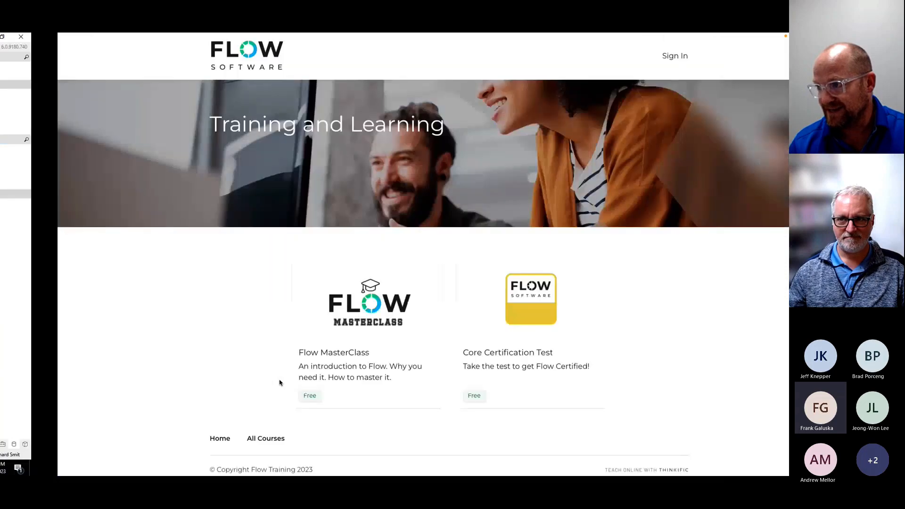
pyautogui.scroll(-2, 107, 376)
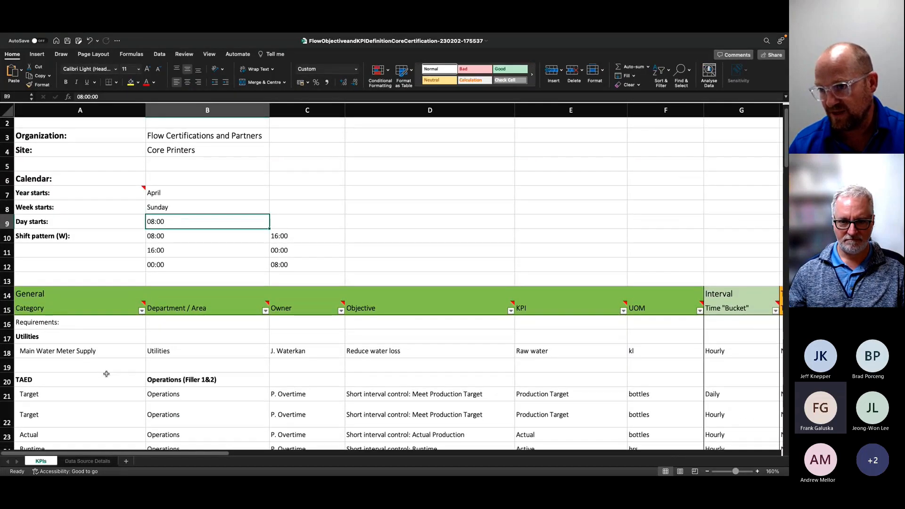
pyautogui.scroll(-5, 107, 376)
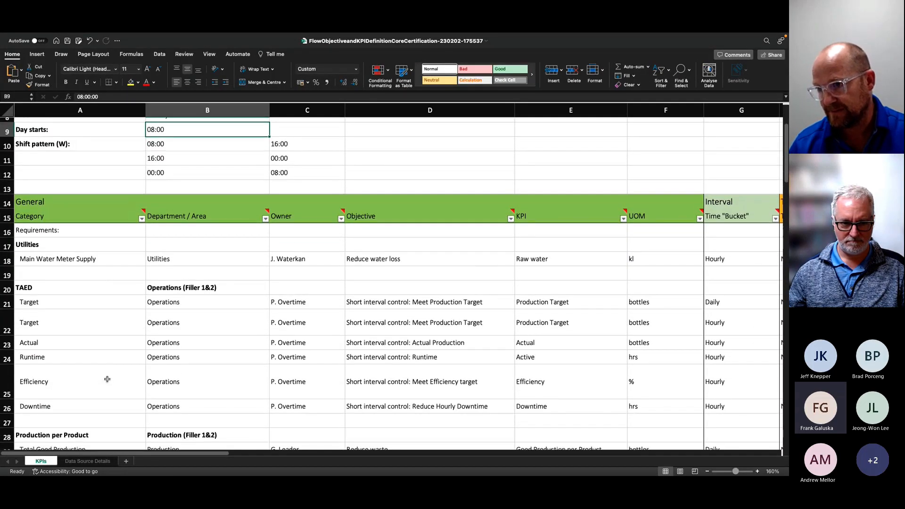
pyautogui.scroll(-1, 108, 379)
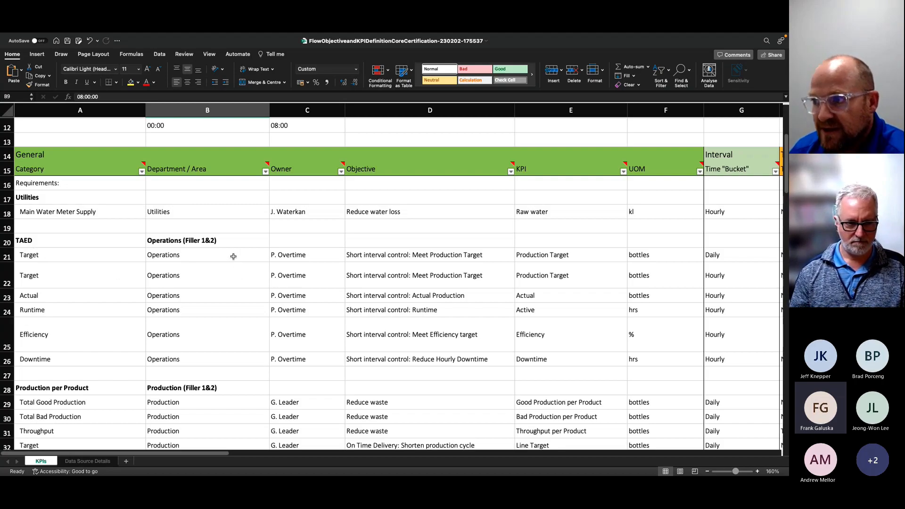
pyautogui.click(194, 244)
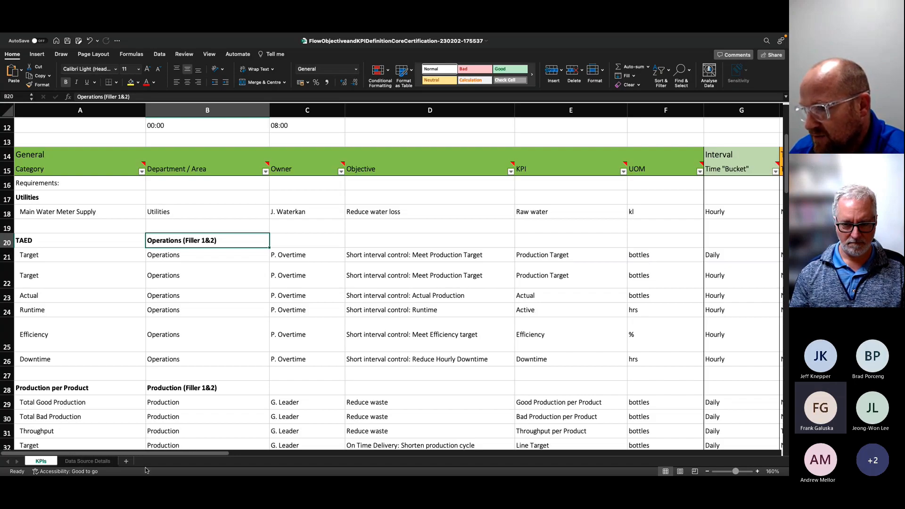
# Check the time buckets of the TAED KPIs and the retrieval type and initial value of the daily production target
pyautogui.moveTo(163, 454); pyautogui.dragTo(280, 456)
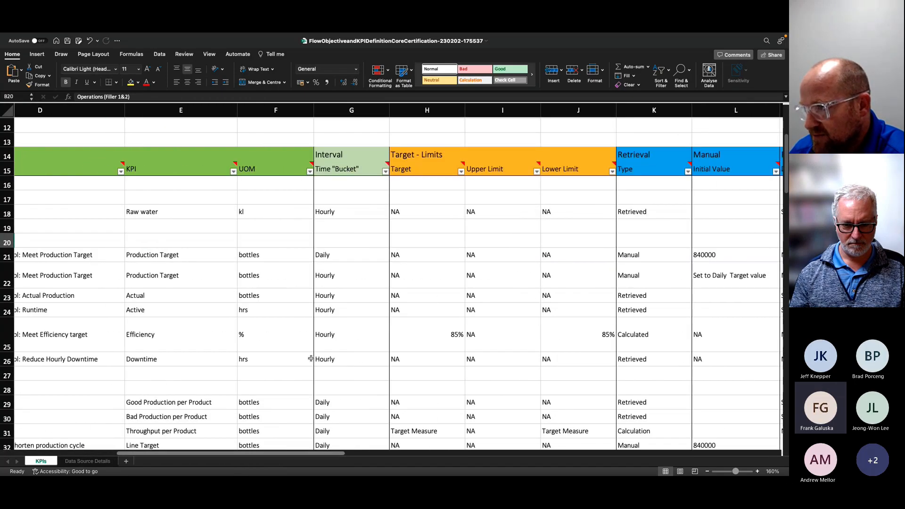
pyautogui.click(336, 259)
pyautogui.moveTo(342, 271); pyautogui.dragTo(351, 360)
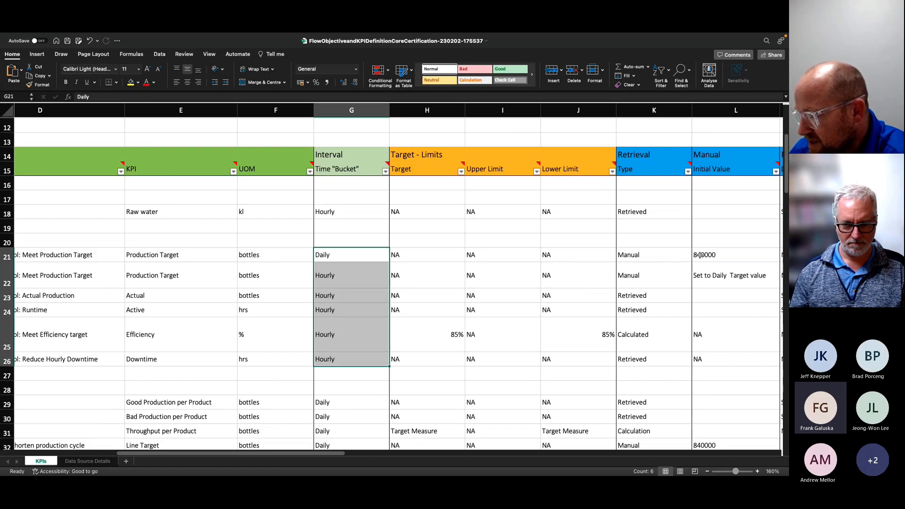
pyautogui.moveTo(701, 255); pyautogui.dragTo(658, 256)
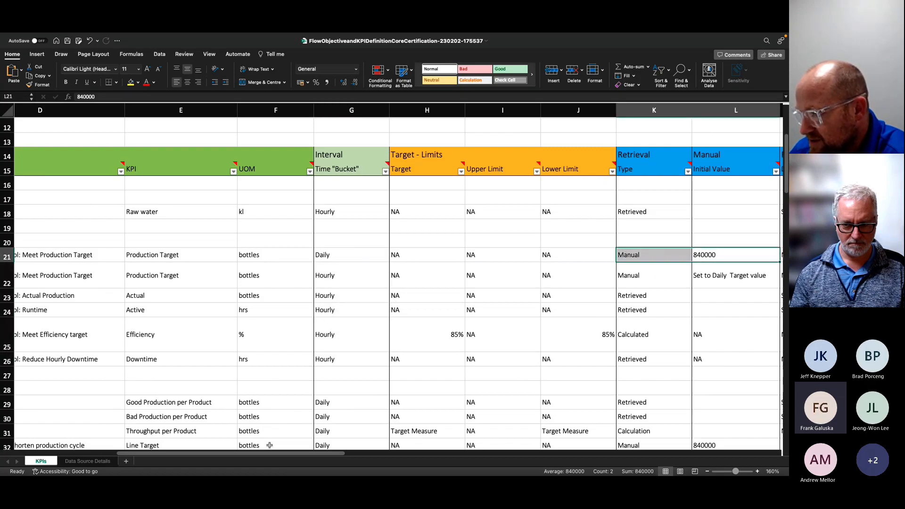
# Examine the data source, tag and aggregation columns of the TAED rows, marking the Actual and Runtime data sources
pyautogui.hscroll(5, 272, 452)
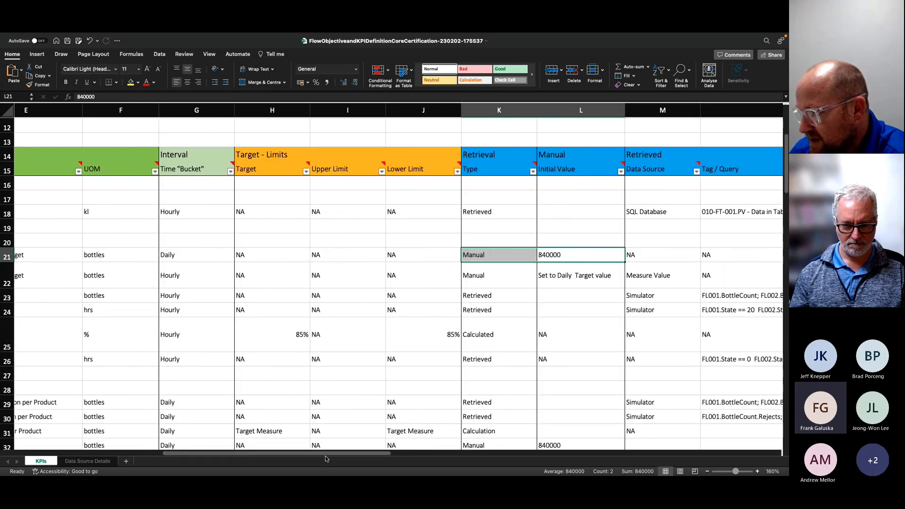
pyautogui.moveTo(358, 458); pyautogui.dragTo(476, 459)
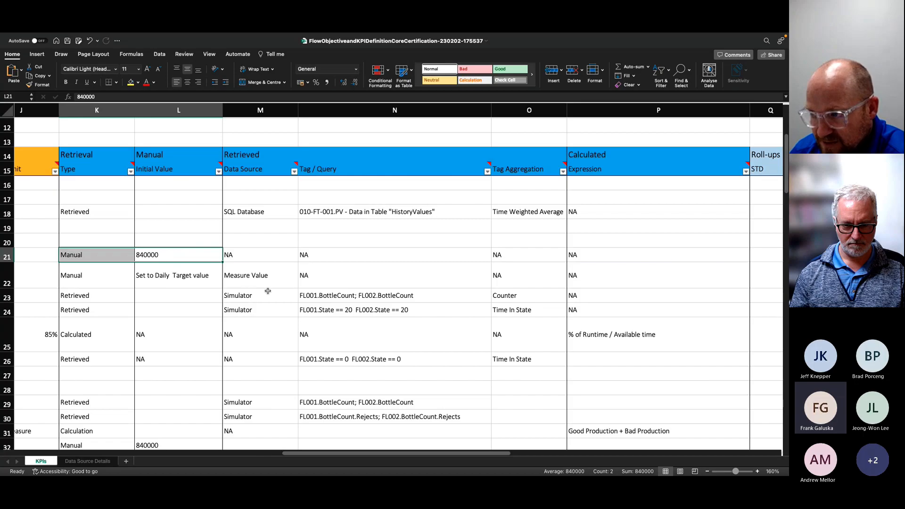
pyautogui.moveTo(266, 296); pyautogui.dragTo(264, 311)
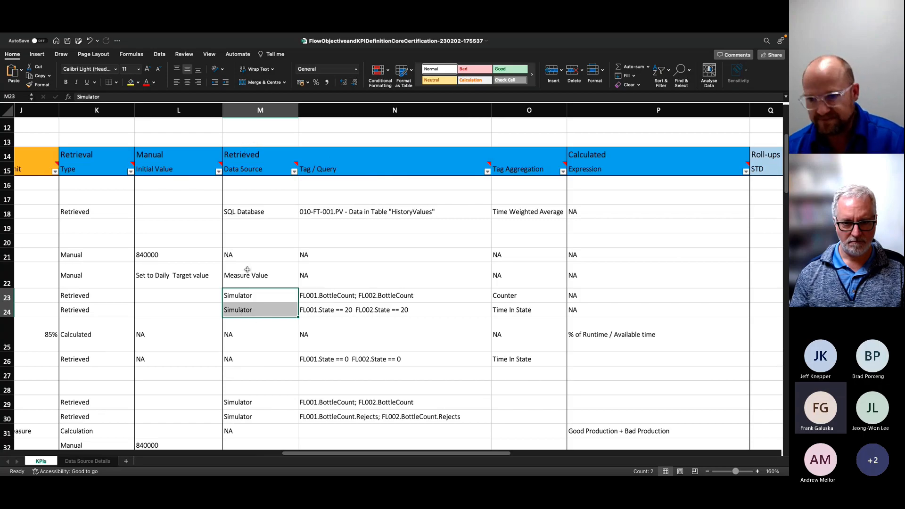
# Review the Main Water Meter Supply row from its retrieval type through its tag aggregation
pyautogui.hotkey('ctrl', 'Left')
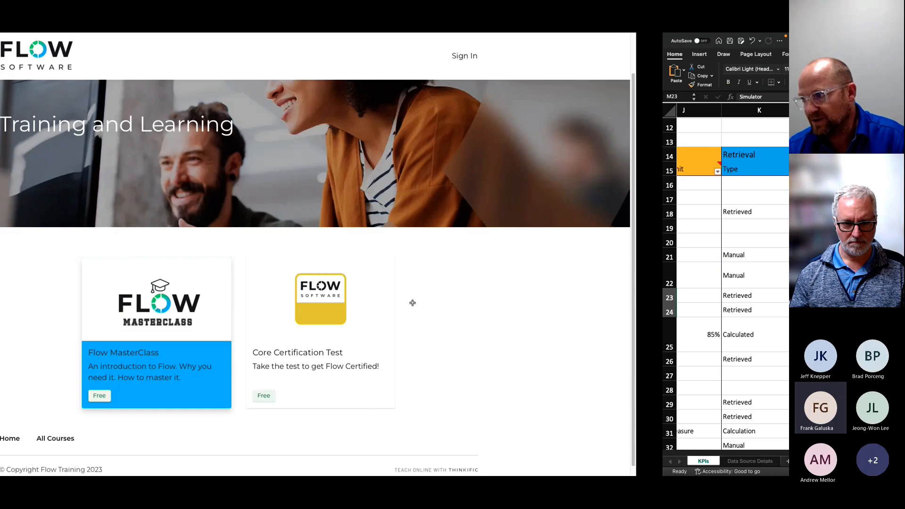
pyautogui.hotkey('ctrl', 'Right')
pyautogui.moveTo(539, 211); pyautogui.dragTo(93, 213)
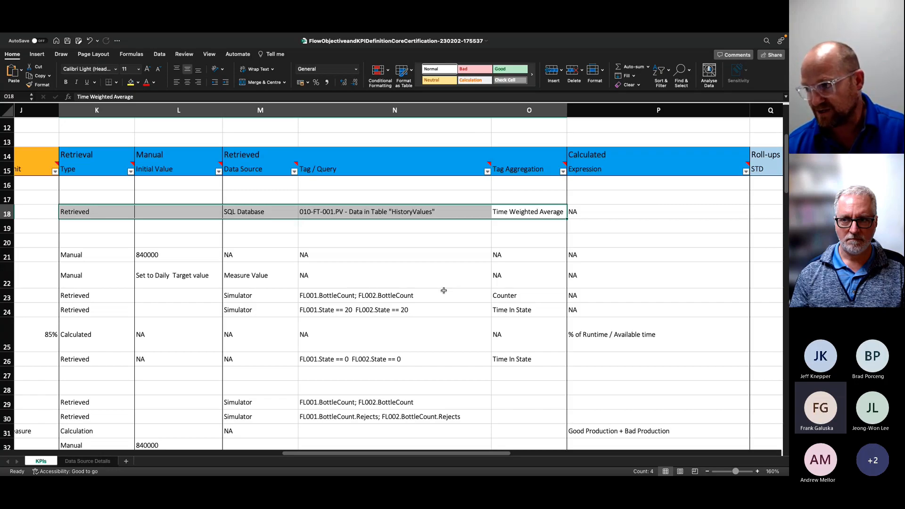
# Switch to FLOW and add a Flow Software Historian Simulator data source with the default name and the Simulator definition
pyautogui.hotkey('ctrl', 'Left')
pyautogui.hotkey('ctrl', 'Left')
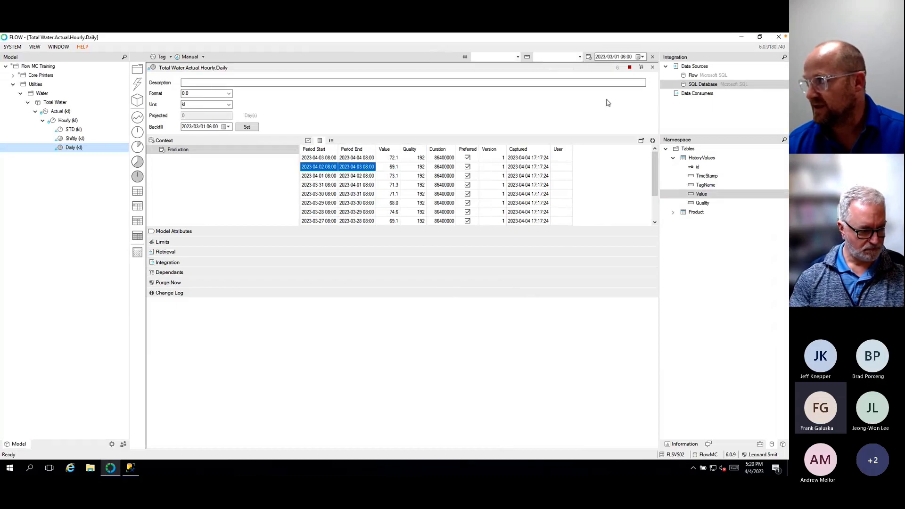
pyautogui.rightClick(681, 69)
pyautogui.moveTo(688, 73)
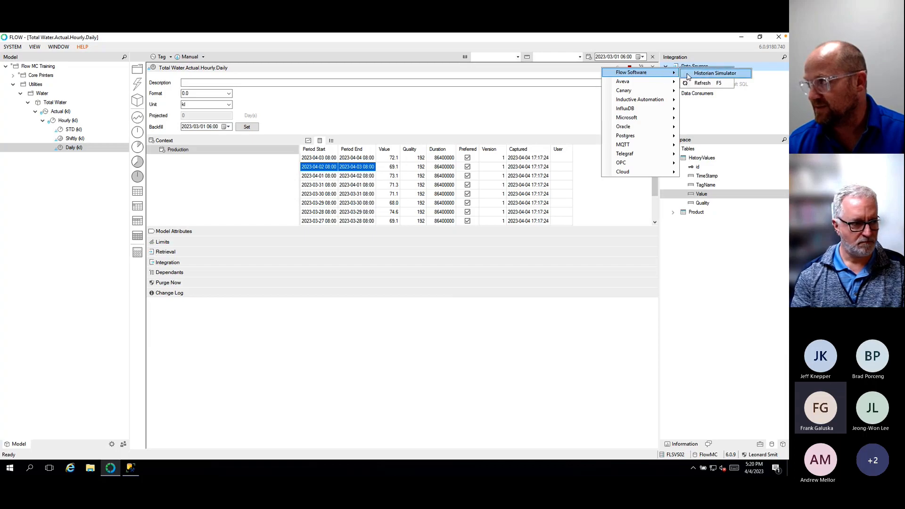
pyautogui.click(712, 74)
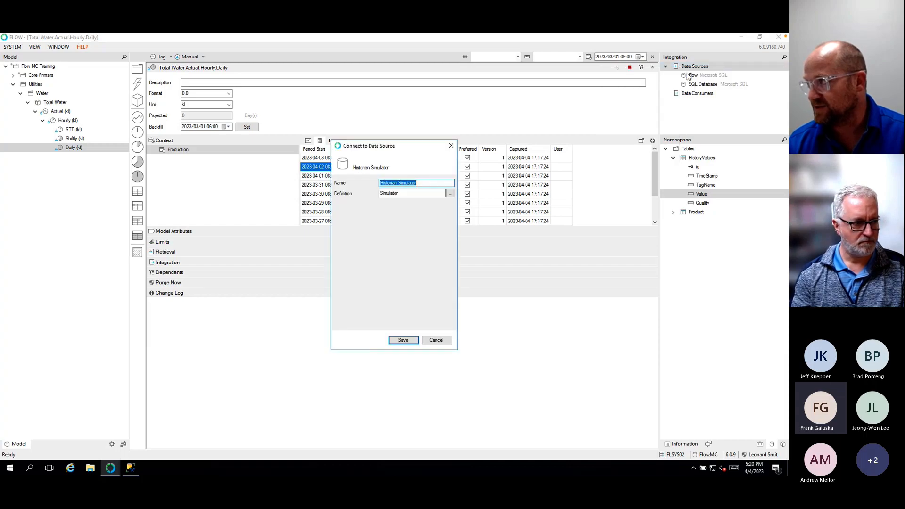
pyautogui.click(404, 340)
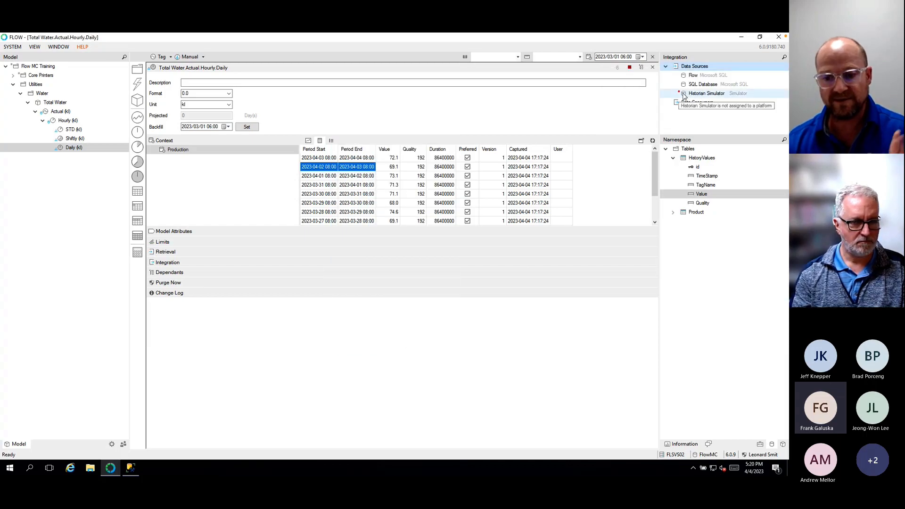
# Assign the Historian Simulator data source to the FLSVS02 platform and deploy it
pyautogui.click(123, 445)
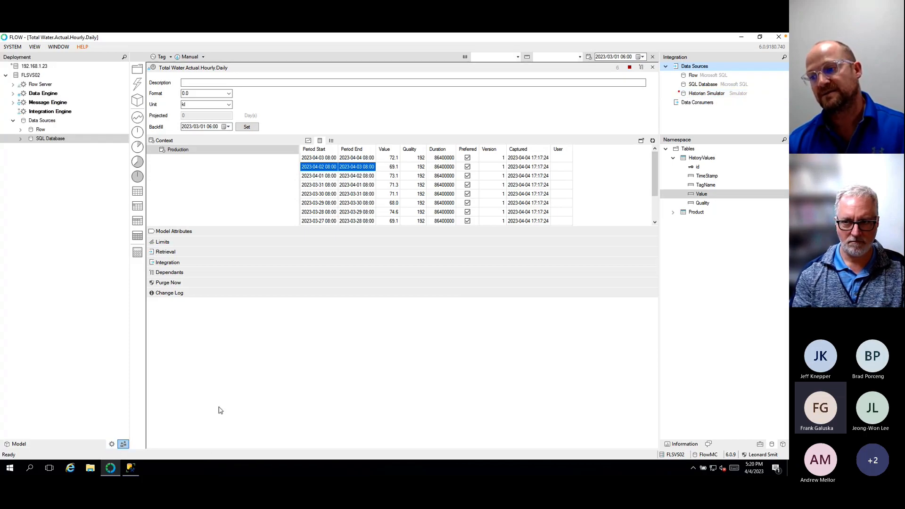
pyautogui.click(709, 93)
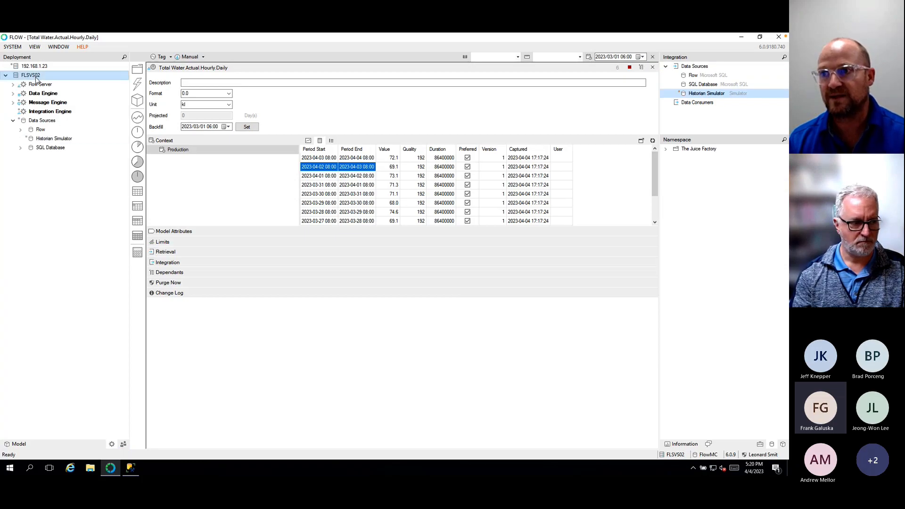
pyautogui.rightClick(33, 141)
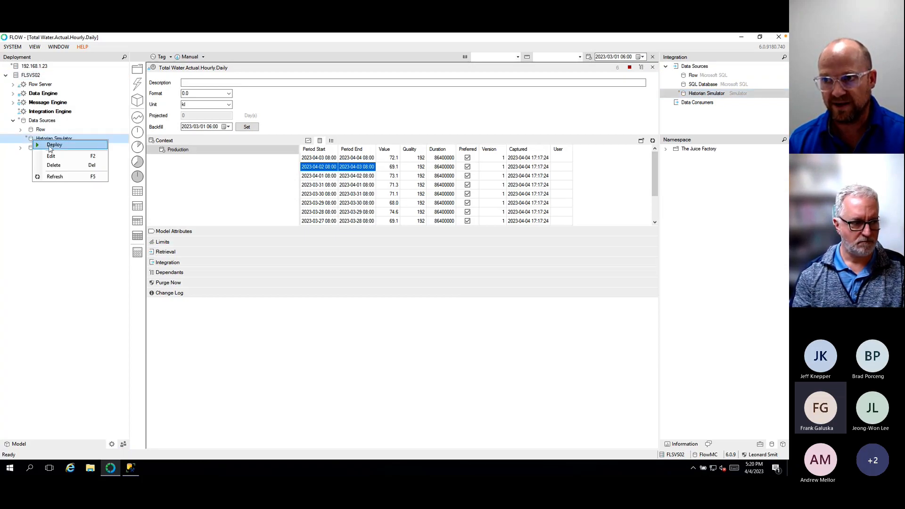
pyautogui.click(51, 145)
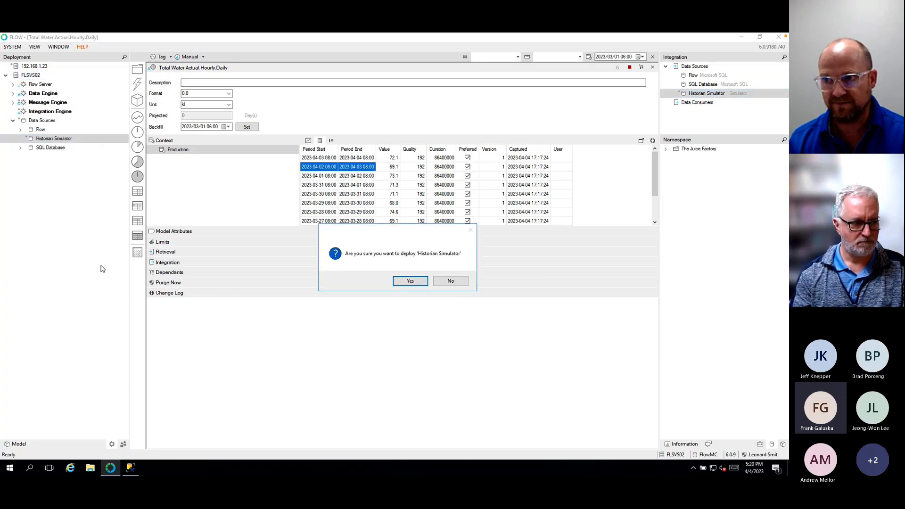
pyautogui.click(413, 283)
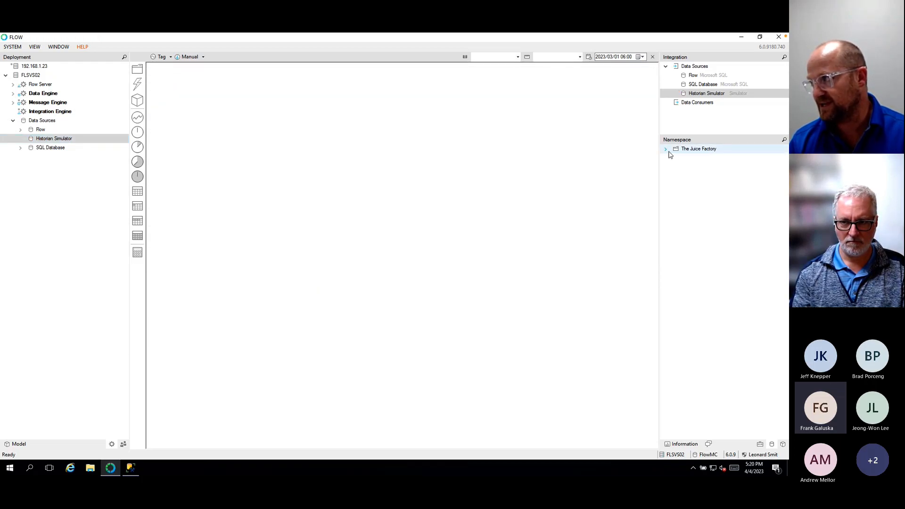
# Expand the simulator's namespace through The Juice Factory and Packaging to the Filler 1 tags
pyautogui.click(667, 150)
pyautogui.click(673, 159)
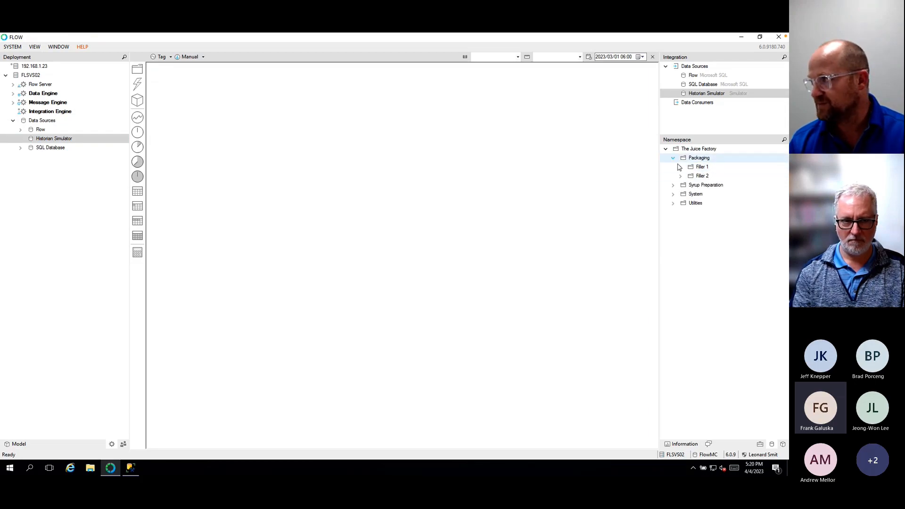
pyautogui.click(679, 167)
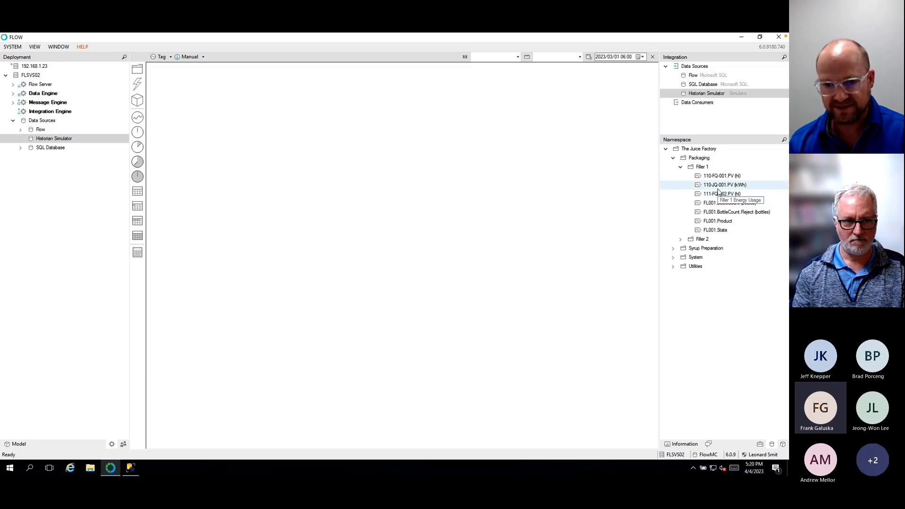
# Switch to the Excel KPI workbook and check the tag query and data source of the TAED Actual row
pyautogui.hotkey('ctrl', 'Right')
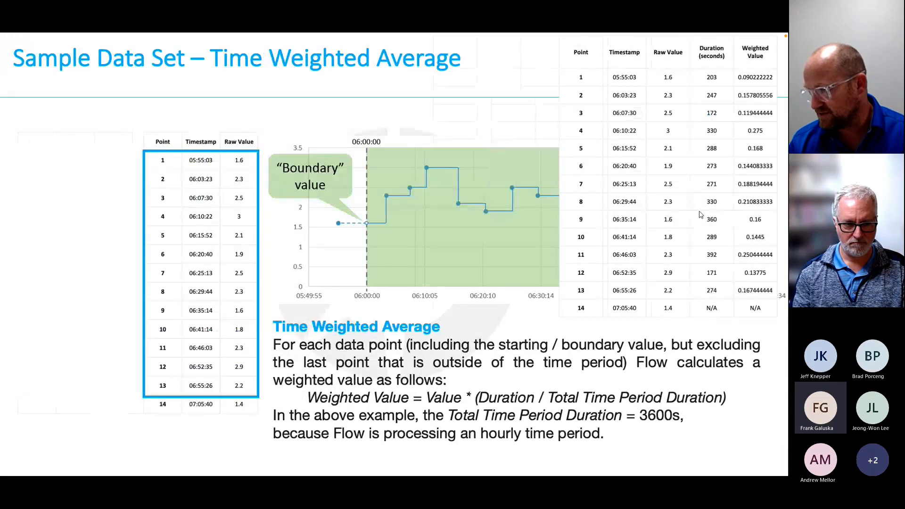
pyautogui.hotkey('ctrl', 'Left')
pyautogui.hotkey('ctrl', 'Left')
pyautogui.hotkey('ctrl', 'Left')
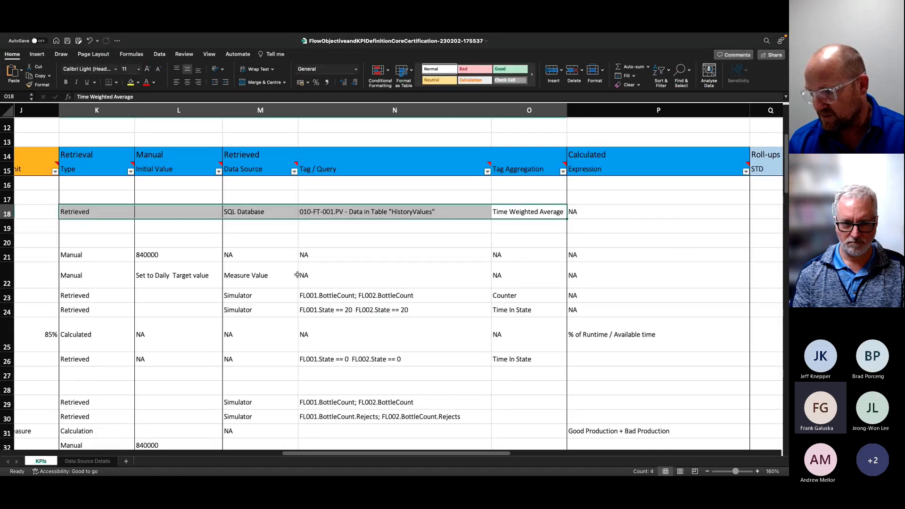
pyautogui.click(310, 296)
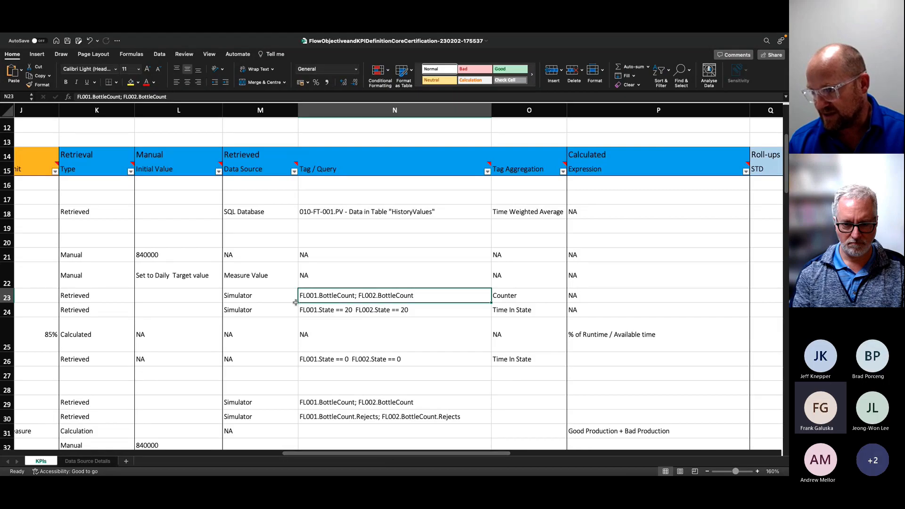
pyautogui.click(270, 297)
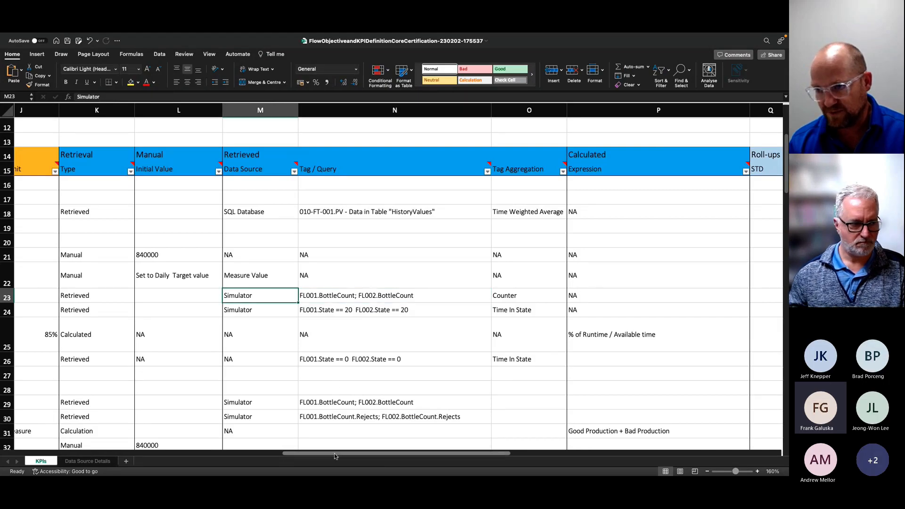
# Review the general columns of the Main Water Meter Supply and TAED rows, and their roll-up columns
pyautogui.moveTo(334, 455); pyautogui.dragTo(317, 455)
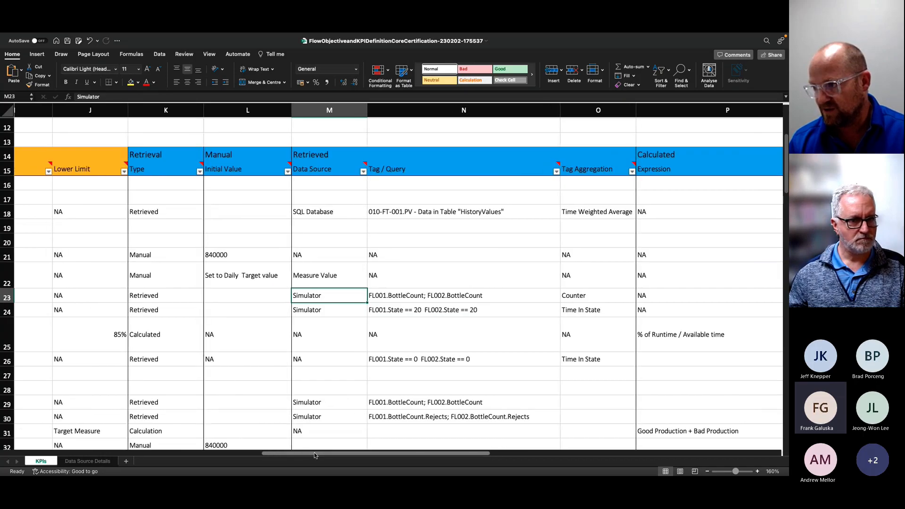
pyautogui.moveTo(314, 453); pyautogui.dragTo(29, 443)
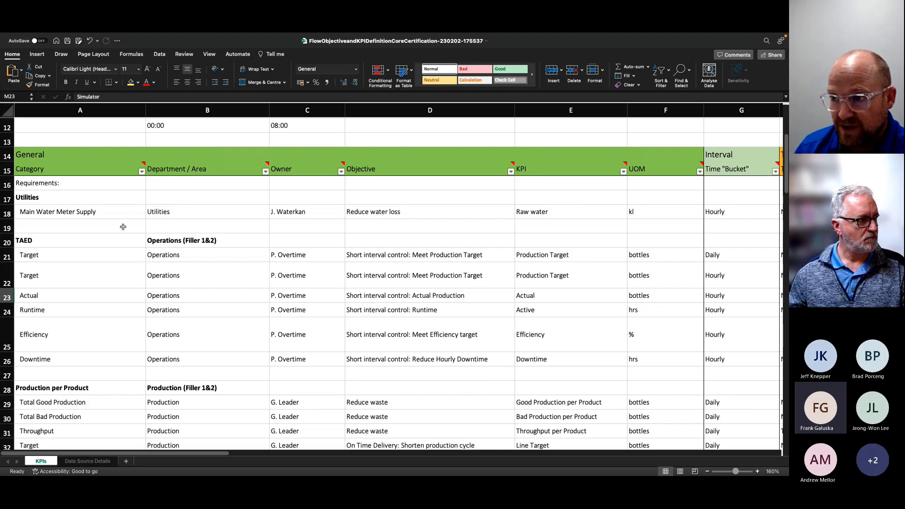
pyautogui.moveTo(121, 212); pyautogui.dragTo(301, 212)
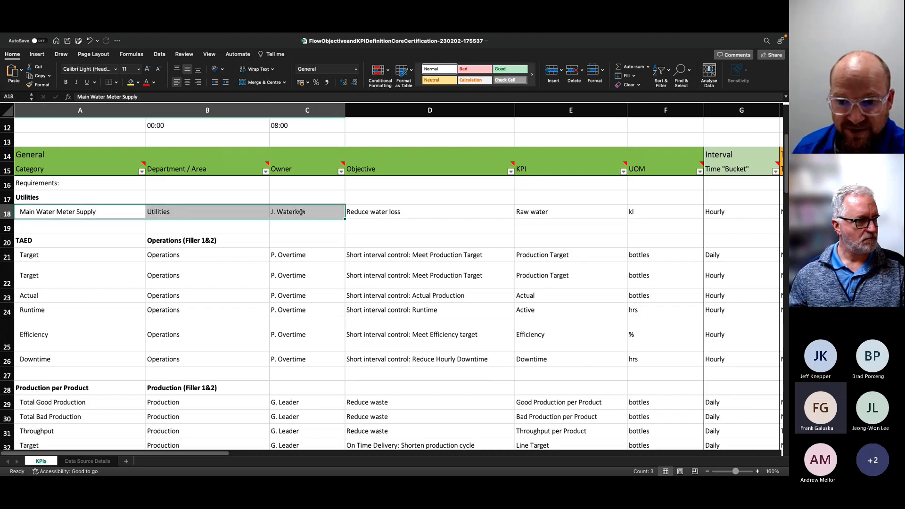
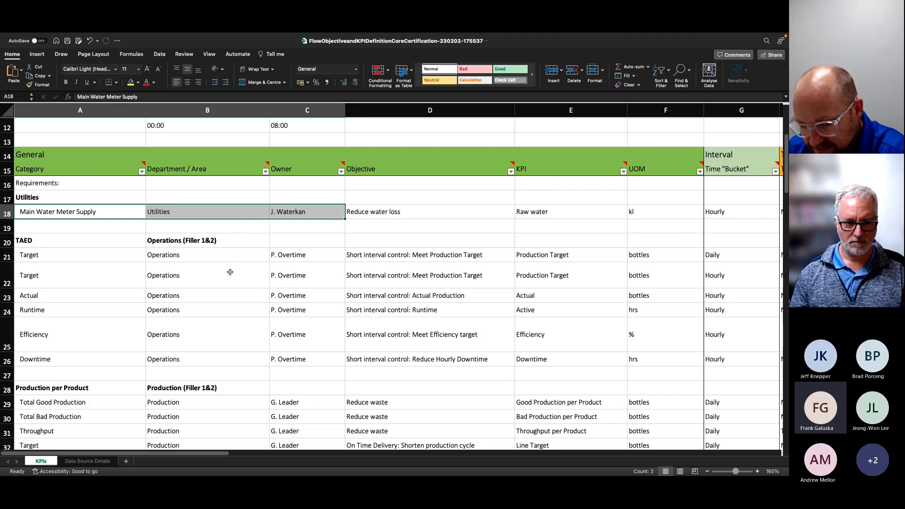
pyautogui.moveTo(160, 454); pyautogui.dragTo(484, 441)
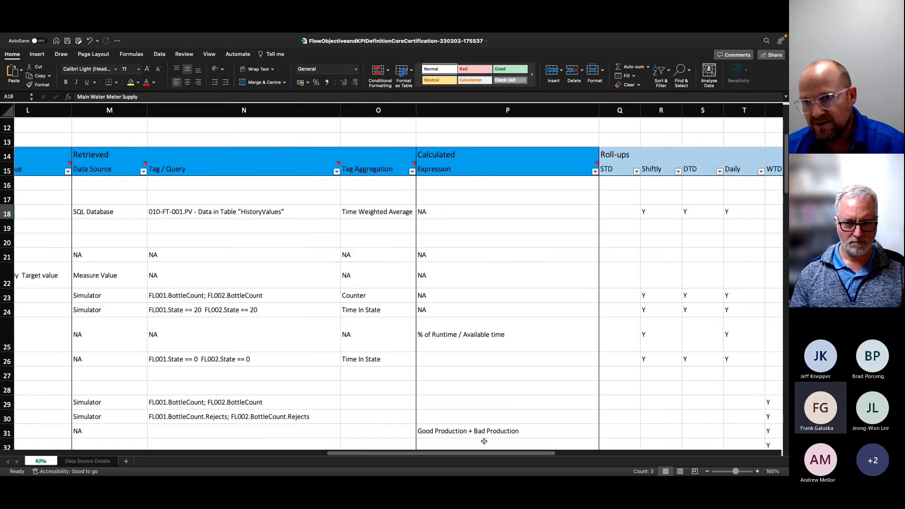
# Switch back to FLOW and expand the Filler 2 tags to compare them with those of Filler 1
pyautogui.hotkey('ctrl', 'Left')
pyautogui.hotkey('ctrl', 'Left')
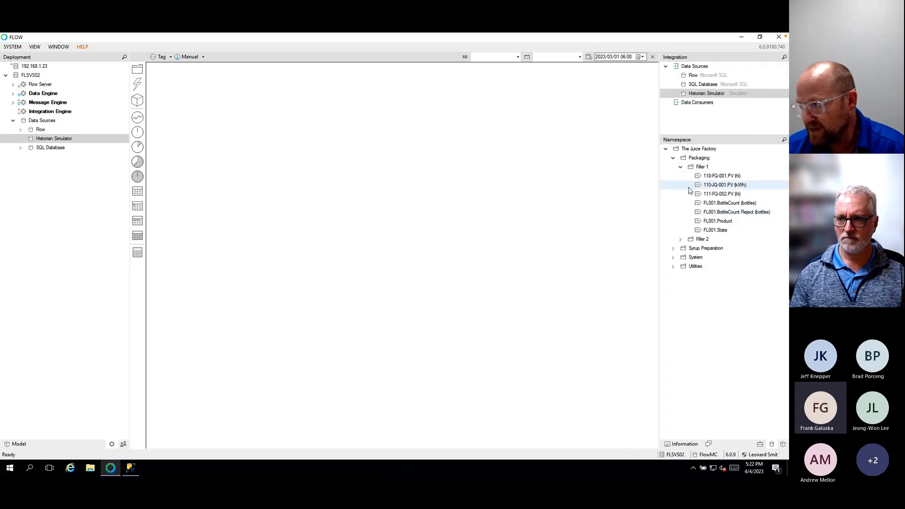
pyautogui.click(681, 240)
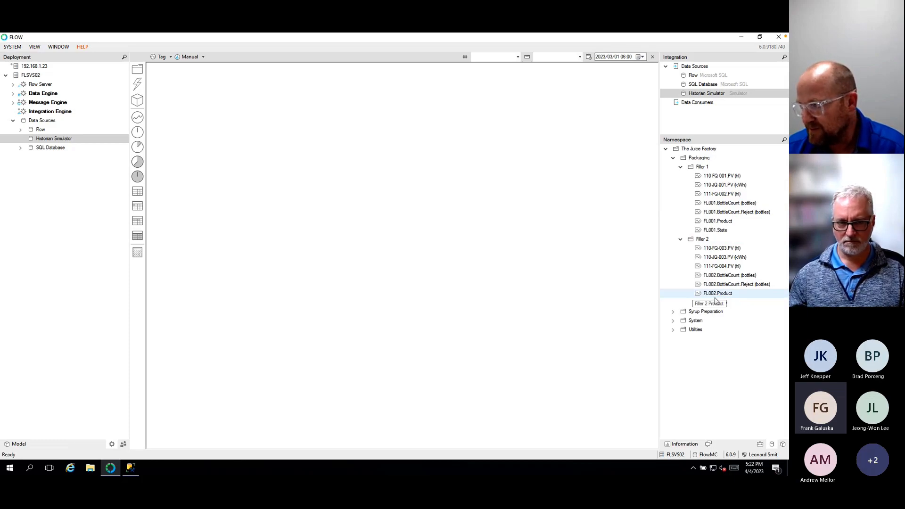
# Try to preview the FL001.BottleCount data, compare the tag with FL002.BottleCount, refresh the preview and close it
pyautogui.doubleClick(726, 204)
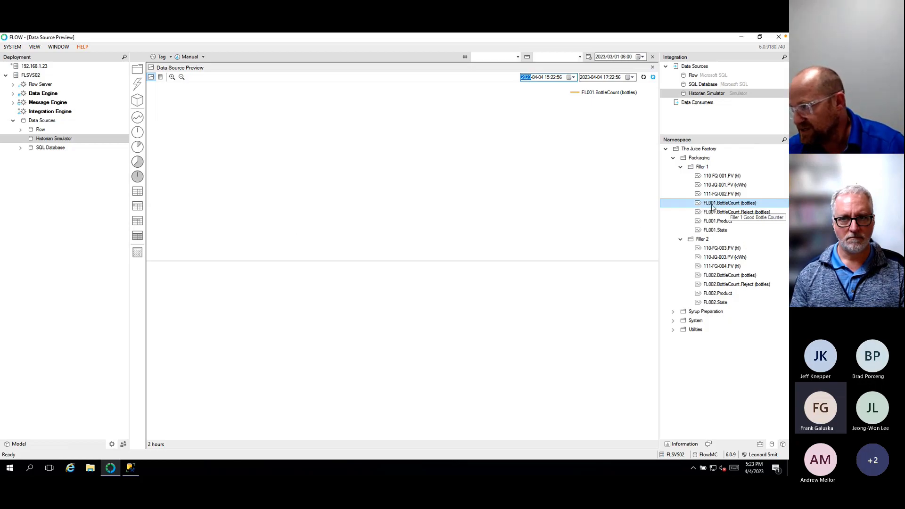
pyautogui.click(484, 287)
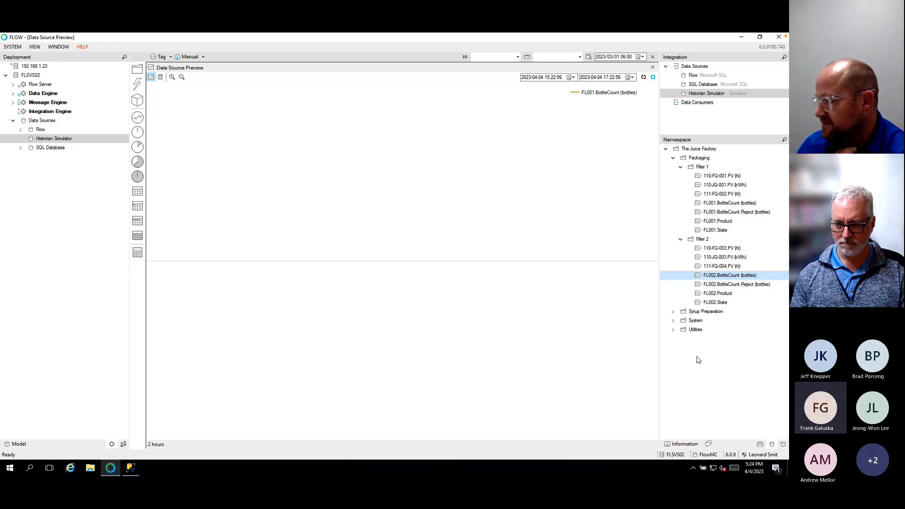
pyautogui.click(706, 205)
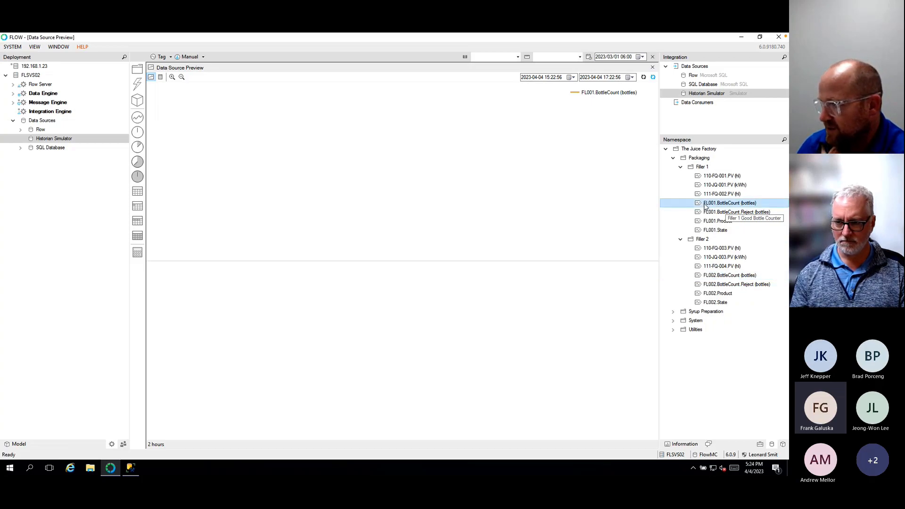
pyautogui.click(709, 278)
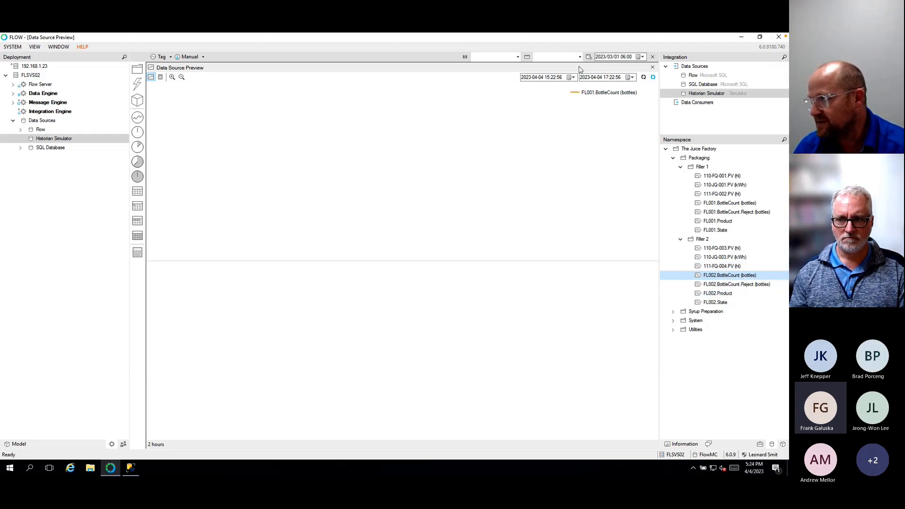
pyautogui.click(644, 77)
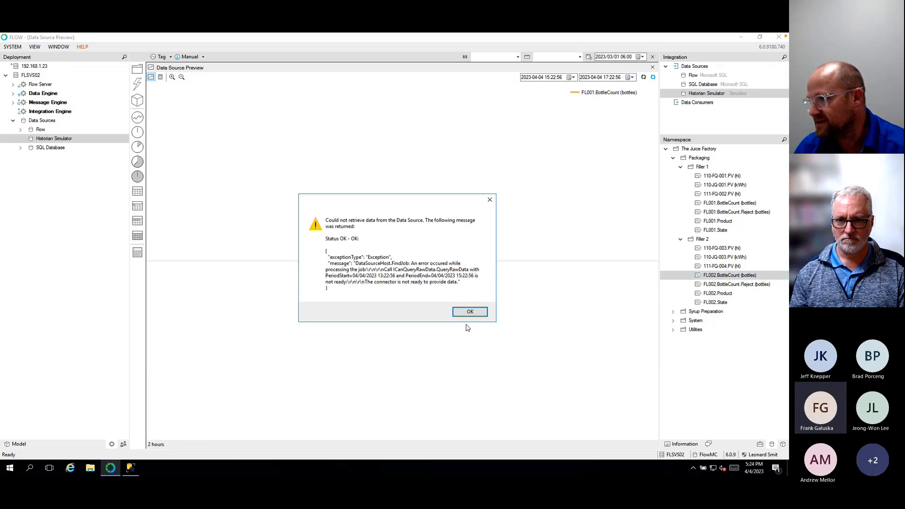
pyautogui.click(470, 312)
pyautogui.click(653, 67)
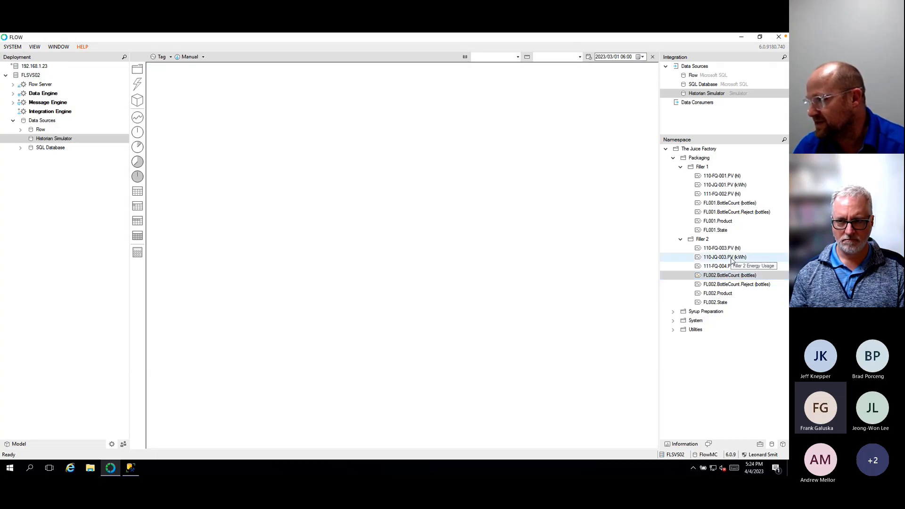
# Create a top-level folder named Site Templates in the template library
pyautogui.click(783, 445)
pyautogui.rightClick(682, 87)
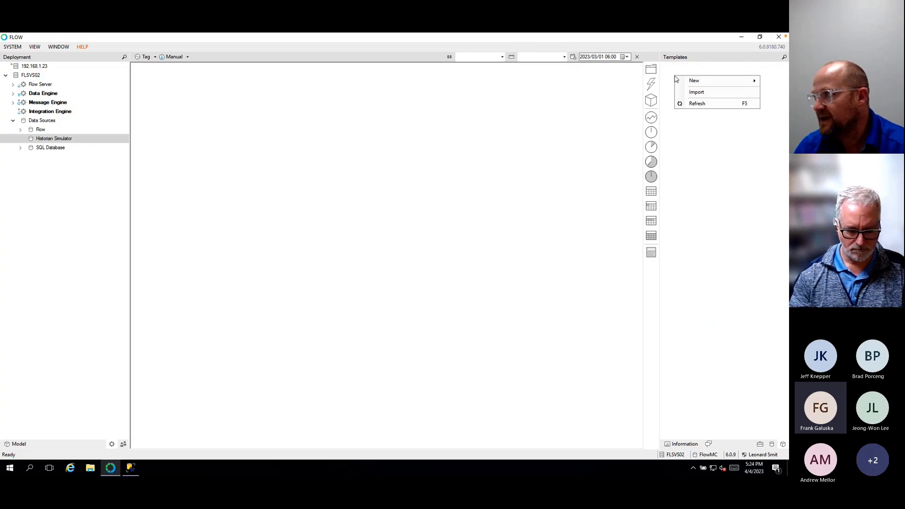
pyautogui.moveTo(686, 81)
pyautogui.click(653, 83)
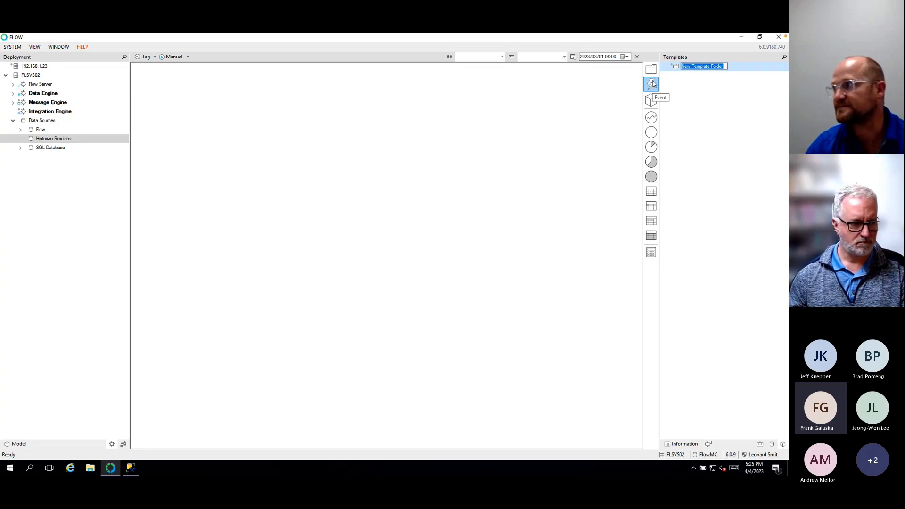
pyautogui.write('Site Templates')
pyautogui.press('Return')
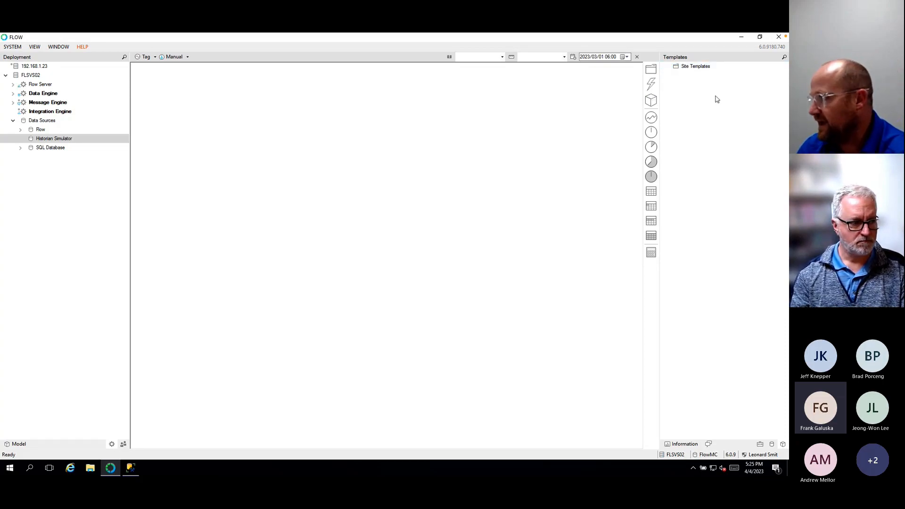
# Add a template folder named Filler inside Site Templates
pyautogui.rightClick(678, 70)
pyautogui.moveTo(693, 81)
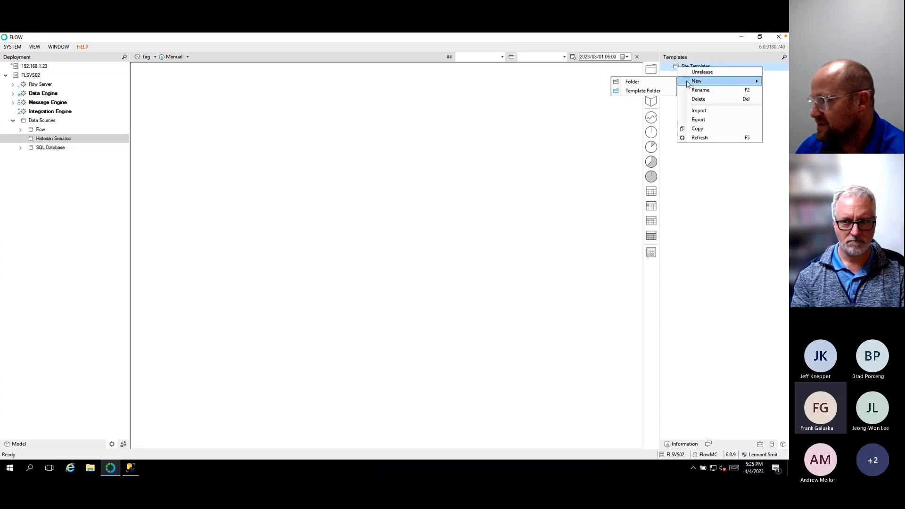
pyautogui.click(644, 90)
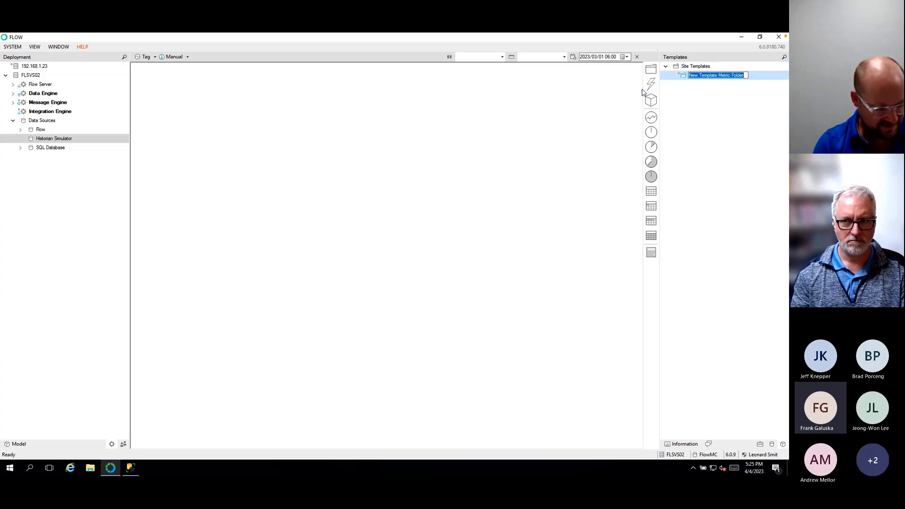
pyautogui.write('Filler')
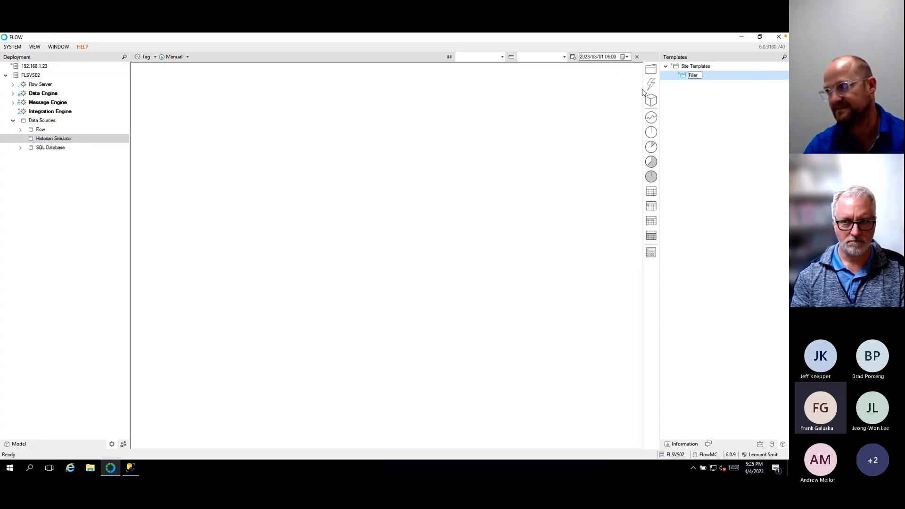
pyautogui.press('Return')
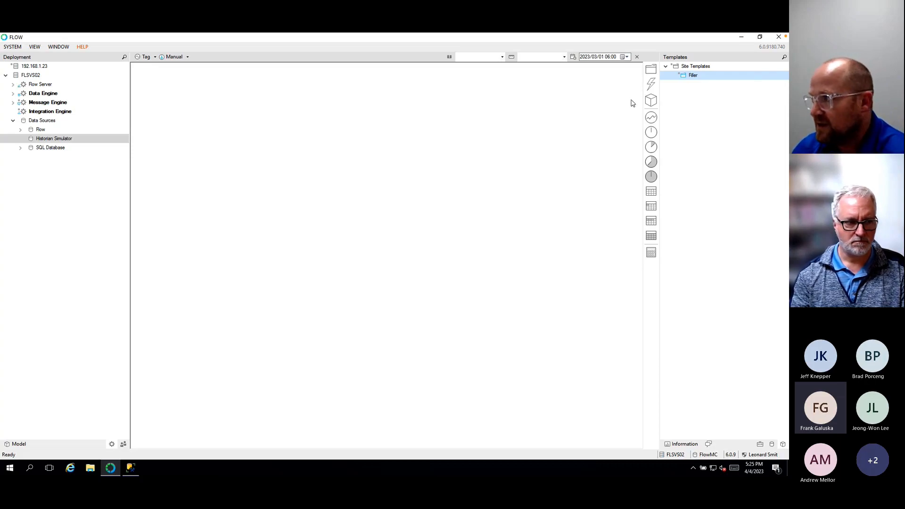
# Add a template metric named Throughput inside the Filler template folder
pyautogui.click(650, 101)
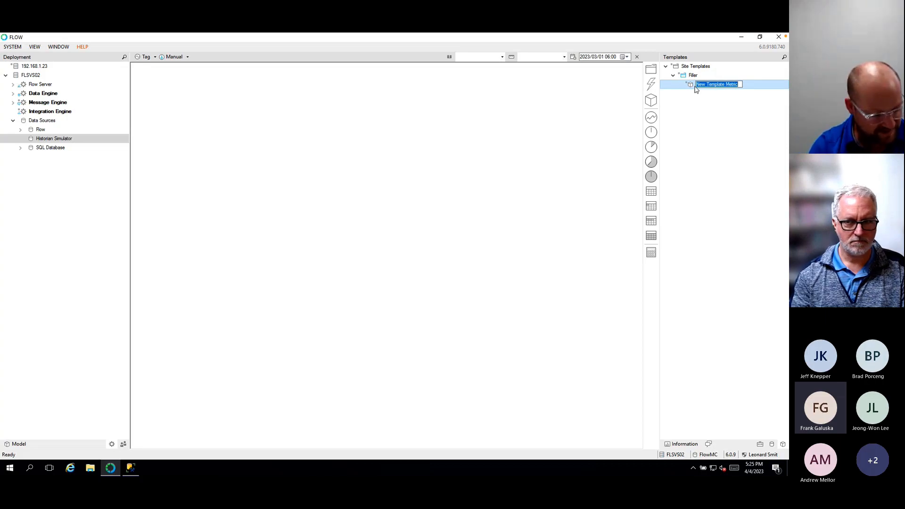
pyautogui.write('Through')
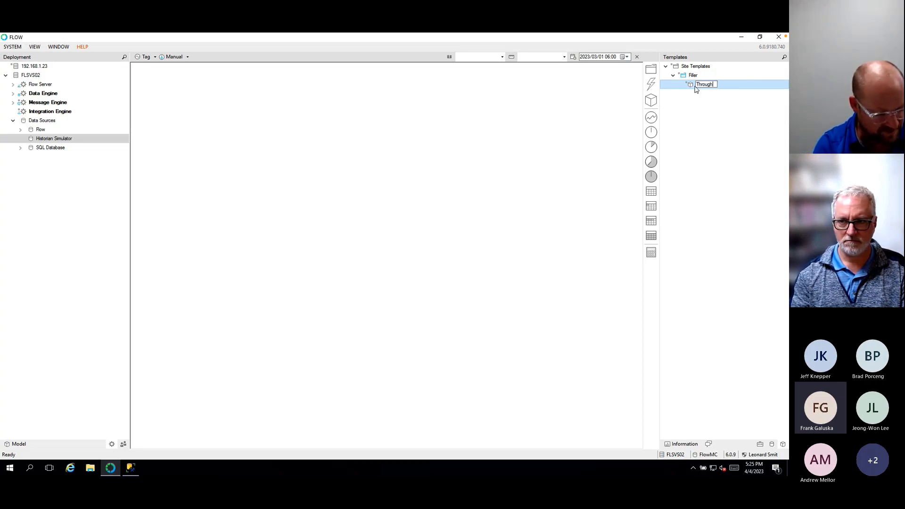
pyautogui.write('put')
pyautogui.press('Return')
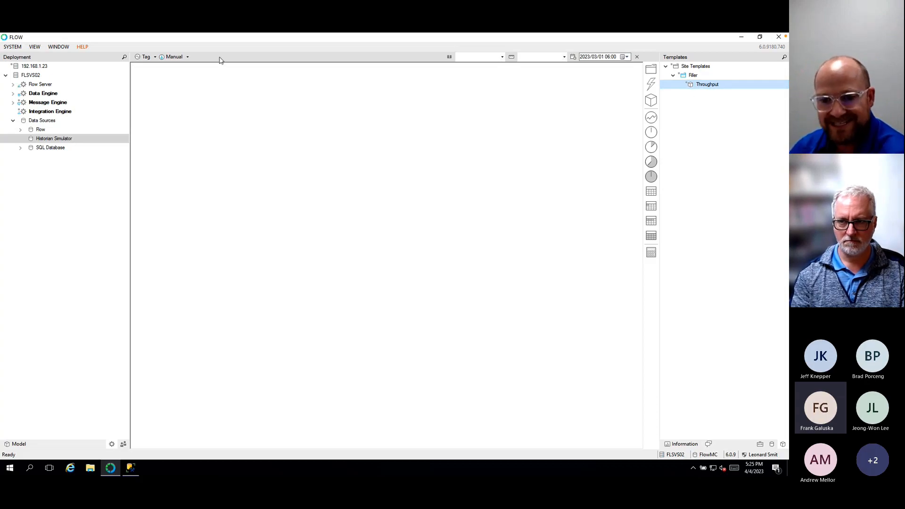
# Show the model tree alongside the templates and add a tag measure named actual under the Throughput metric
pyautogui.click(19, 445)
pyautogui.click(83, 263)
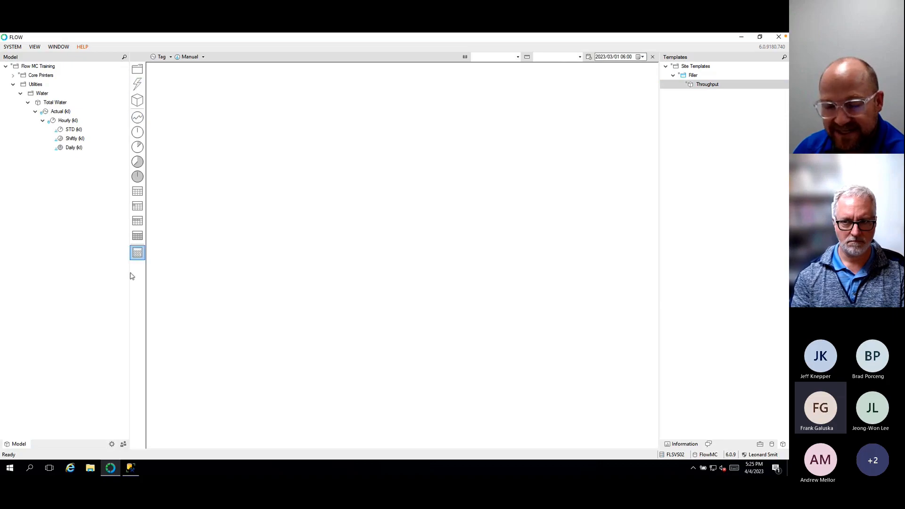
pyautogui.click(721, 146)
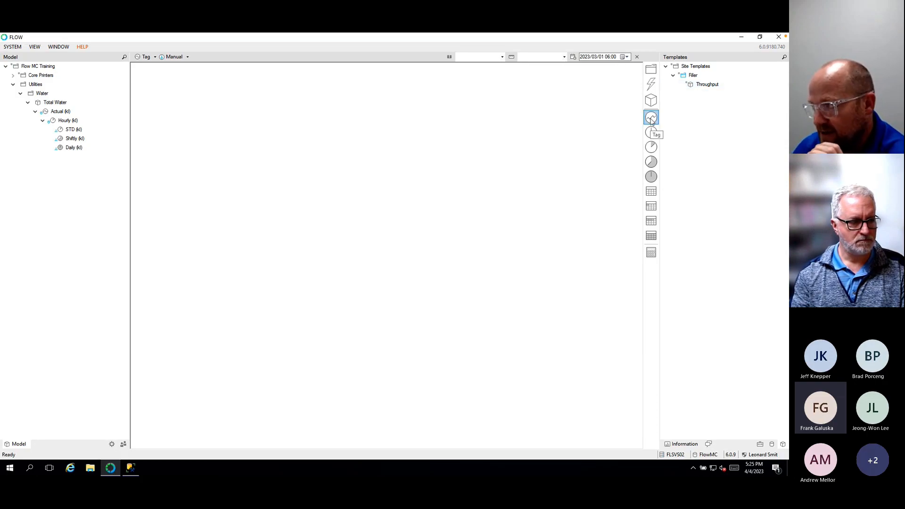
pyautogui.moveTo(652, 118); pyautogui.dragTo(712, 89)
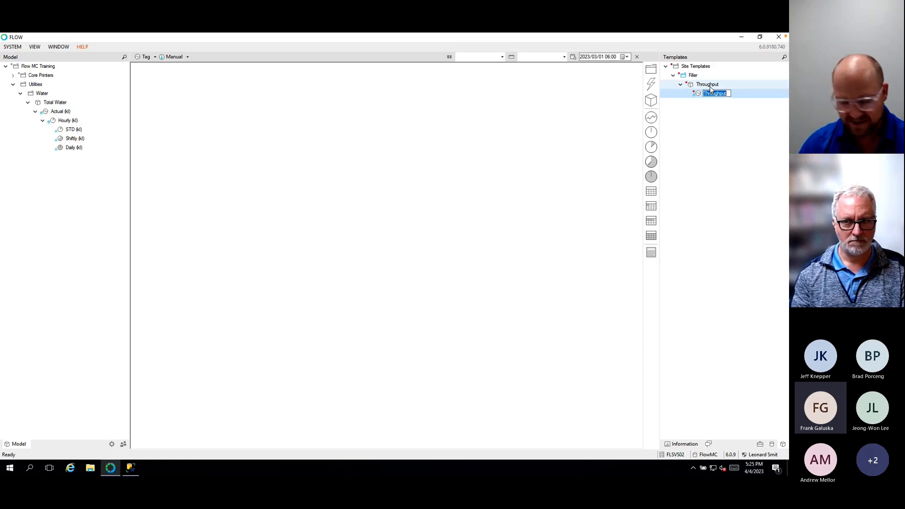
pyautogui.write('actual')
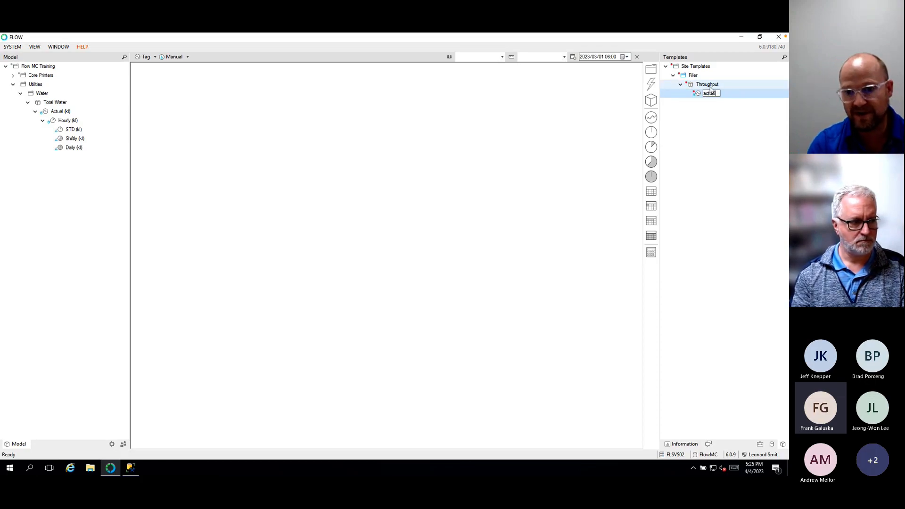
pyautogui.press('Return')
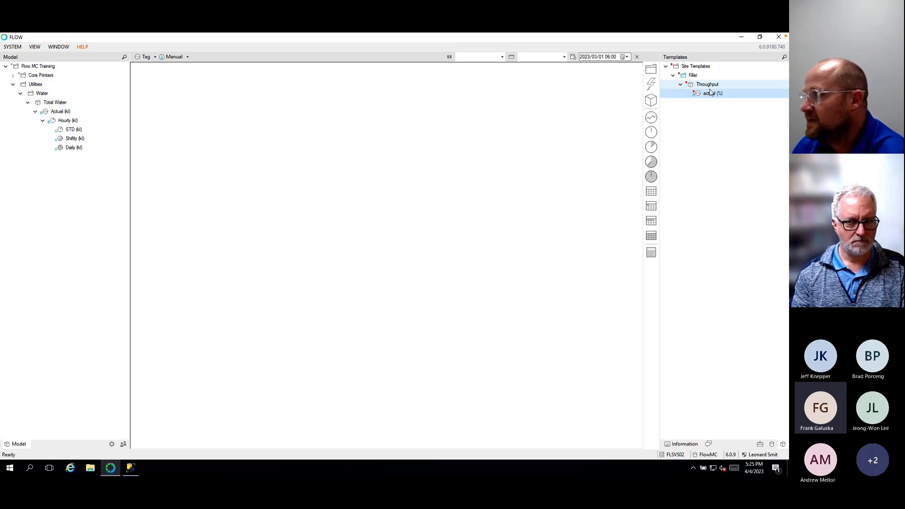
# Rename the tag measure under Throughput to Actual Good
pyautogui.rightClick(703, 92)
pyautogui.click(722, 98)
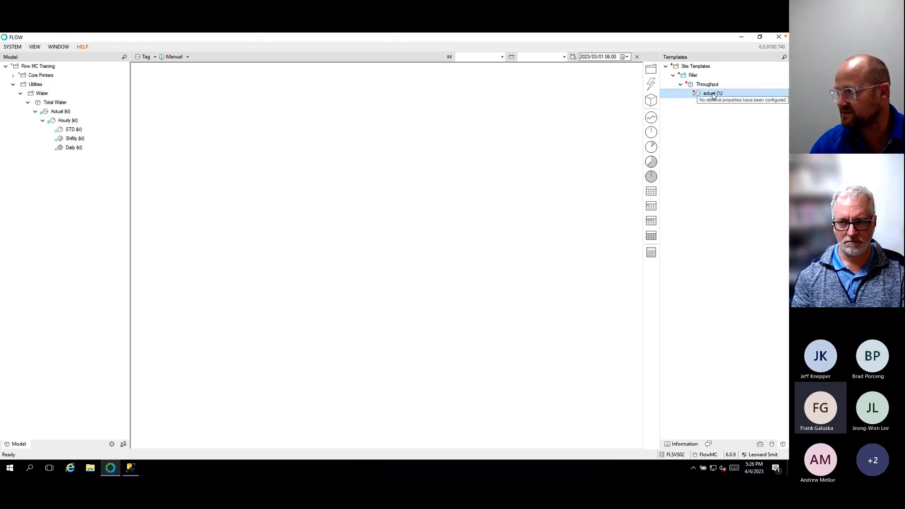
pyautogui.rightClick(704, 93)
pyautogui.click(709, 110)
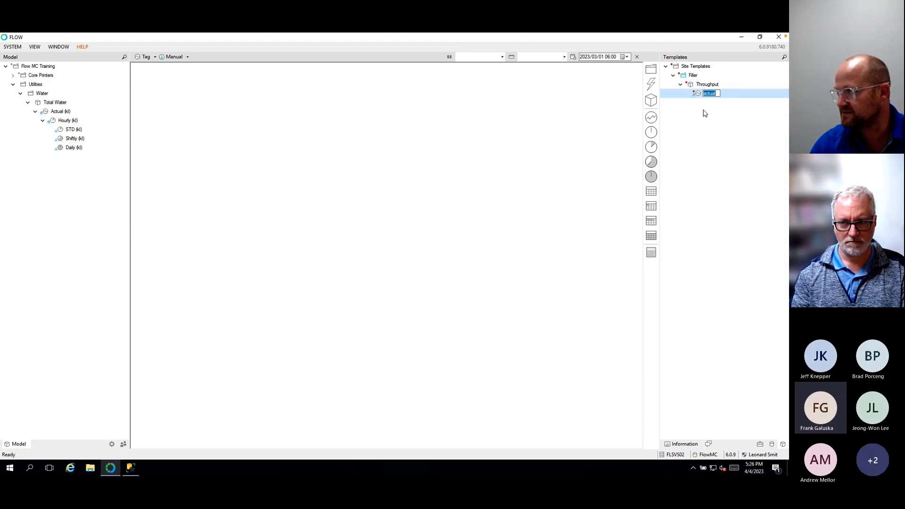
pyautogui.write('Ac')
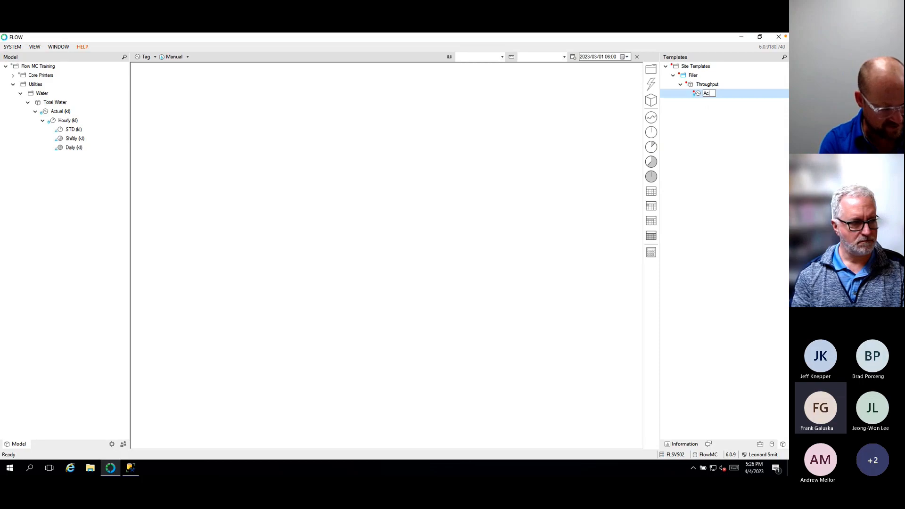
pyautogui.write('tual Good')
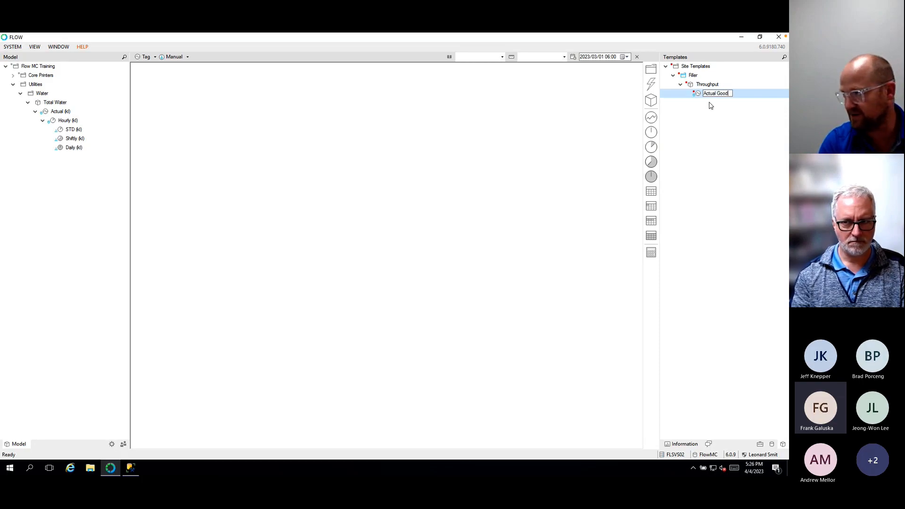
pyautogui.press('Return')
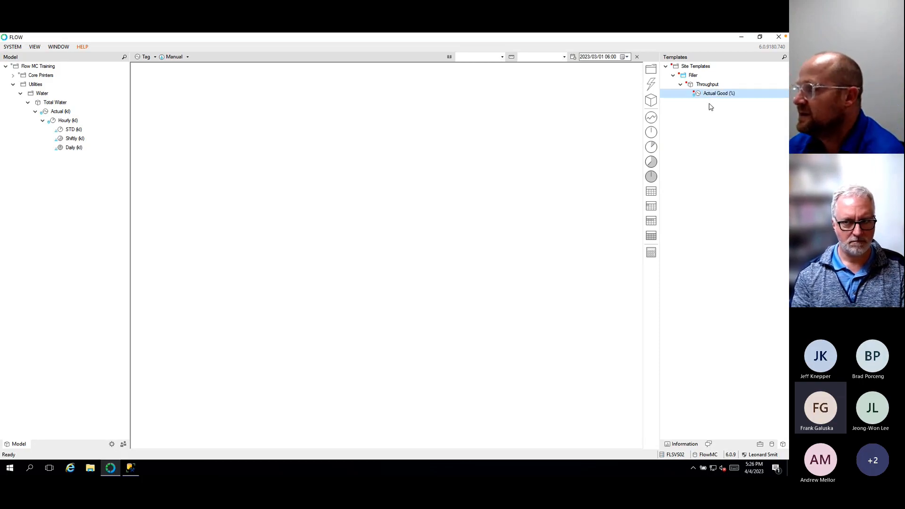
# Open the Actual Good measure and set its retrieval to Filler 1's FL001.BottleCount tag from the Historian Simulator
pyautogui.doubleClick(710, 97)
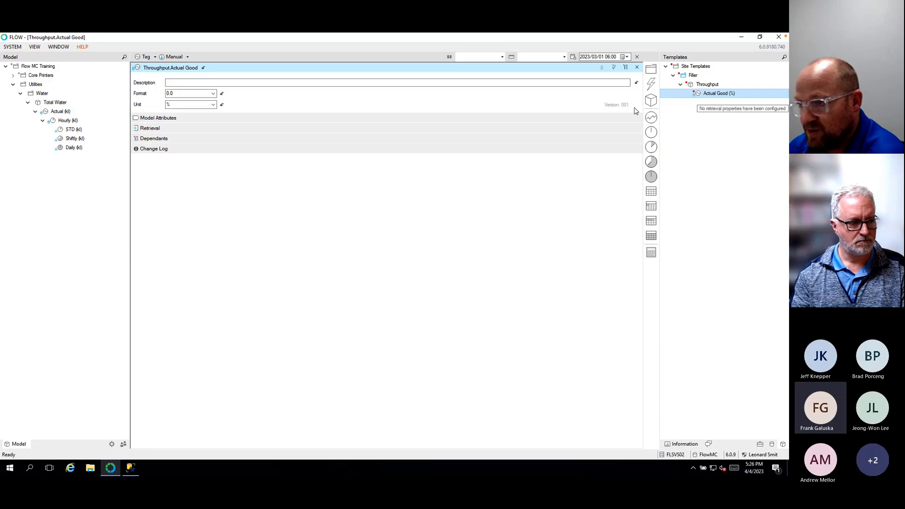
pyautogui.click(154, 132)
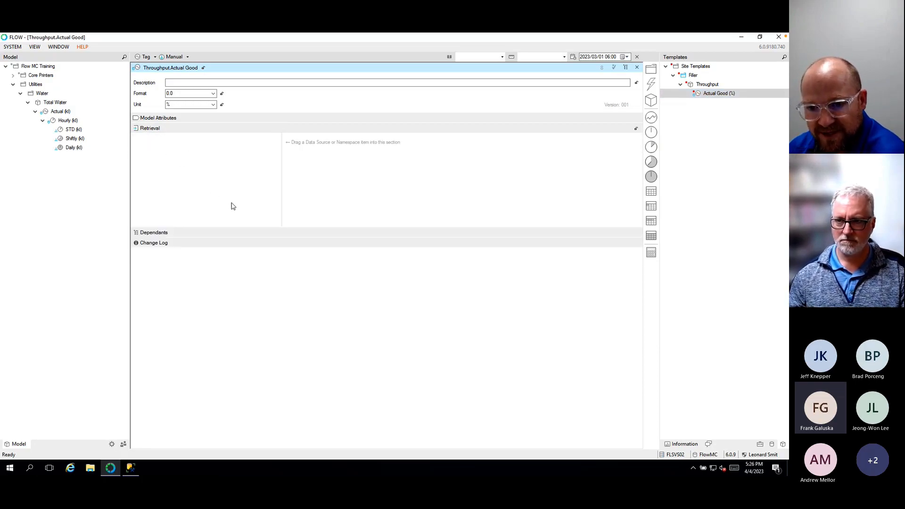
pyautogui.click(772, 444)
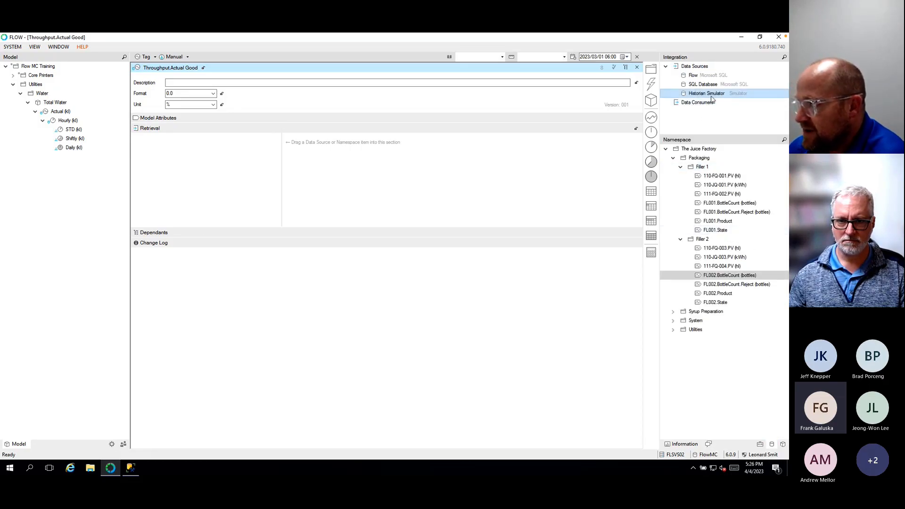
pyautogui.click(711, 203)
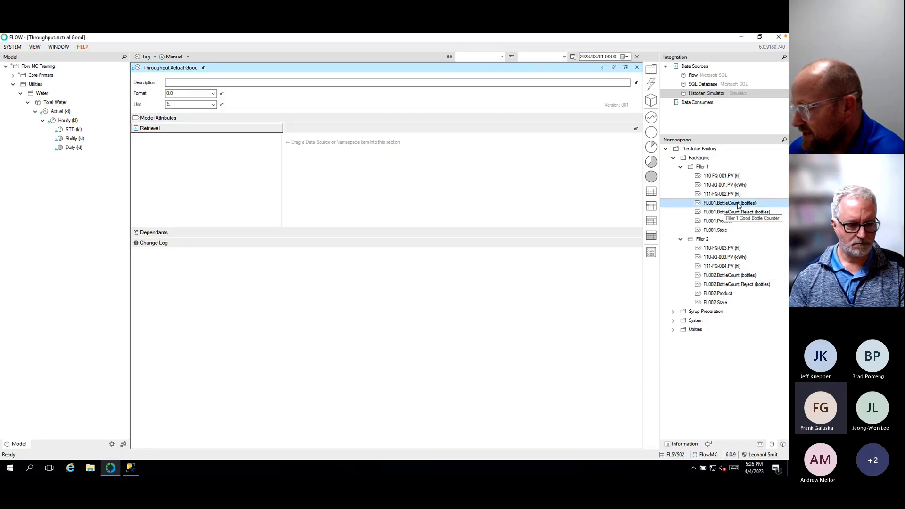
pyautogui.moveTo(712, 204); pyautogui.dragTo(259, 177)
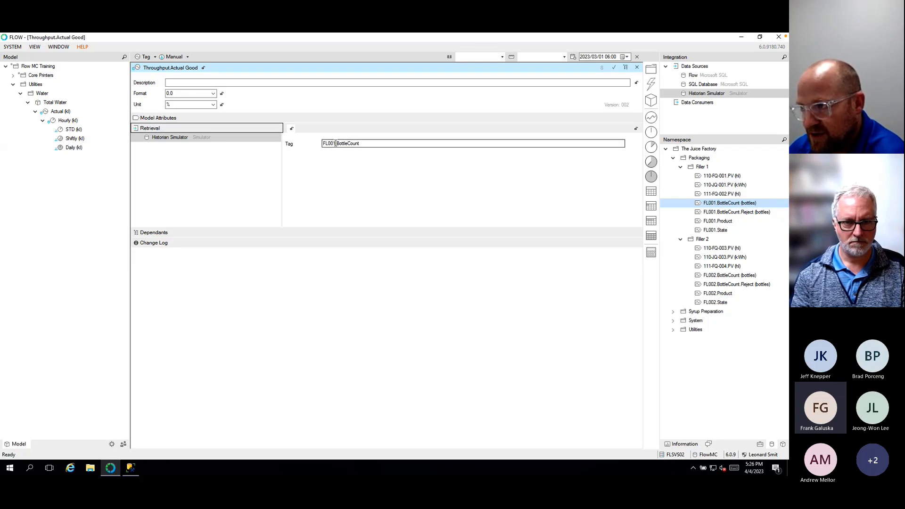
pyautogui.moveTo(336, 143); pyautogui.dragTo(323, 144)
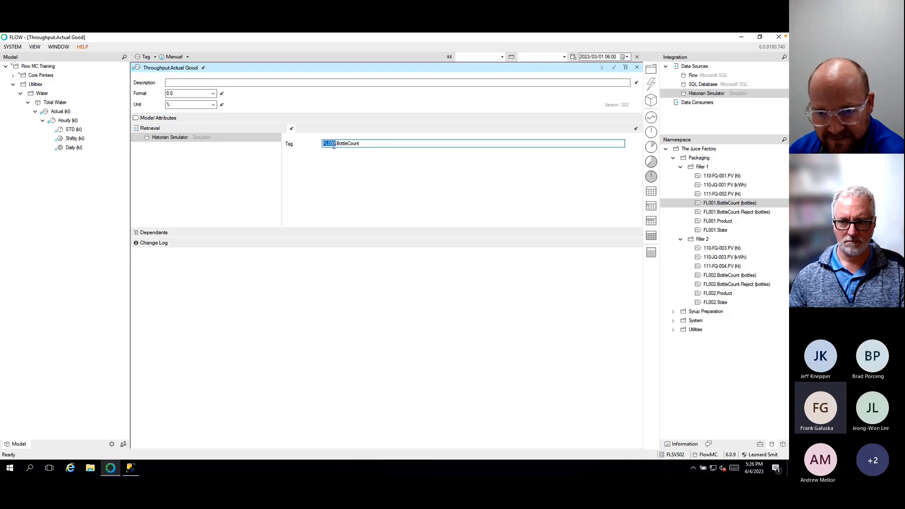
pyautogui.click(379, 144)
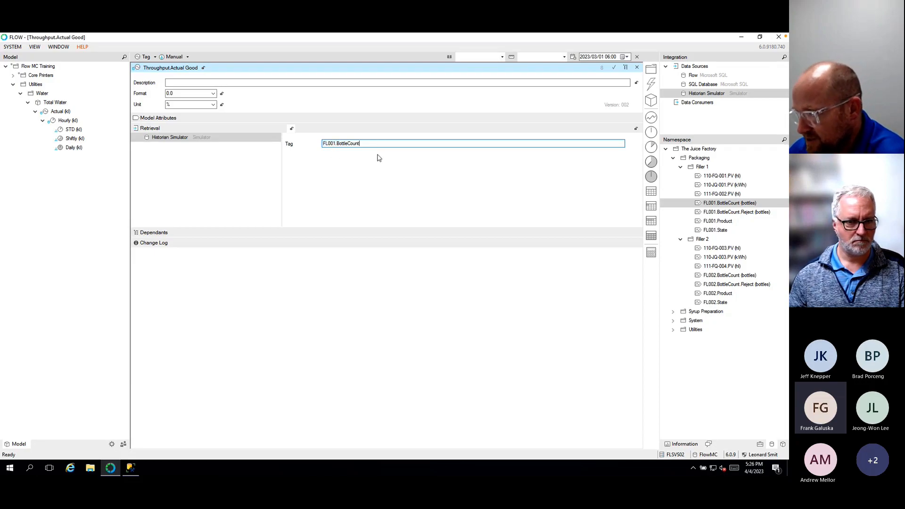
# Create a new model attribute named Equipment Number in the toolbox
pyautogui.click(761, 445)
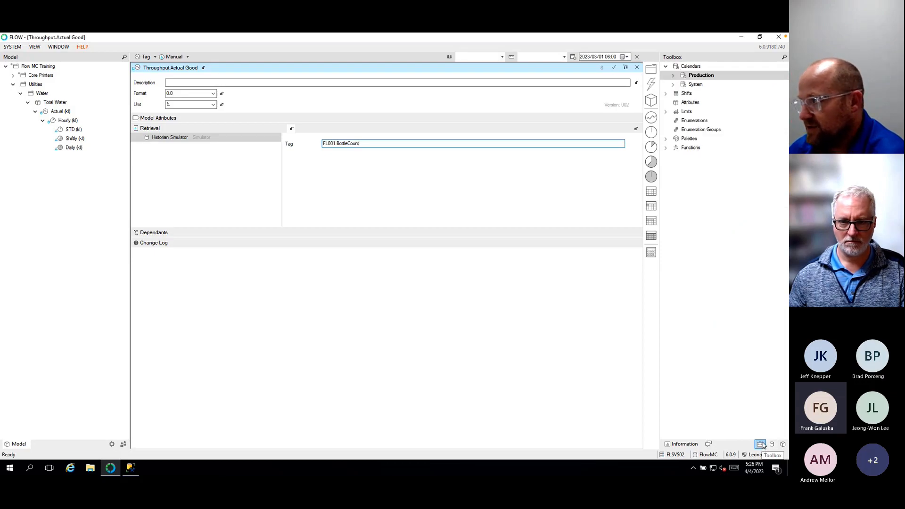
pyautogui.rightClick(684, 107)
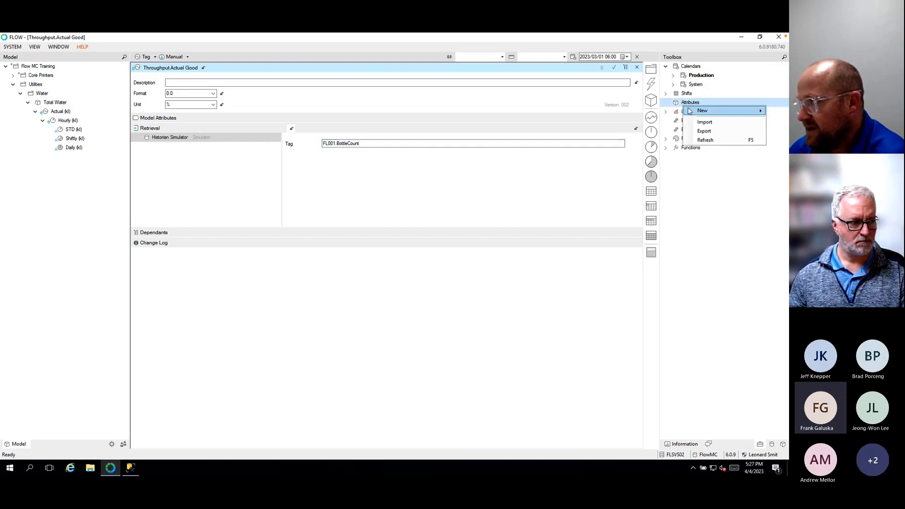
pyautogui.click(666, 114)
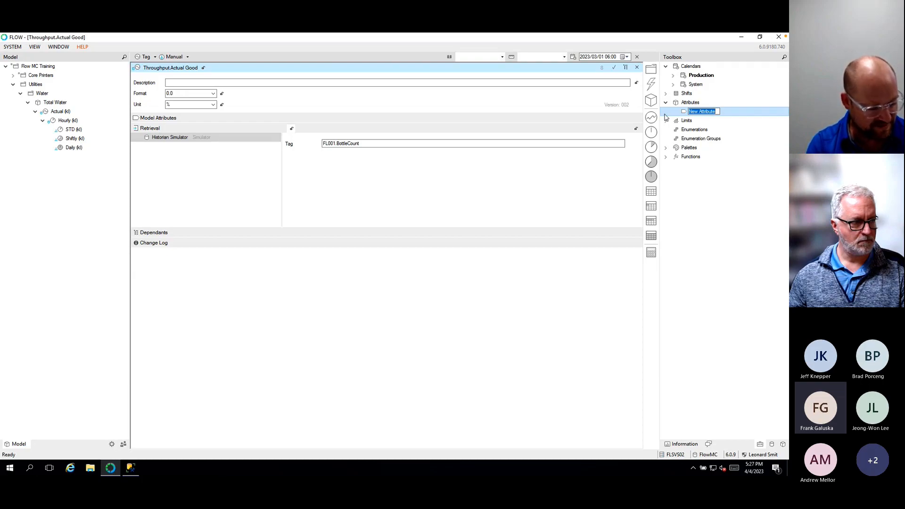
pyautogui.write('Equipmen')
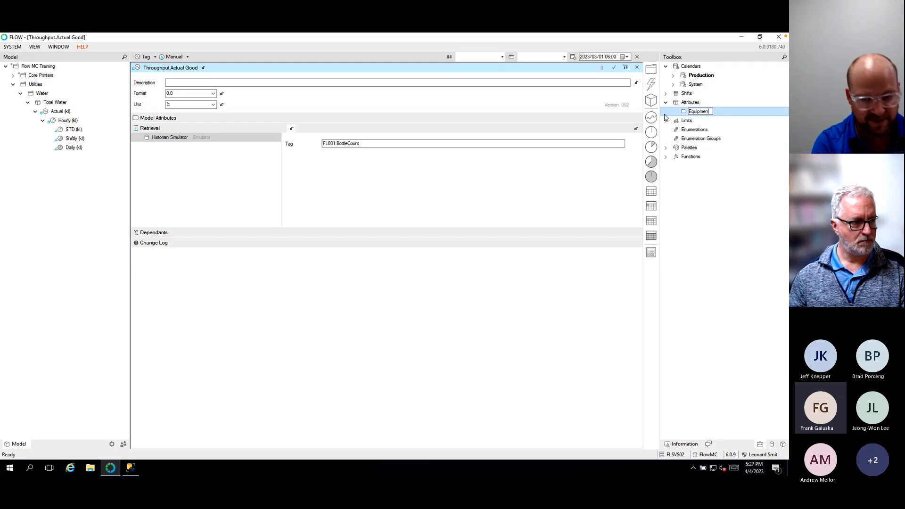
pyautogui.write('t')
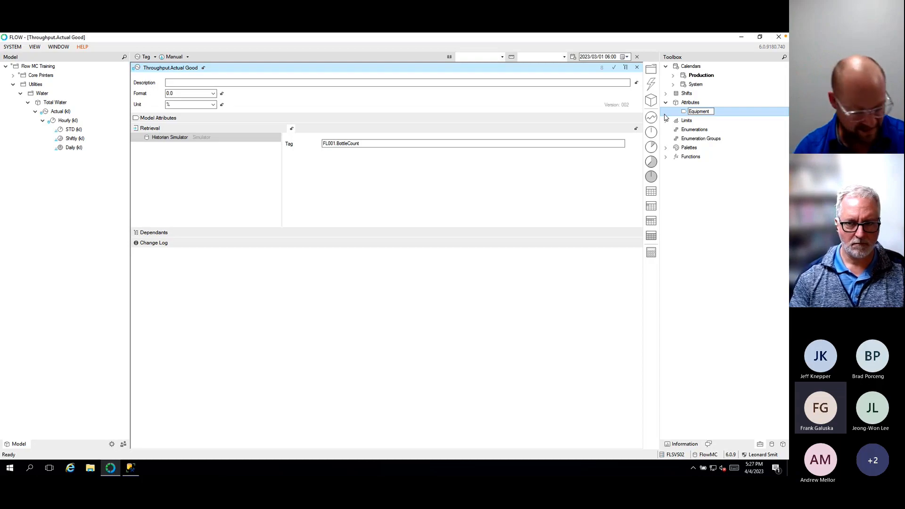
pyautogui.write(' Number')
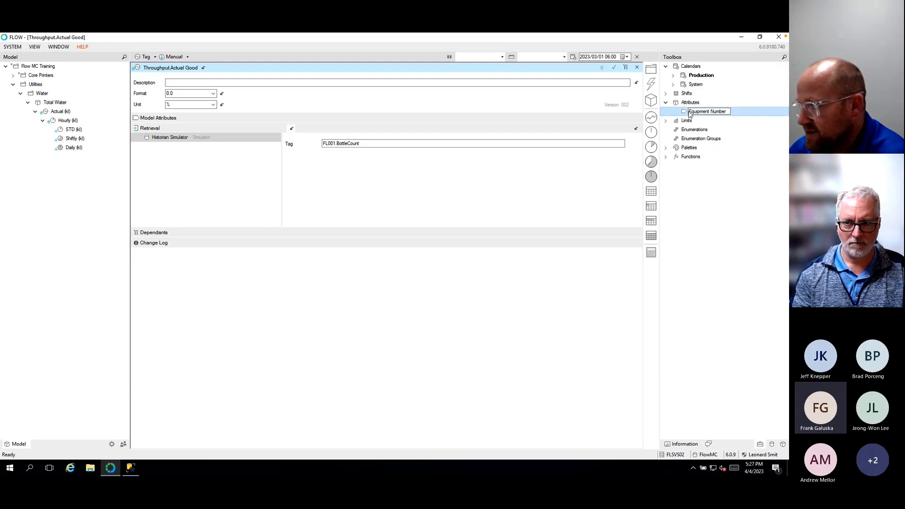
pyautogui.moveTo(727, 112); pyautogui.dragTo(692, 112)
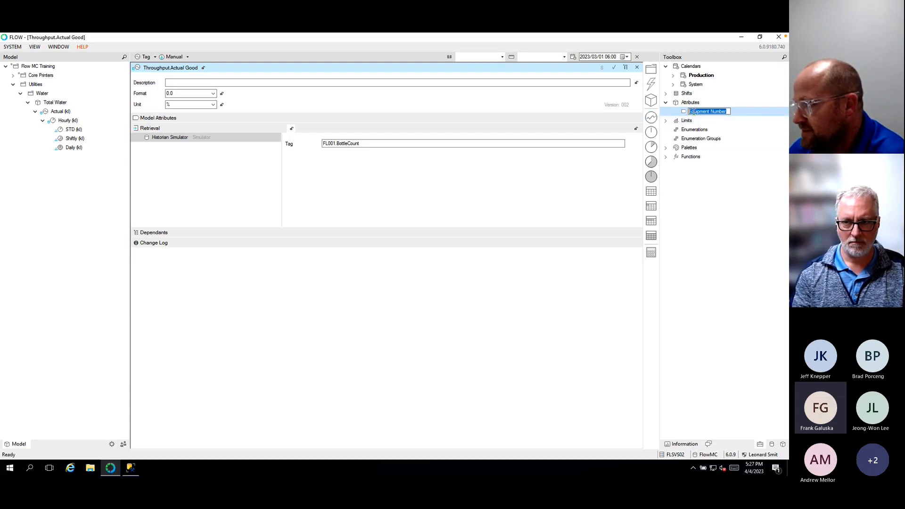
pyautogui.rightClick(694, 113)
pyautogui.click(700, 140)
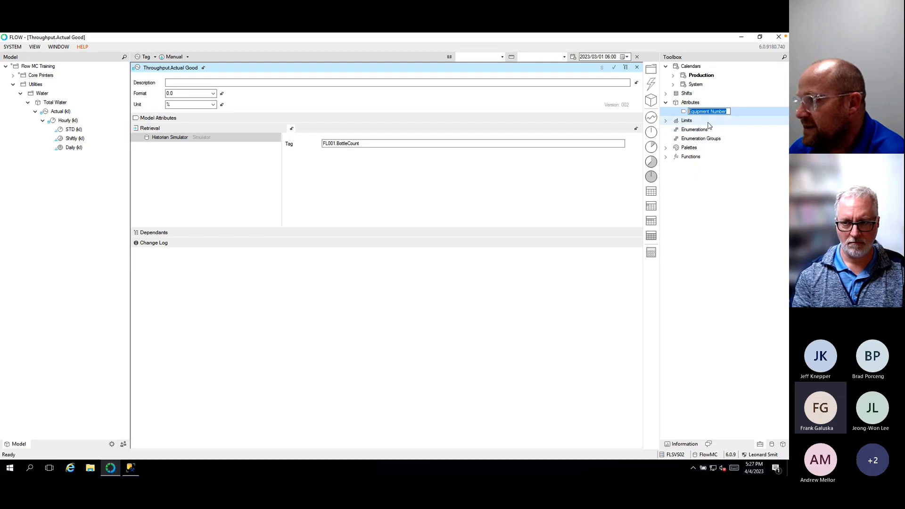
pyautogui.click(708, 120)
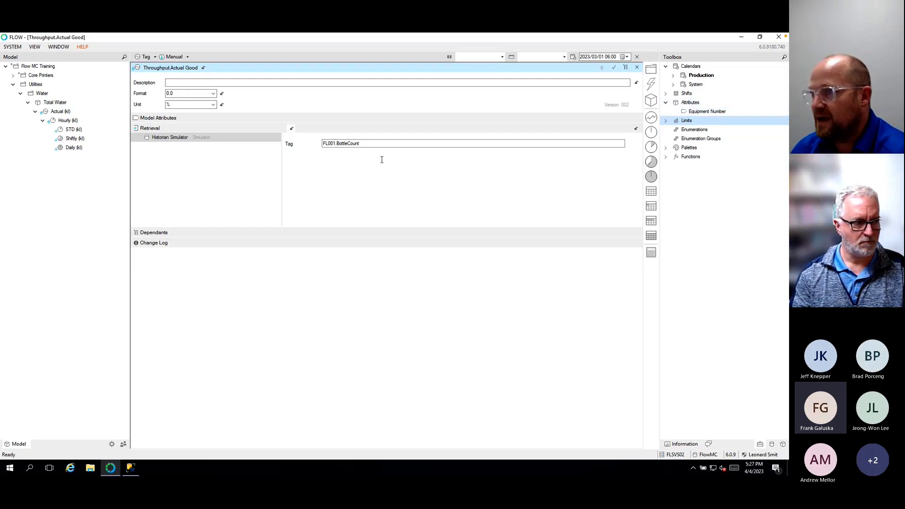
# Open the Filler template folder and add the Equipment Number attribute to its model attributes
pyautogui.click(783, 444)
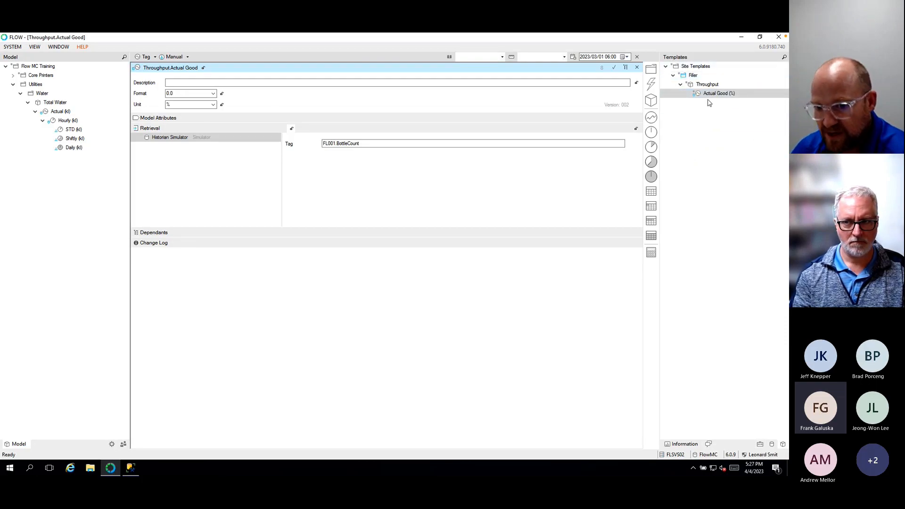
pyautogui.click(693, 76)
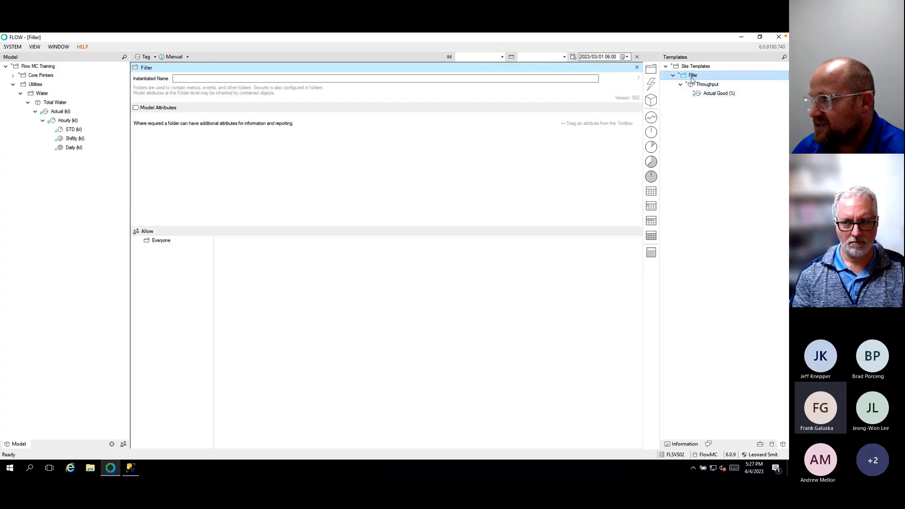
pyautogui.click(763, 447)
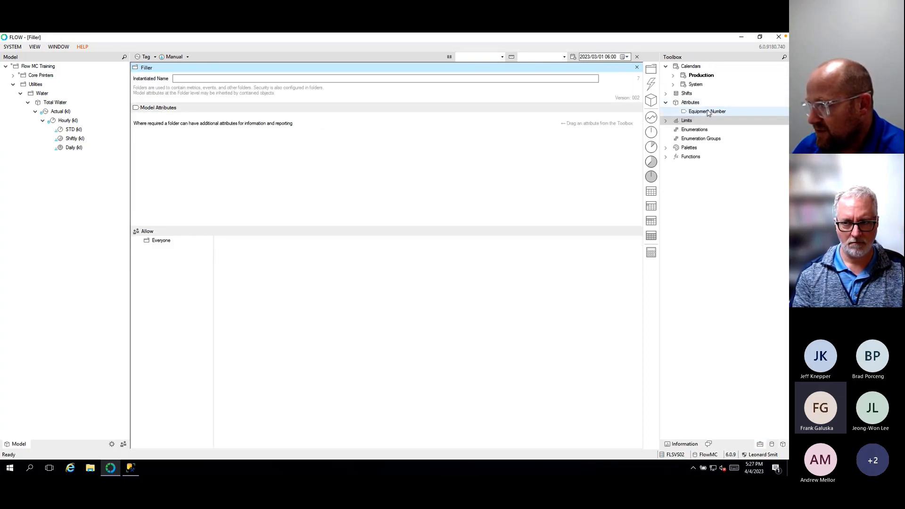
pyautogui.moveTo(708, 112); pyautogui.dragTo(228, 162)
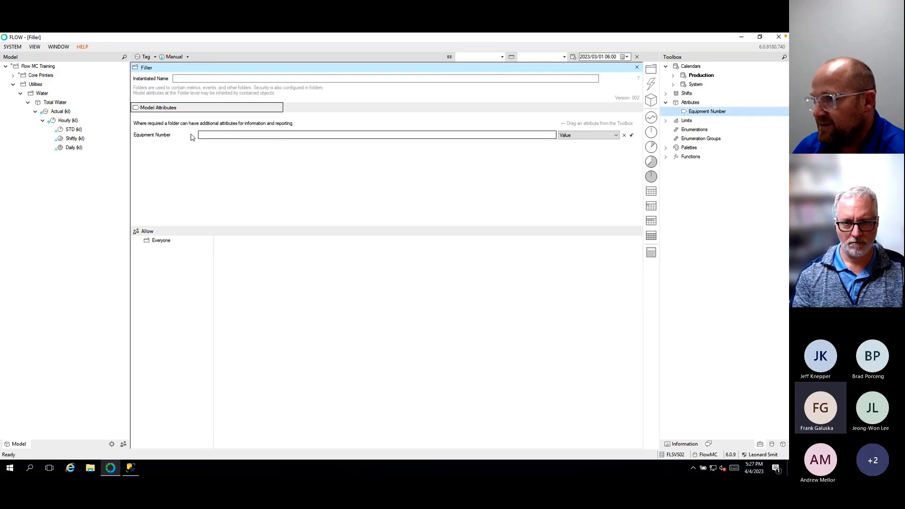
# Close the Filler folder editor and open the Actual Good template measure, showing its model attributes and retrieval settings
pyautogui.click(783, 444)
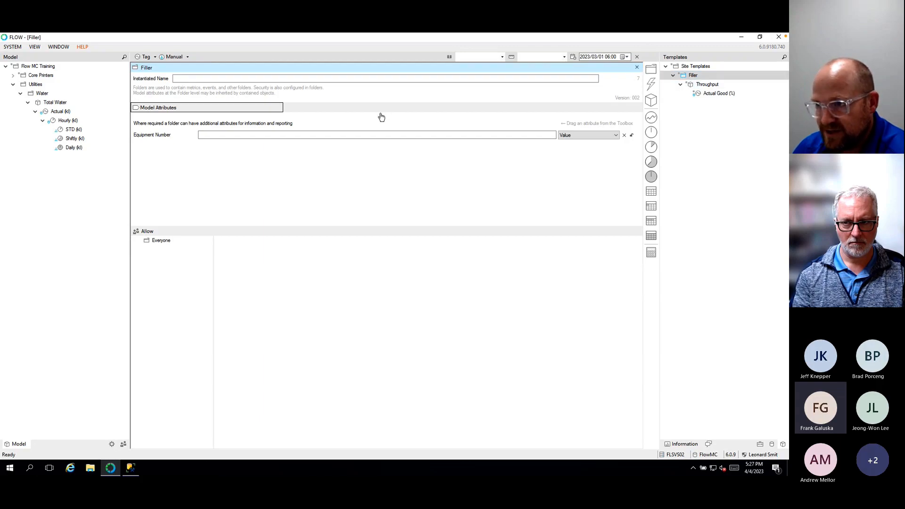
pyautogui.click(638, 67)
pyautogui.doubleClick(718, 94)
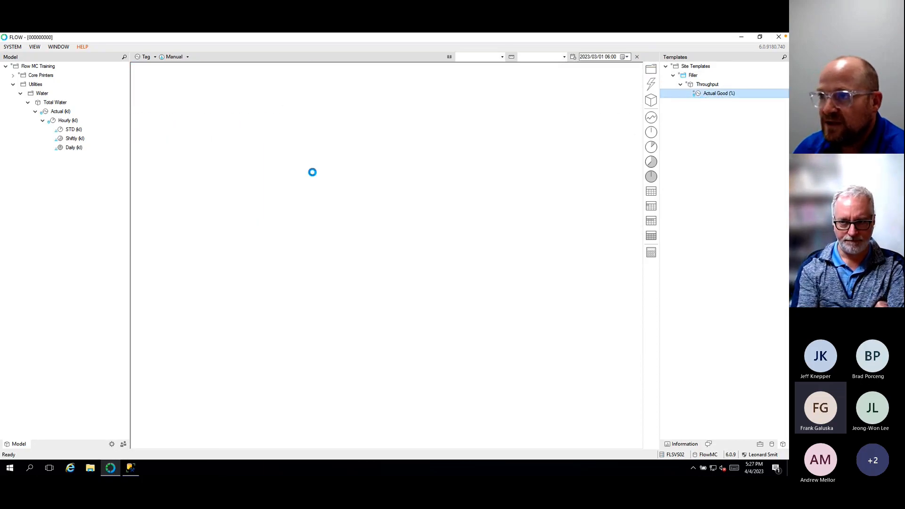
pyautogui.click(151, 119)
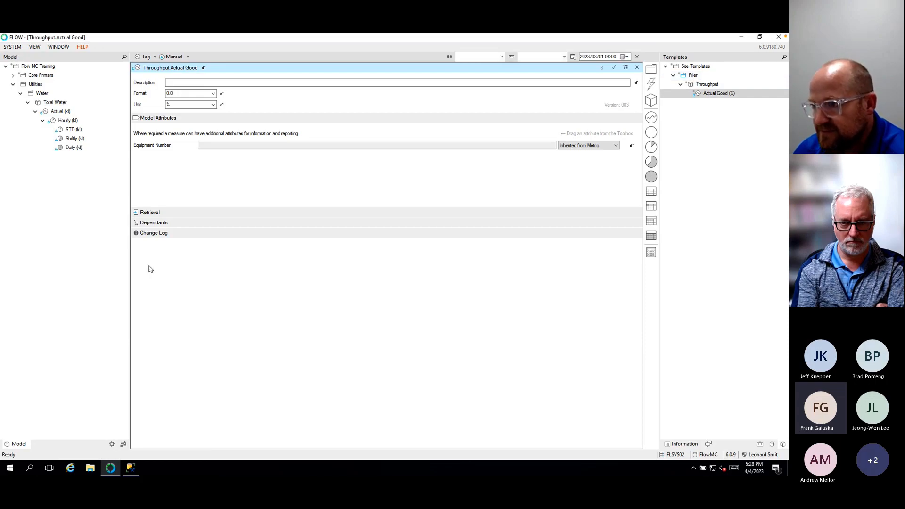
pyautogui.click(158, 215)
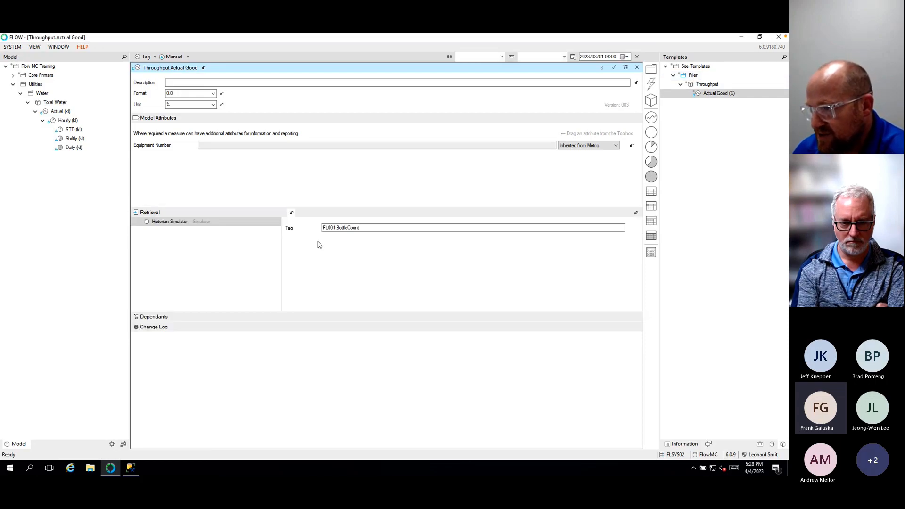
# Set the Actual Good retrieval tag to FL[ModelAttribute("Equipment Number")].BottleCount, replacing the fixed 001, and close the measure
pyautogui.click(324, 228)
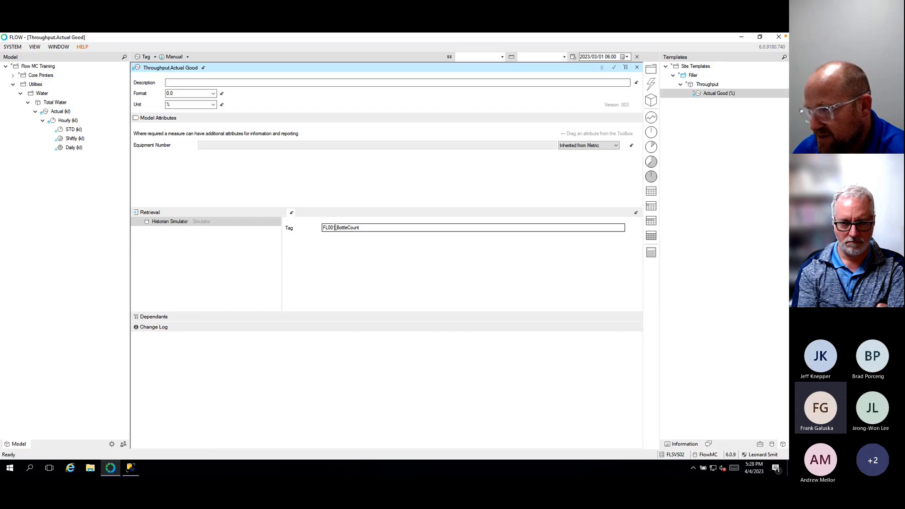
pyautogui.moveTo(335, 228); pyautogui.dragTo(328, 227)
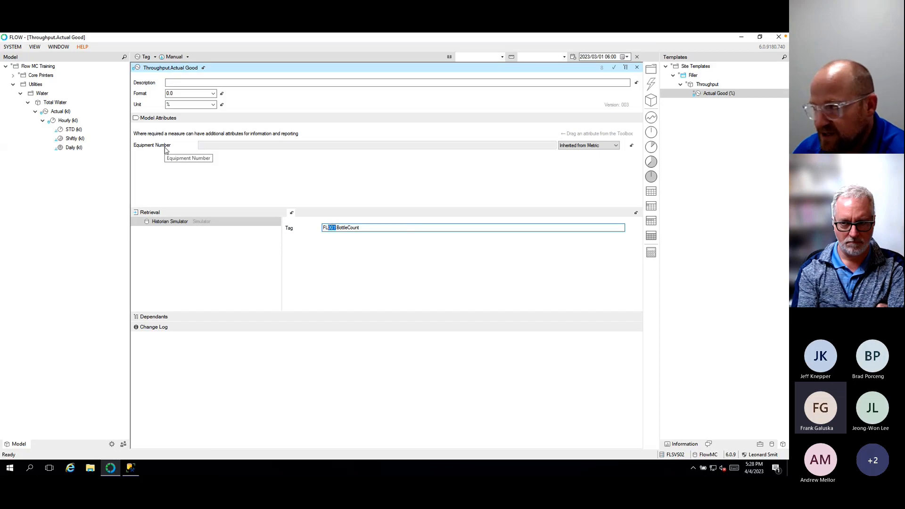
pyautogui.click(763, 445)
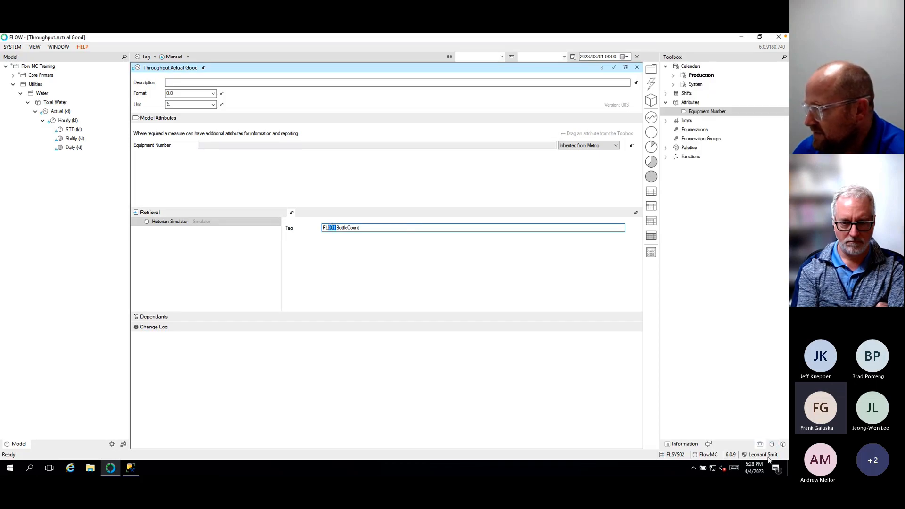
pyautogui.click(706, 112)
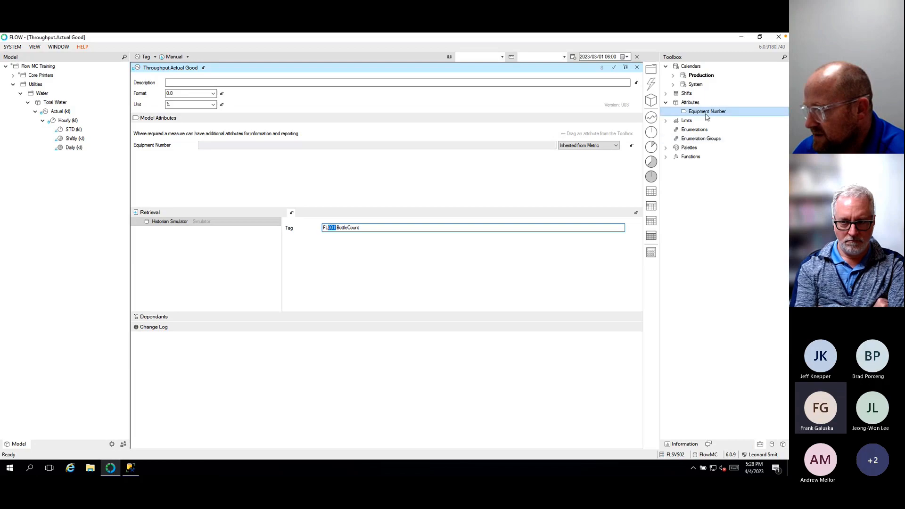
pyautogui.click(422, 228)
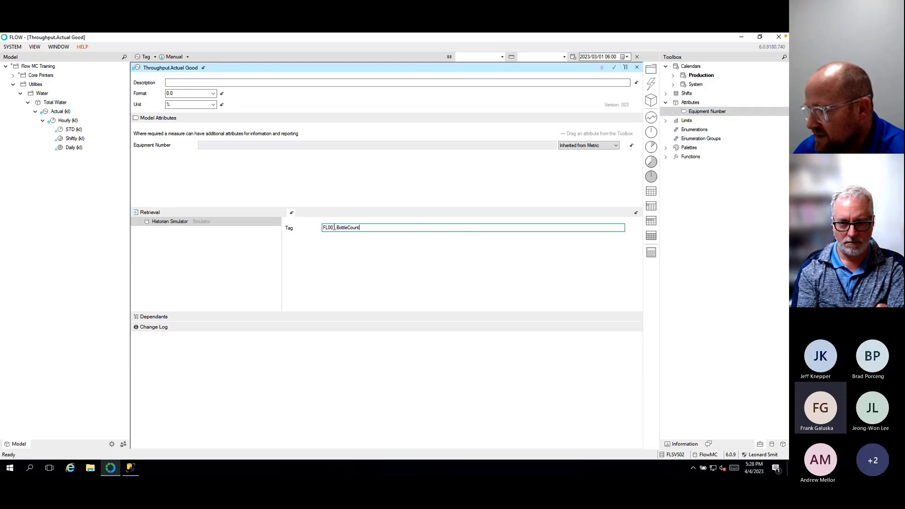
pyautogui.moveTo(334, 228); pyautogui.dragTo(329, 228)
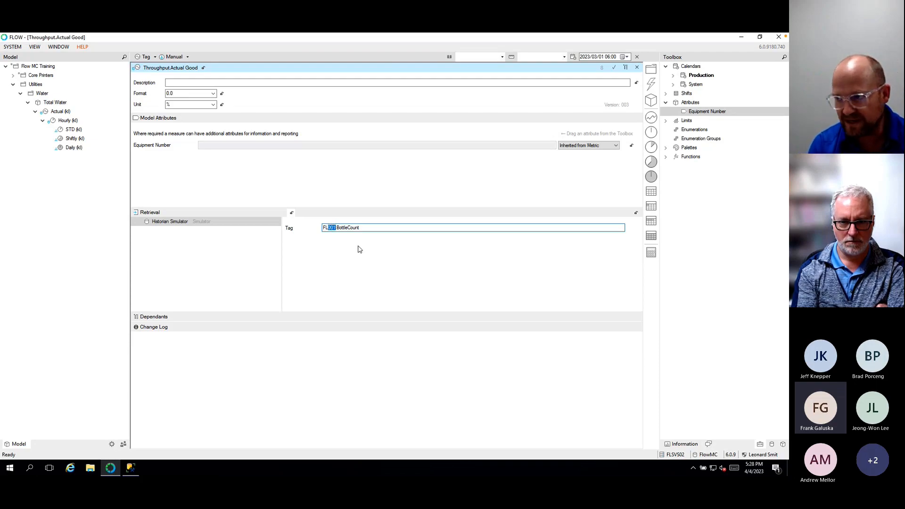
pyautogui.write('[')
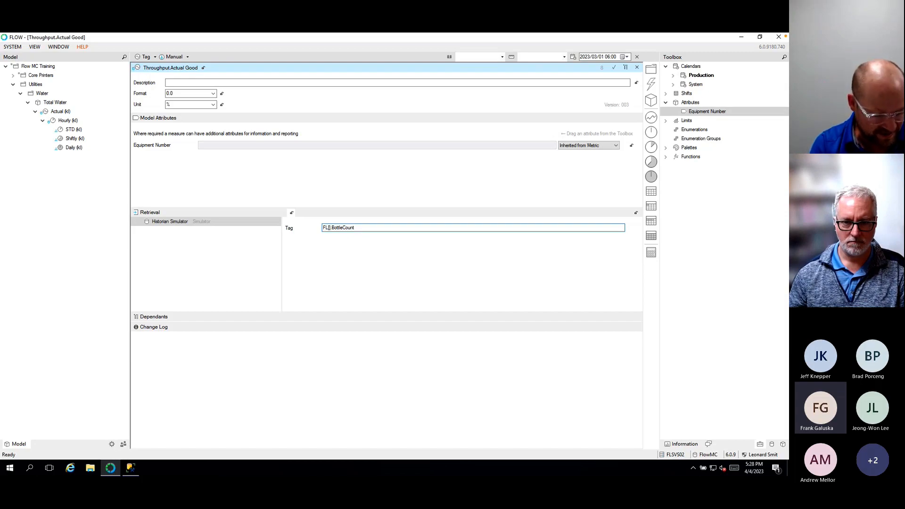
pyautogui.write('ModelAttr')
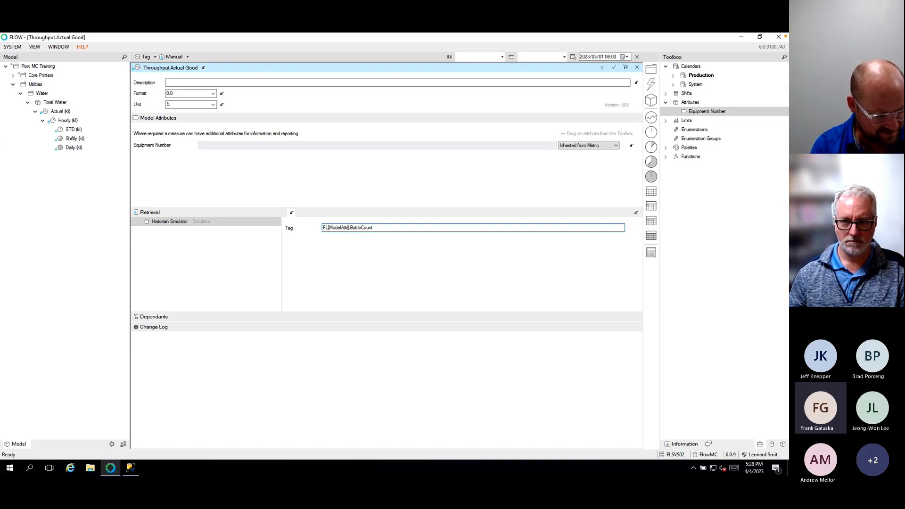
pyautogui.write('ibute')
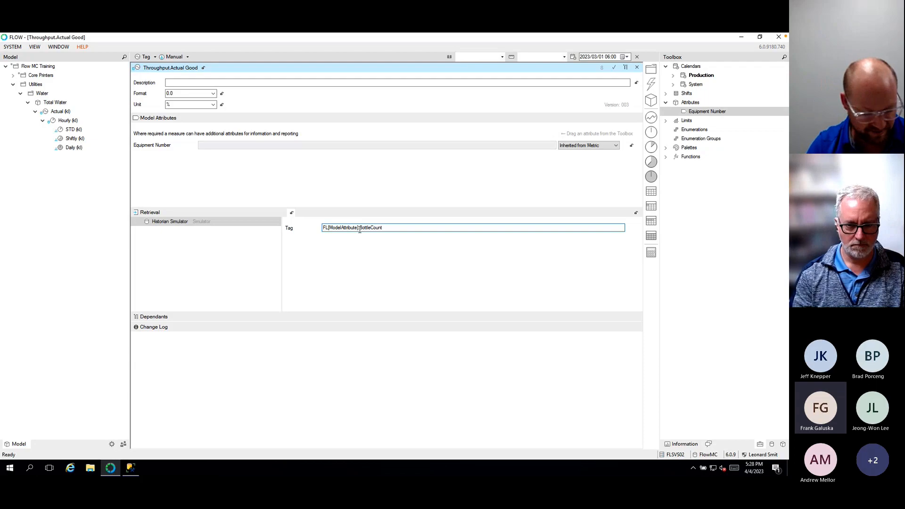
pyautogui.write('(')
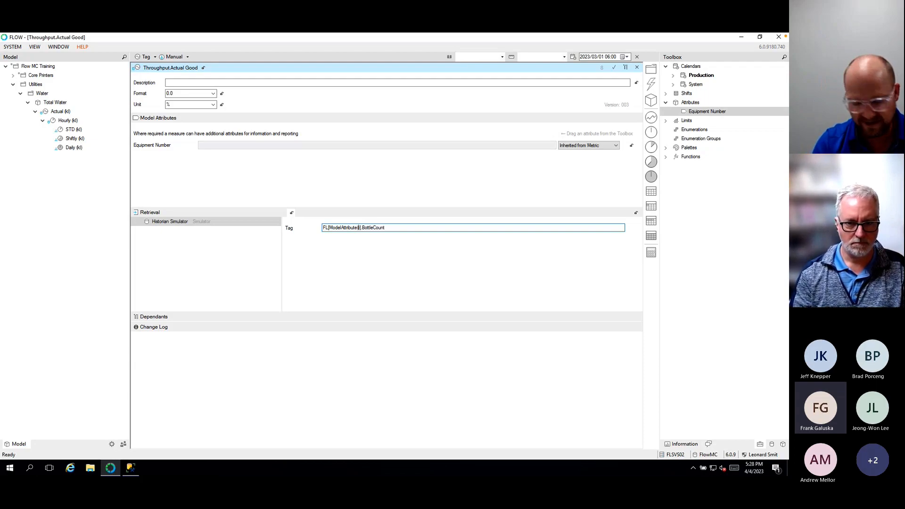
pyautogui.write('""')
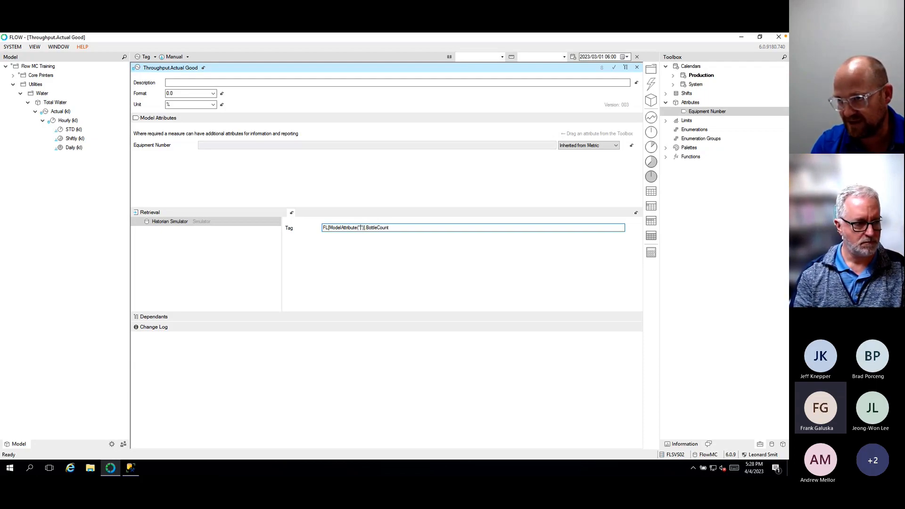
pyautogui.write('Equip')
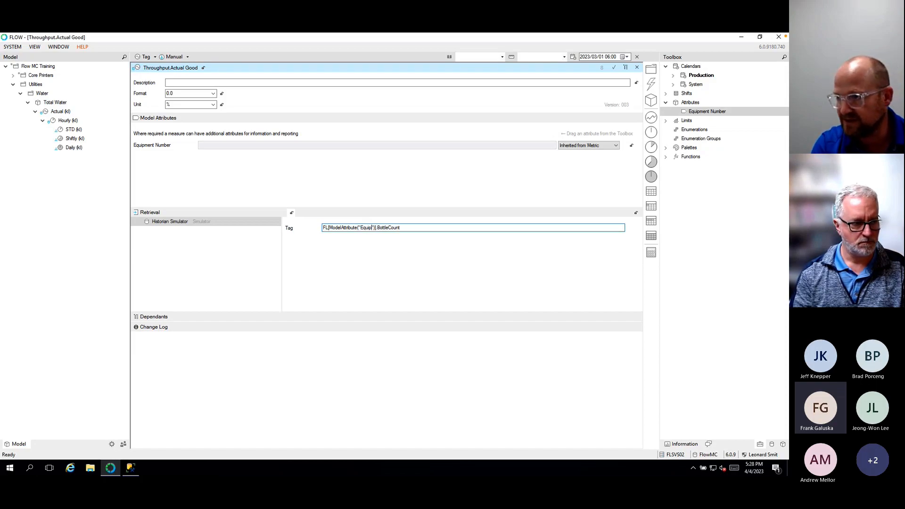
pyautogui.write('ment Number')
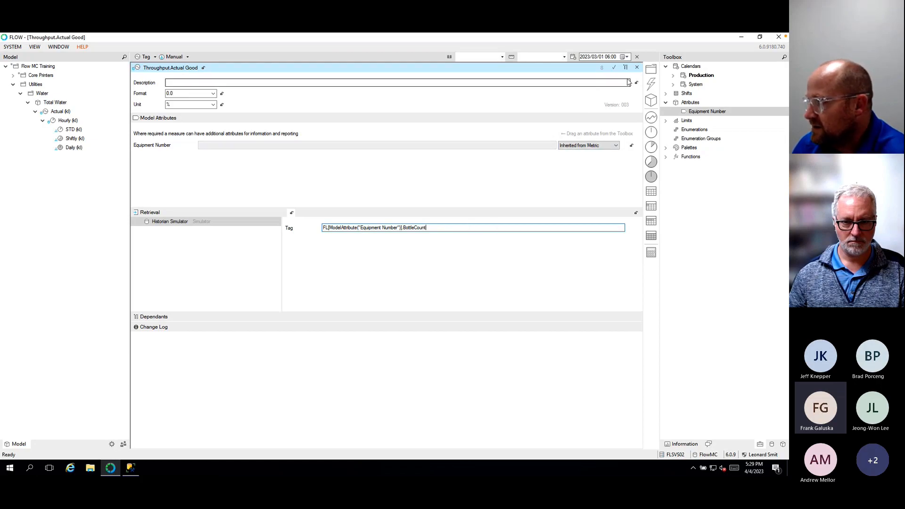
pyautogui.click(637, 68)
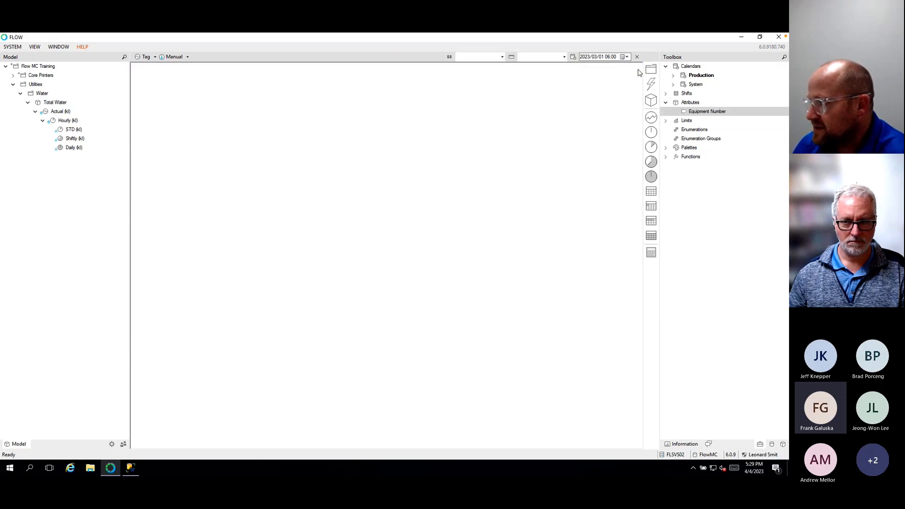
# Add an hourly measure named Hourly under Actual Good in the Filler template
pyautogui.click(783, 445)
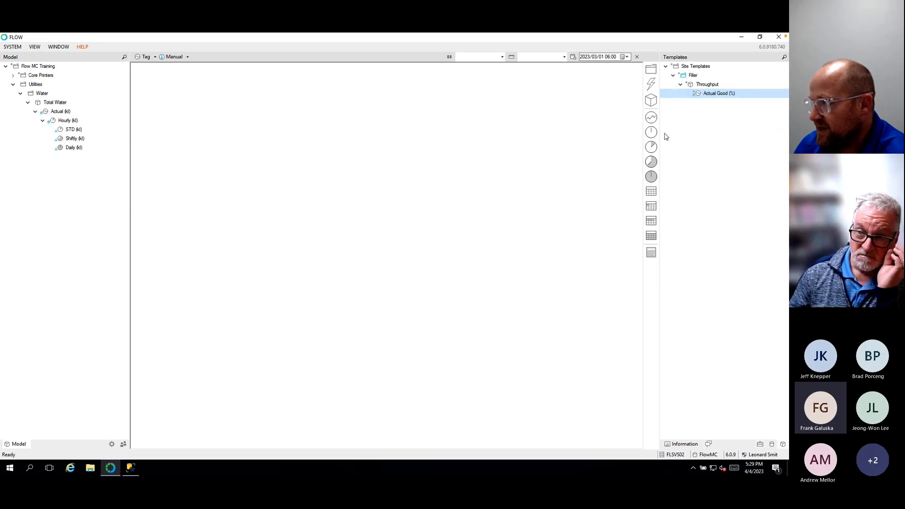
pyautogui.click(653, 148)
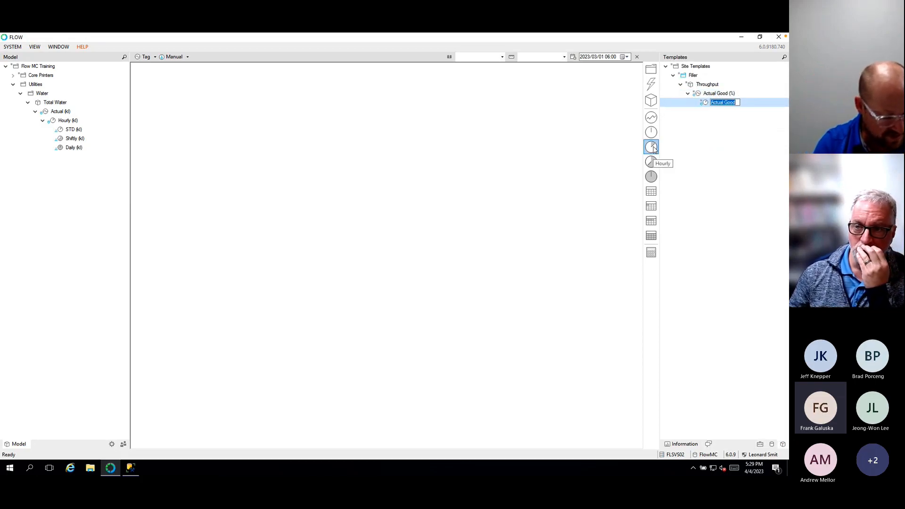
pyautogui.write('Hourl')
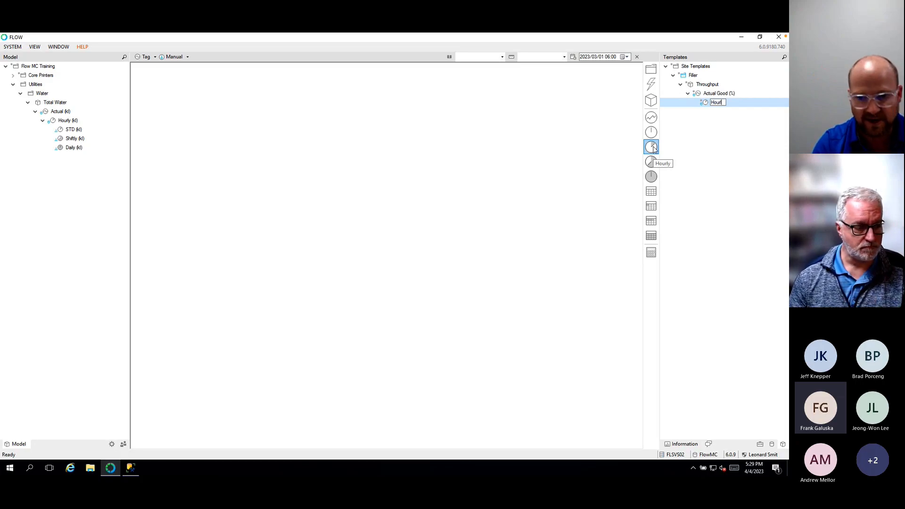
pyautogui.write('y (%')
pyautogui.press('Return')
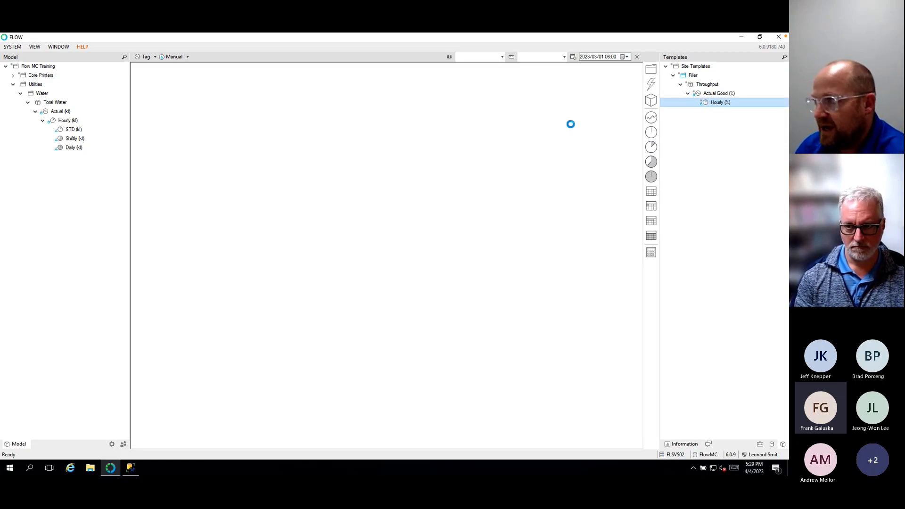
# Set the retrieval aggregation of the template's Hourly measure to Counter and close the measure
pyautogui.click(151, 241)
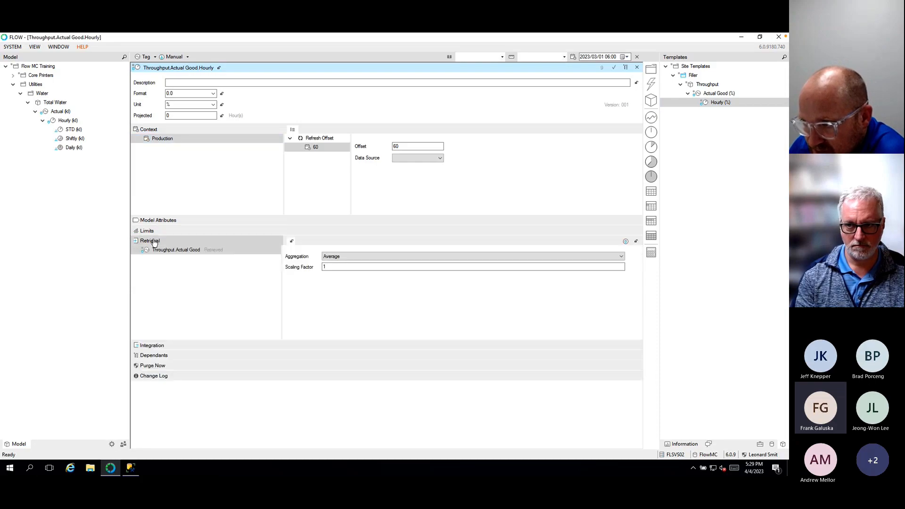
pyautogui.click(332, 257)
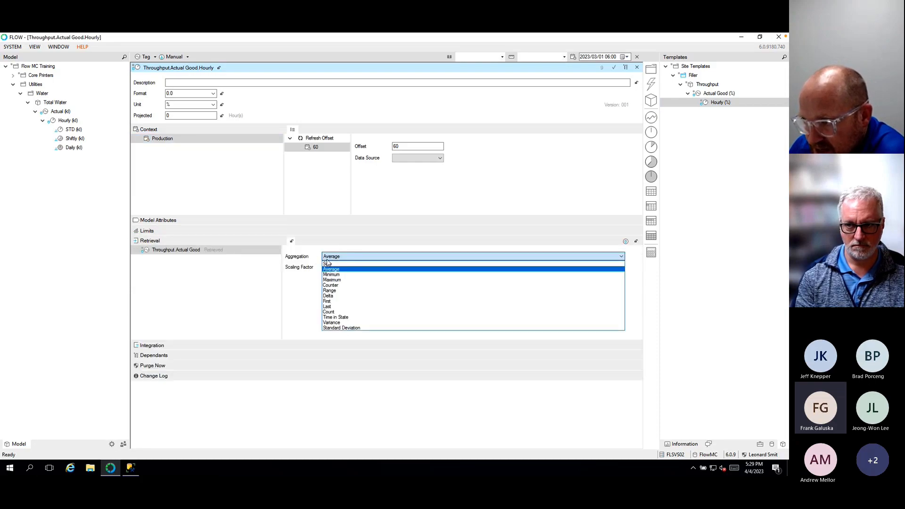
pyautogui.click(333, 288)
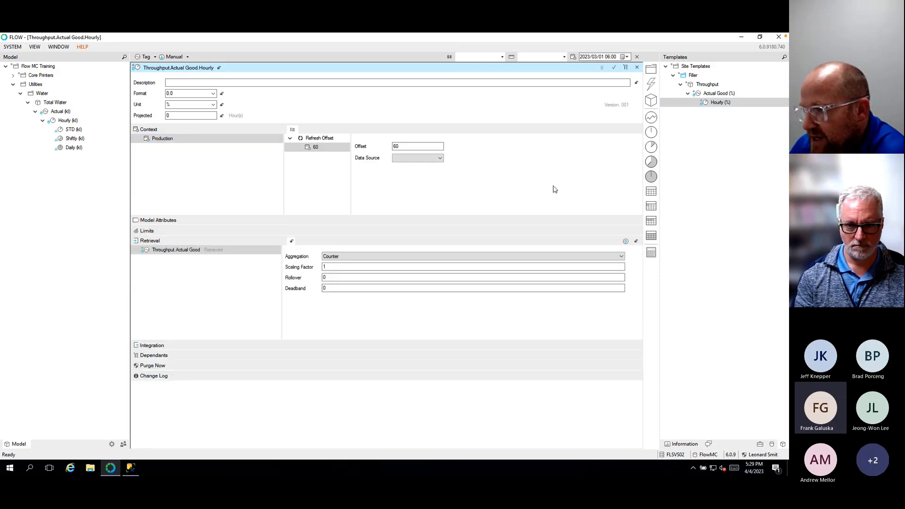
pyautogui.click(637, 67)
# Preview the trend of Filler 1's FL001.BottleCount tag from the Historian Simulator and close the preview
pyautogui.click(760, 444)
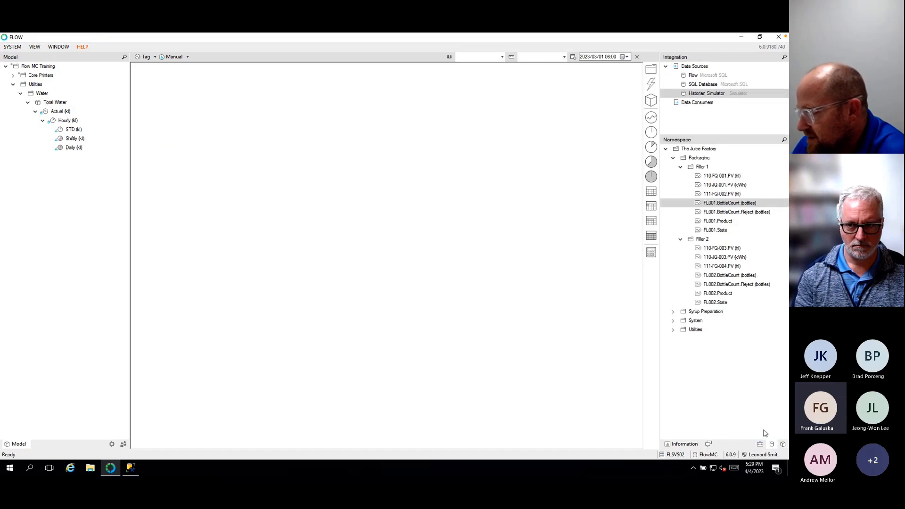
pyautogui.doubleClick(730, 203)
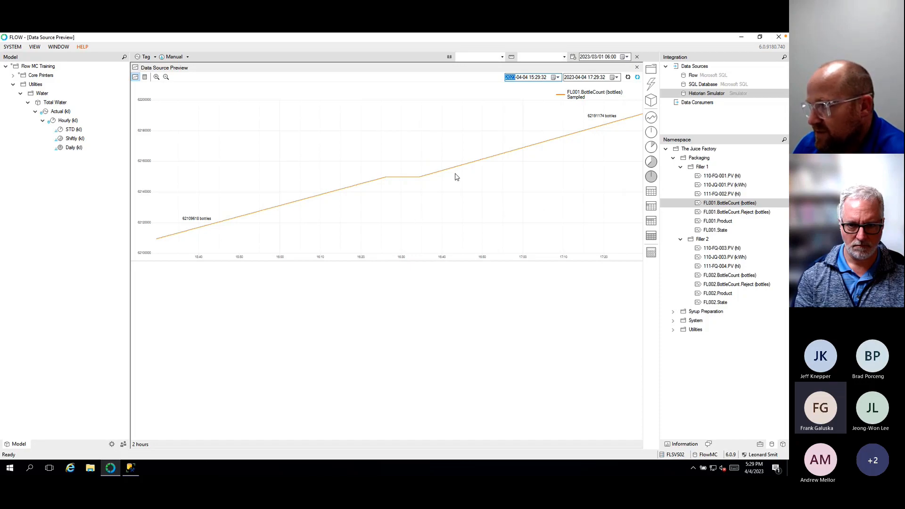
pyautogui.click(637, 67)
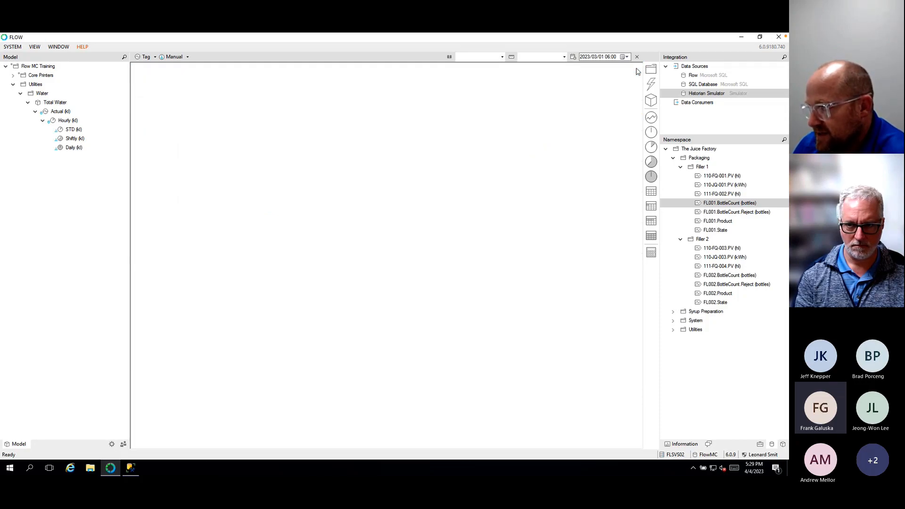
# Release the Site Templates folder containing the Filler template
pyautogui.click(783, 444)
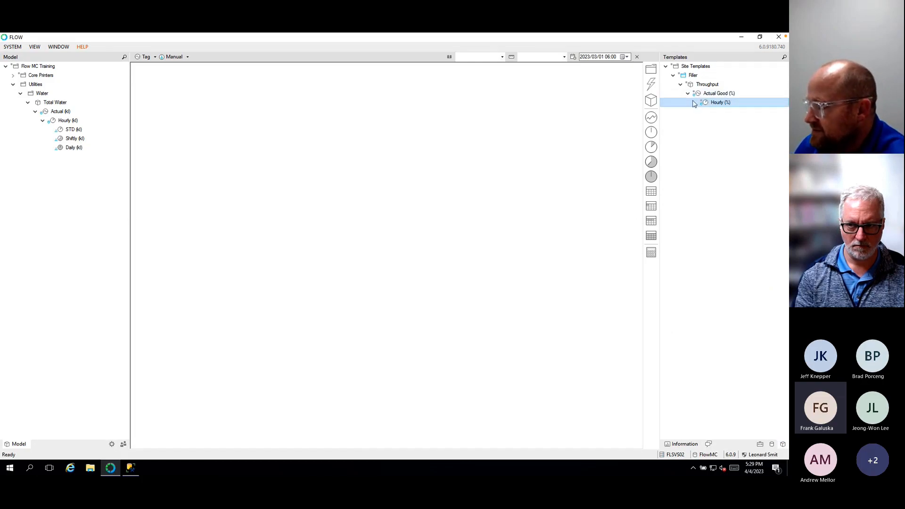
pyautogui.click(694, 66)
pyautogui.rightClick(689, 68)
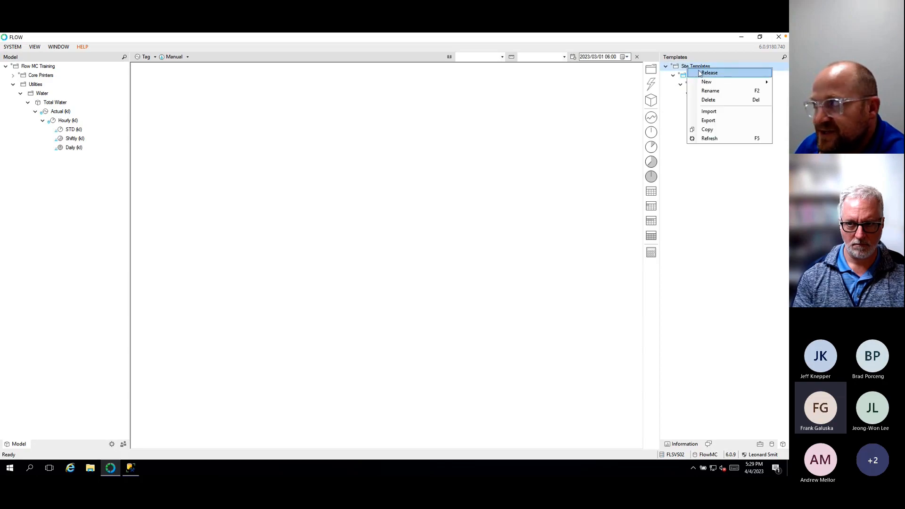
pyautogui.click(700, 74)
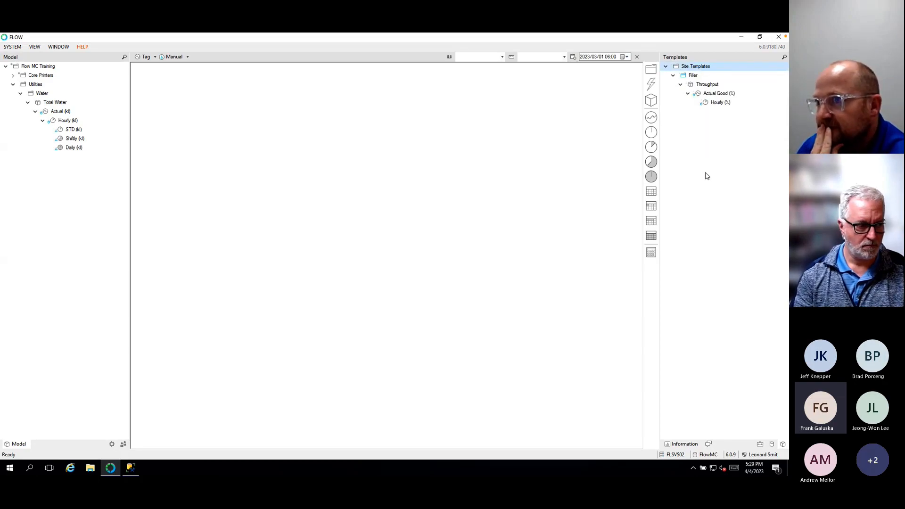
# Collapse the Water branch and create a folder named Packaging directly under Flow MC Training in the model
pyautogui.click(20, 93)
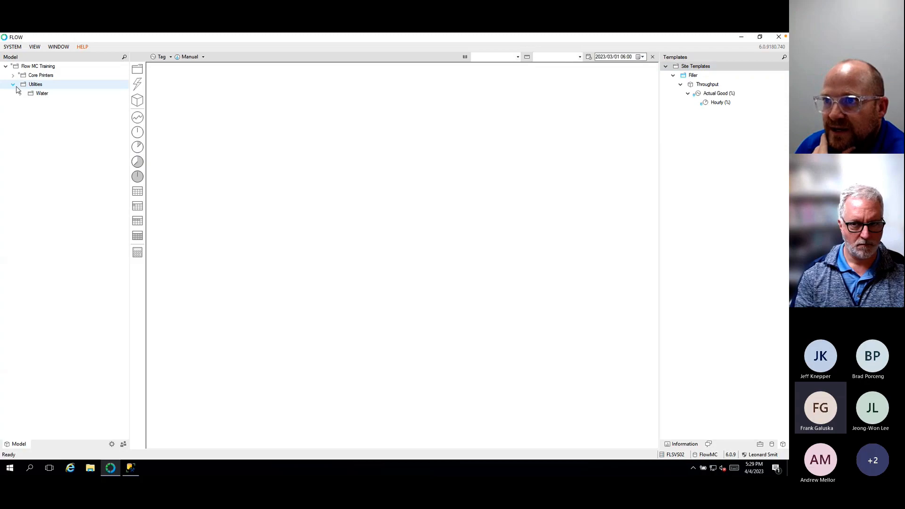
pyautogui.click(56, 68)
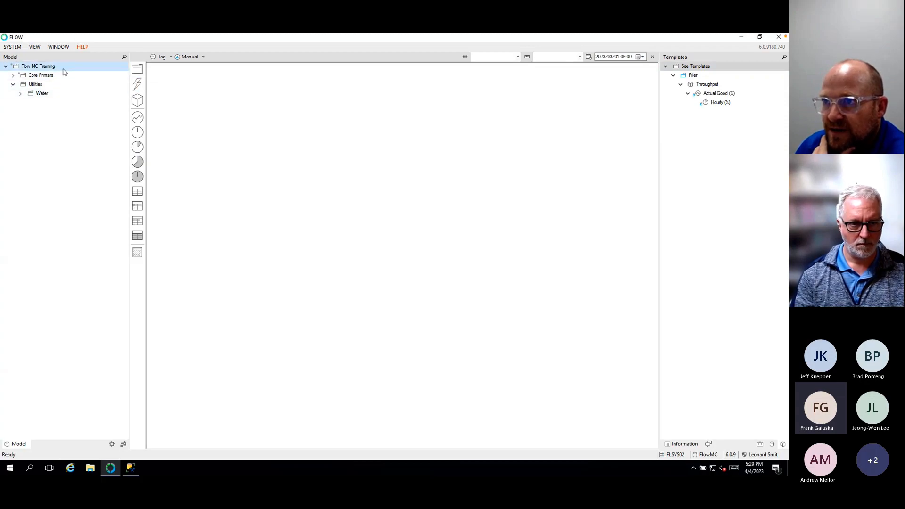
pyautogui.hotkey('ctrl', 'shift', 'n')
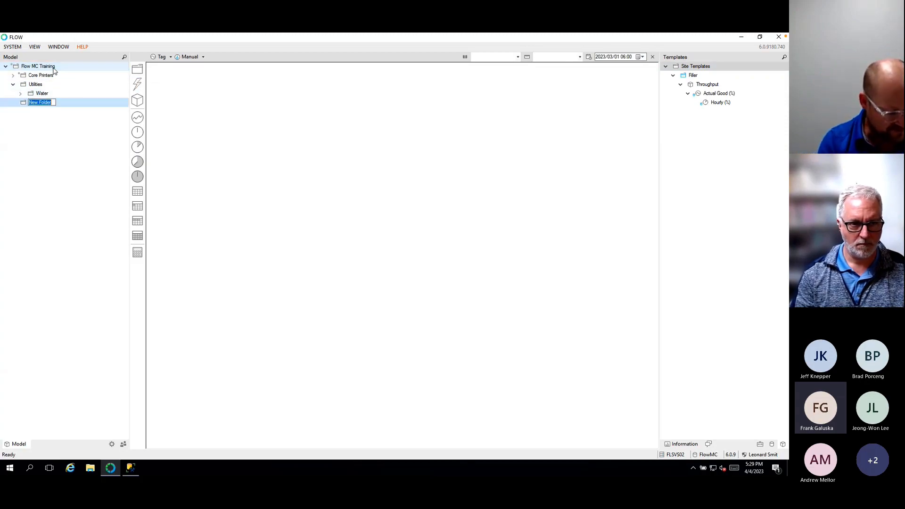
pyautogui.write('Packaging')
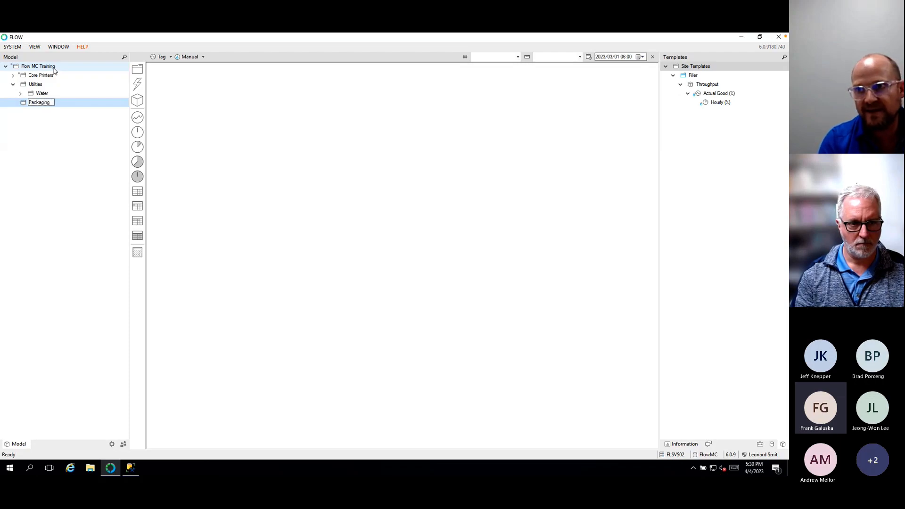
pyautogui.press('Return')
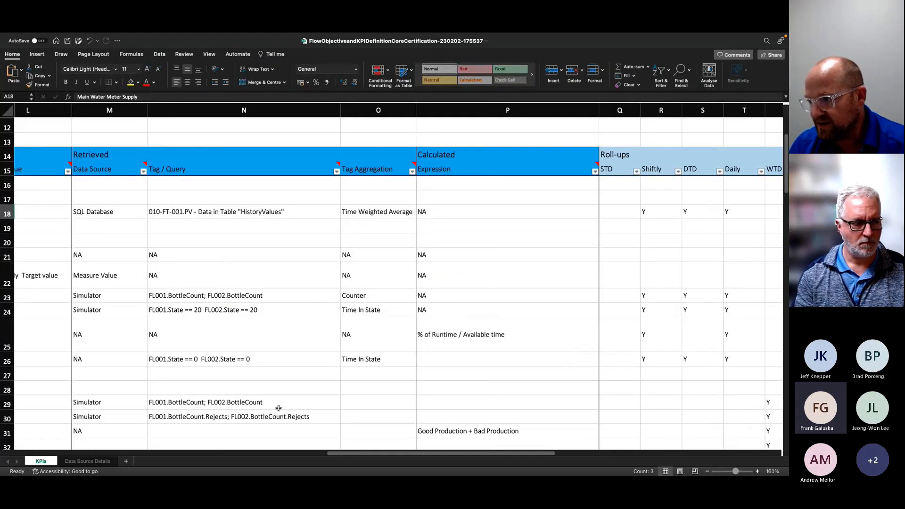
# Check the Operations (Filler 1&2) requirements in the KPI definition spreadsheet, and return to the Filler template in FLOW
pyautogui.hscroll(-10, 279, 408)
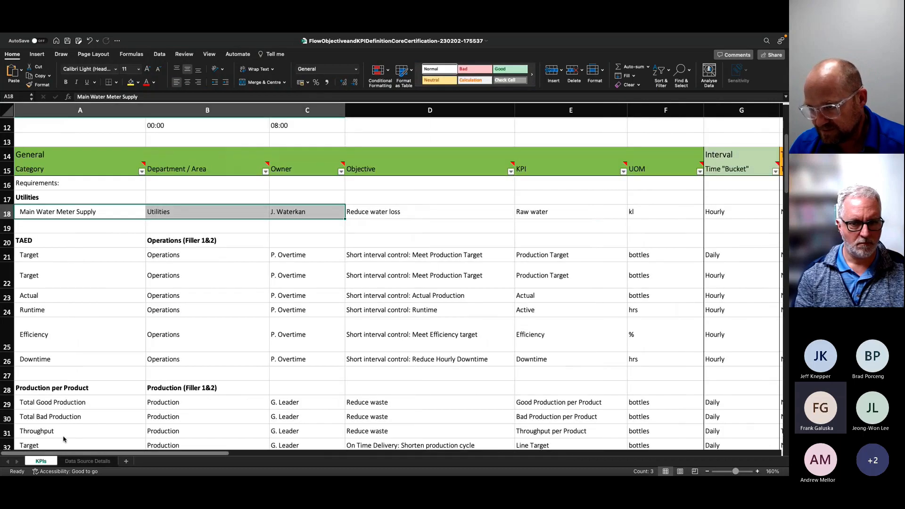
pyautogui.click(210, 243)
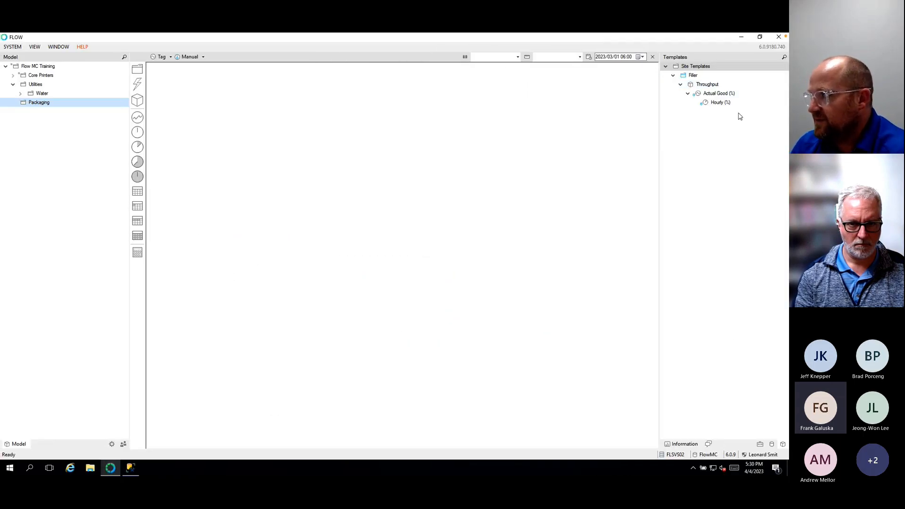
pyautogui.click(700, 78)
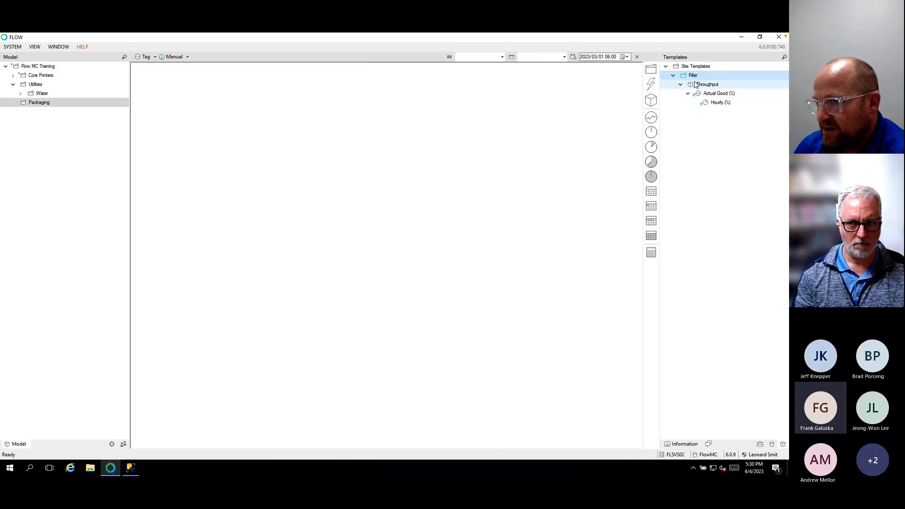
pyautogui.click(705, 84)
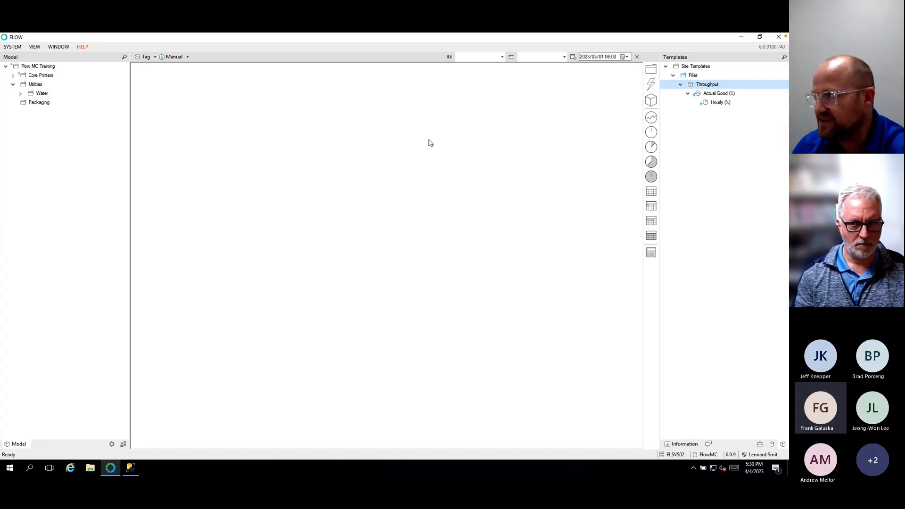
pyautogui.moveTo(429, 140); pyautogui.dragTo(695, 154)
pyautogui.click(479, 279)
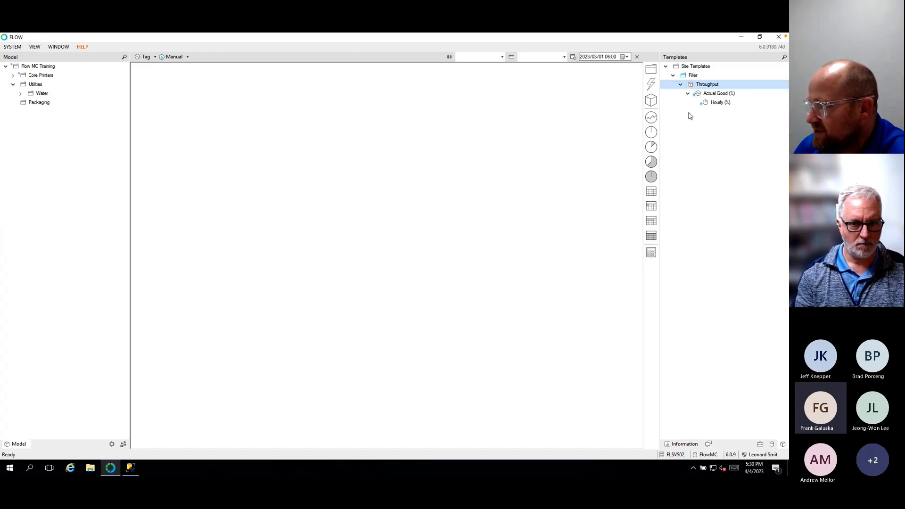
# Unrelease the Filler template and release it again
pyautogui.rightClick(693, 76)
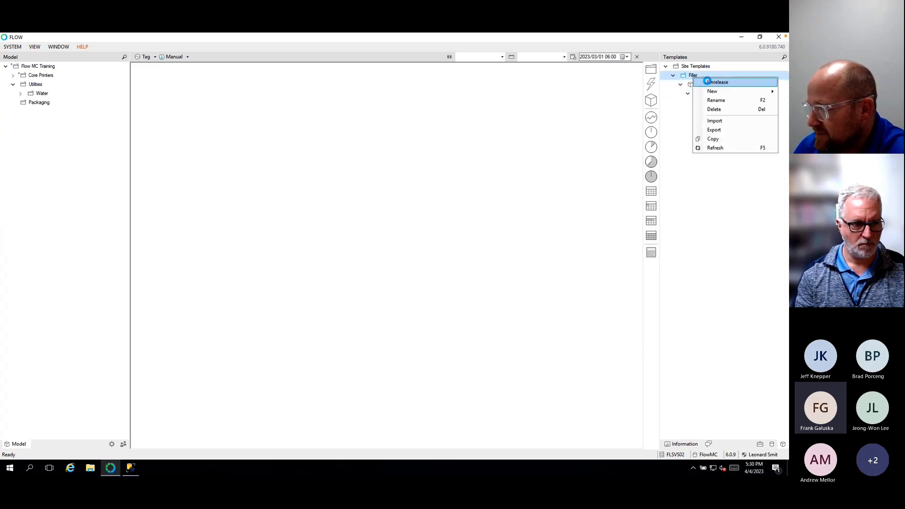
pyautogui.click(707, 82)
pyautogui.click(707, 84)
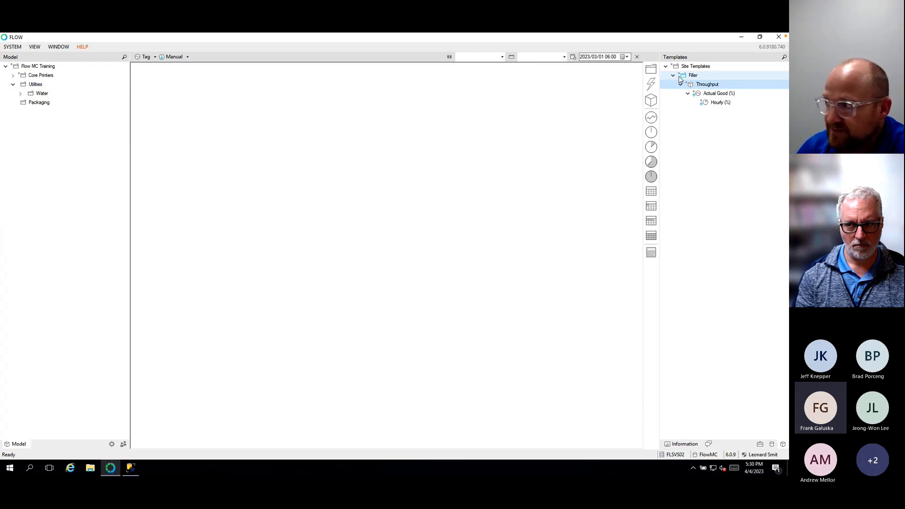
pyautogui.rightClick(685, 76)
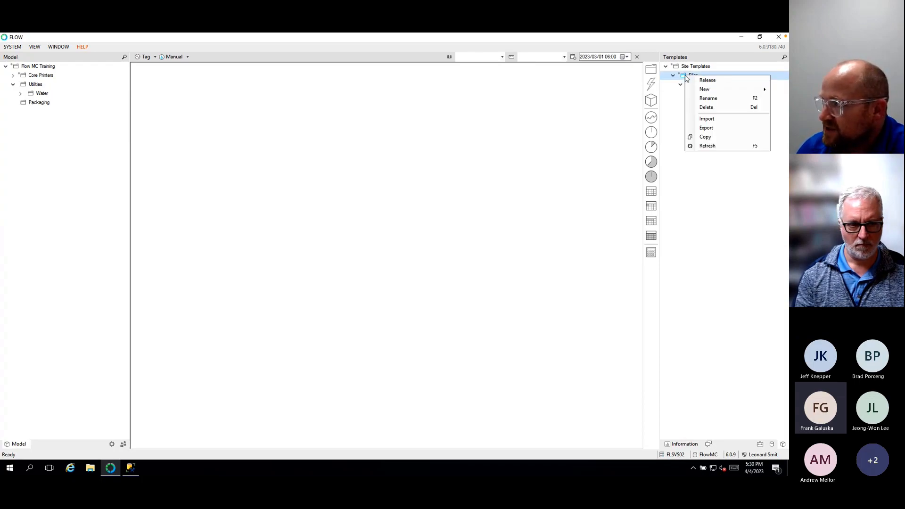
pyautogui.click(713, 83)
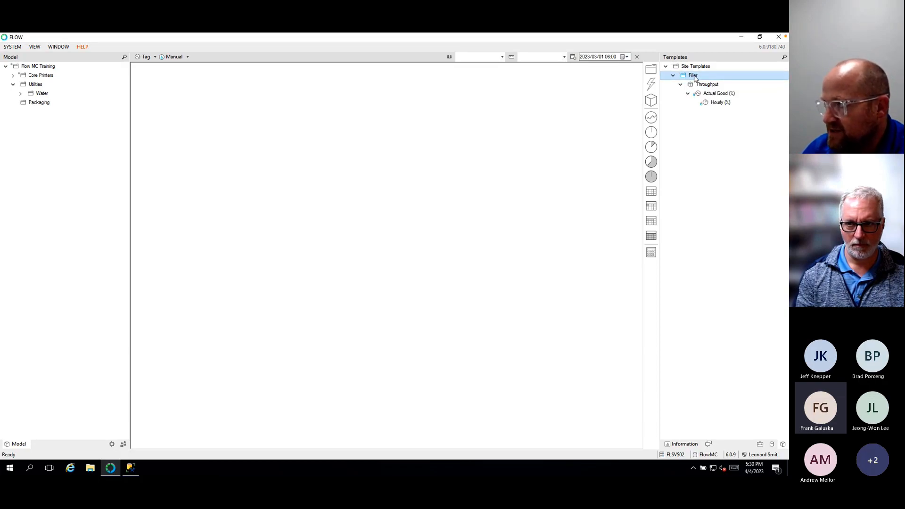
# Start a bulk instantiation of the Filler template into the Packaging folder with an instantiation count of 2
pyautogui.click(41, 104)
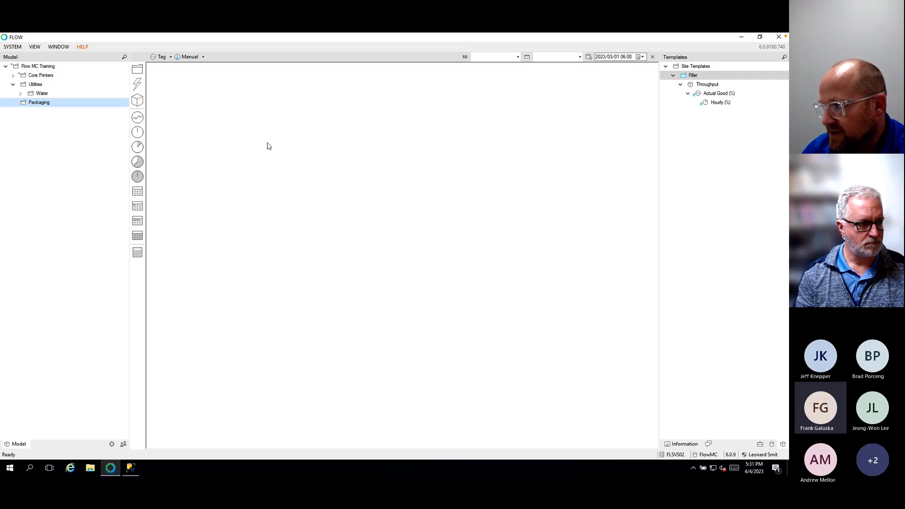
pyautogui.click(693, 77)
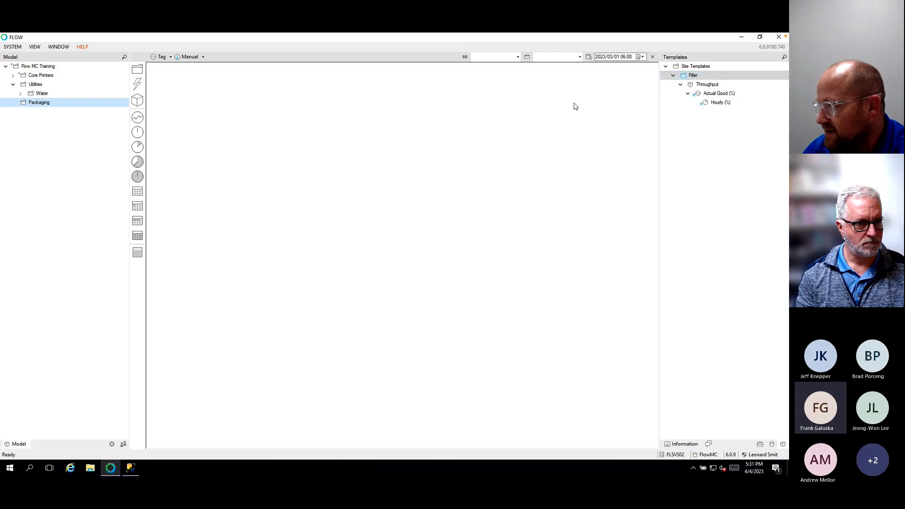
pyautogui.click(685, 77)
pyautogui.click(687, 84)
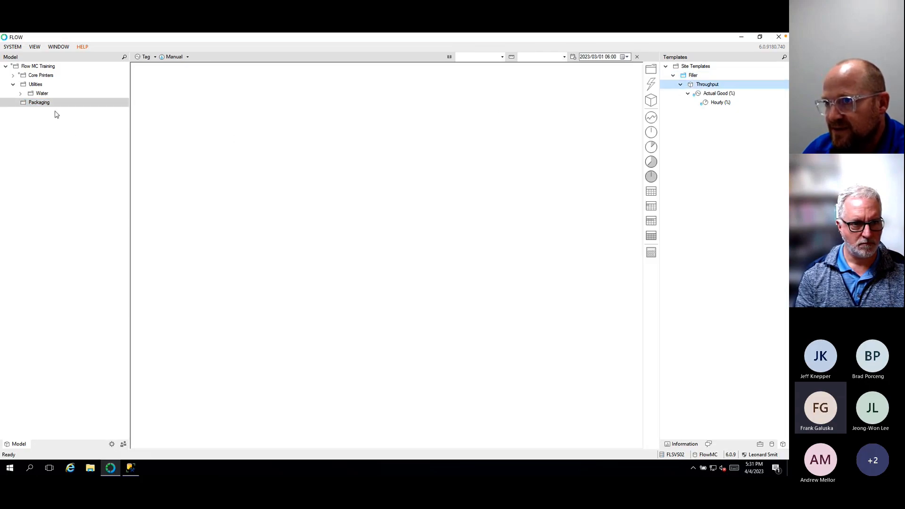
pyautogui.click(698, 76)
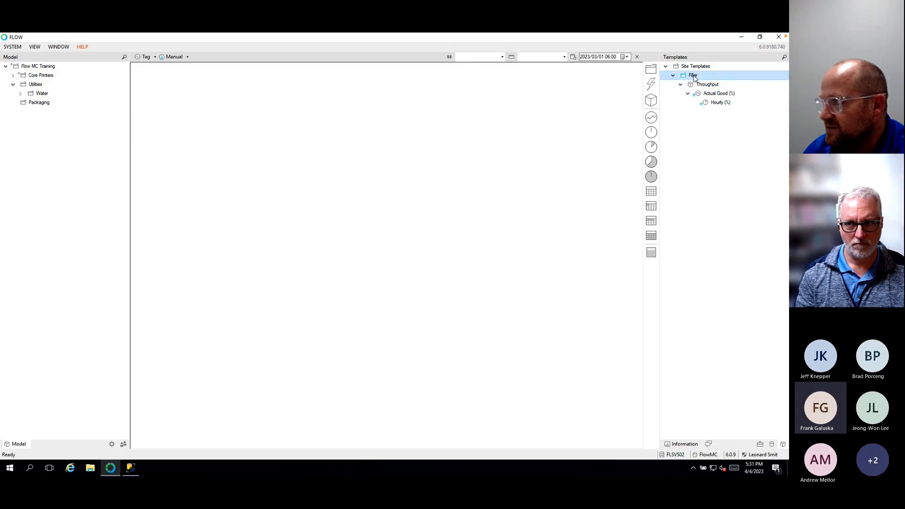
pyautogui.moveTo(699, 77); pyautogui.dragTo(61, 103)
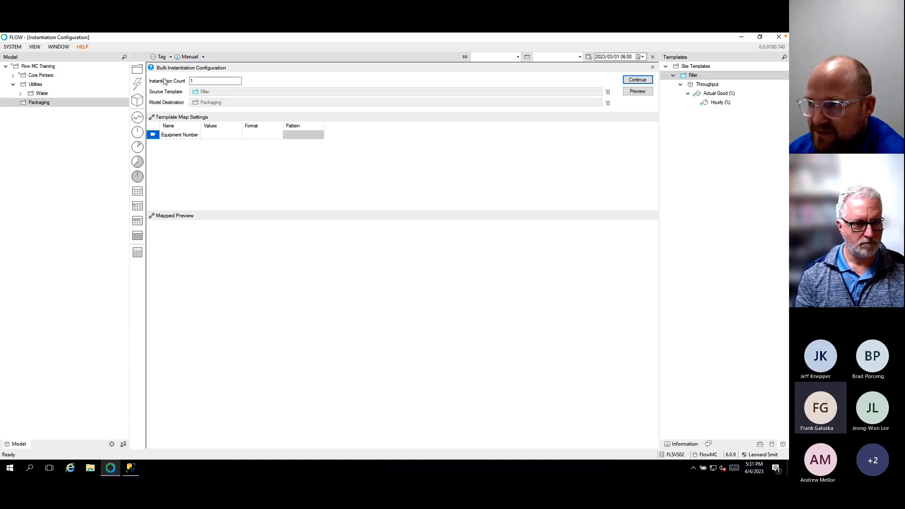
pyautogui.click(191, 81)
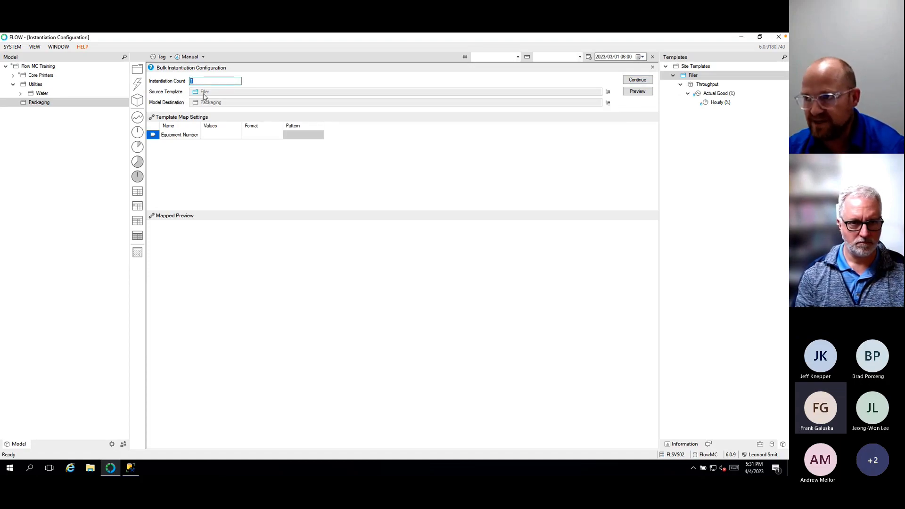
pyautogui.write('2')
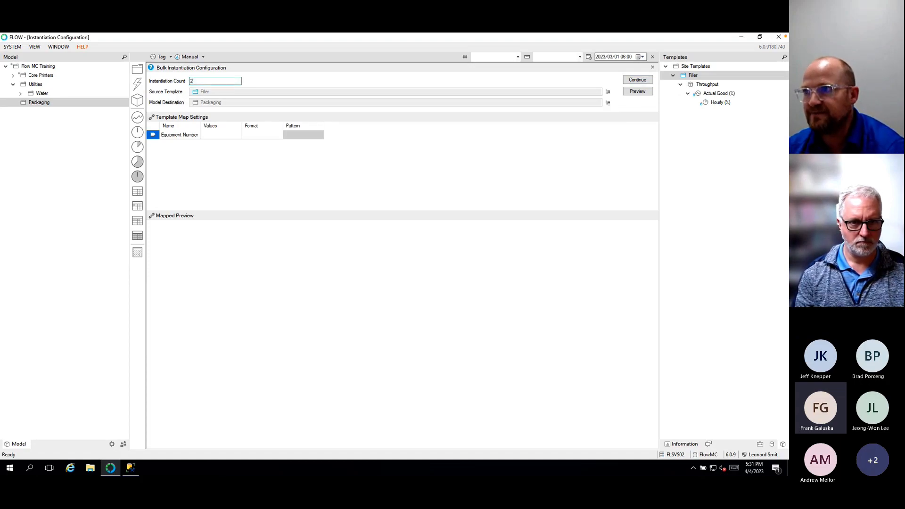
# Check the filler tag numbering in the Historian Simulator and map Equipment Number to values 1-2 with format 00
pyautogui.click(215, 137)
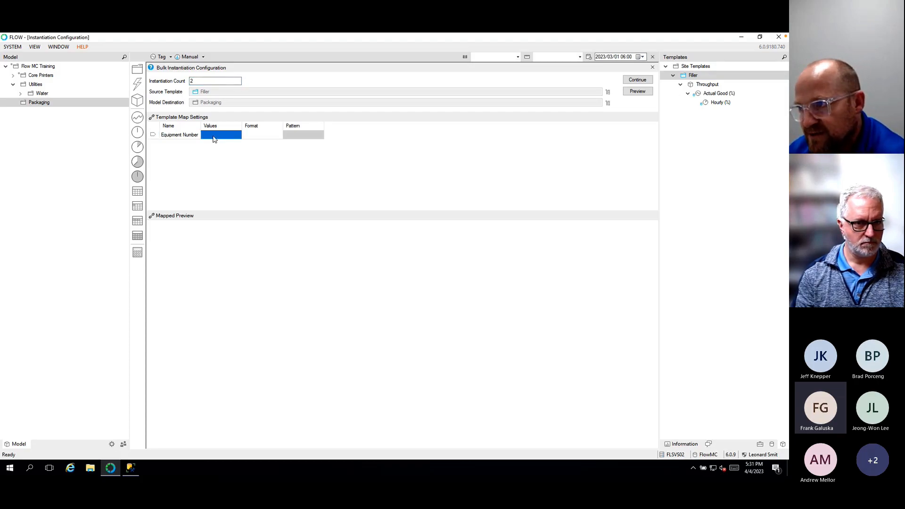
pyautogui.click(772, 445)
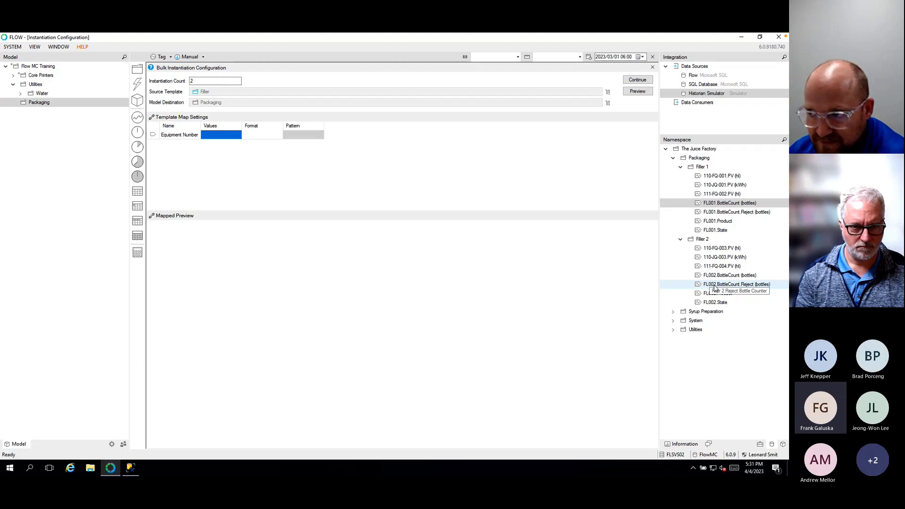
pyautogui.click(224, 137)
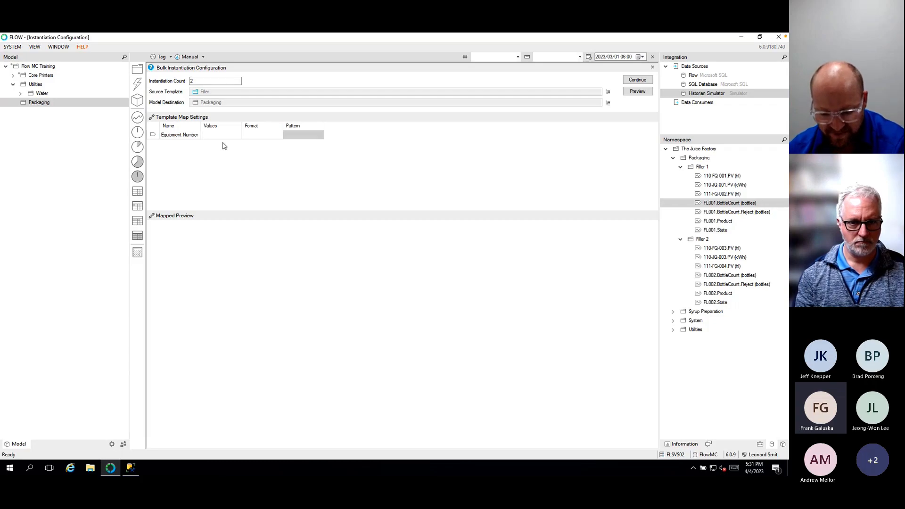
pyautogui.click(257, 141)
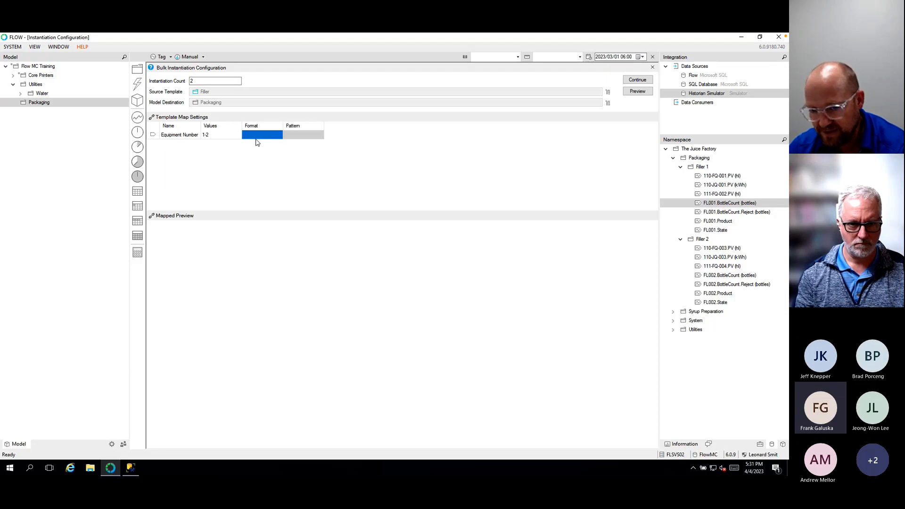
pyautogui.write('00')
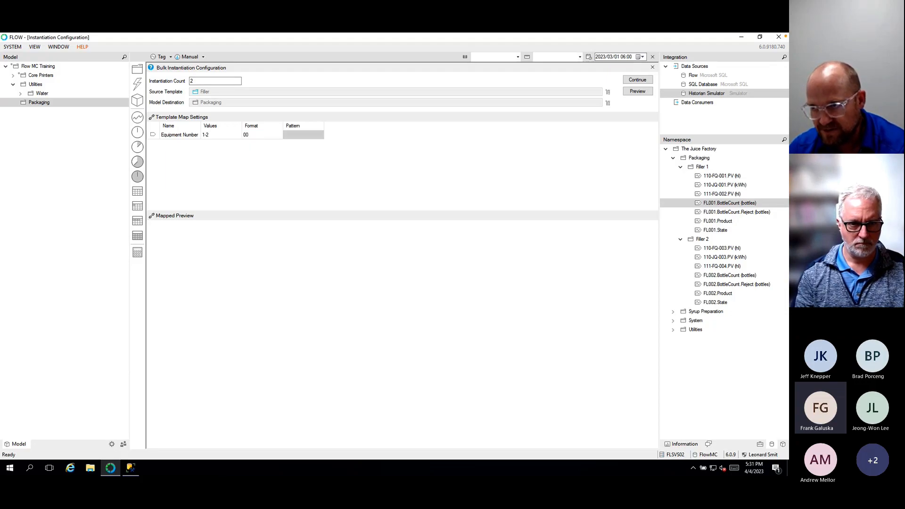
pyautogui.click(713, 203)
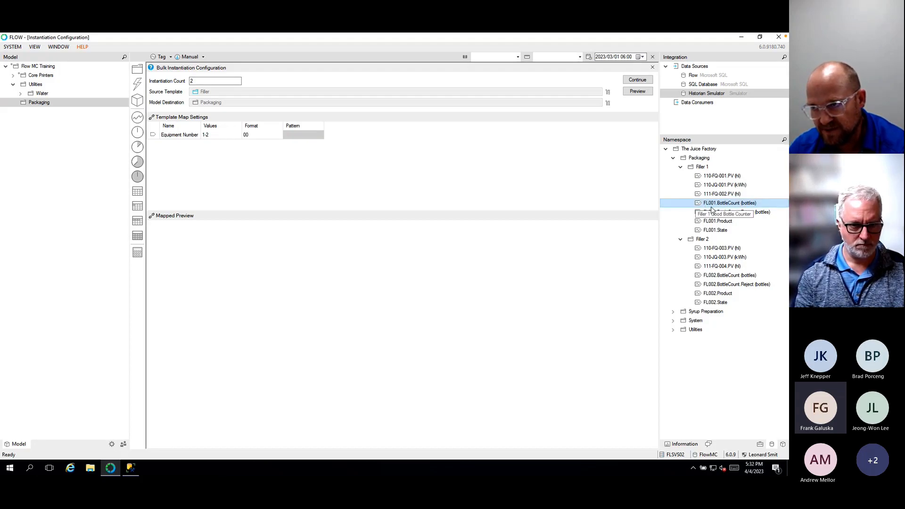
# Preview the mapped Filler instances down to their Throughput metrics, and close the bulk instantiation without continuing
pyautogui.click(635, 94)
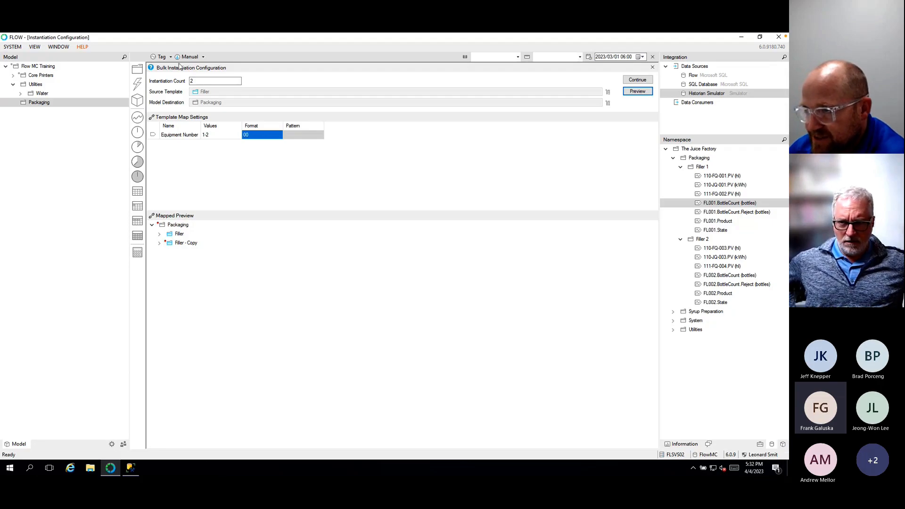
pyautogui.click(193, 80)
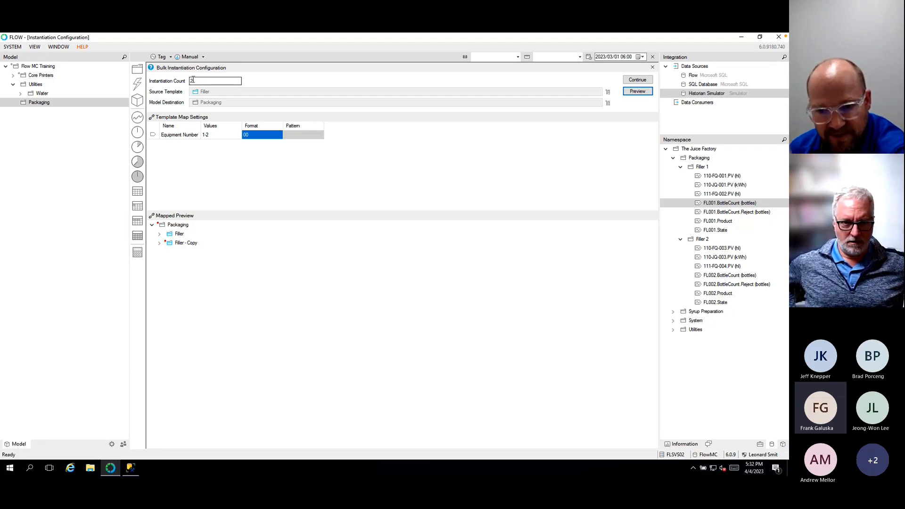
pyautogui.click(160, 243)
pyautogui.click(159, 234)
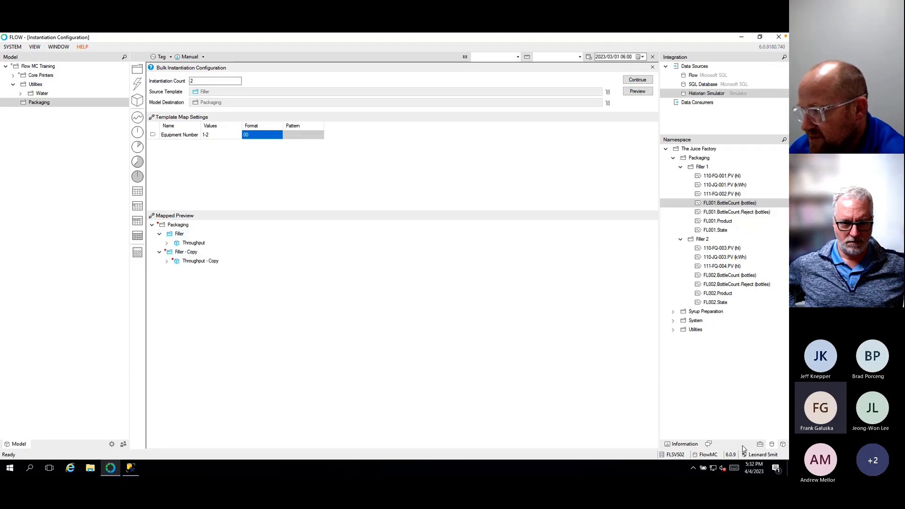
pyautogui.click(783, 445)
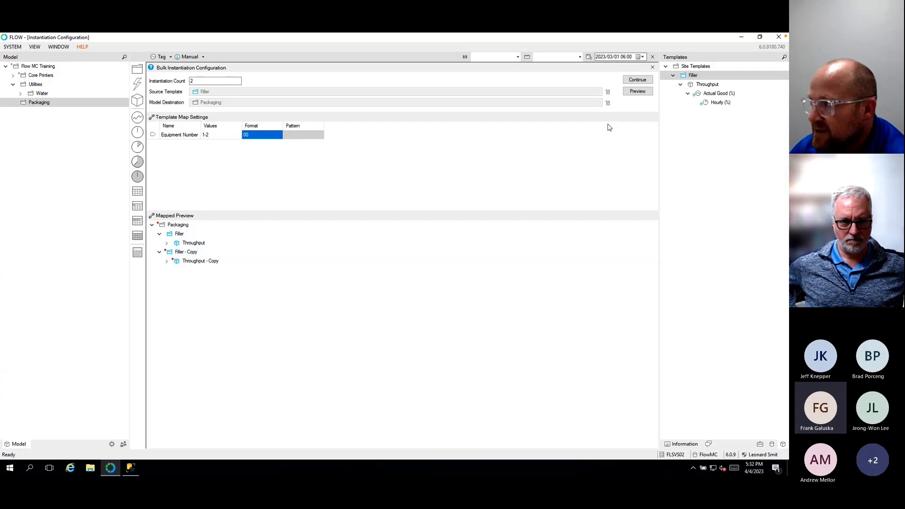
pyautogui.click(652, 69)
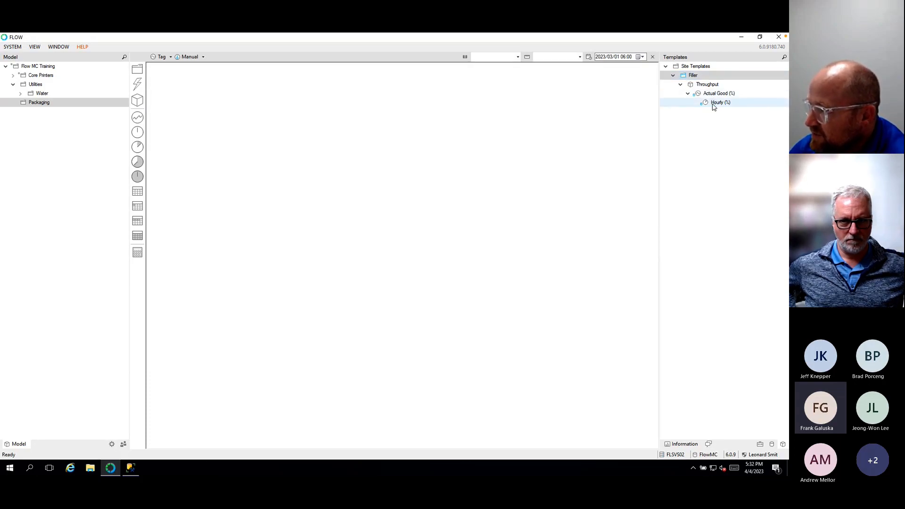
# Insert the Equipment Number model attribute as the instantiated name of the Filler template
pyautogui.doubleClick(693, 75)
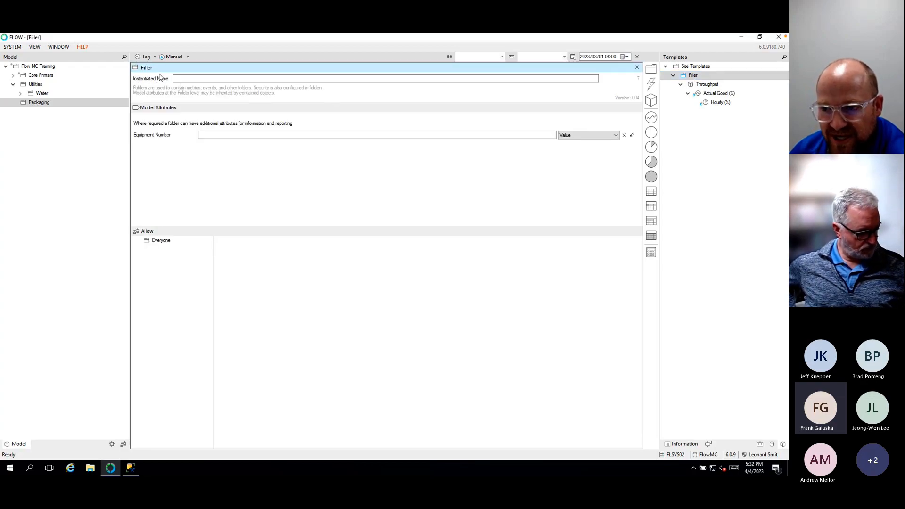
pyautogui.click(760, 444)
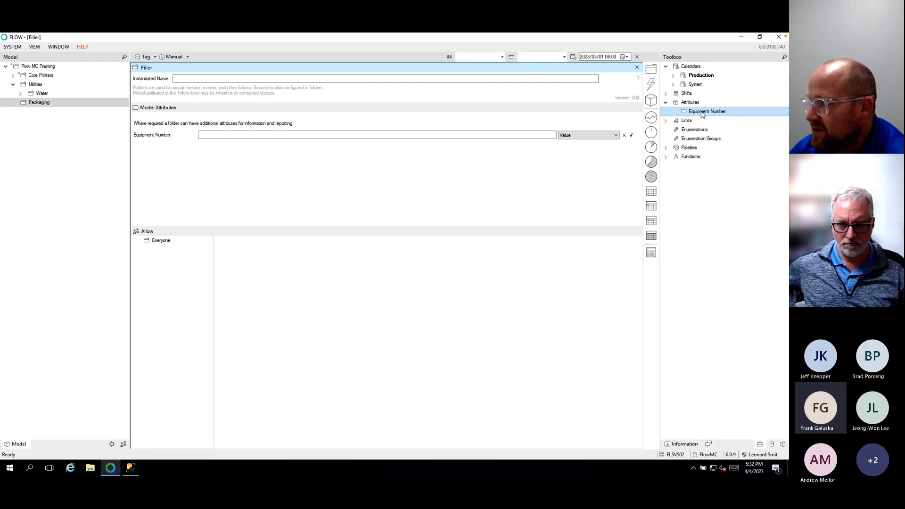
pyautogui.moveTo(703, 112); pyautogui.dragTo(425, 80)
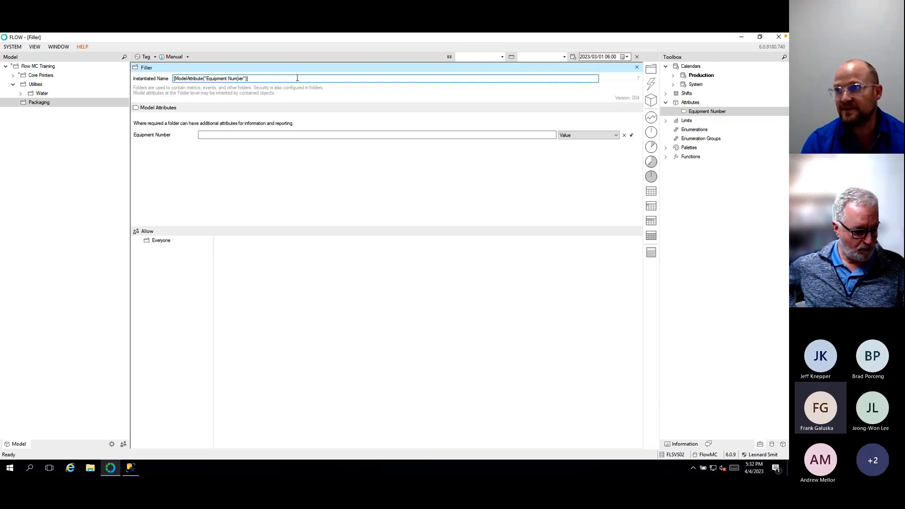
# Prefix the Filler template's instantiated name with "Filler" before the Equipment Number attribute, copy the whole name expression, and close the template
pyautogui.click(174, 78)
pyautogui.write('Filler')
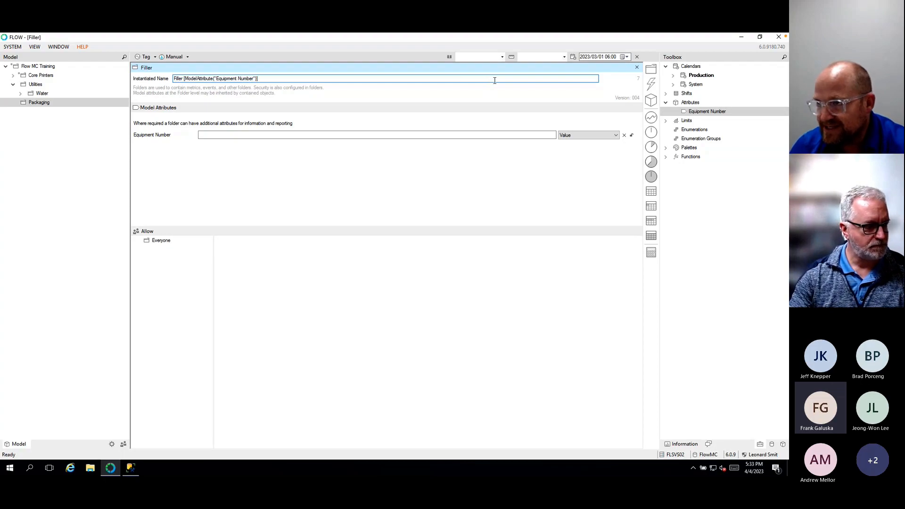
pyautogui.moveTo(495, 79); pyautogui.dragTo(105, 62)
pyautogui.hotkey('ctrl', 'c')
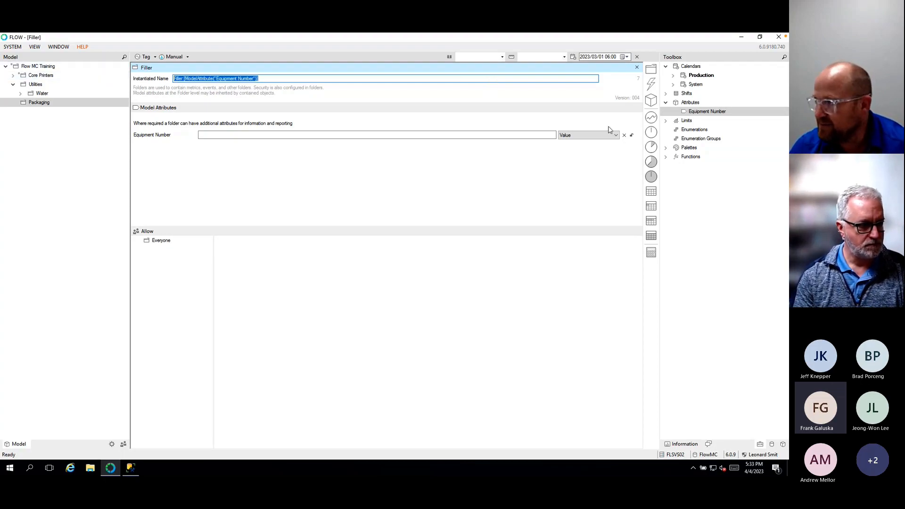
pyautogui.click(638, 68)
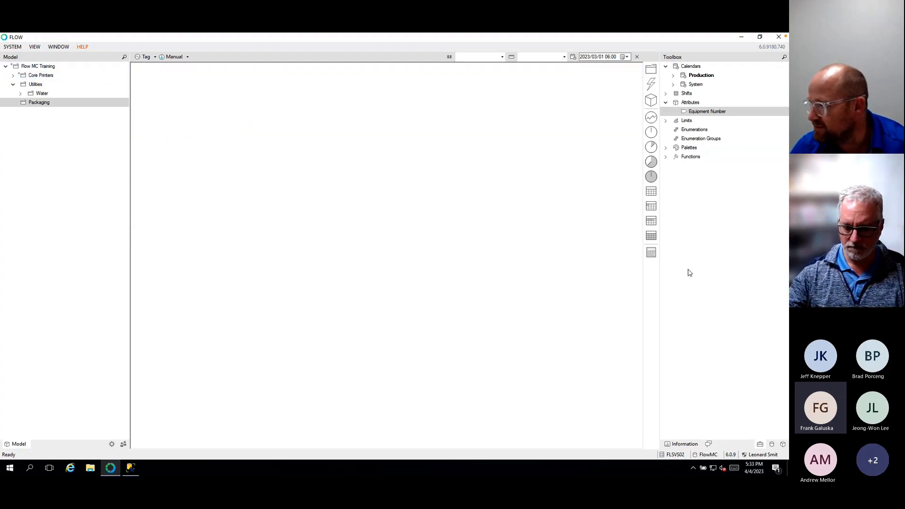
# Set the template's Throughput metric instantiated name to Filler [ModelAttribute("Equipment Number")] Throughput and close the metric
pyautogui.click(783, 445)
pyautogui.click(708, 83)
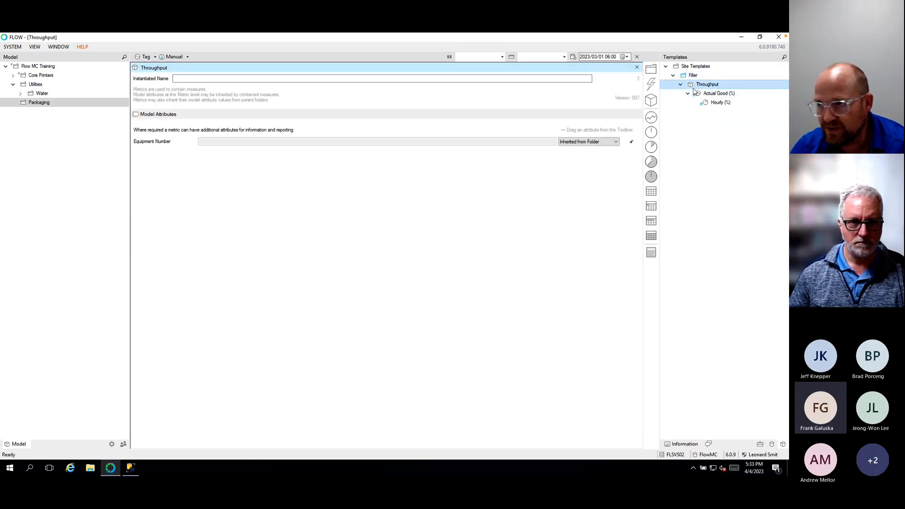
pyautogui.click(239, 79)
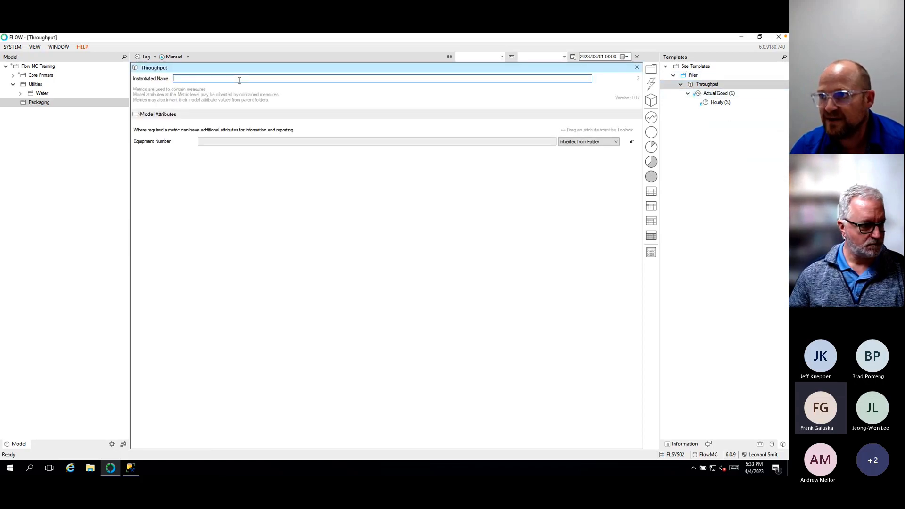
pyautogui.hotkey('ctrl', 'v')
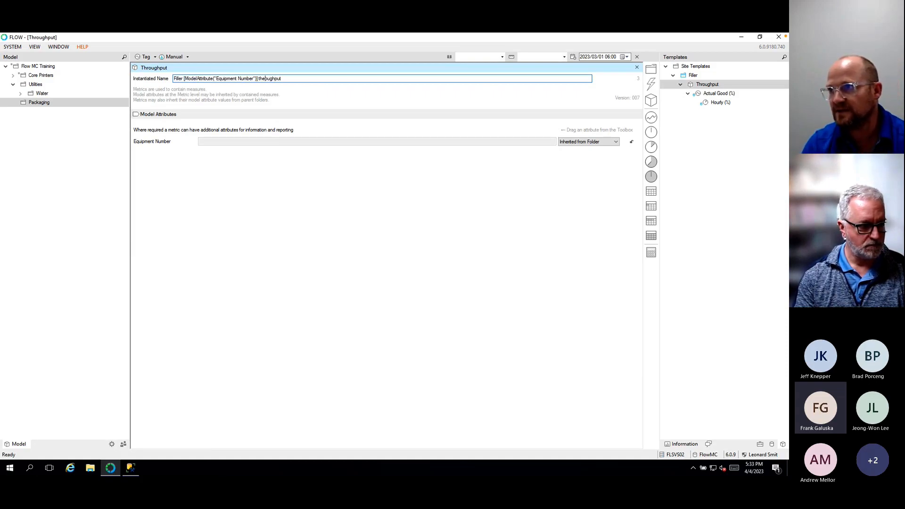
pyautogui.press('BackSpace')
pyautogui.write('r')
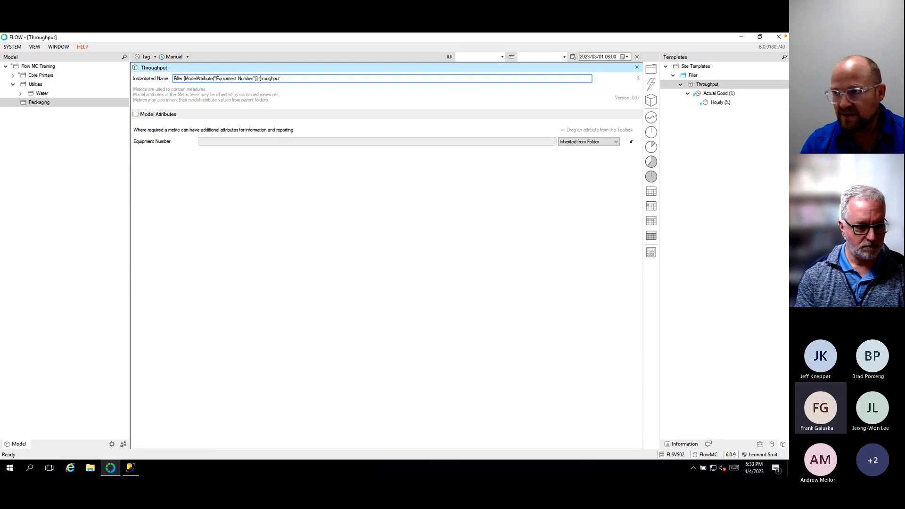
pyautogui.click(261, 78)
pyautogui.press('BackSpace')
pyautogui.write('T')
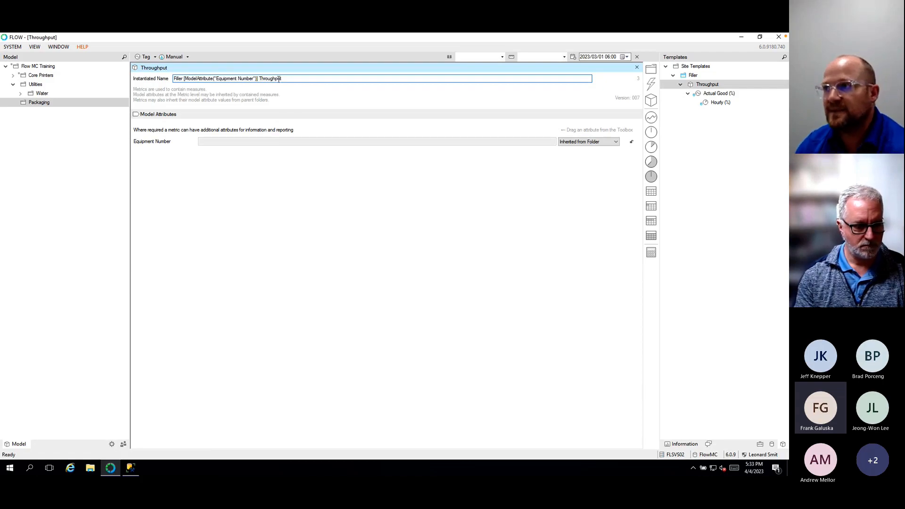
pyautogui.click(438, 77)
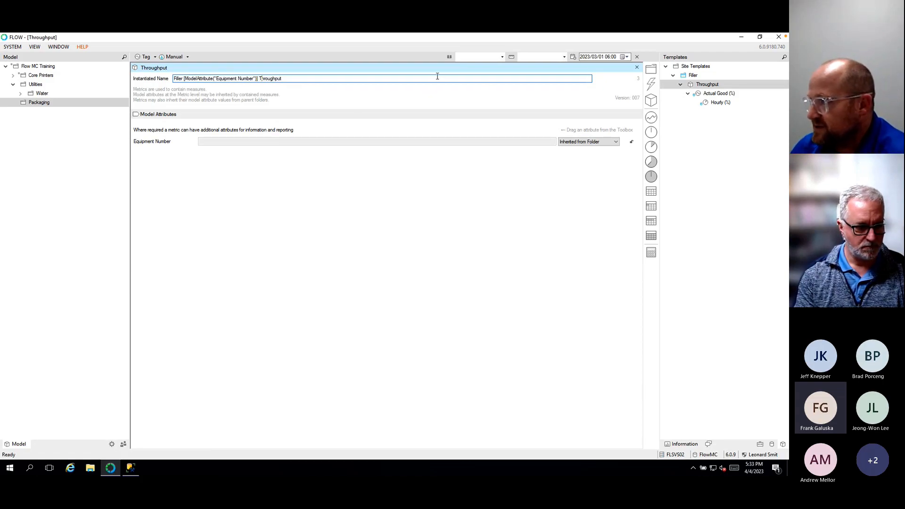
pyautogui.click(637, 67)
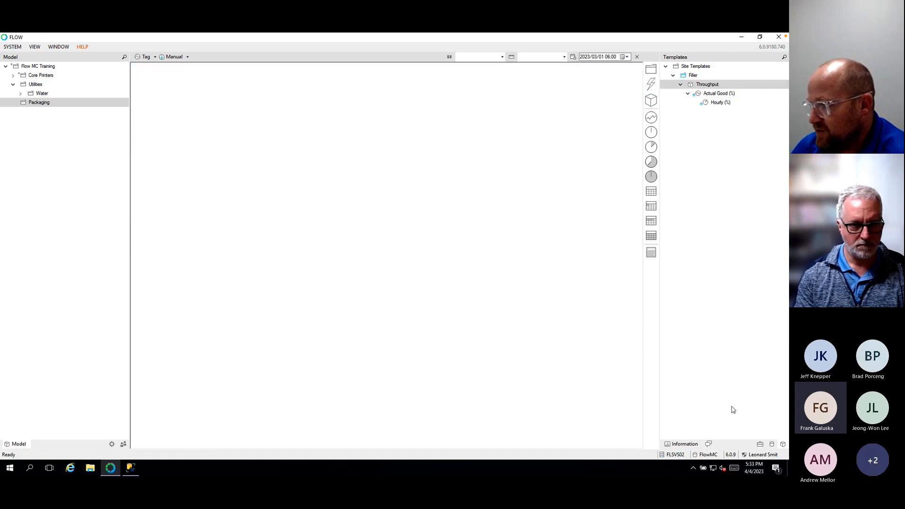
# Start a bulk instantiation of Filler into Packaging with count 2, mapping Equipment Number to values 1-2 in format 00
pyautogui.click(693, 76)
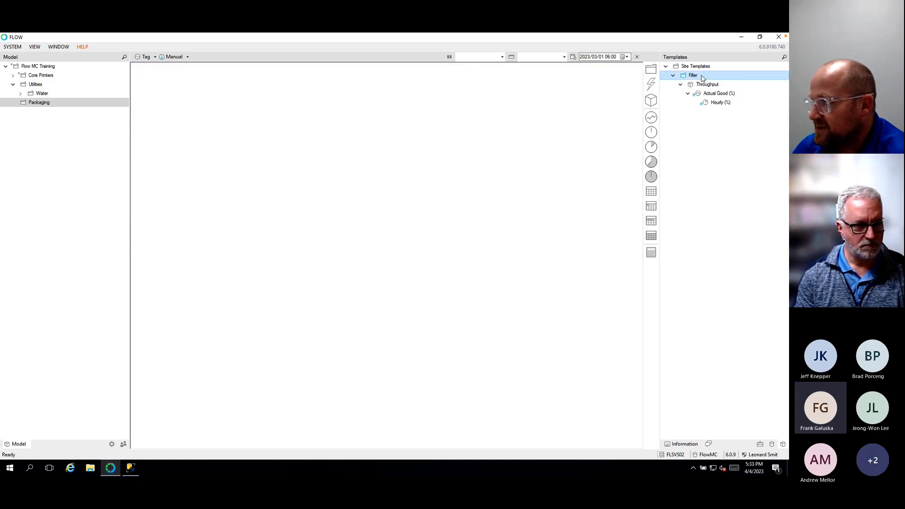
pyautogui.moveTo(598, 89); pyautogui.dragTo(25, 103)
pyautogui.click(212, 83)
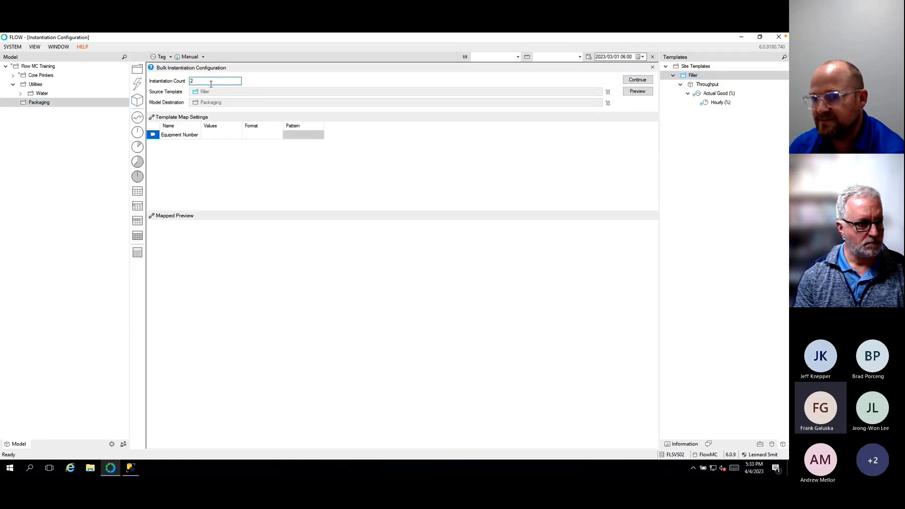
pyautogui.click(219, 137)
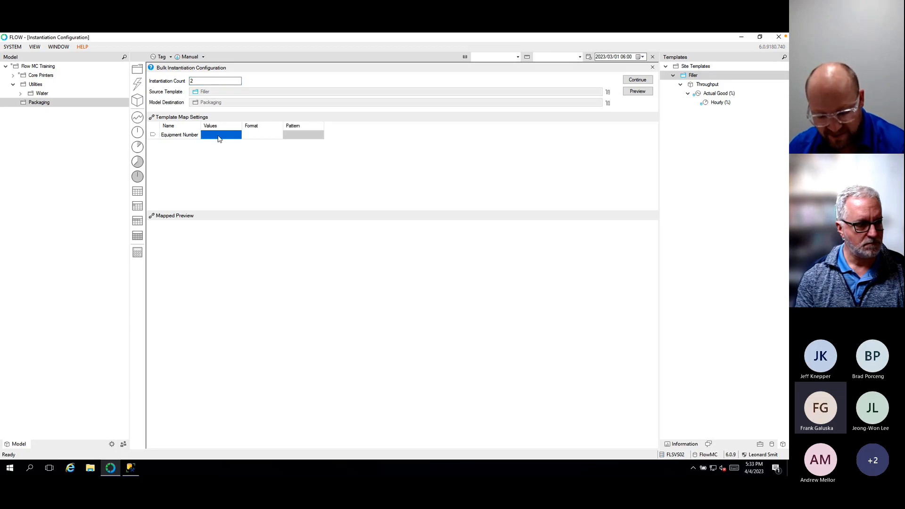
pyautogui.write('1')
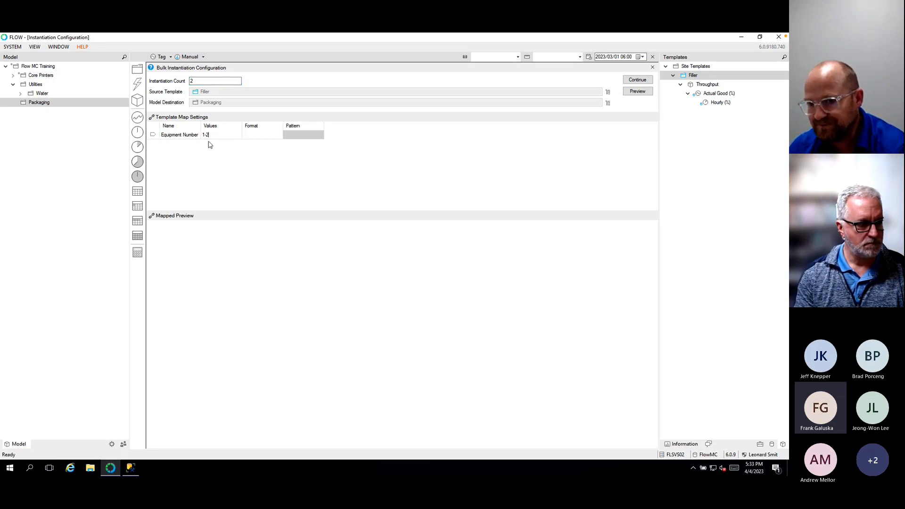
pyautogui.write('-2')
pyautogui.click(264, 135)
pyautogui.write('00')
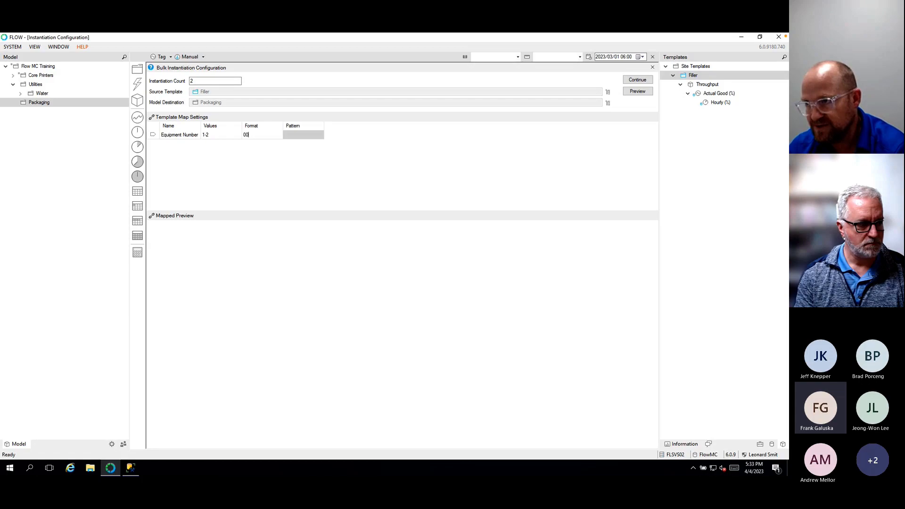
# Preview the mapped instances and examine the names of both Filler folders and their Throughput metrics
pyautogui.click(649, 93)
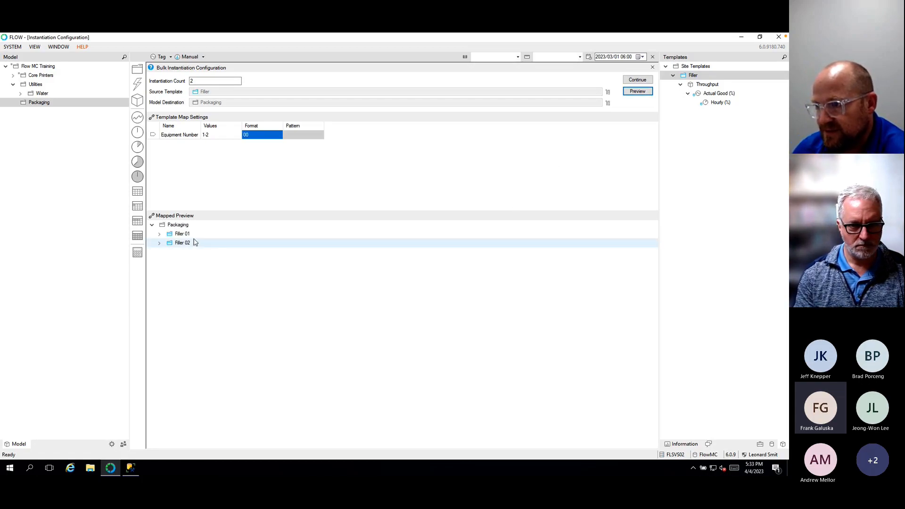
pyautogui.click(159, 234)
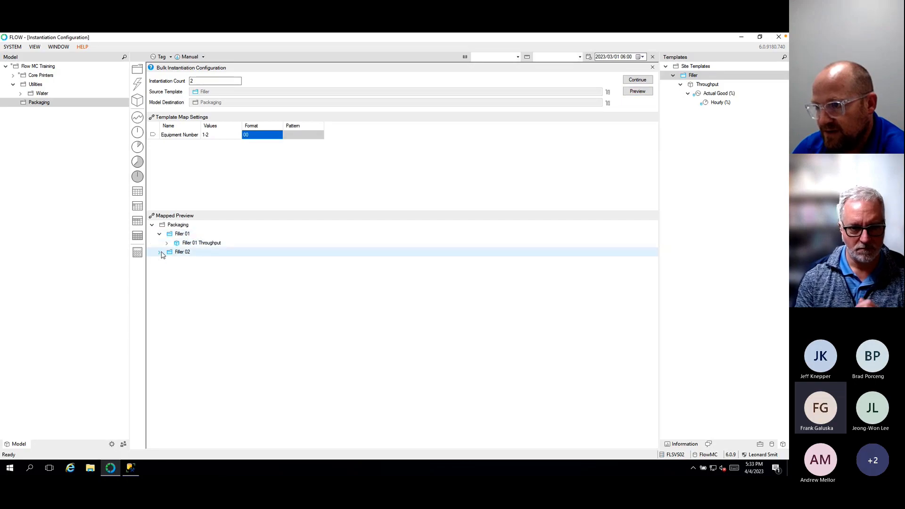
pyautogui.click(159, 252)
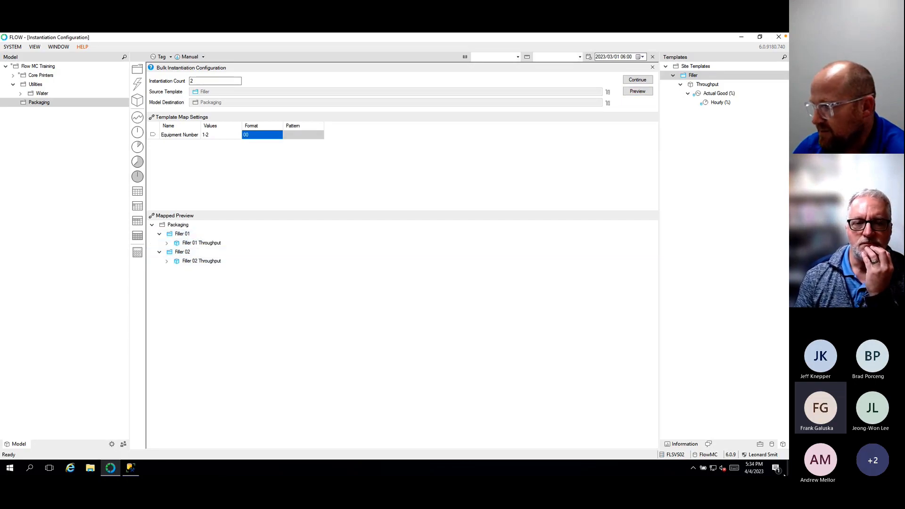
# Check the filler tag numbering in the Historian Simulator namespace, set the Equipment Number format to 000, and preview both mapped fillers again
pyautogui.click(761, 444)
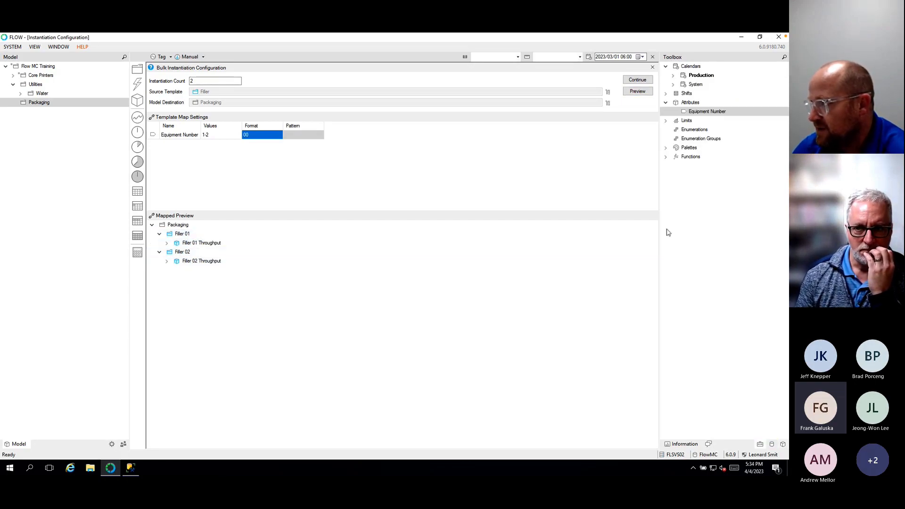
pyautogui.click(772, 444)
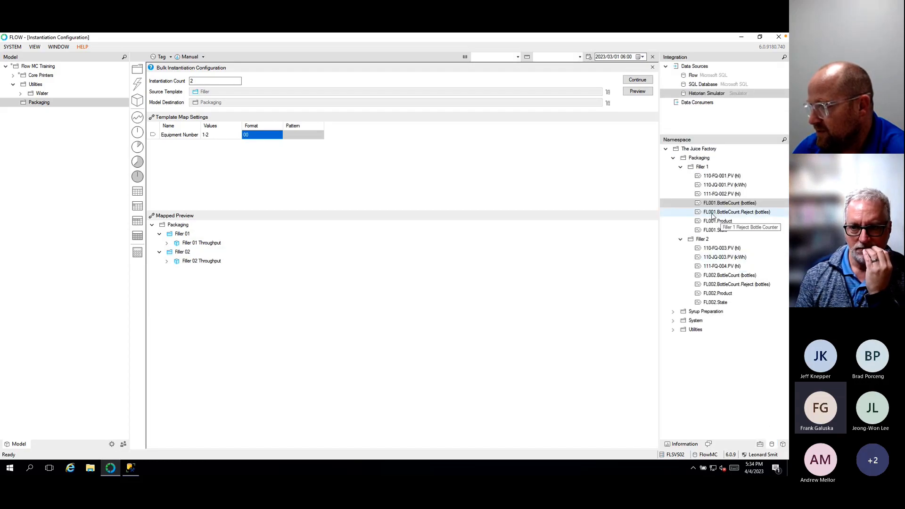
pyautogui.click(259, 135)
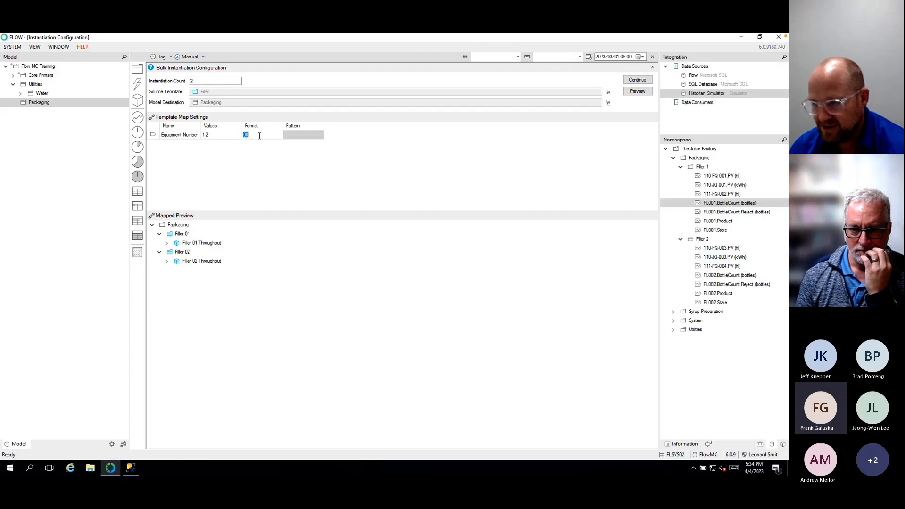
pyautogui.click(638, 92)
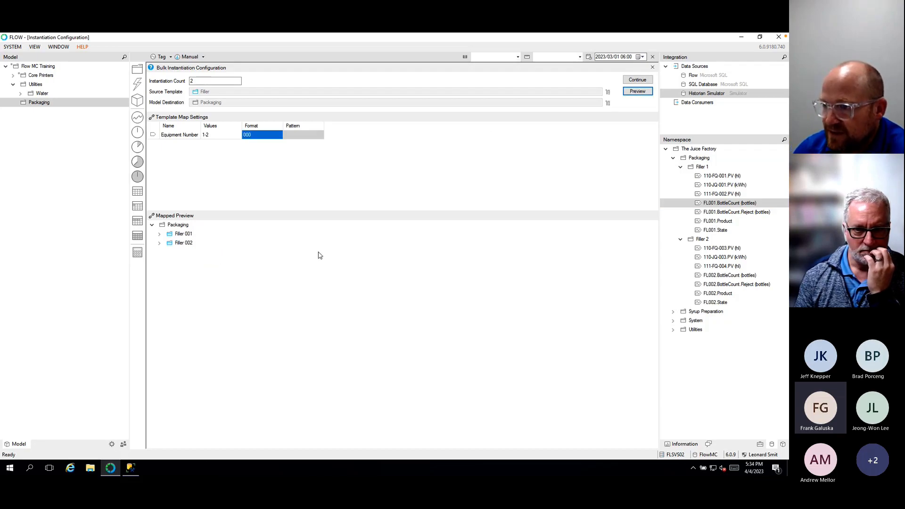
pyautogui.click(160, 234)
pyautogui.click(159, 252)
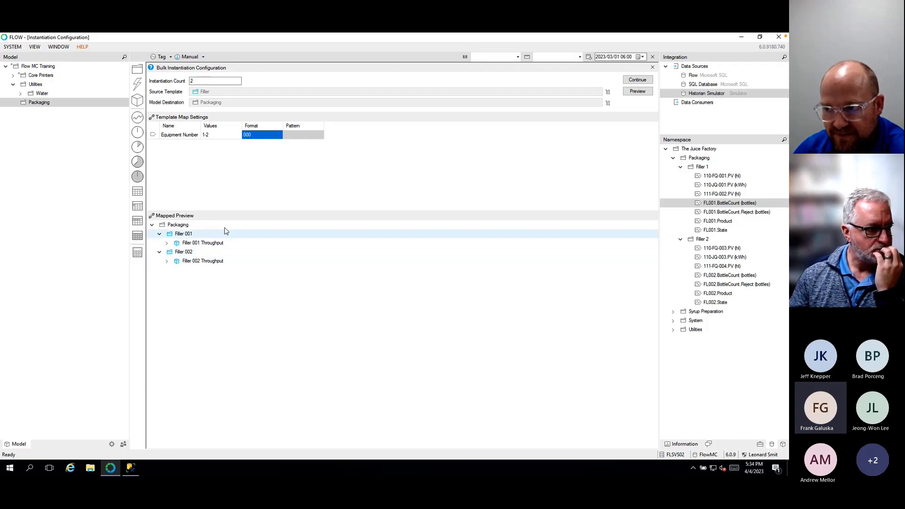
# Run the bulk instantiation and expand the new fillers under Packaging down to their Hourly measures
pyautogui.click(639, 81)
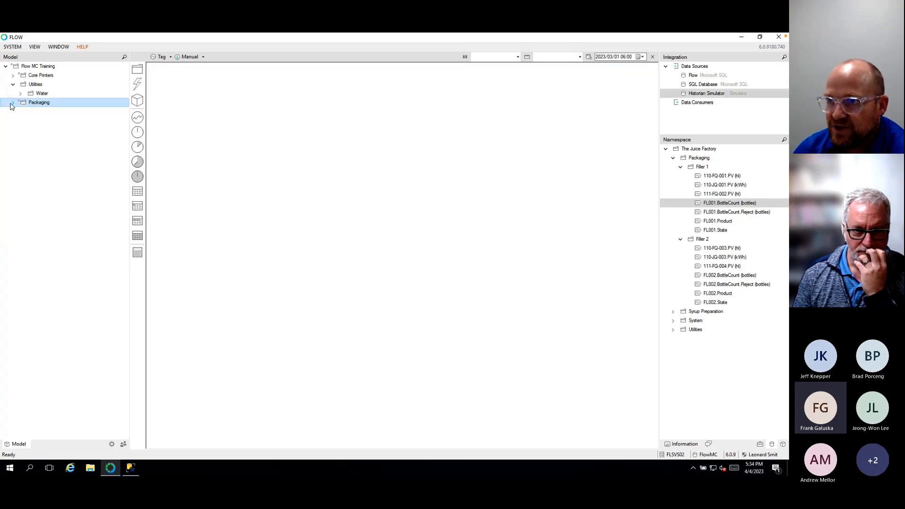
pyautogui.click(13, 103)
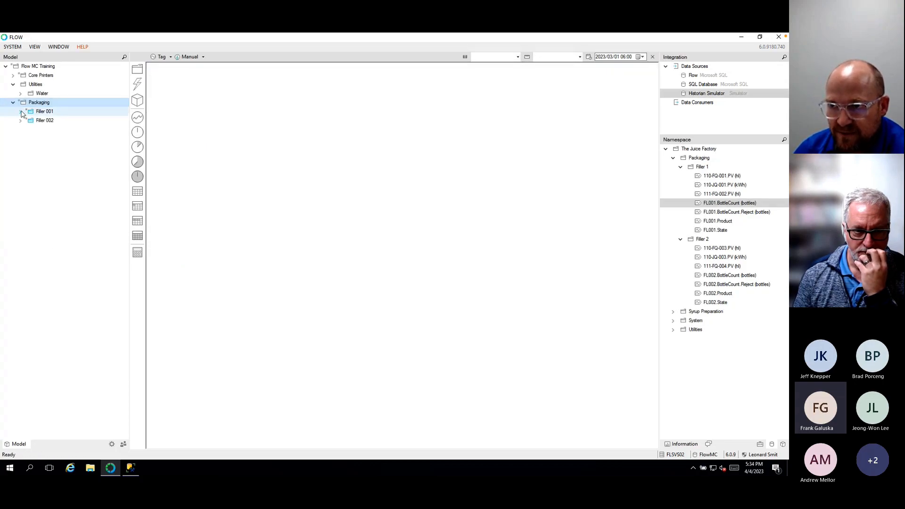
pyautogui.click(21, 112)
pyautogui.click(21, 130)
pyautogui.click(28, 121)
pyautogui.click(27, 148)
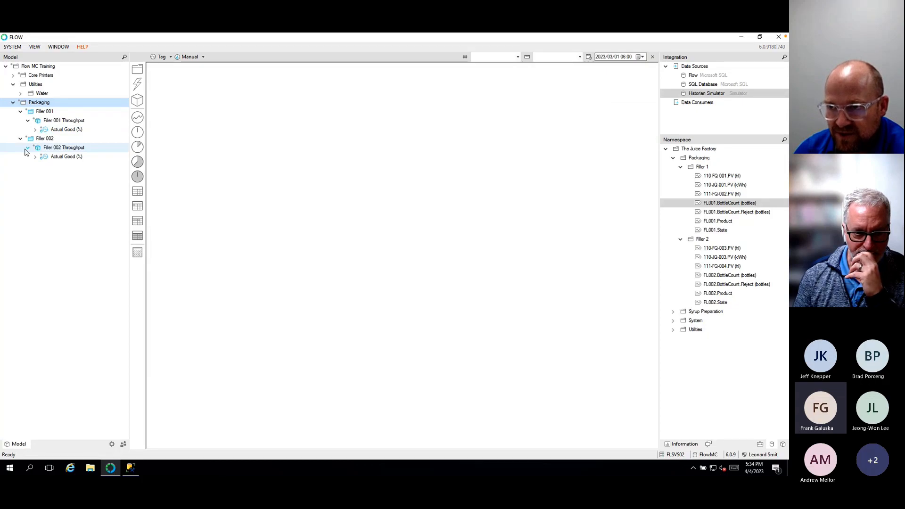
pyautogui.click(35, 157)
pyautogui.click(35, 129)
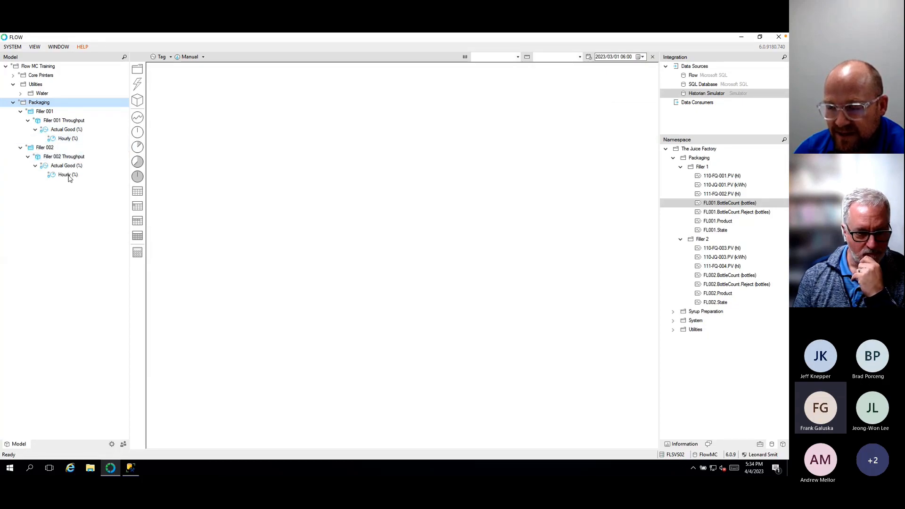
# Deploy the Packaging folder with all of its filler instances
pyautogui.rightClick(40, 105)
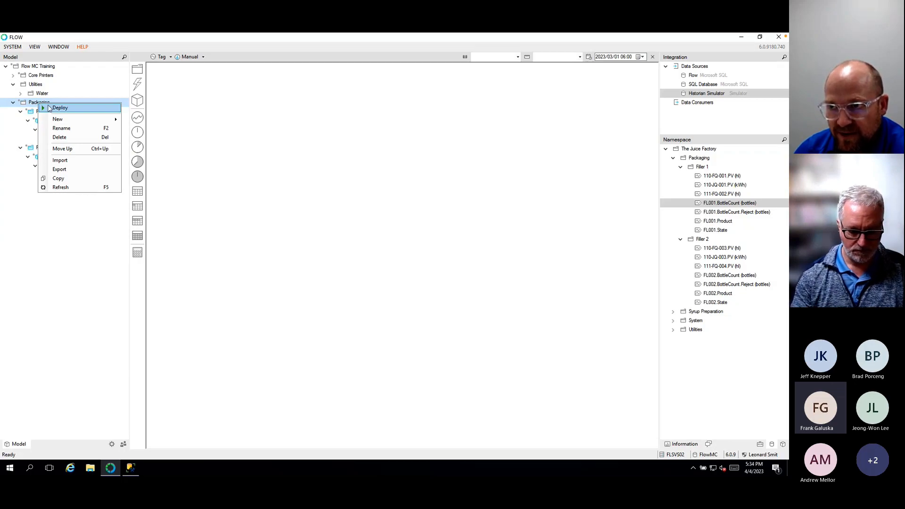
pyautogui.click(49, 108)
pyautogui.click(432, 286)
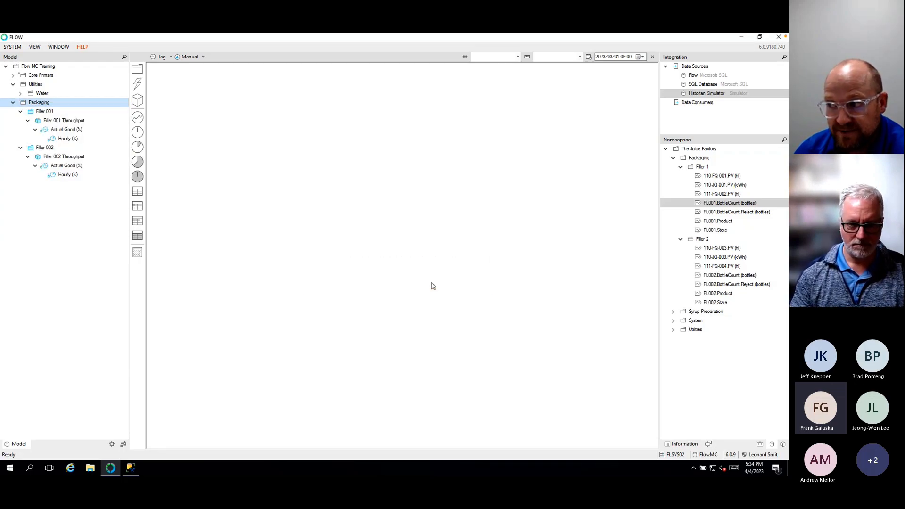
# Open the Filler 001 Throughput Actual Good measure and inspect its inherited Equipment Number model attribute
pyautogui.click(64, 130)
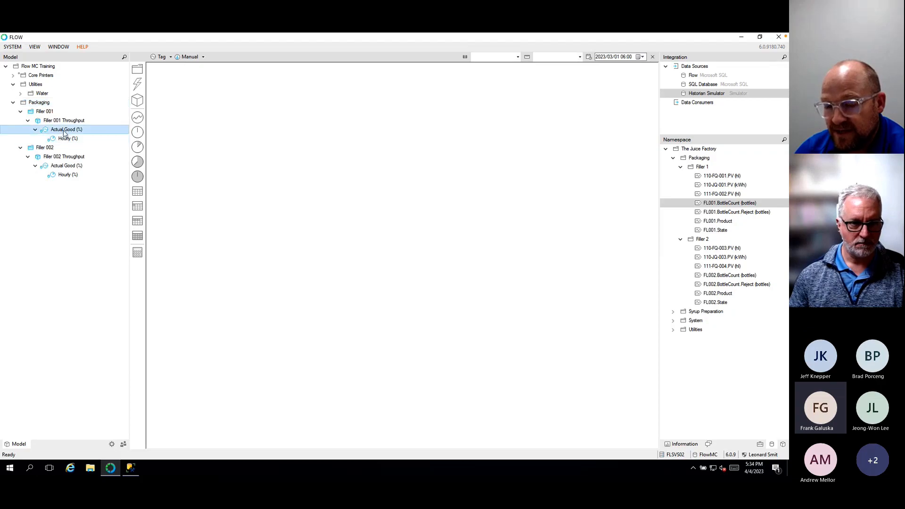
pyautogui.doubleClick(64, 131)
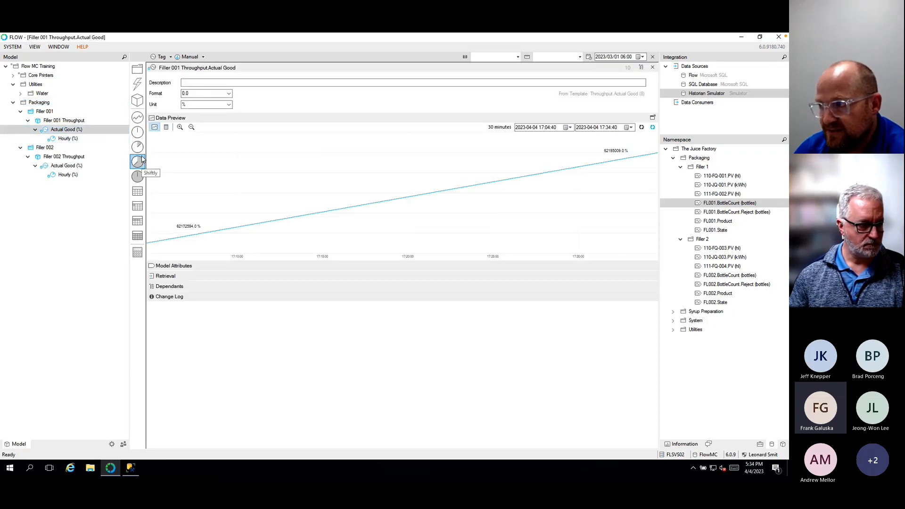
pyautogui.click(186, 266)
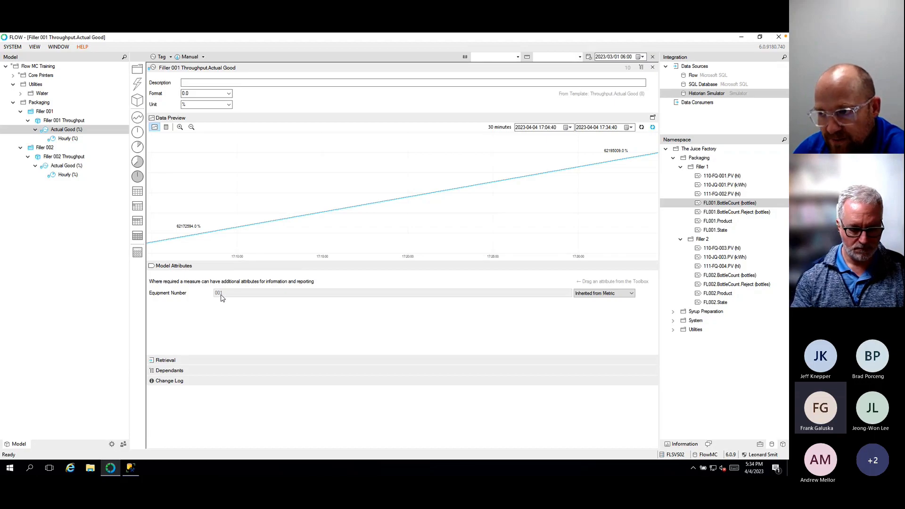
# Compare the Actual Good data of Filler 001 and Filler 002 in one data source preview, and open Filler 002's Actual Good measure
pyautogui.click(653, 118)
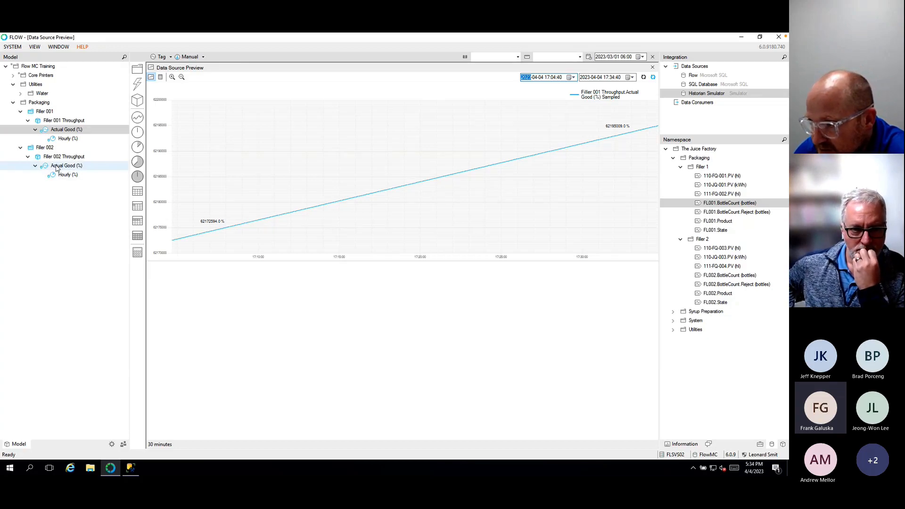
pyautogui.moveTo(56, 168); pyautogui.dragTo(311, 317)
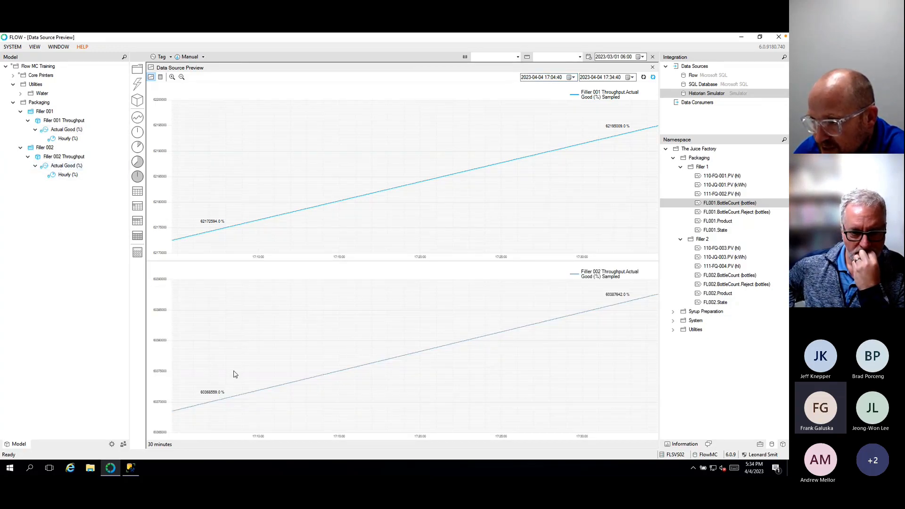
pyautogui.doubleClick(67, 167)
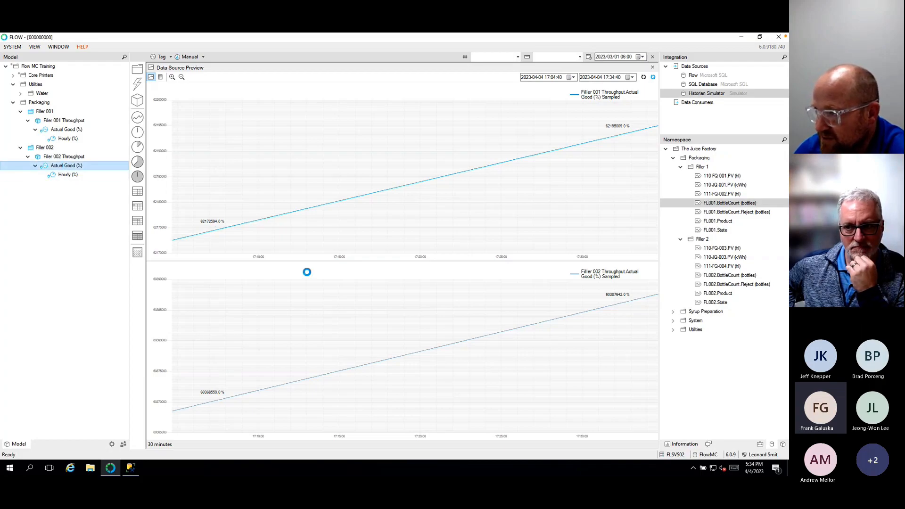
# Inspect the inherited Equipment Number model attribute of Filler 002's Actual Good measure and close its editor
pyautogui.click(210, 266)
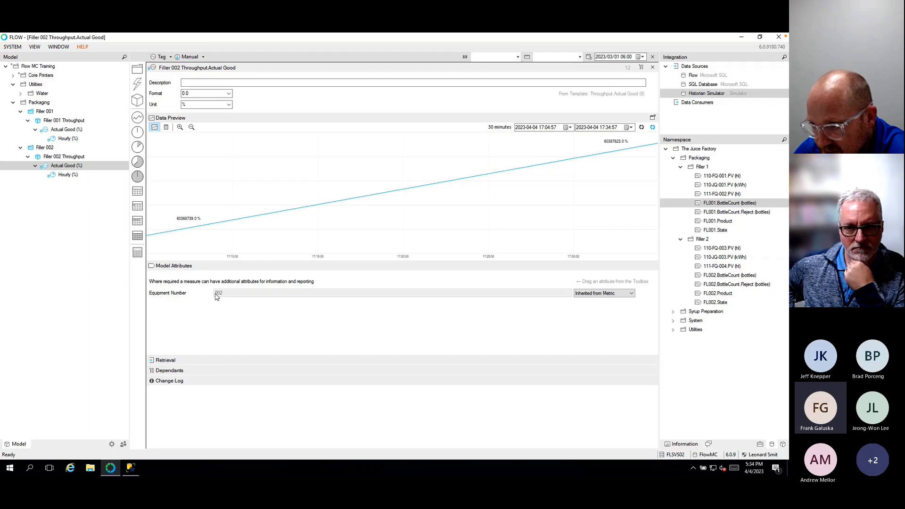
pyautogui.click(653, 67)
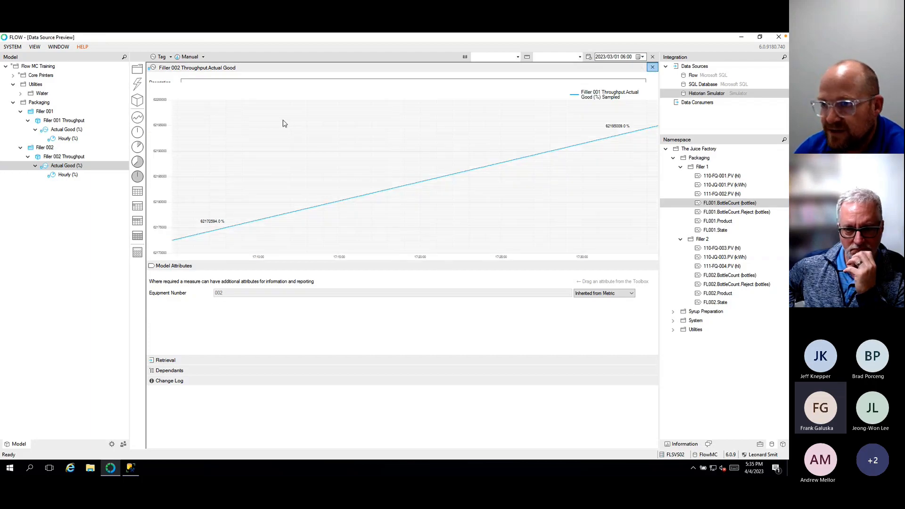
# Compare the Hourly Actual Good data of Filler 001 and Filler 002 in one data source preview
pyautogui.doubleClick(66, 139)
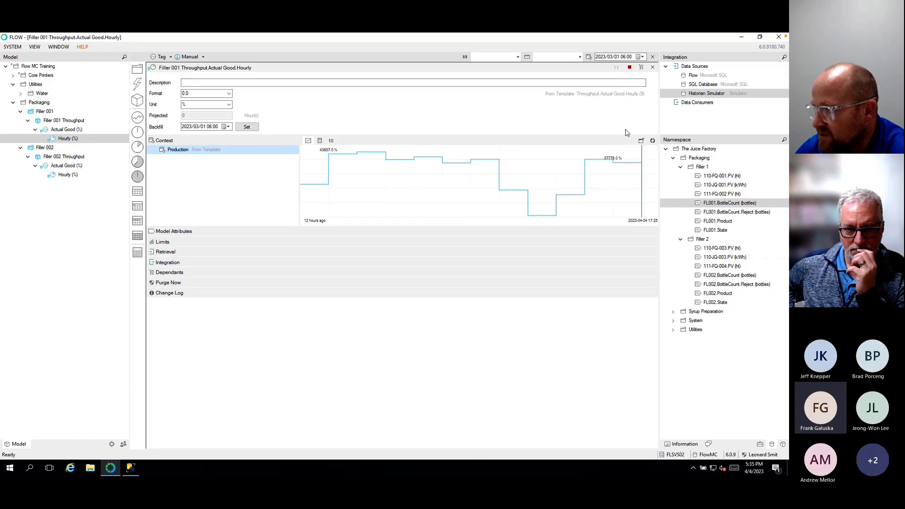
pyautogui.click(642, 141)
pyautogui.moveTo(68, 175); pyautogui.dragTo(279, 325)
pyautogui.moveTo(68, 175); pyautogui.dragTo(234, 192)
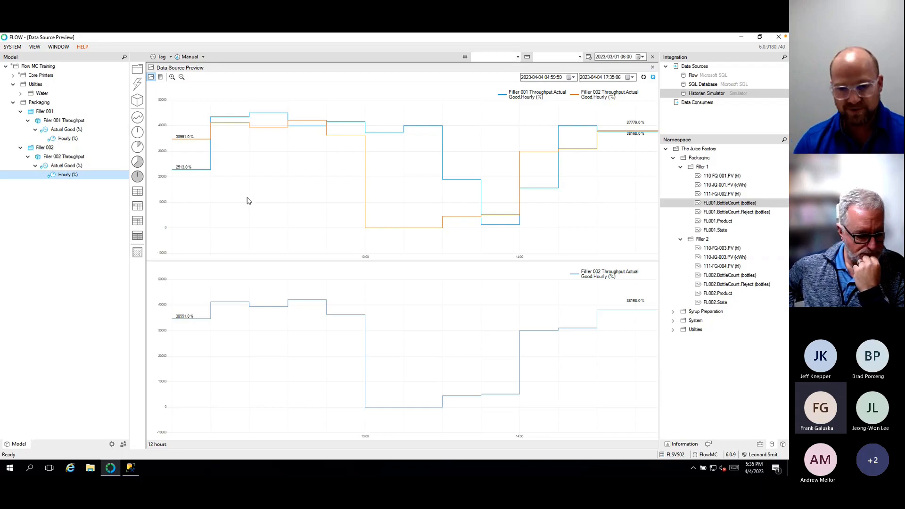
# Switch to the Excel KPI definition workbook and review the TAED requirements for Filler 1&2, from owner through unit of measure
pyautogui.hotkey('ctrl', 'Right')
pyautogui.hotkey('ctrl', 'Right')
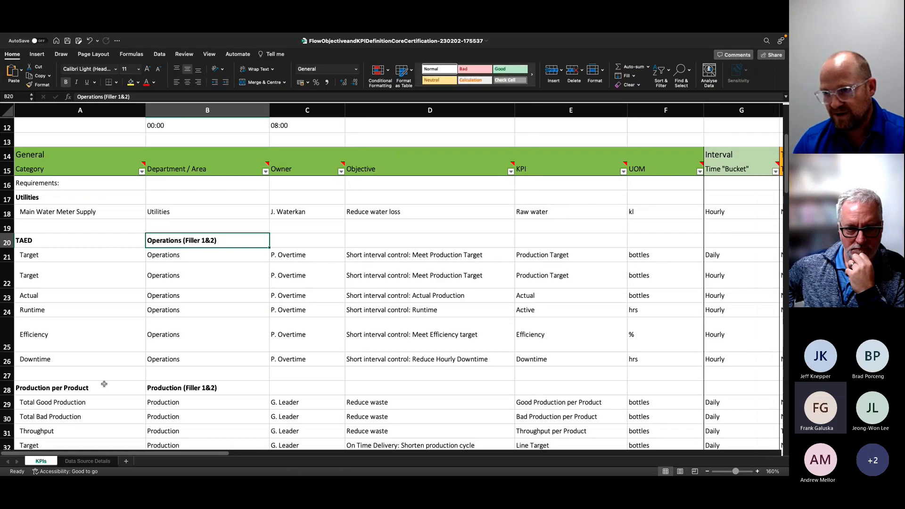
pyautogui.moveTo(297, 256); pyautogui.dragTo(634, 356)
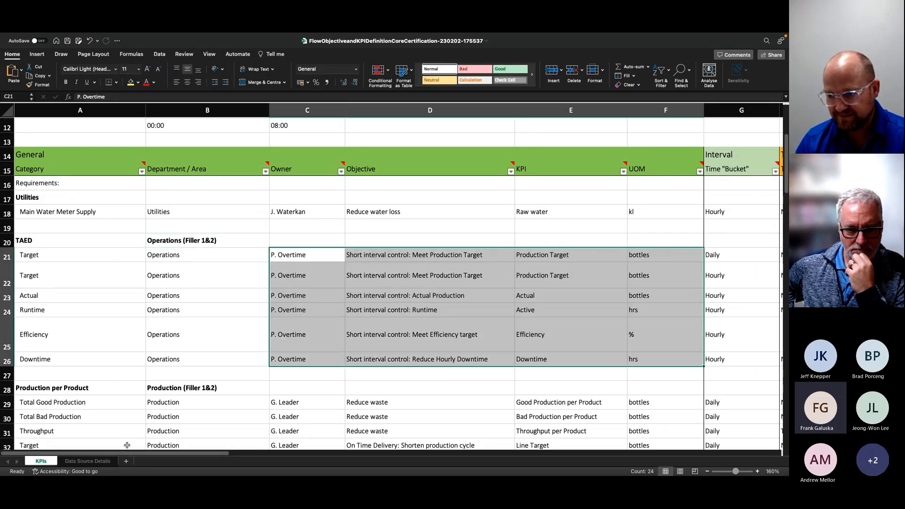
pyautogui.moveTo(127, 454); pyautogui.dragTo(126, 432)
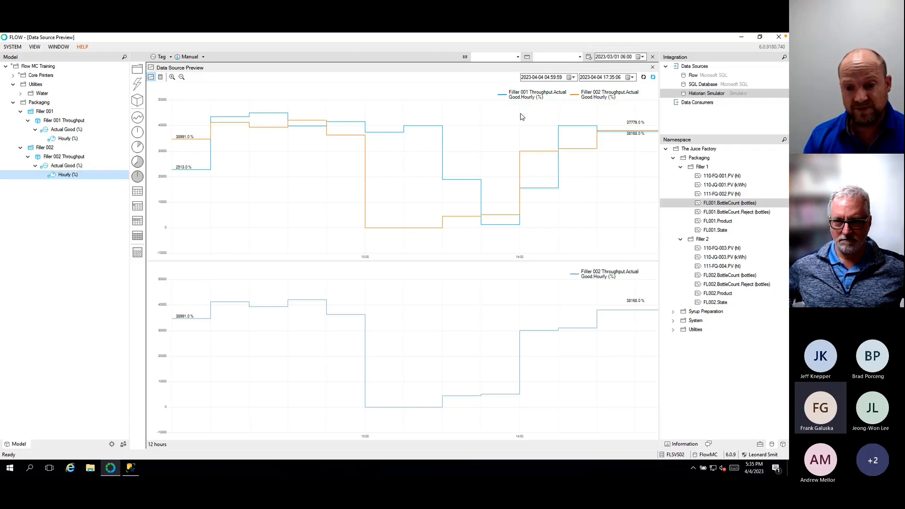
# Check the unit of measure for the hourly Production Target in the Excel KPI sheet and return to FLOW
pyautogui.hotkey('ctrl', 'Left')
pyautogui.hotkey('ctrl', 'Left')
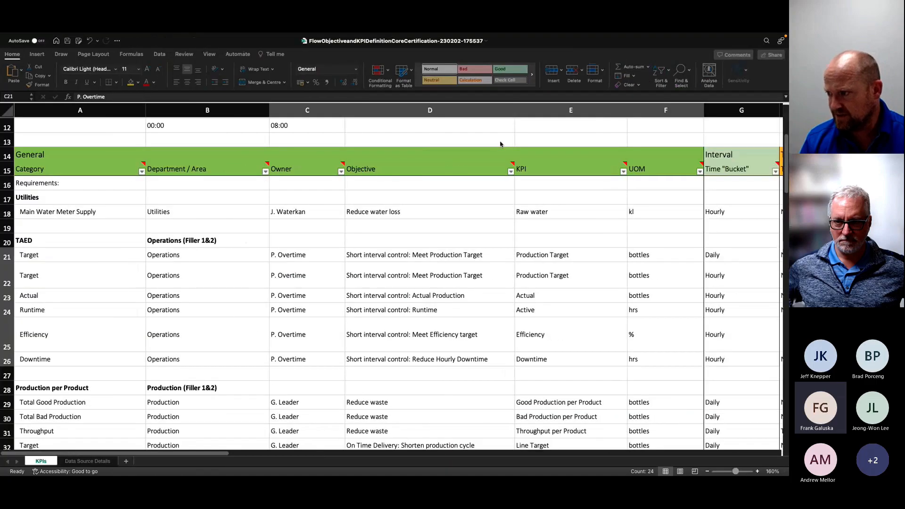
pyautogui.click(644, 269)
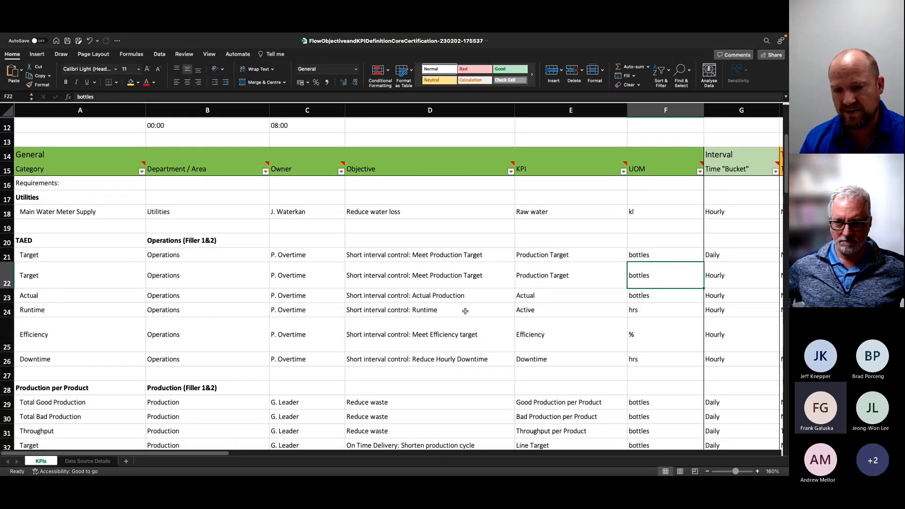
pyautogui.hotkey('ctrl', 'Left')
pyautogui.hotkey('ctrl', 'Left')
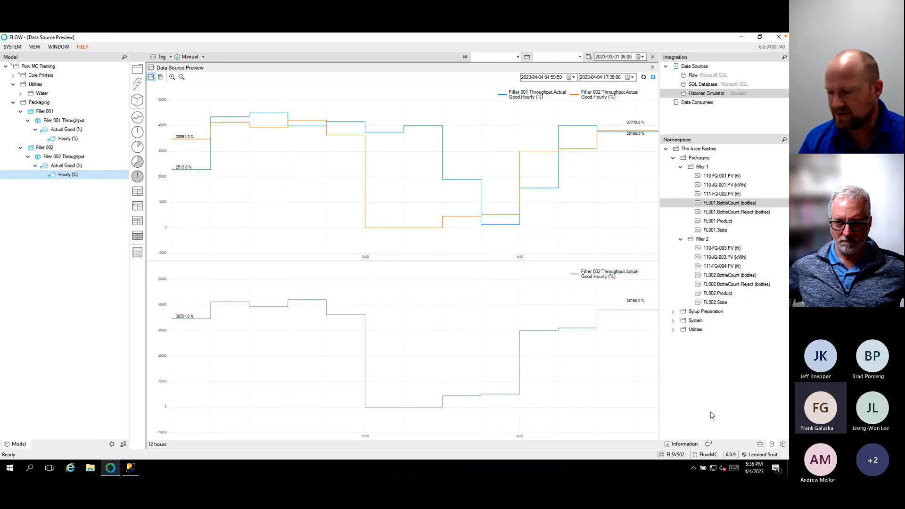
# Set the unit of the Actual Good measure in the Filler site template to bottles
pyautogui.click(782, 444)
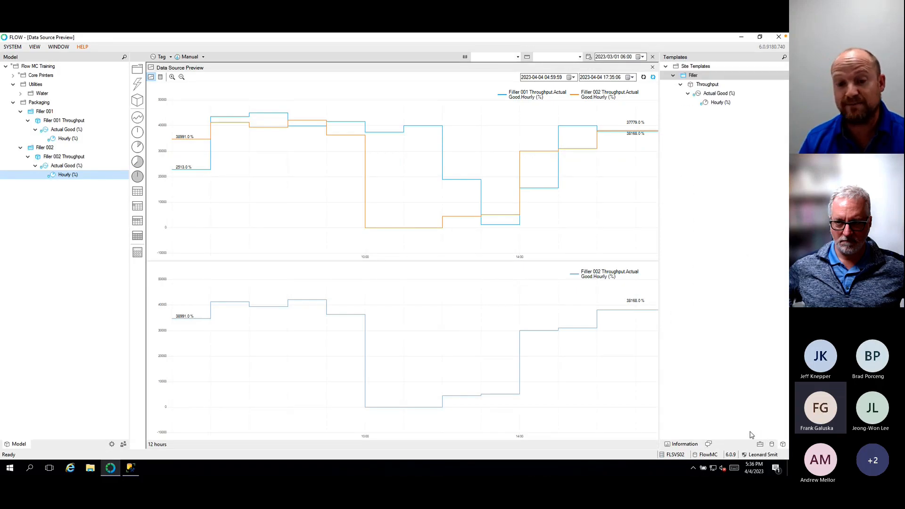
pyautogui.doubleClick(717, 93)
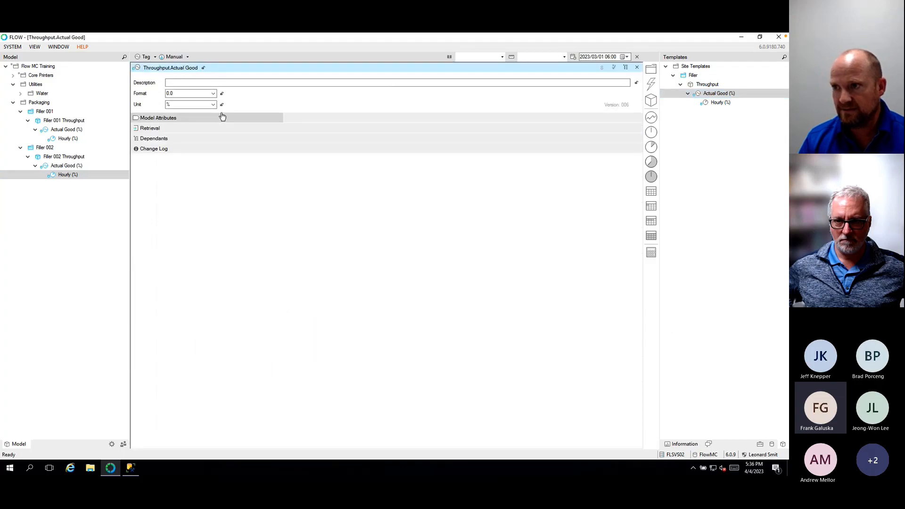
pyautogui.click(191, 105)
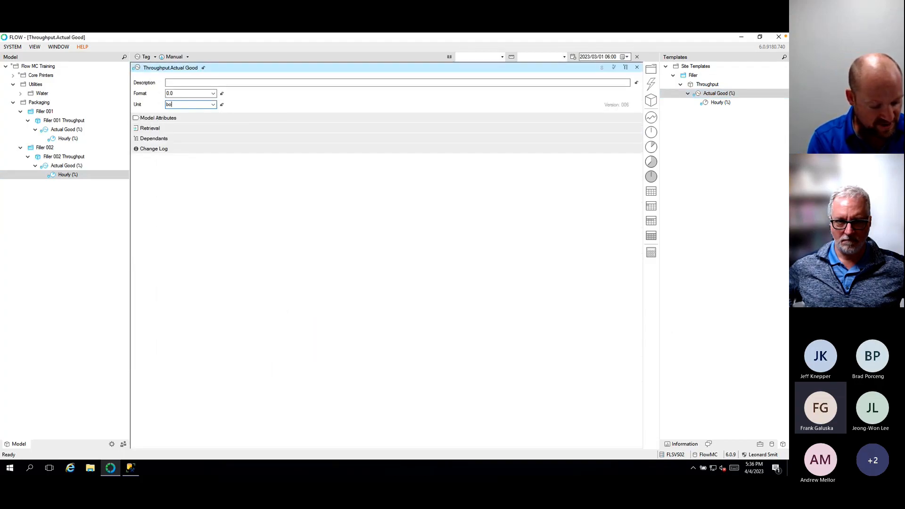
pyautogui.write('bottles')
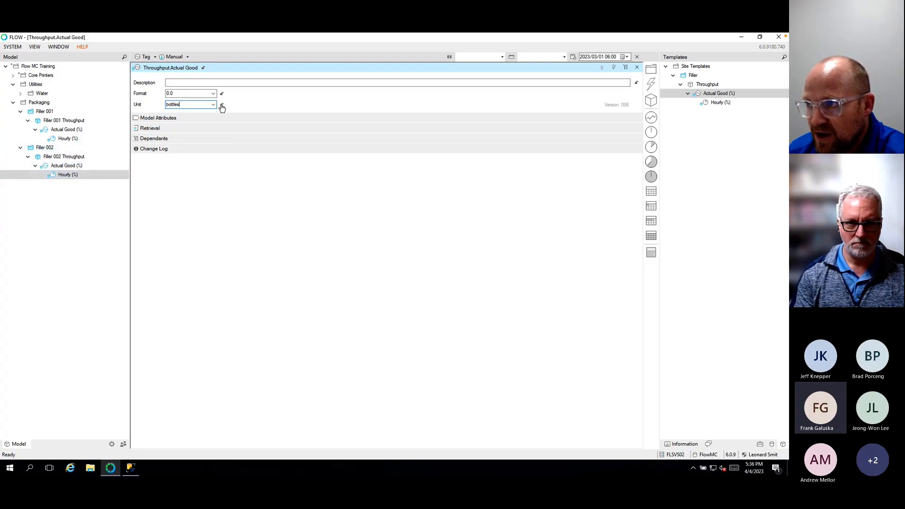
pyautogui.click(638, 67)
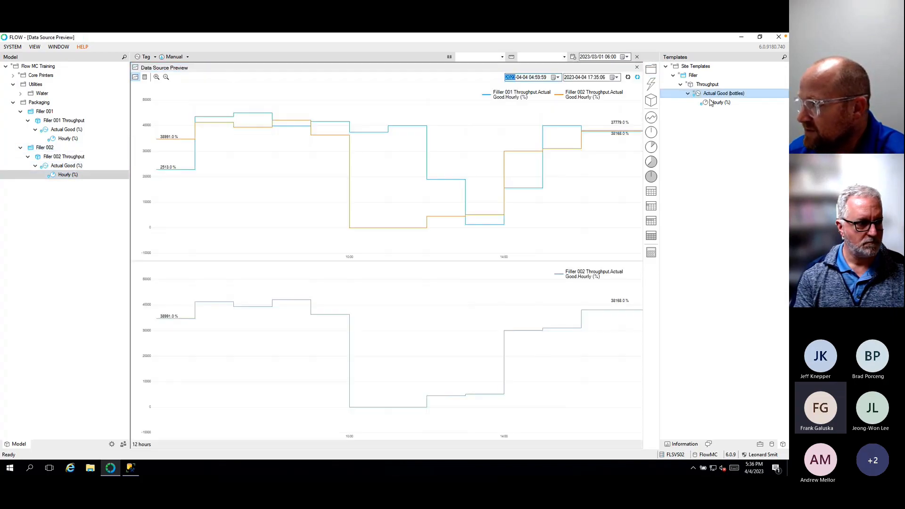
# Set the unit of the template's Hourly Actual Good measure to bottles and lock it
pyautogui.doubleClick(711, 103)
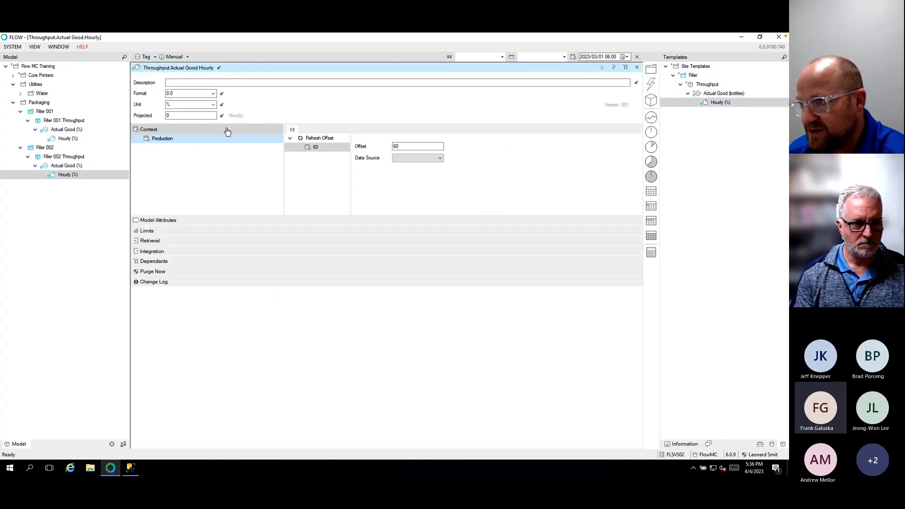
pyautogui.click(213, 105)
pyautogui.click(207, 123)
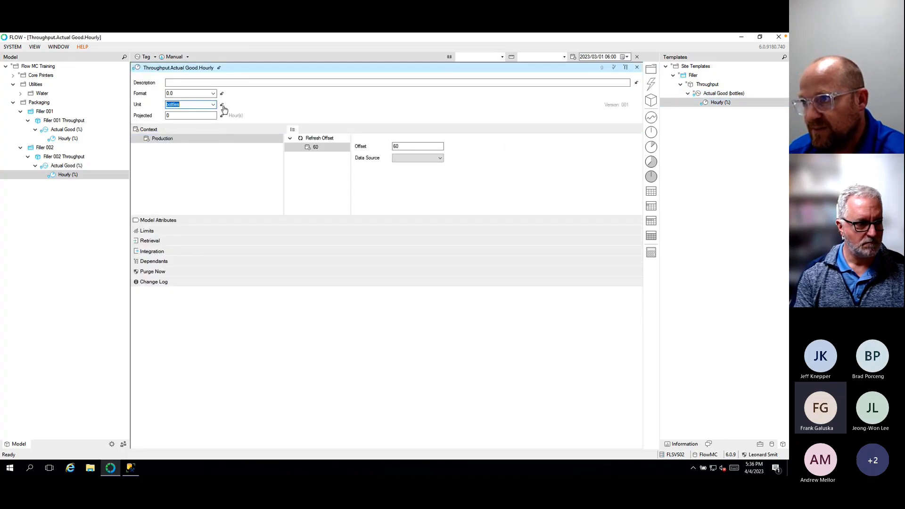
pyautogui.click(223, 106)
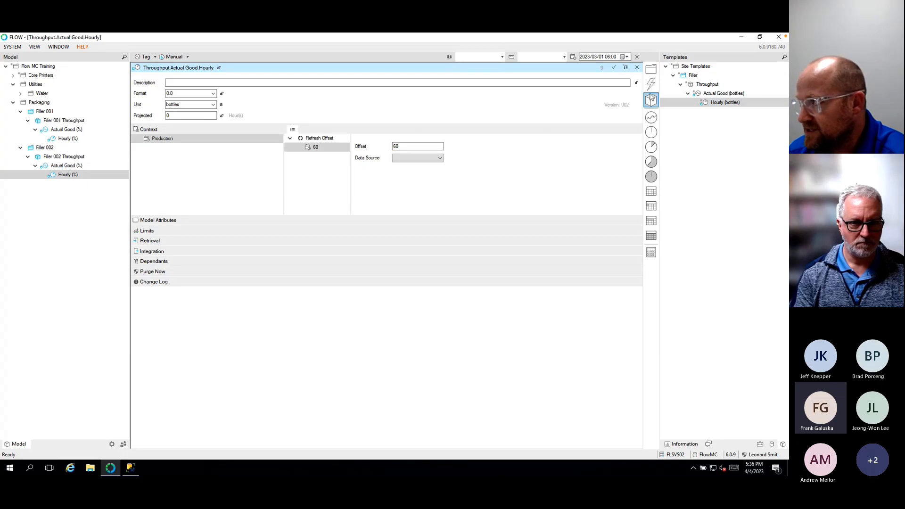
pyautogui.click(638, 68)
# Release the Filler template and recursively update the Packaging folder with its changes
pyautogui.rightClick(694, 75)
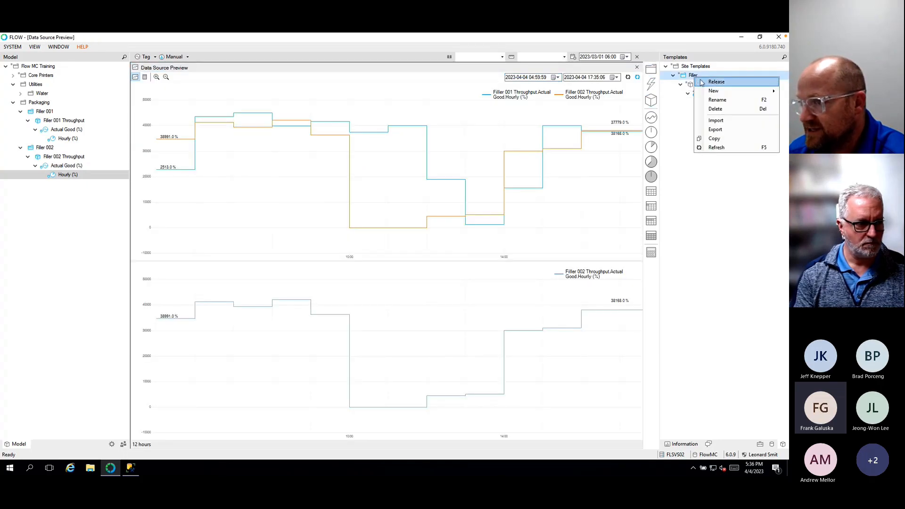
pyautogui.click(716, 82)
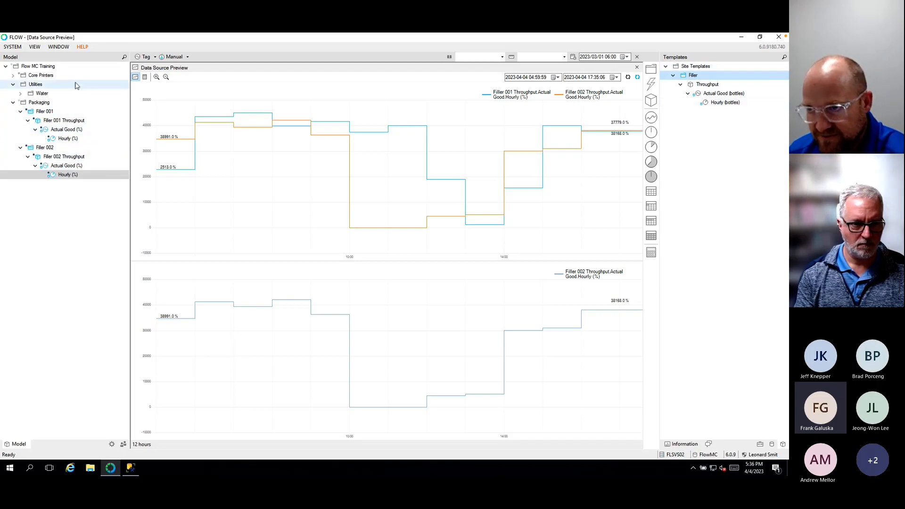
pyautogui.rightClick(36, 102)
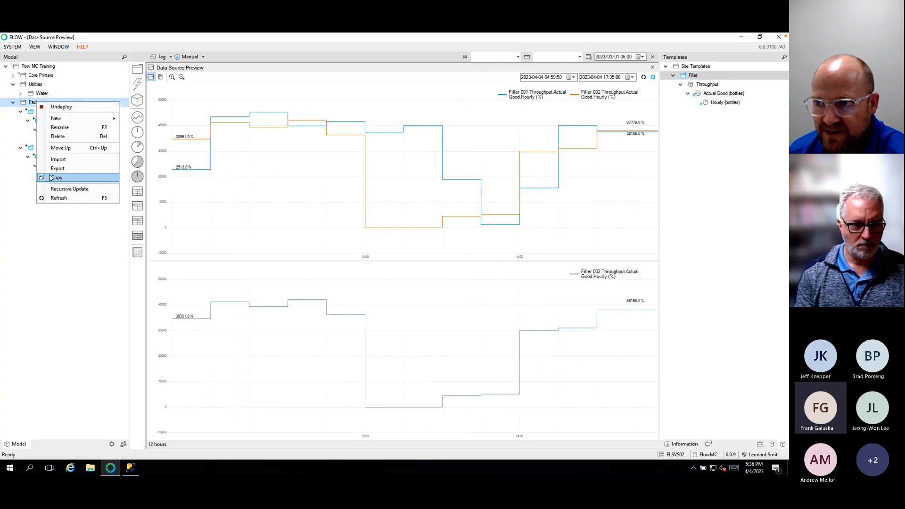
pyautogui.click(64, 190)
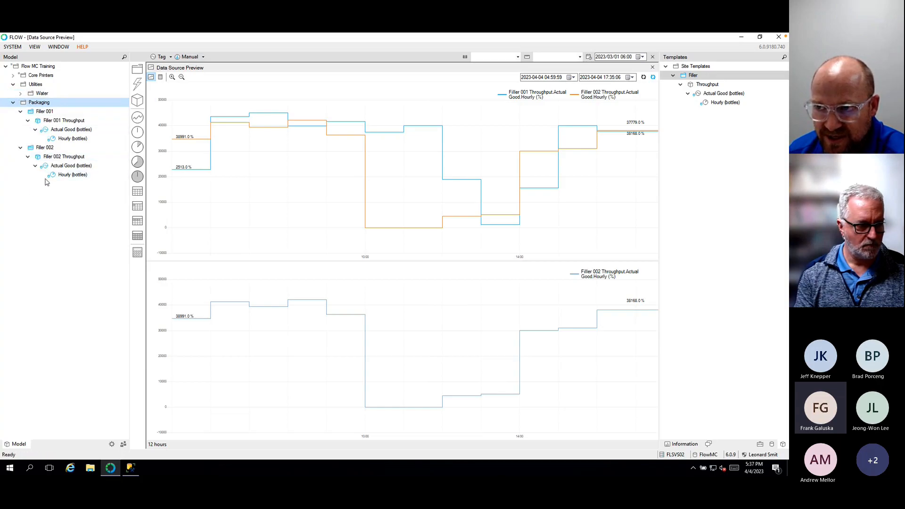
# Open Filler 001's Hourly Actual Good measure and inspect its unit and retrieval settings
pyautogui.doubleClick(86, 141)
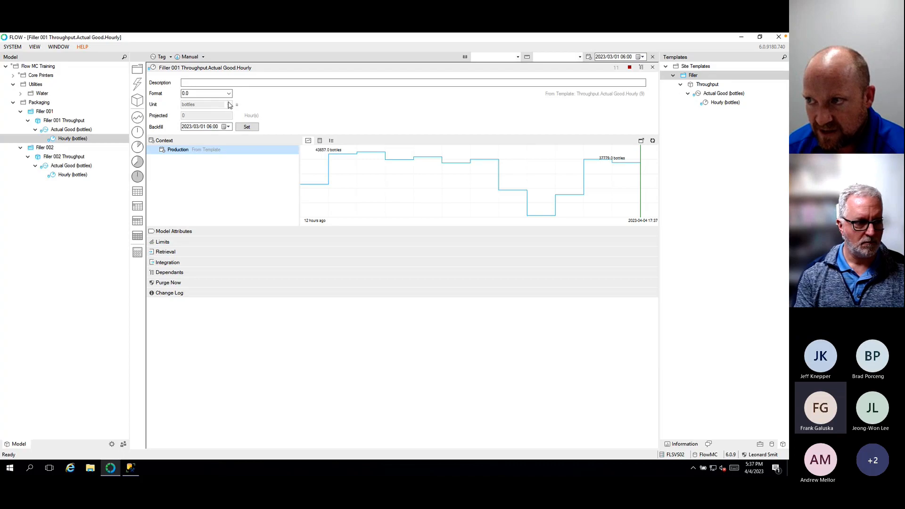
pyautogui.click(177, 253)
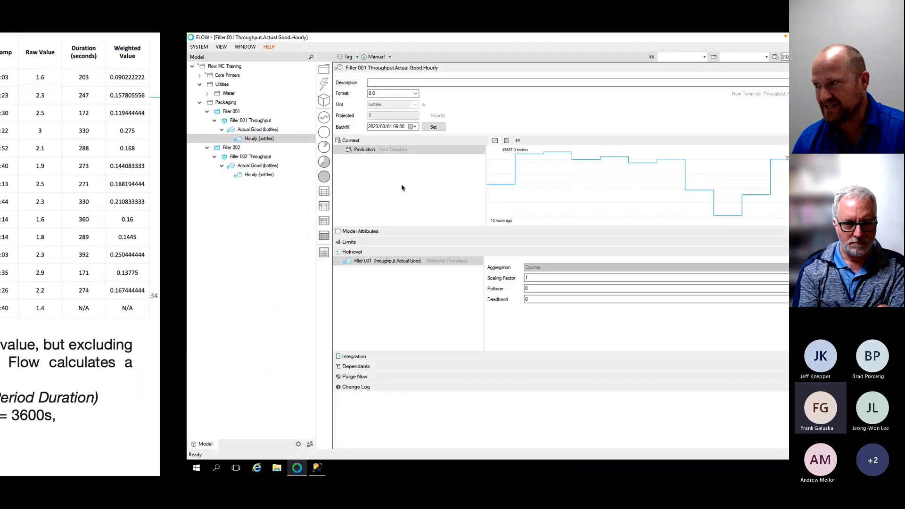
# Switch to the Excel KPI workbook and review the TAED, Production per Product and Events requirements for the fillers
pyautogui.hotkey('ctrl', 'Right')
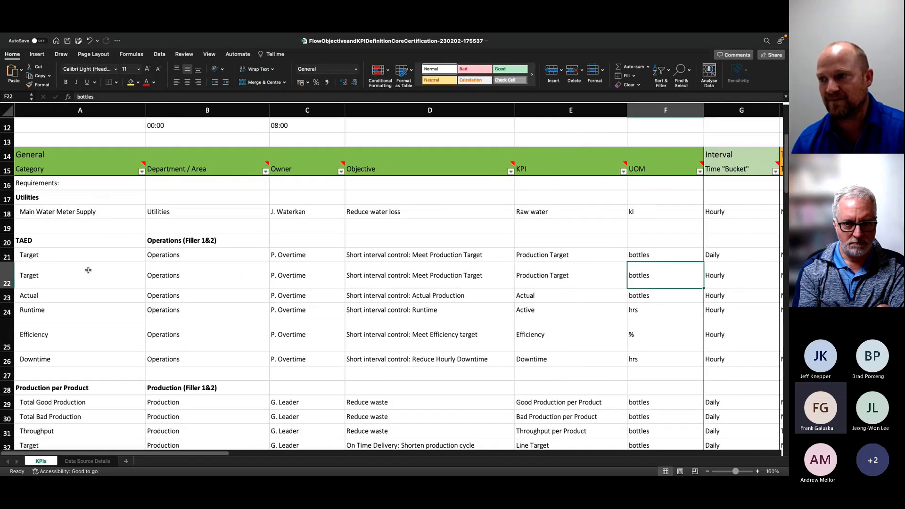
pyautogui.scroll(1, 113, 263)
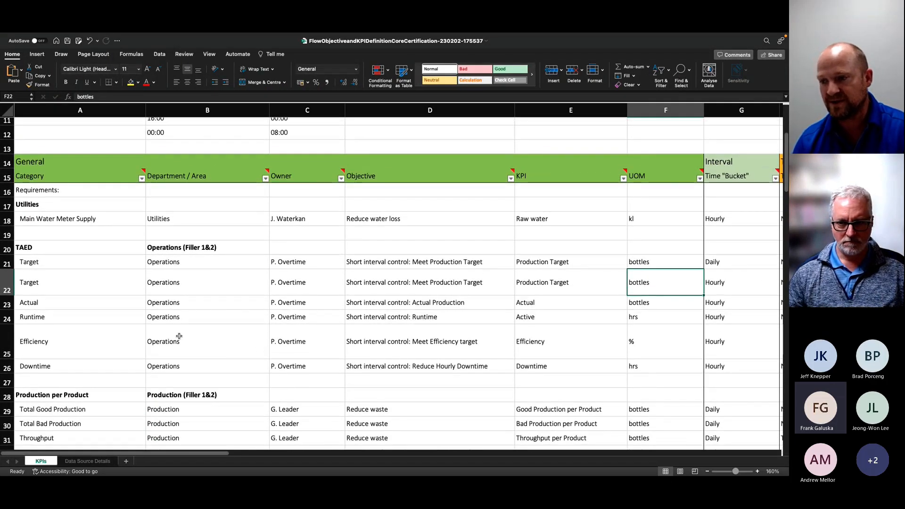
pyautogui.scroll(-1, 185, 334)
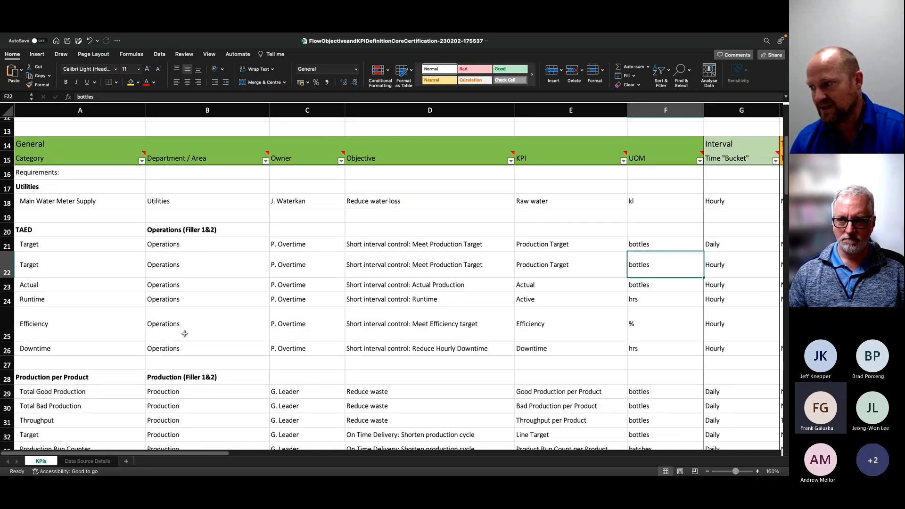
pyautogui.scroll(-1, 194, 327)
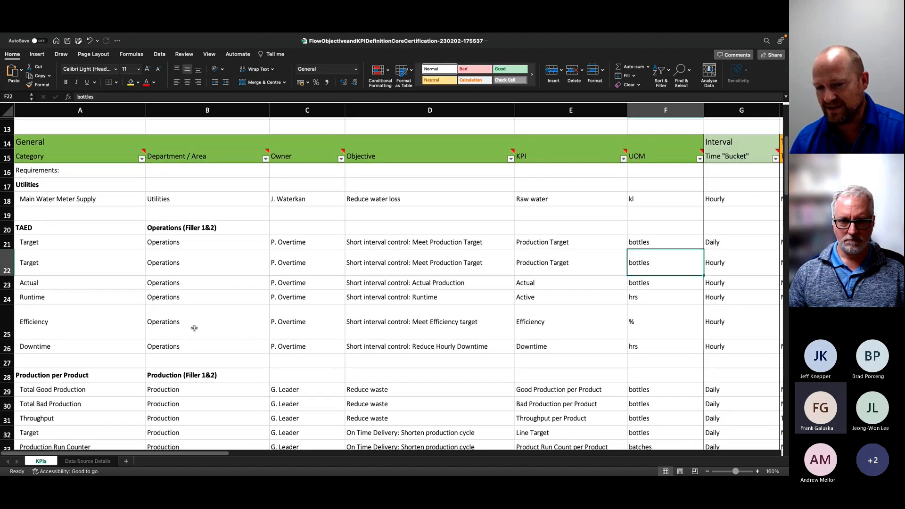
pyautogui.scroll(-1, 195, 328)
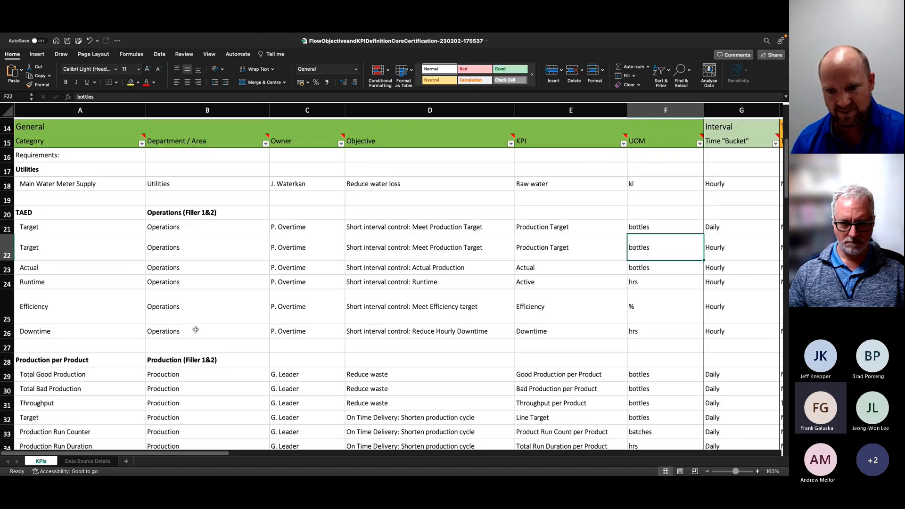
pyautogui.scroll(-1, 196, 330)
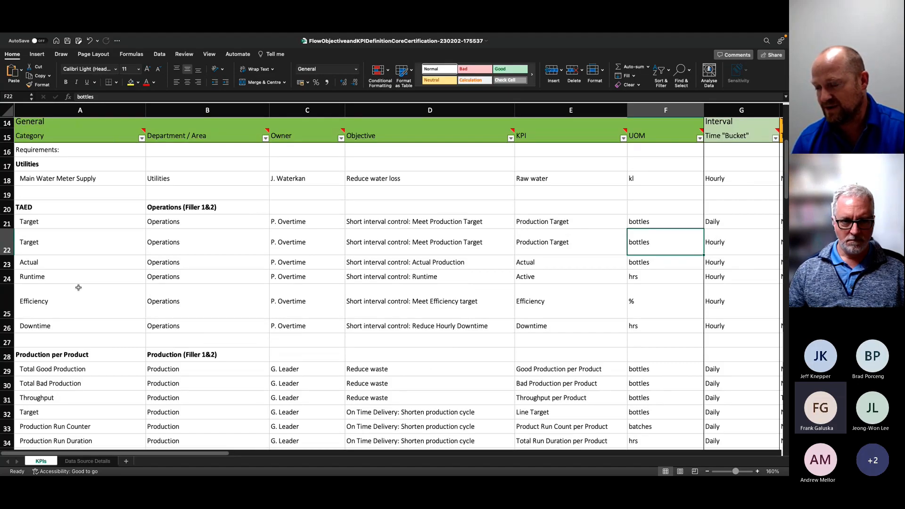
pyautogui.scroll(-5, 83, 292)
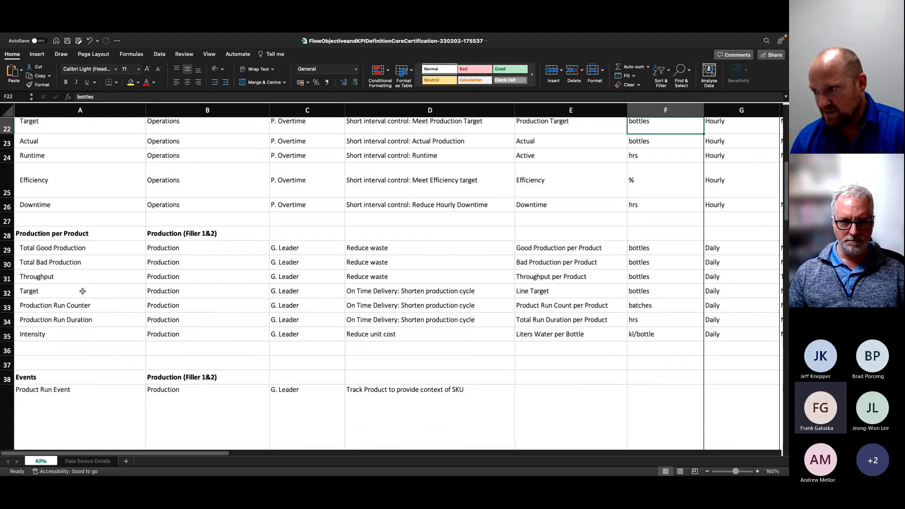
pyautogui.scroll(4, 83, 292)
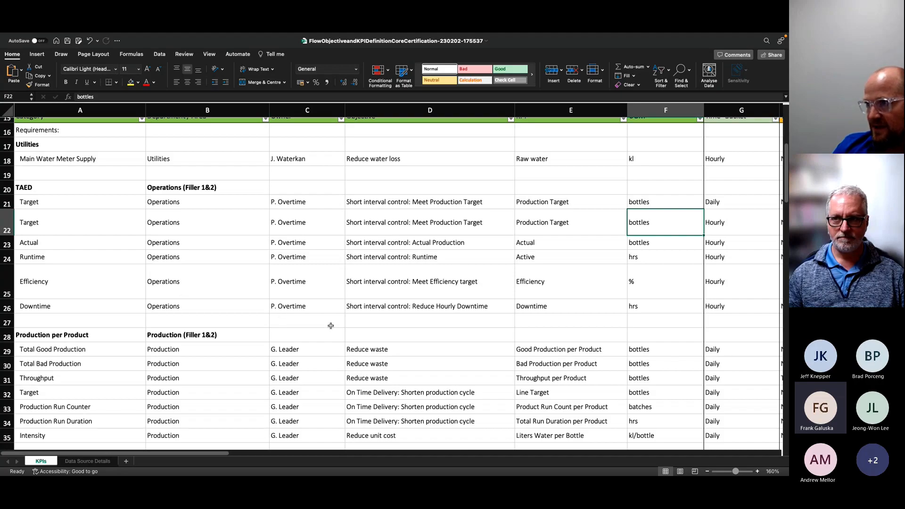
pyautogui.scroll(2, 331, 326)
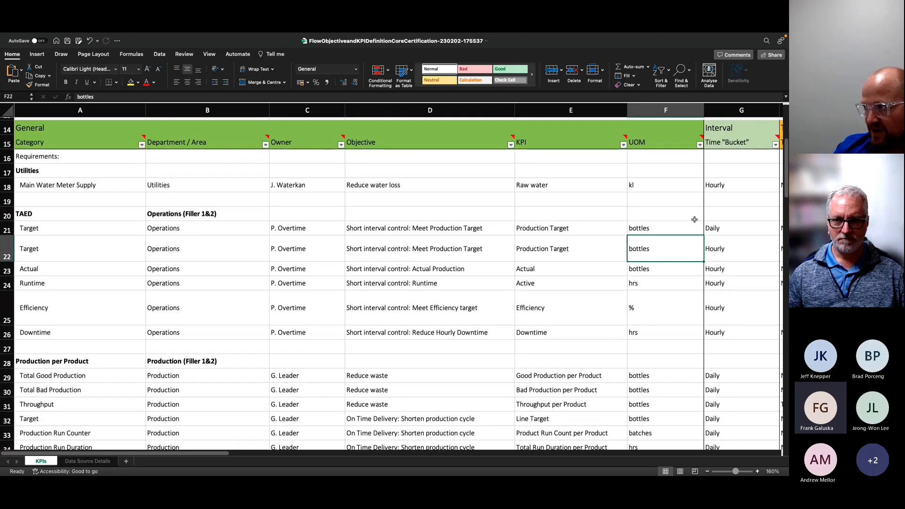